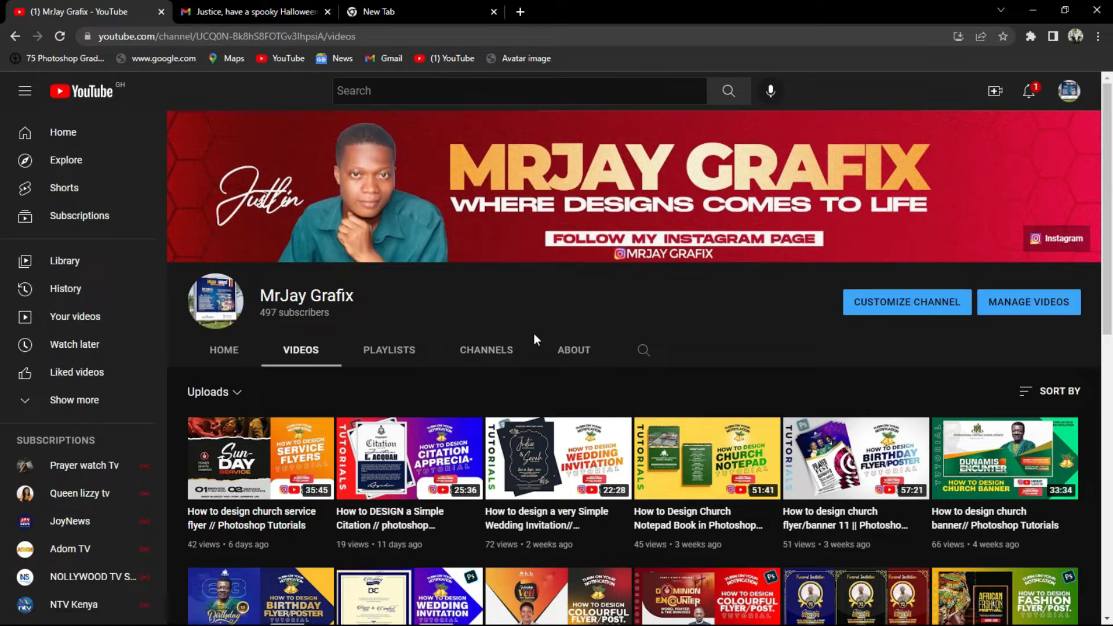
# Launch Photoshop from the Windows taskbar.
pyautogui.press('super')
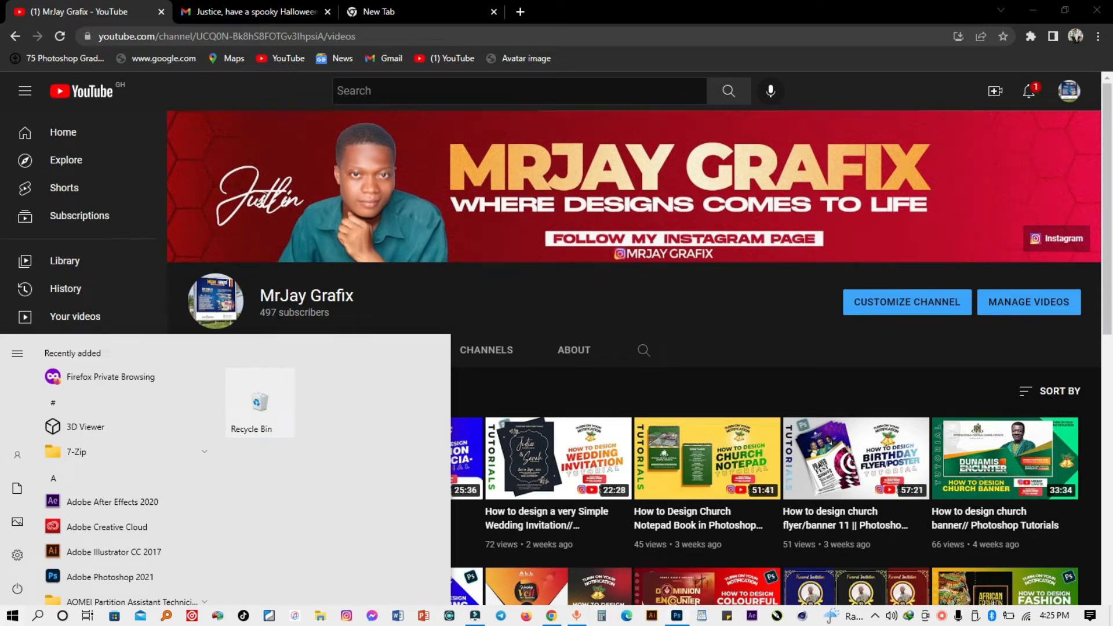
pyautogui.click(677, 615)
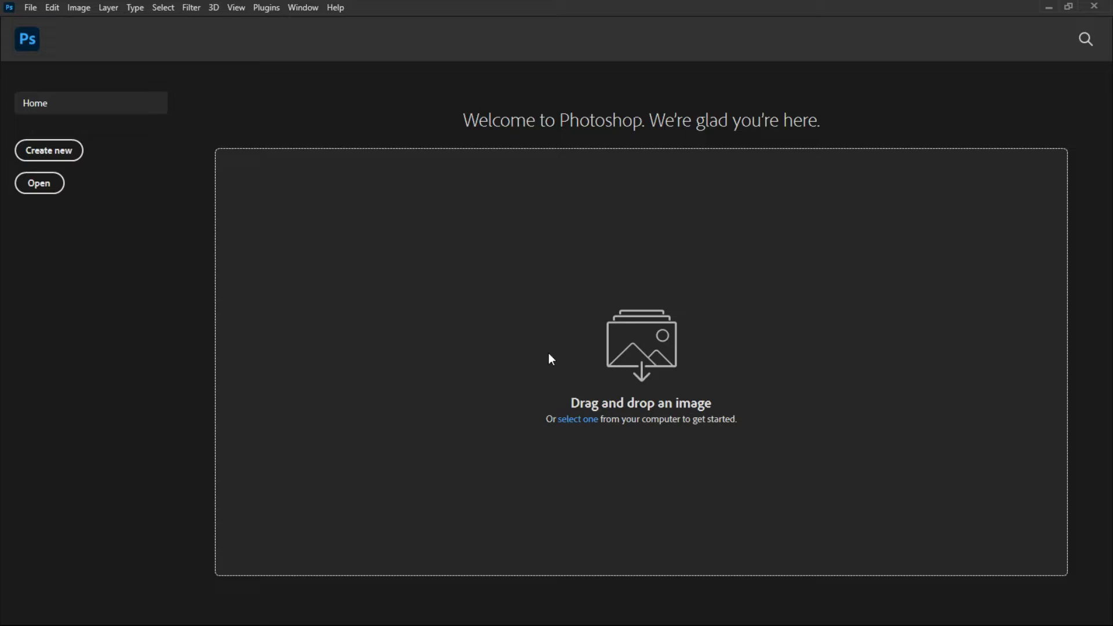
pyautogui.click(30, 8)
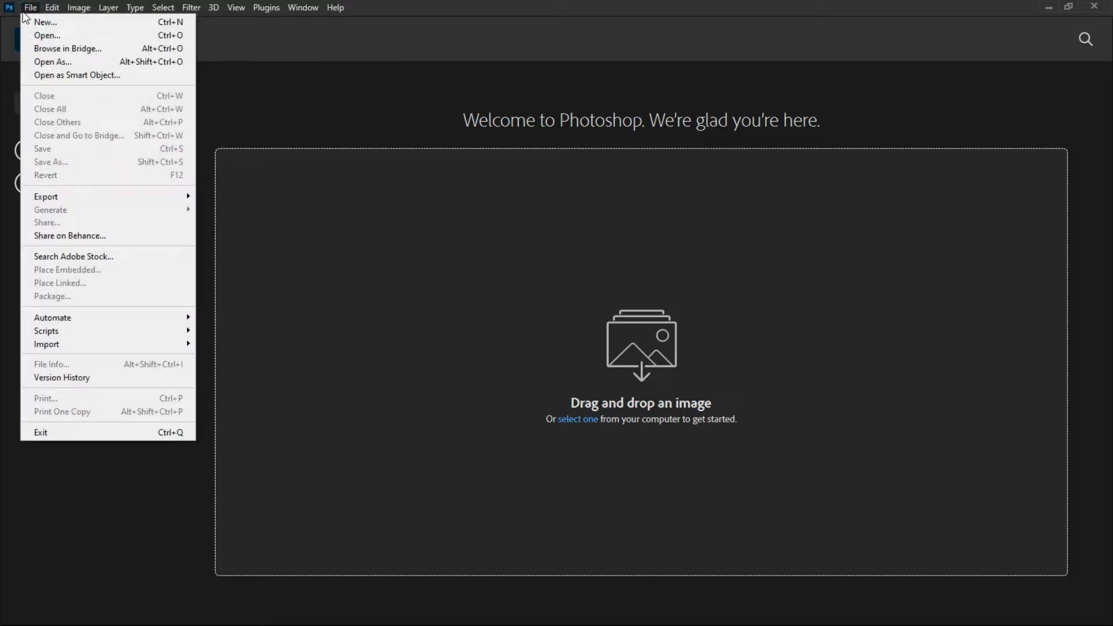
pyautogui.moveTo(78, 8)
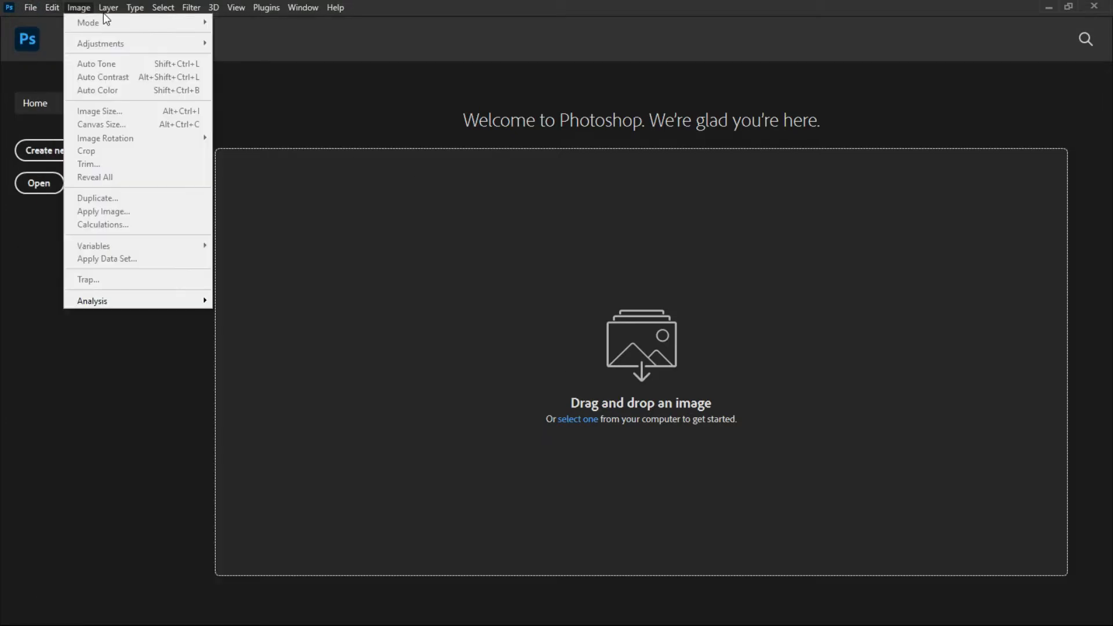
pyautogui.moveTo(167, 13)
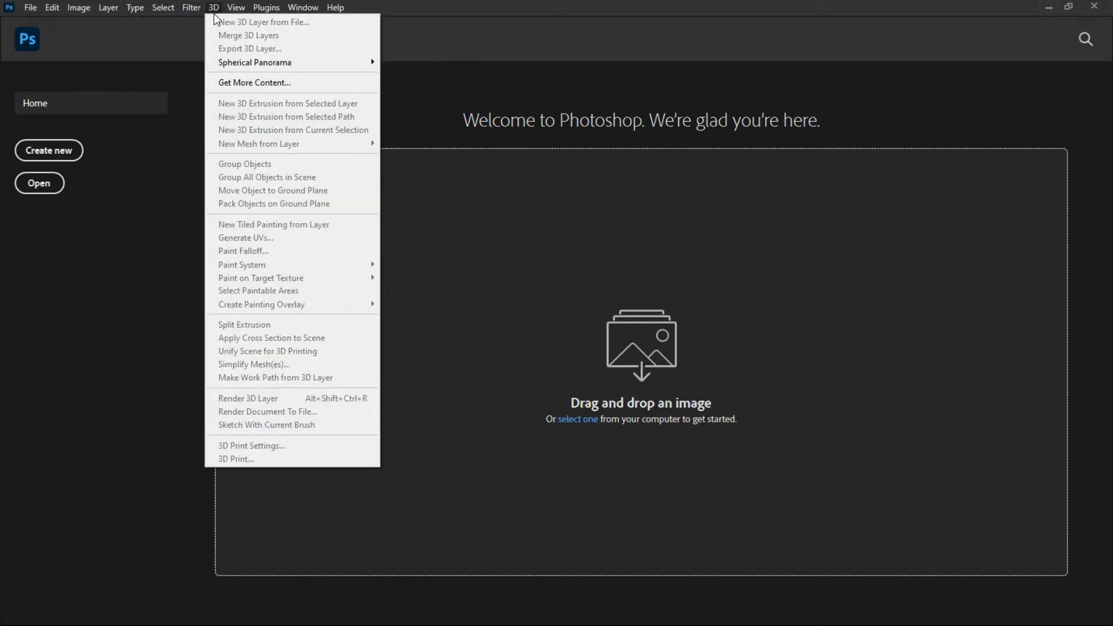
pyautogui.moveTo(265, 17)
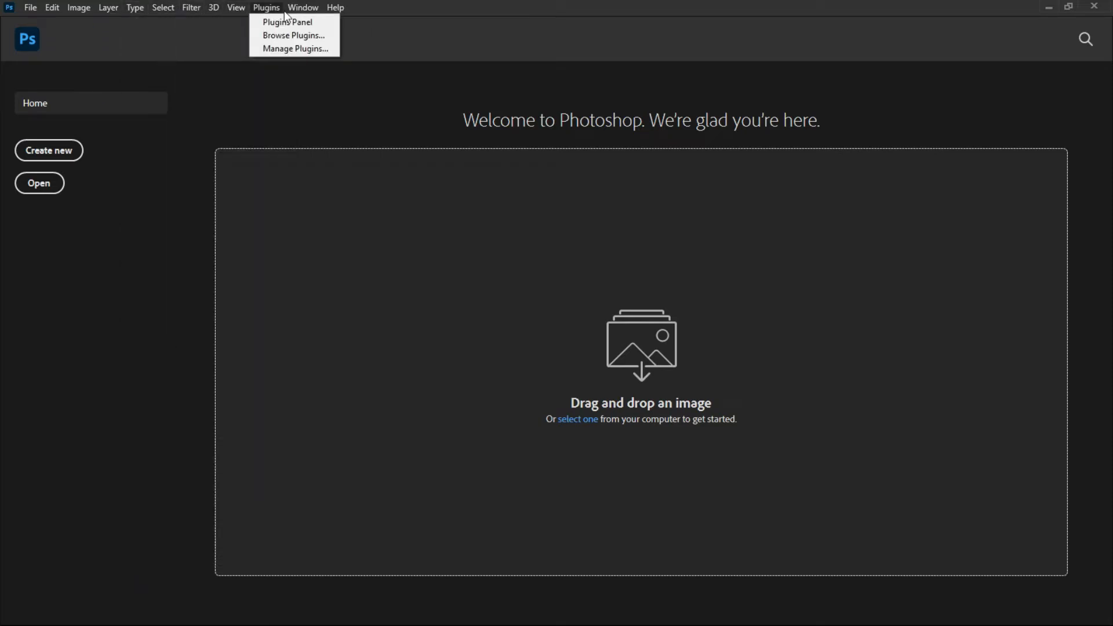
pyautogui.click(160, 185)
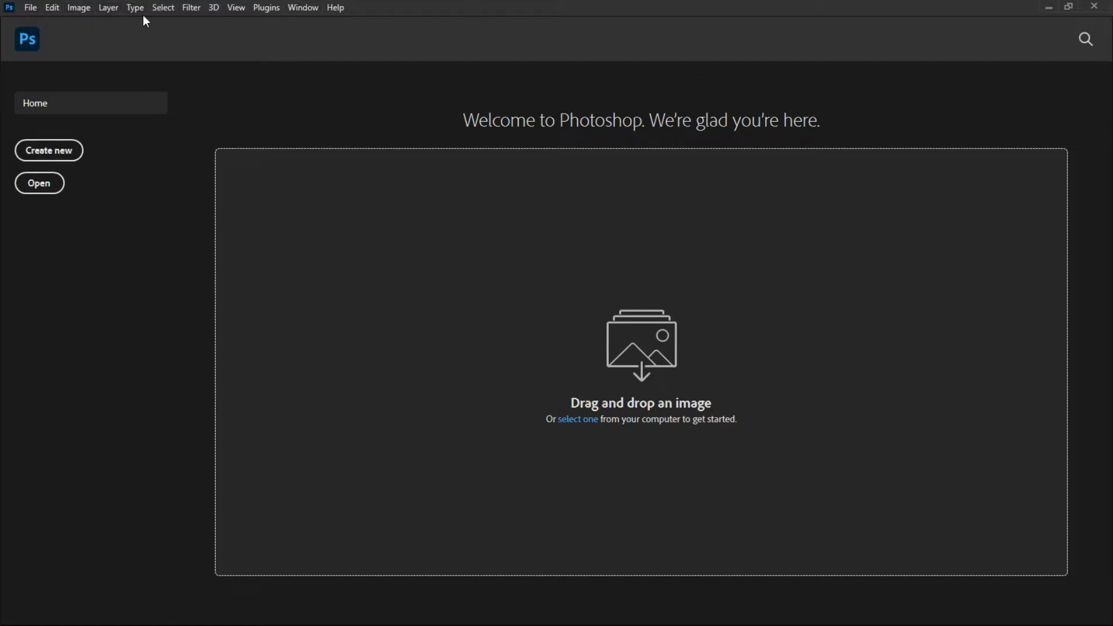
# Open the New Document dialog from the Photoshop home screen.
pyautogui.click(42, 161)
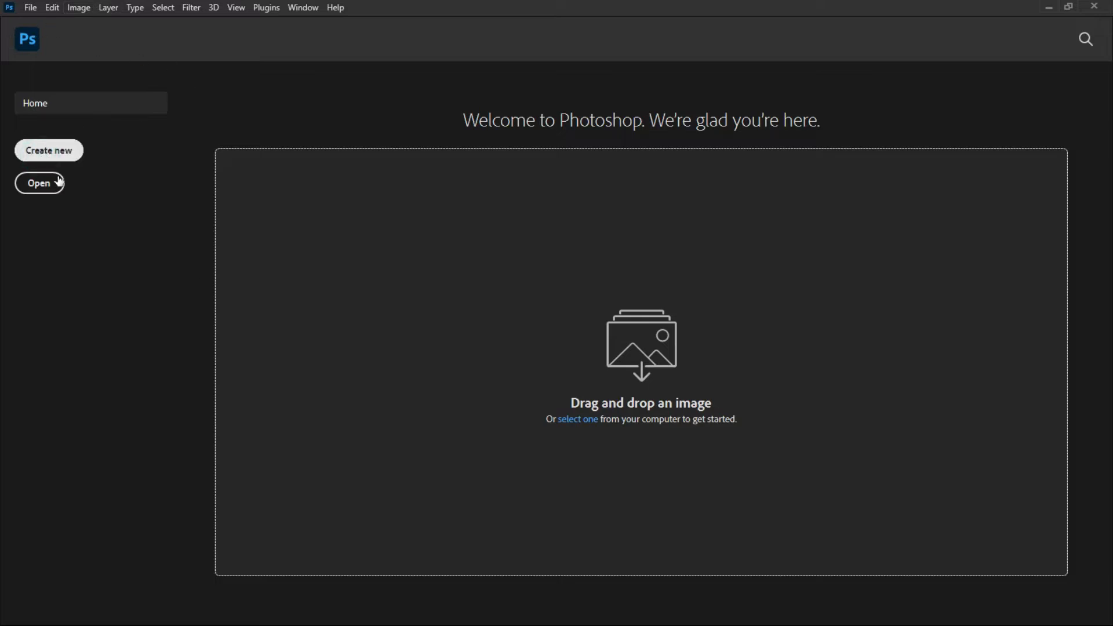
pyautogui.click(276, 123)
pyautogui.moveTo(357, 127); pyautogui.dragTo(425, 136)
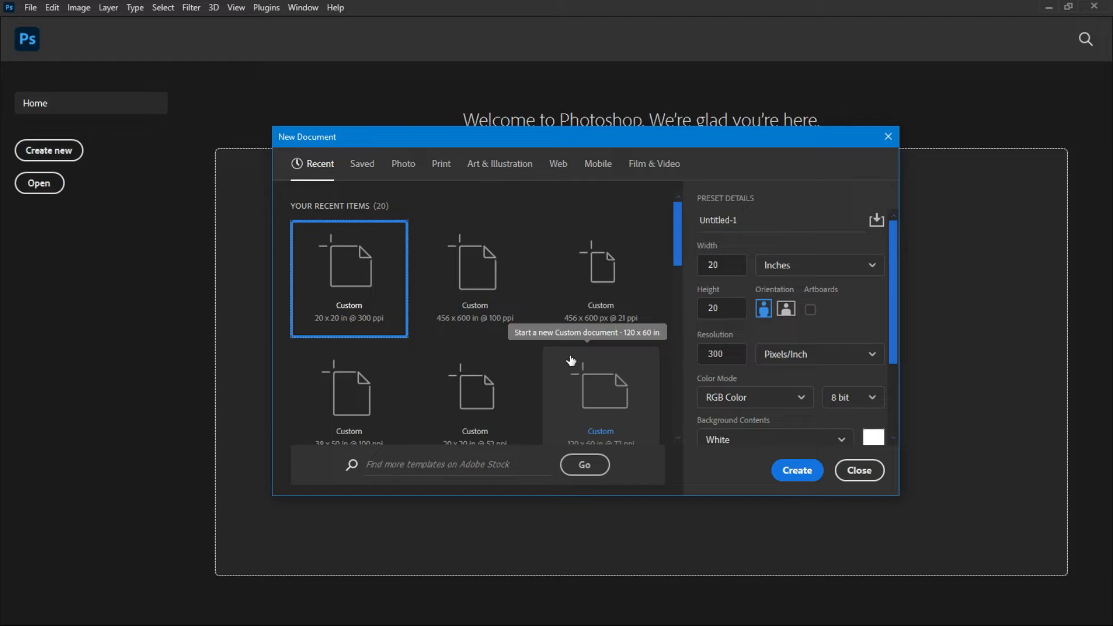
# Browse the New Document preset categories, ending on the Print presets.
pyautogui.click(362, 165)
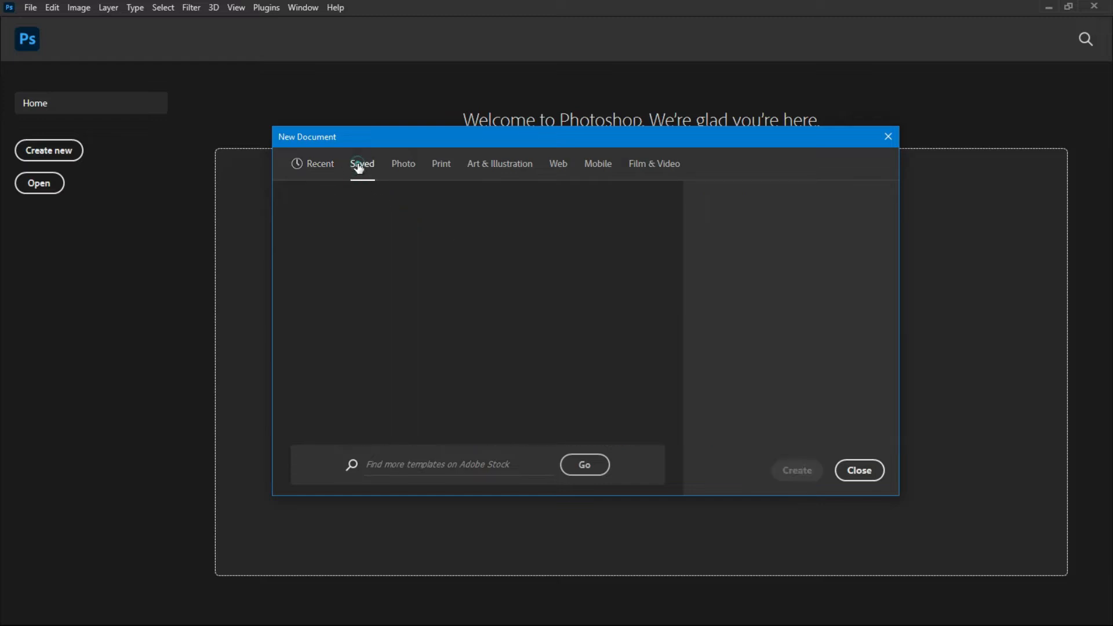
pyautogui.click(408, 177)
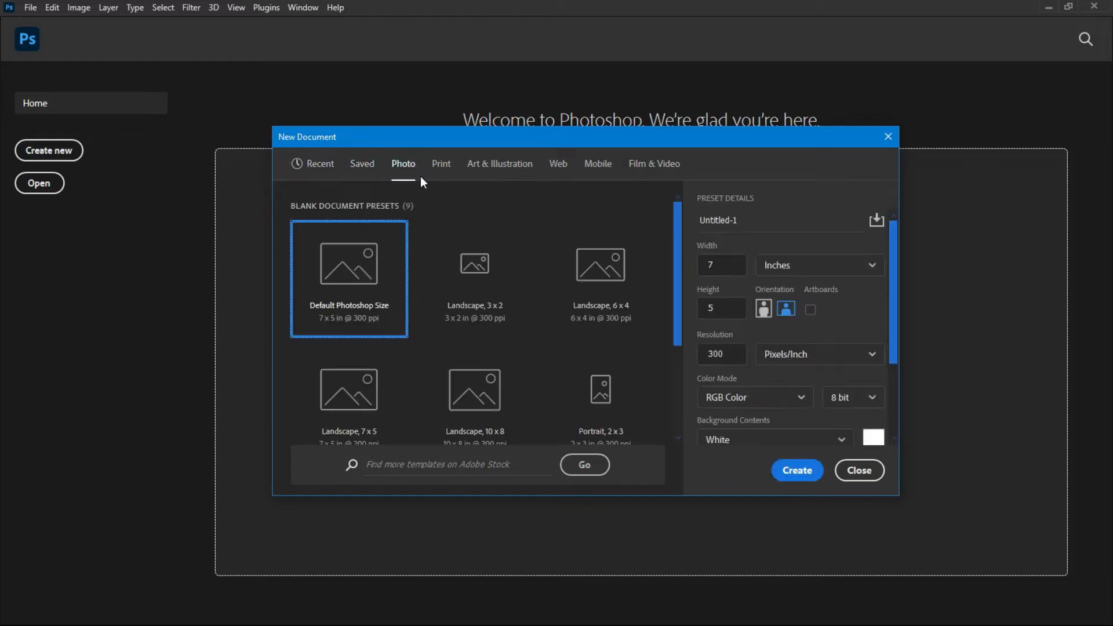
pyautogui.click(442, 171)
pyautogui.click(487, 173)
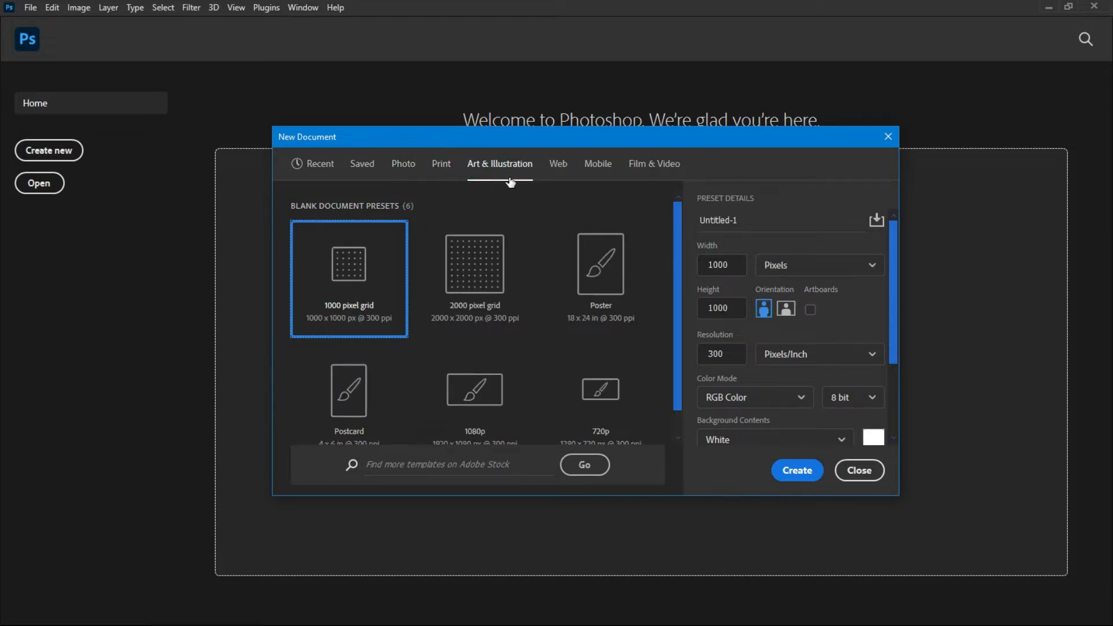
pyautogui.click(561, 164)
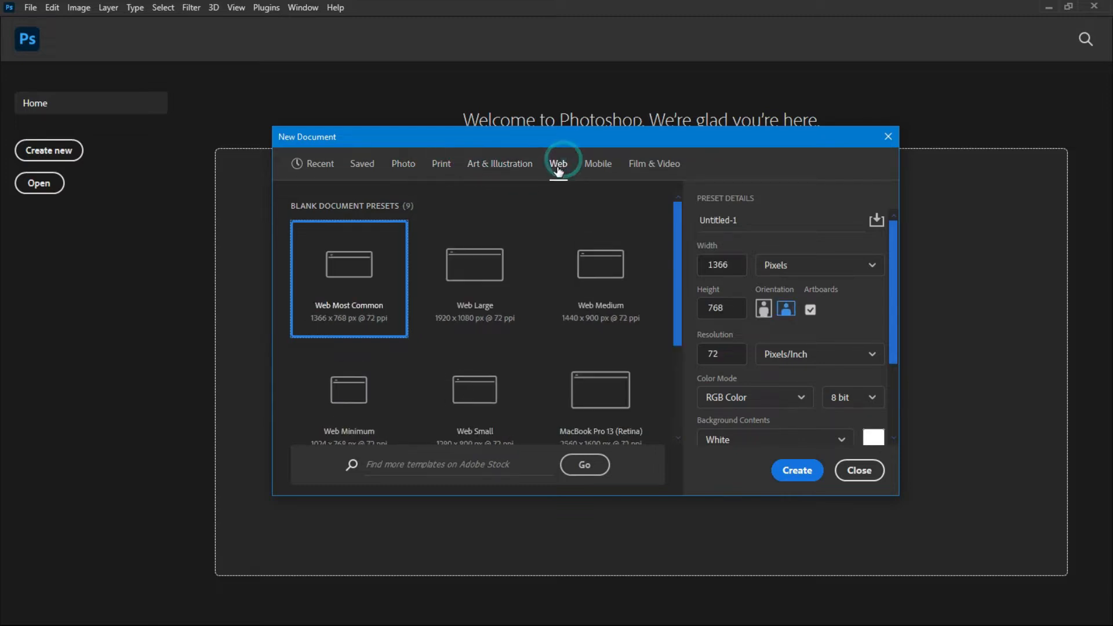
pyautogui.click(601, 168)
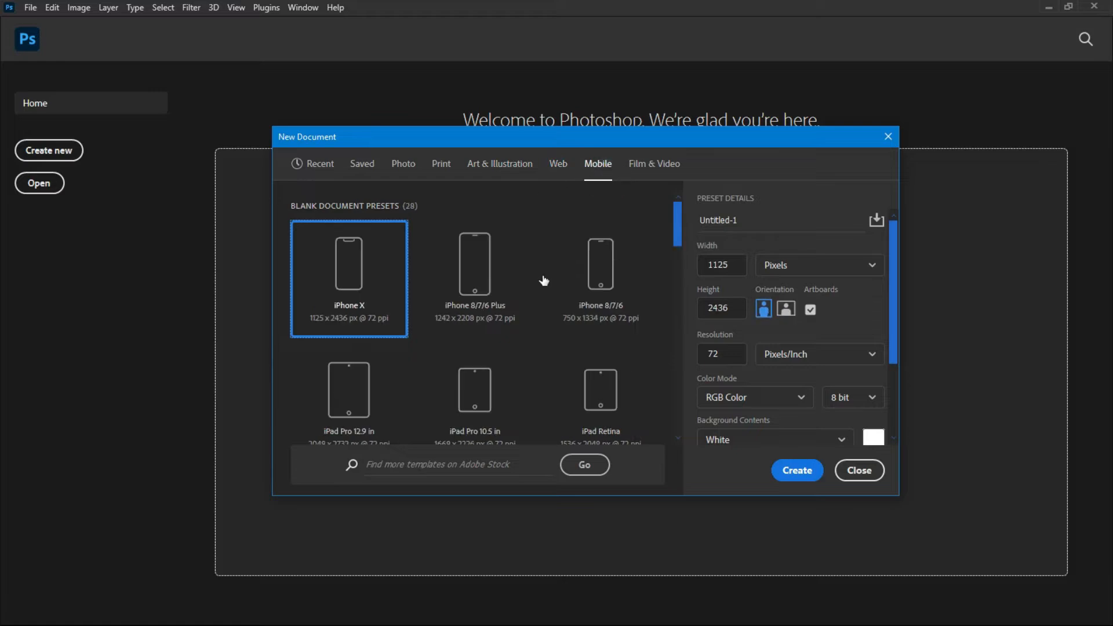
pyautogui.click(400, 166)
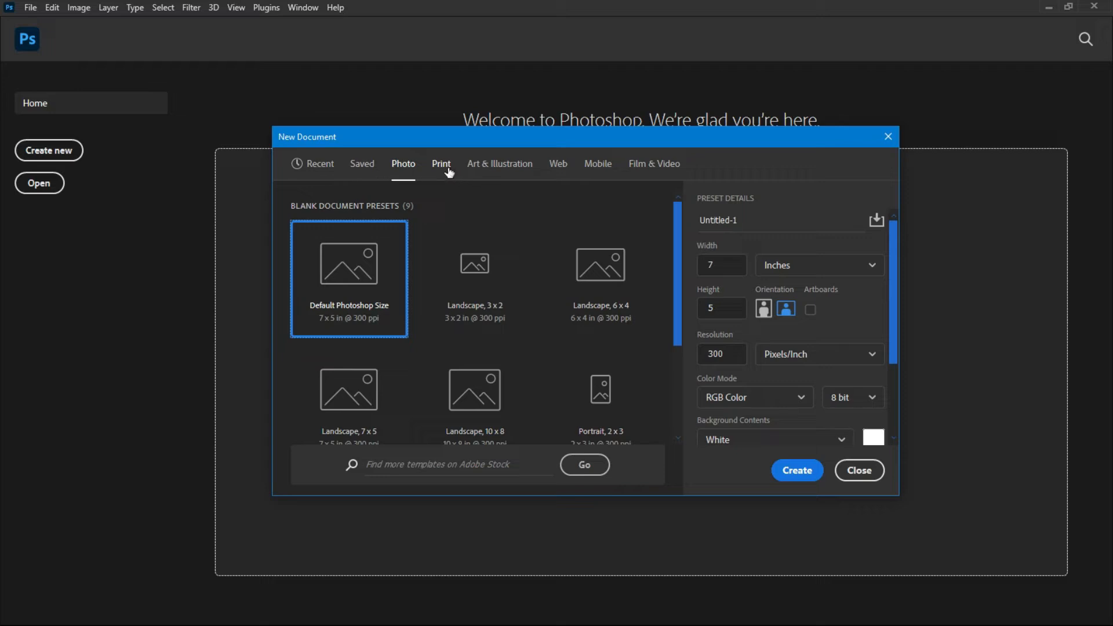
pyautogui.click(440, 173)
pyautogui.click(401, 167)
pyautogui.click(449, 169)
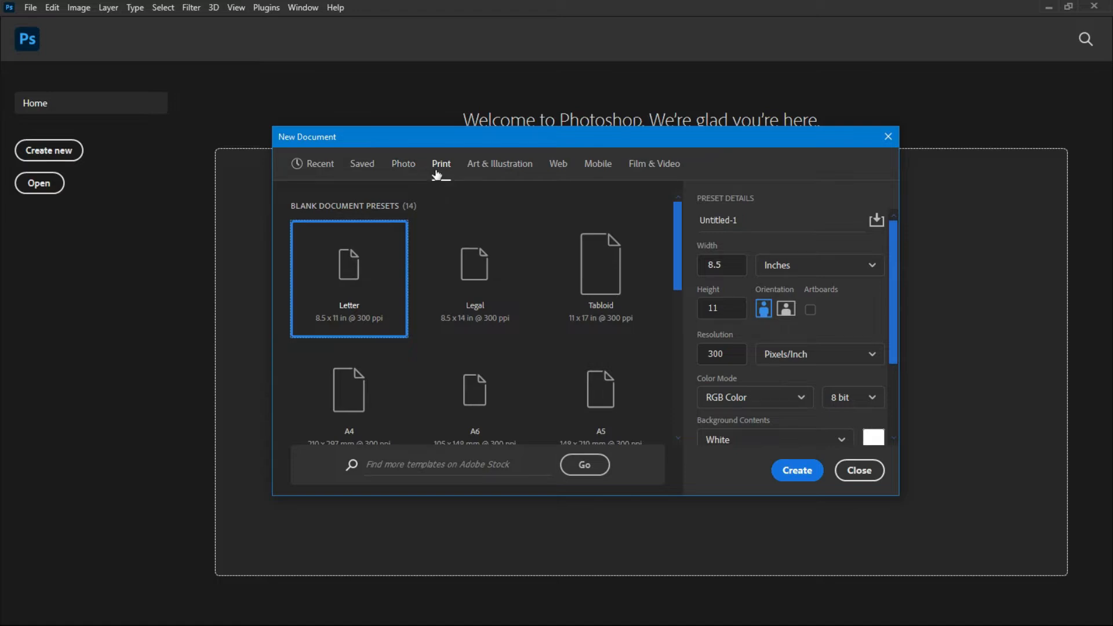
# Select the A4 print preset and switch its measurement units to Inches.
pyautogui.click(726, 269)
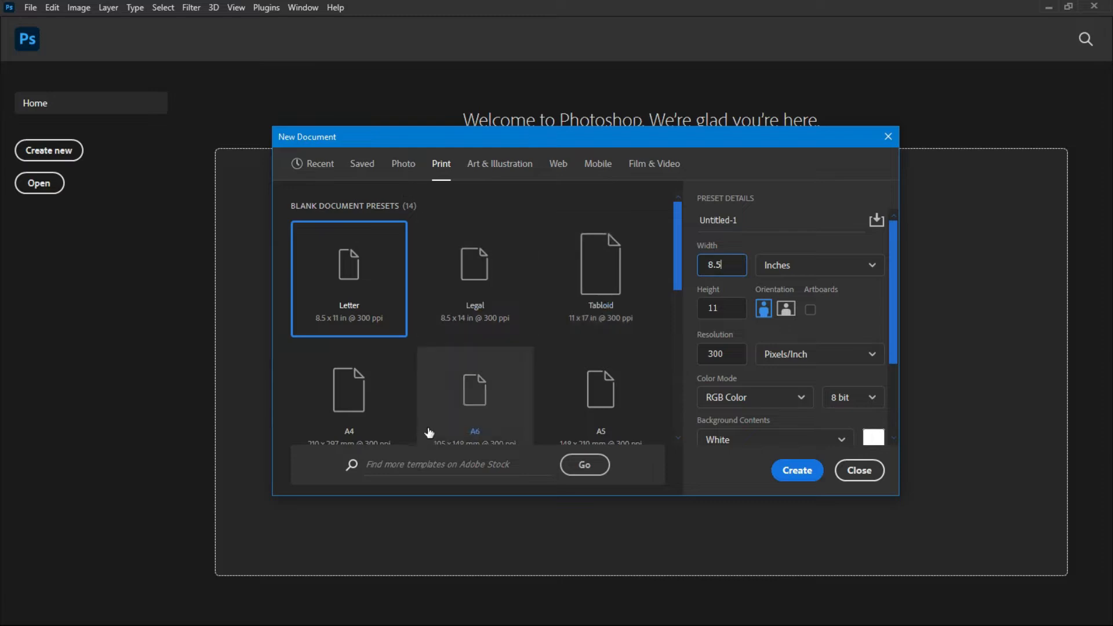
pyautogui.scroll(-1, 436, 406)
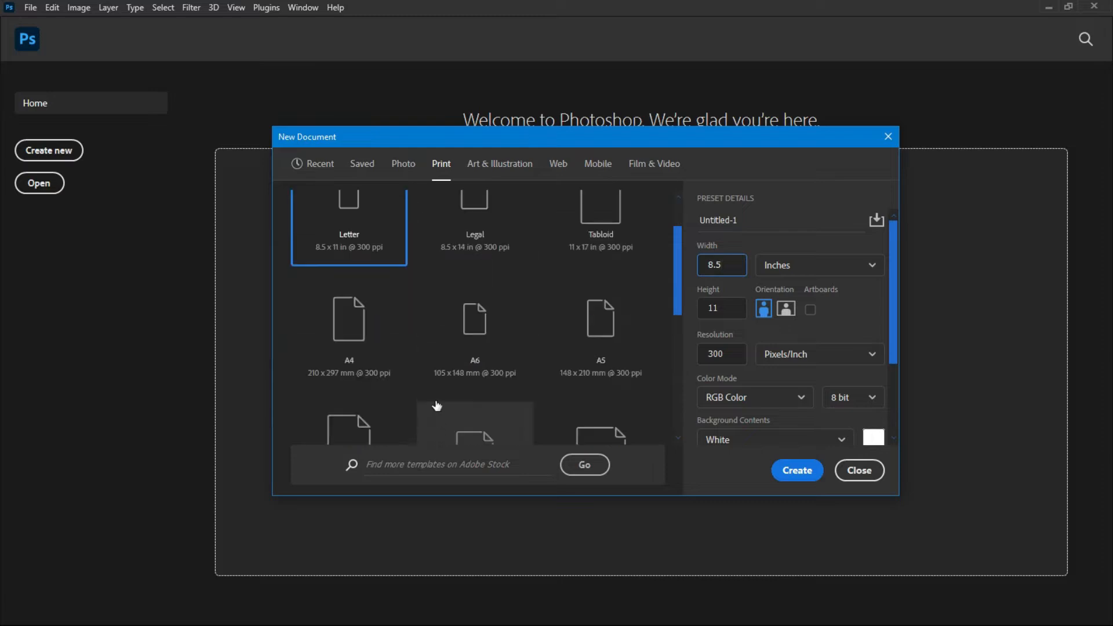
pyautogui.click(330, 332)
pyautogui.click(789, 264)
pyautogui.click(791, 266)
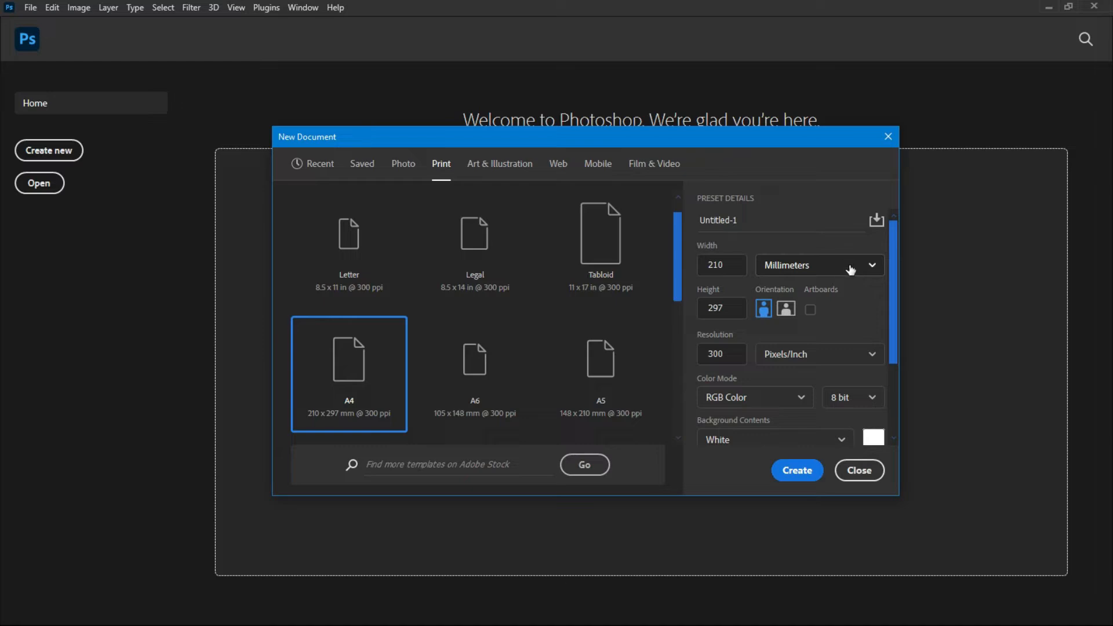
pyautogui.click(872, 269)
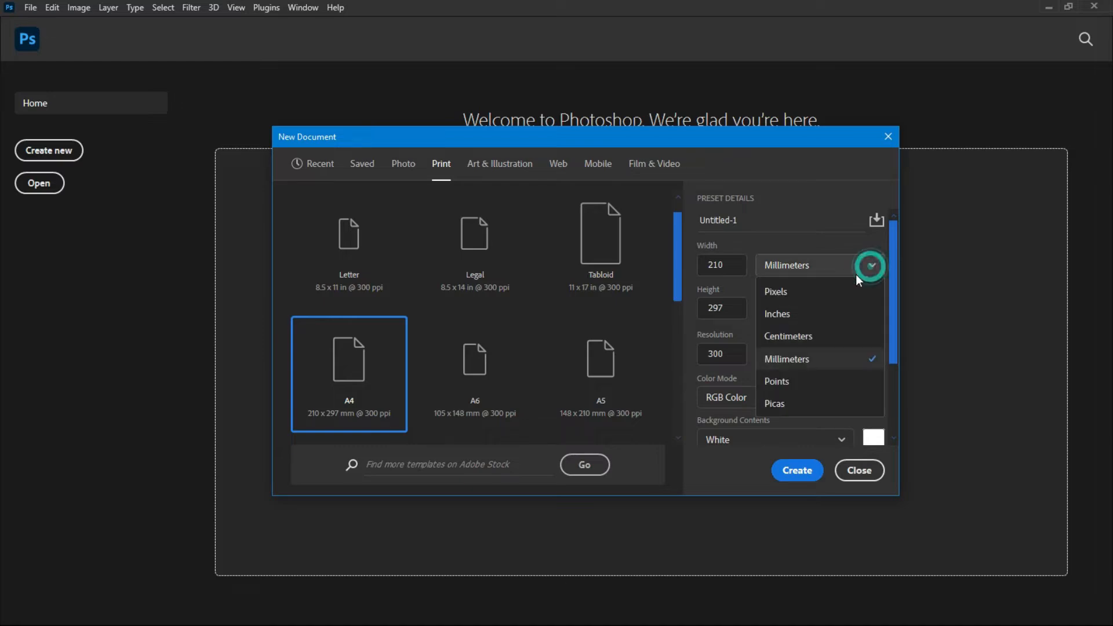
pyautogui.click(783, 316)
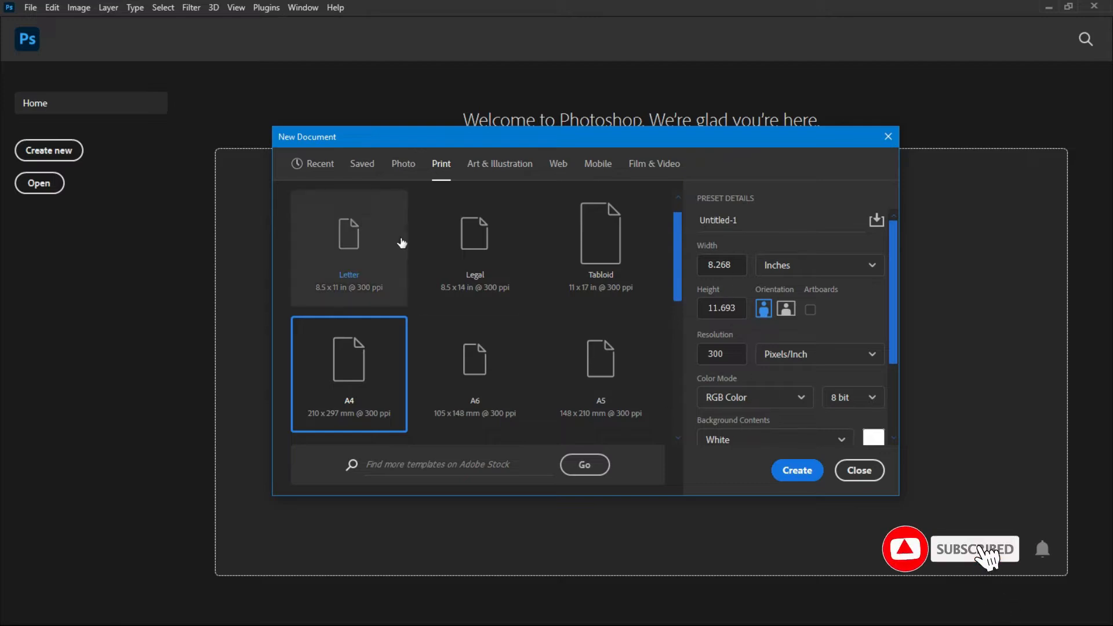
# Keep the colour mode as RGB Color and create the A4 document.
pyautogui.click(367, 399)
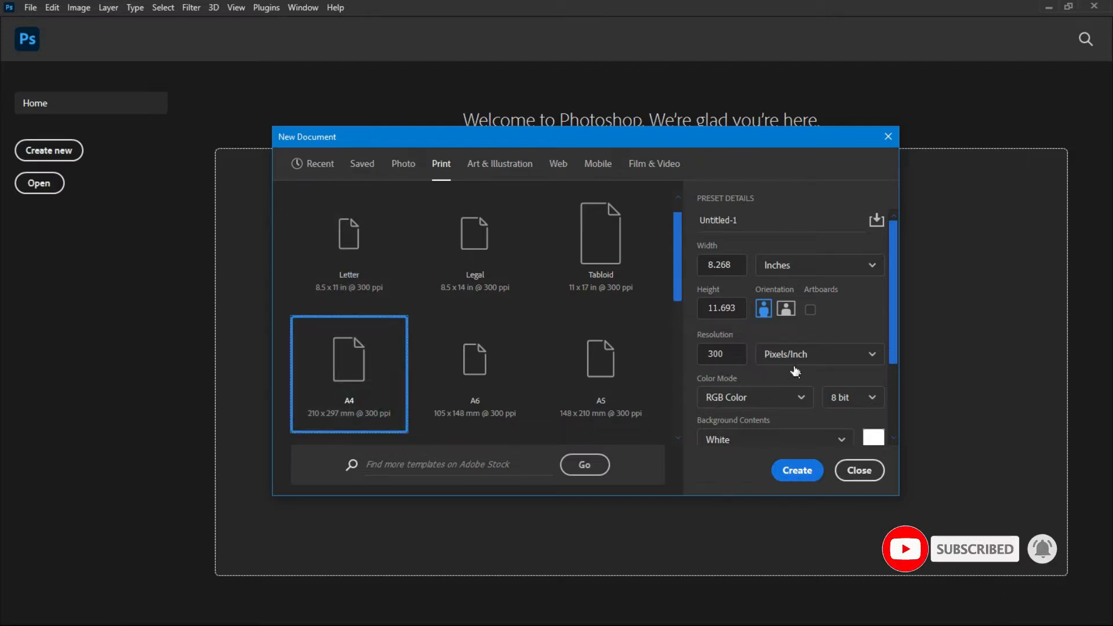
pyautogui.scroll(-3, 794, 366)
pyautogui.scroll(3, 795, 377)
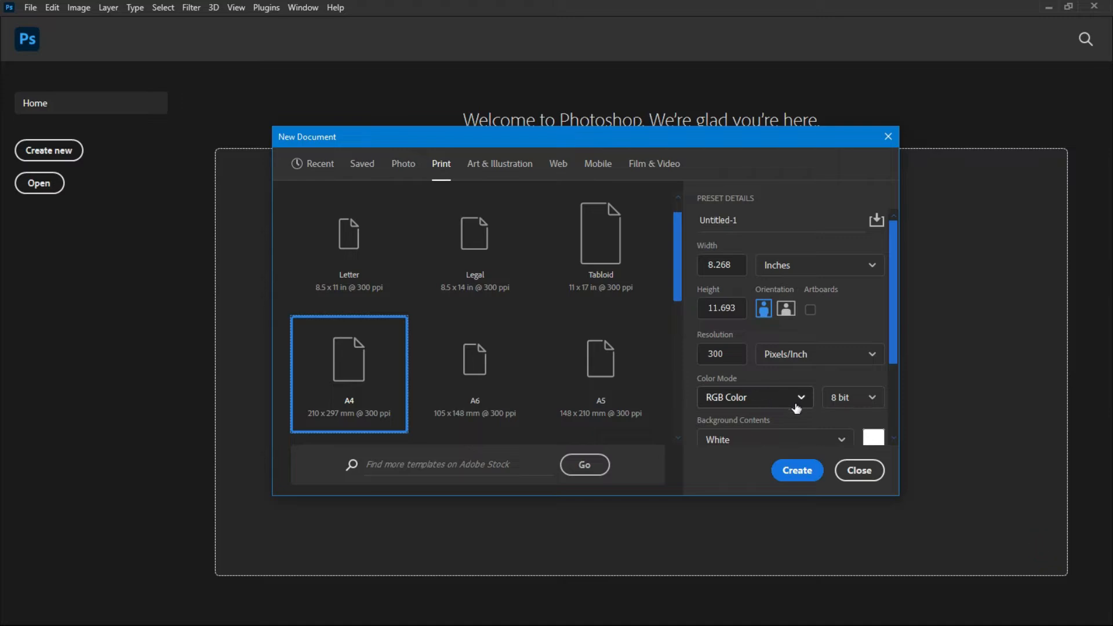
pyautogui.click(800, 403)
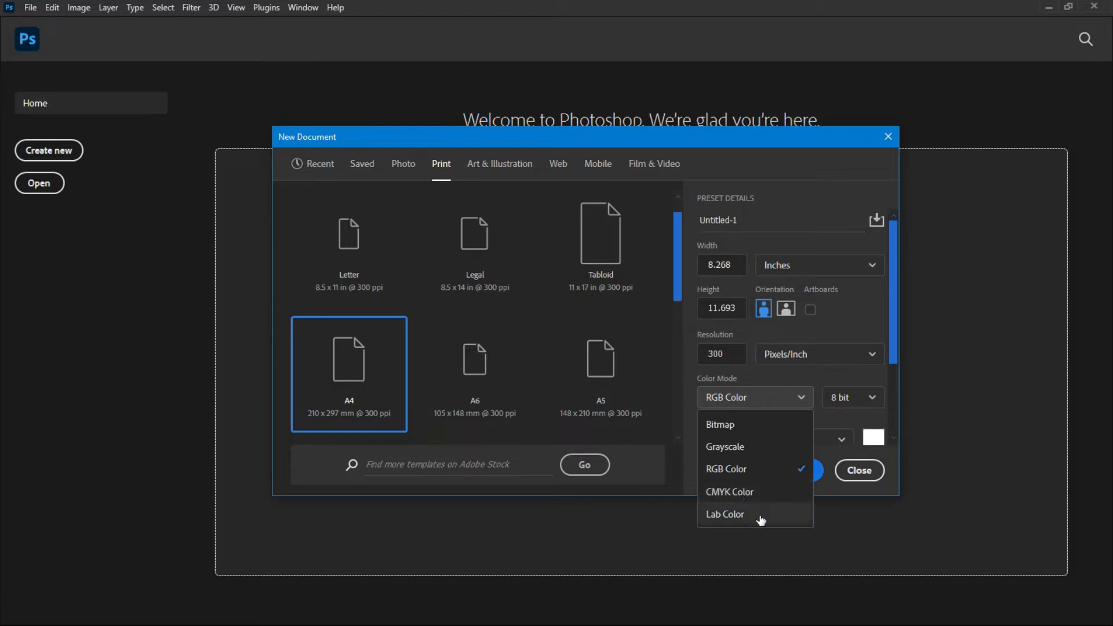
pyautogui.click(729, 476)
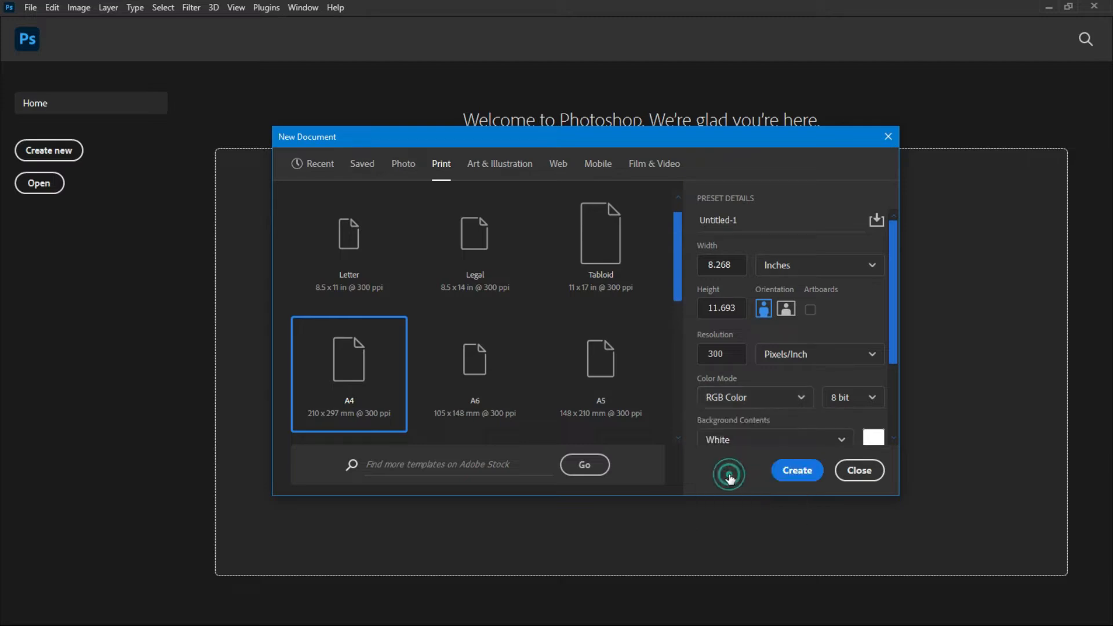
pyautogui.click(732, 397)
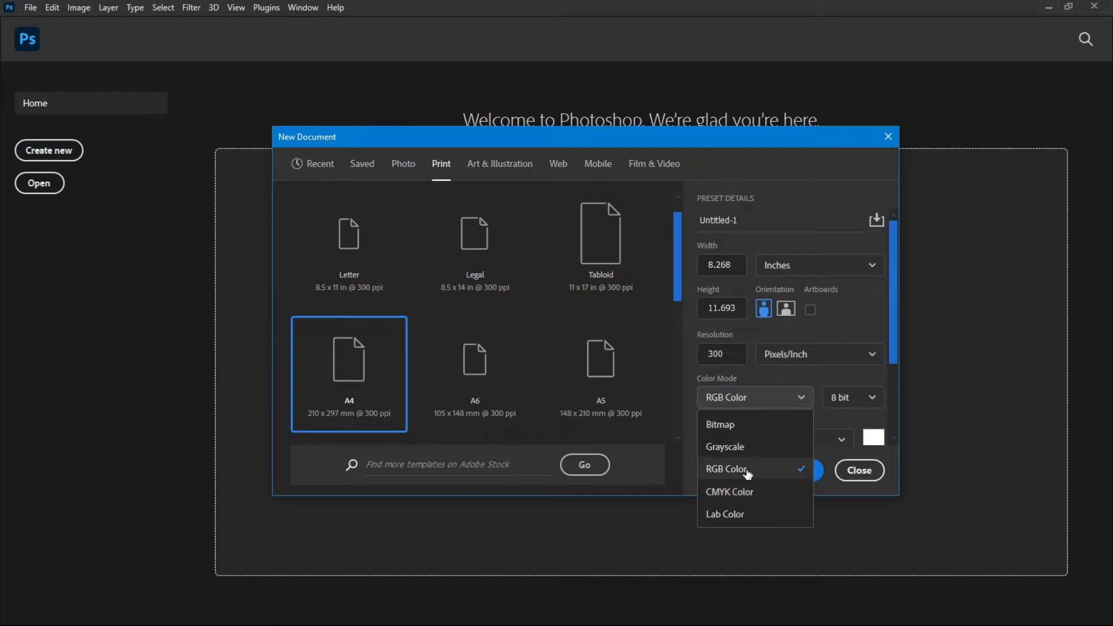
pyautogui.click(748, 473)
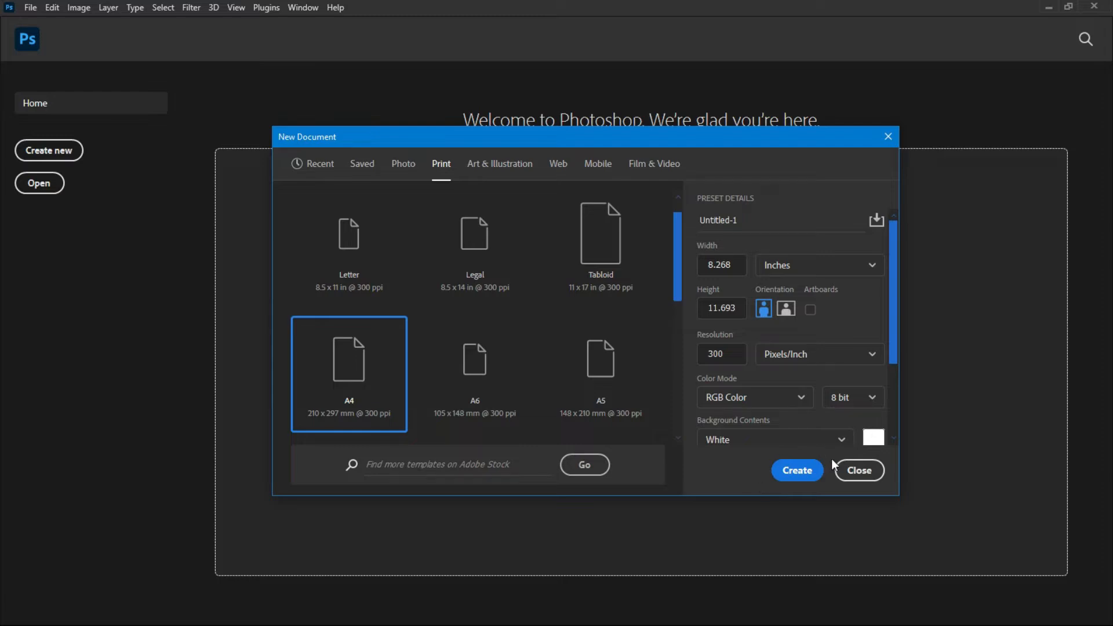
pyautogui.click(796, 471)
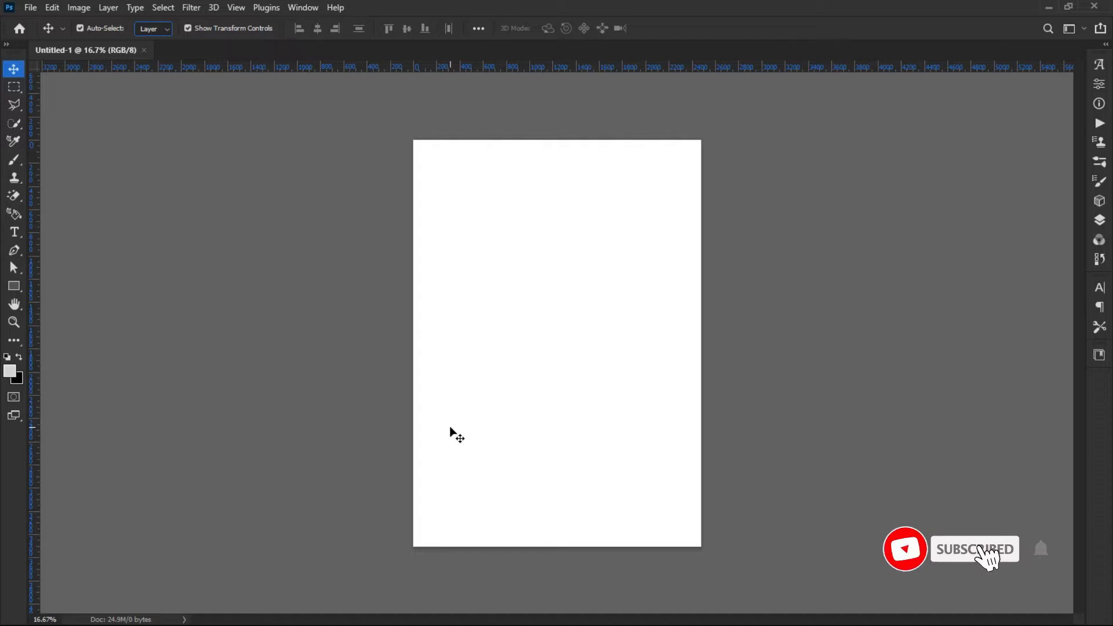
# Rotate the canvas 90° clockwise into landscape orientation.
pyautogui.scroll(-1, 471, 461)
pyautogui.scroll(2, 488, 461)
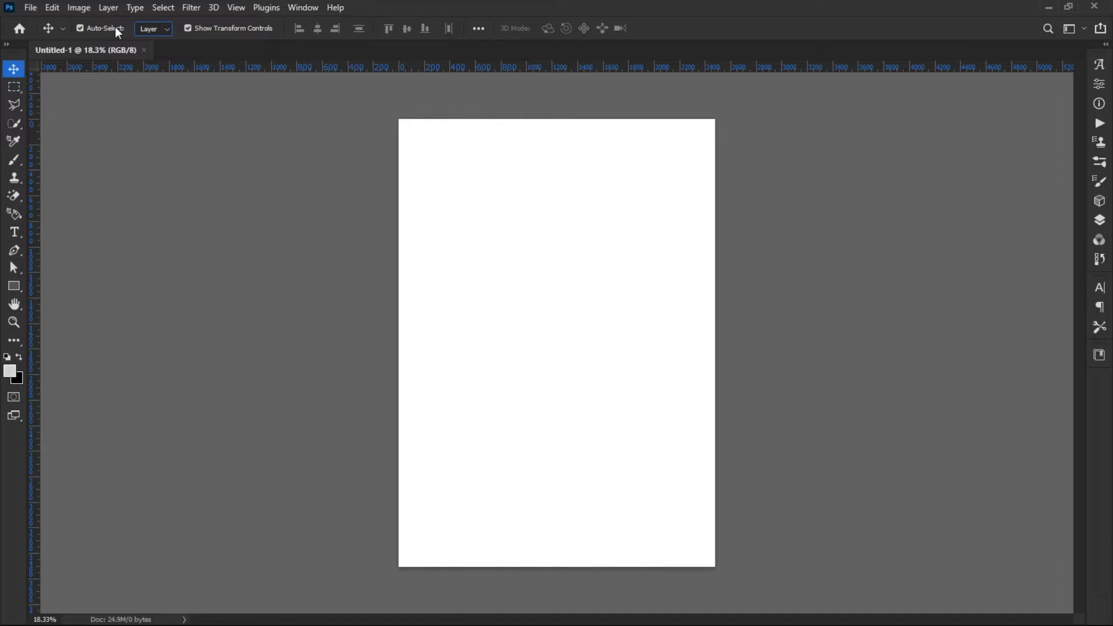
pyautogui.click(77, 11)
pyautogui.click(78, 11)
pyautogui.click(77, 9)
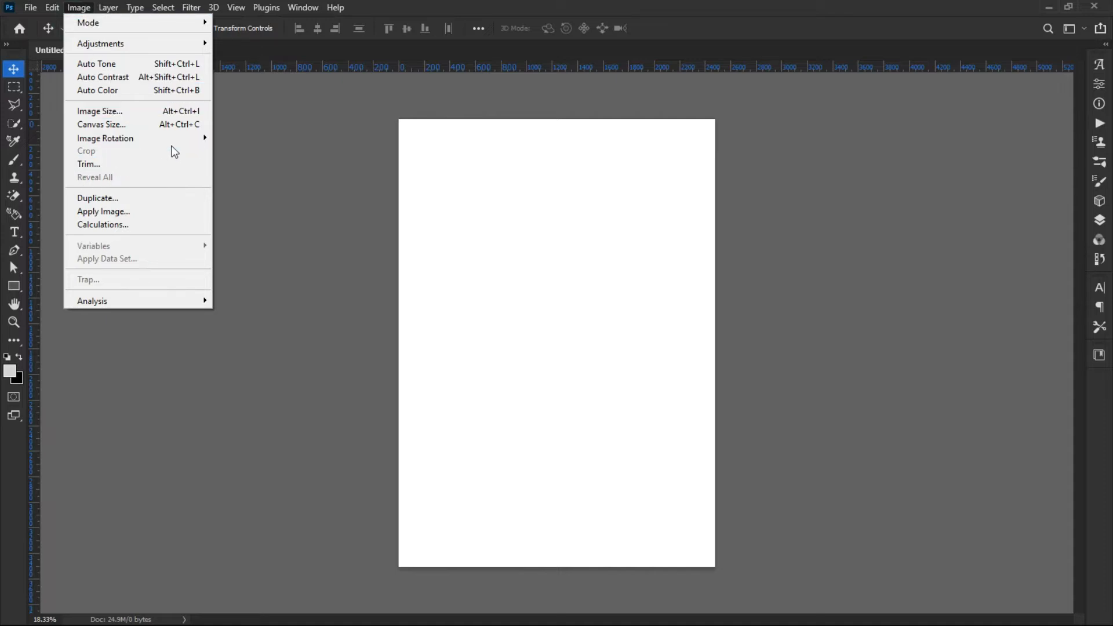
pyautogui.moveTo(149, 145)
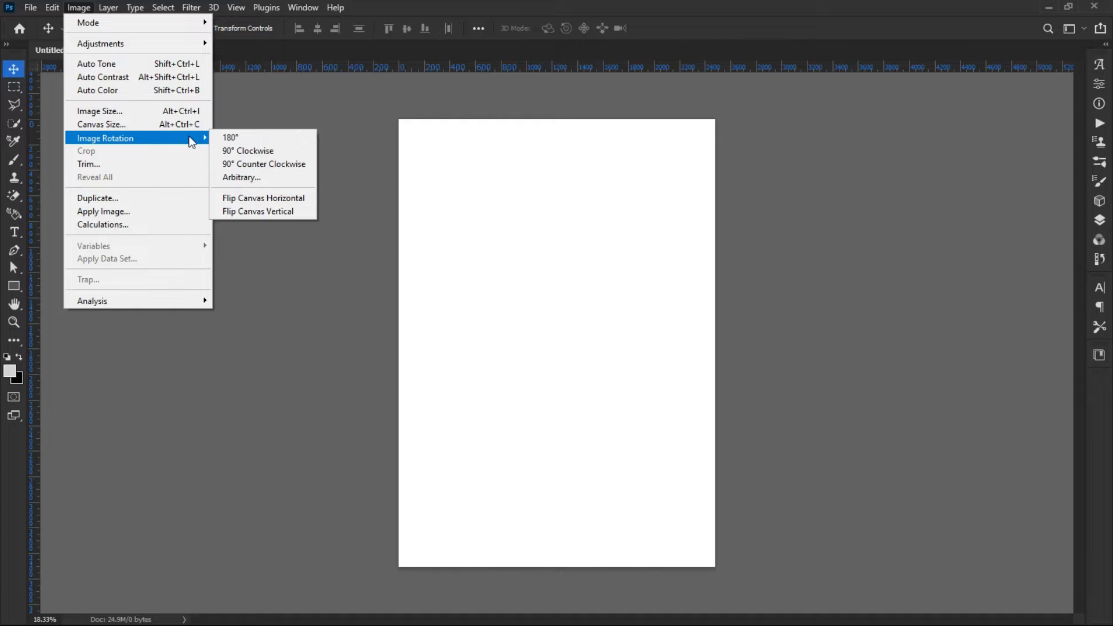
pyautogui.click(245, 153)
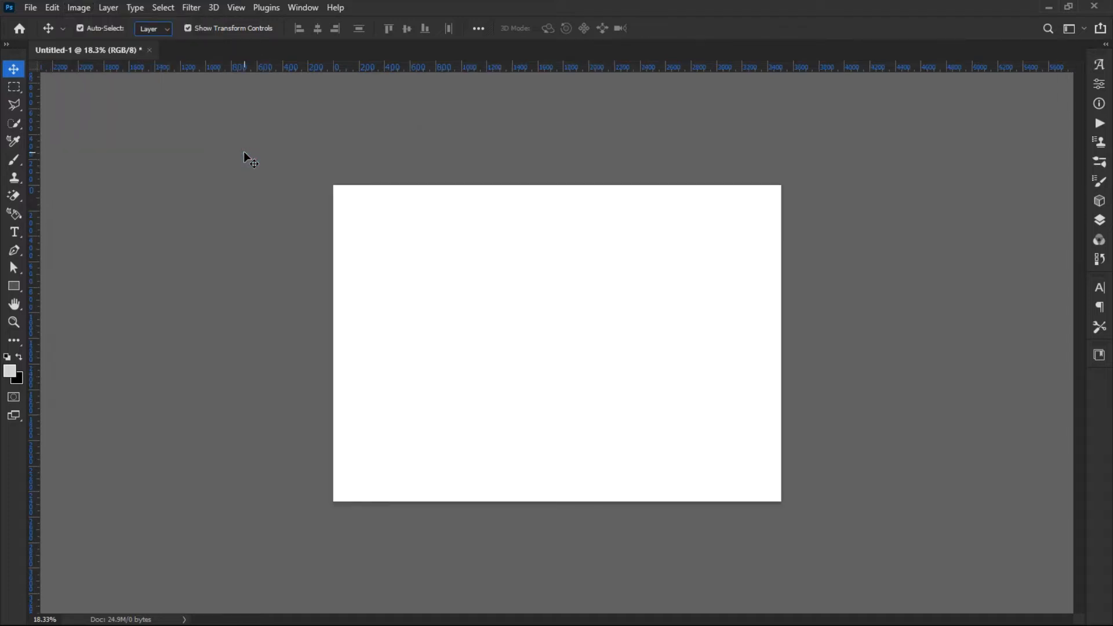
# Rotate the canvas 90° clockwise again so it returns to portrait orientation.
pyautogui.hotkey('ctrl', '+')
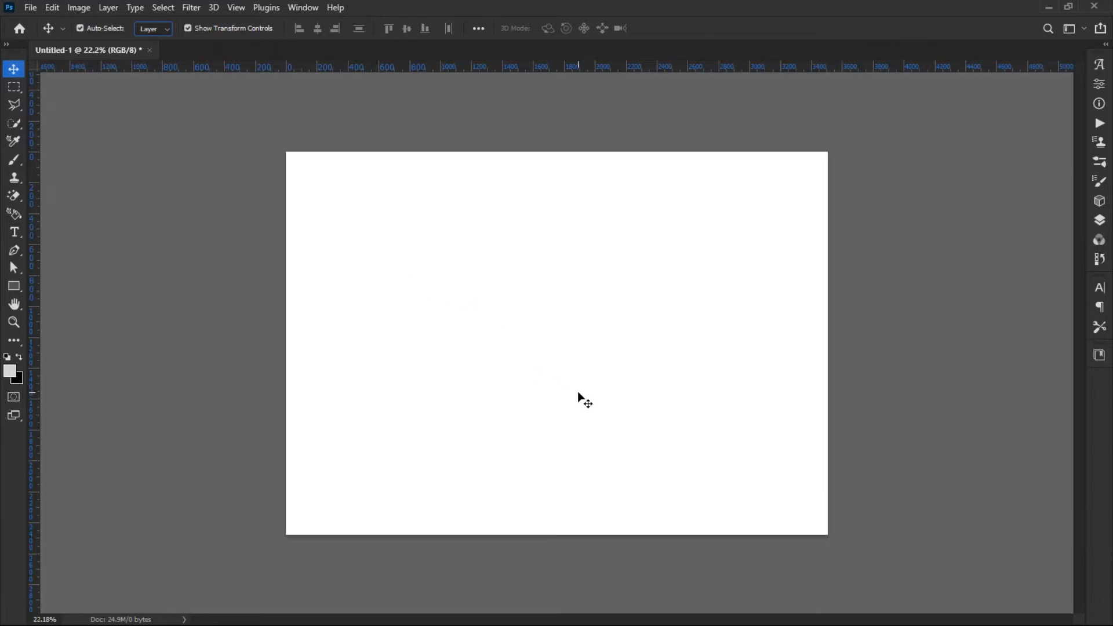
pyautogui.click(76, 8)
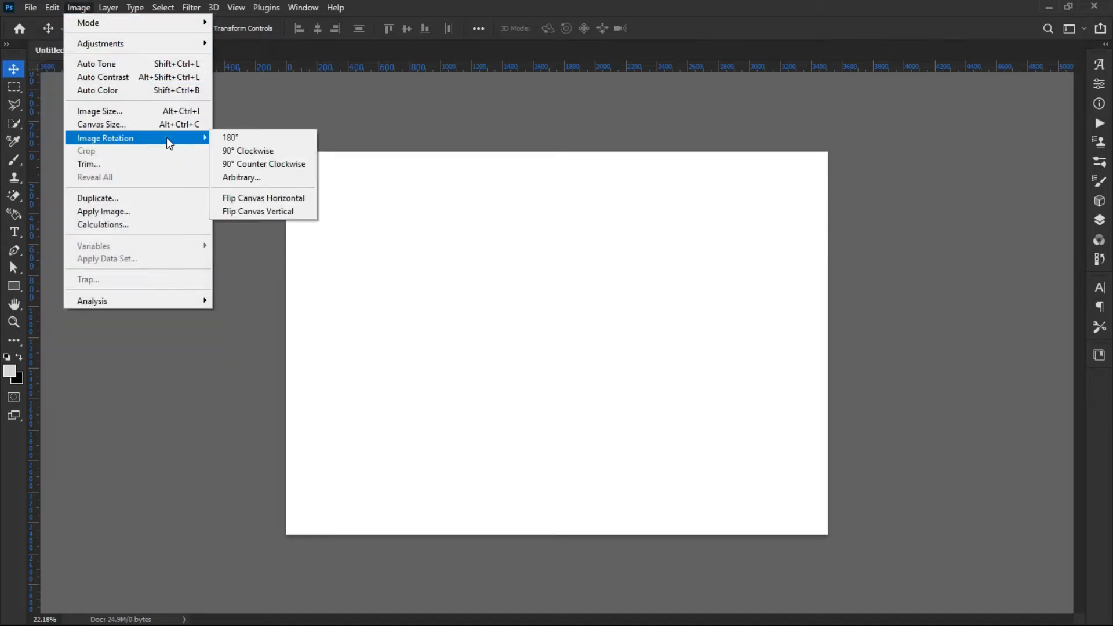
pyautogui.click(239, 150)
pyautogui.scroll(-2, 418, 327)
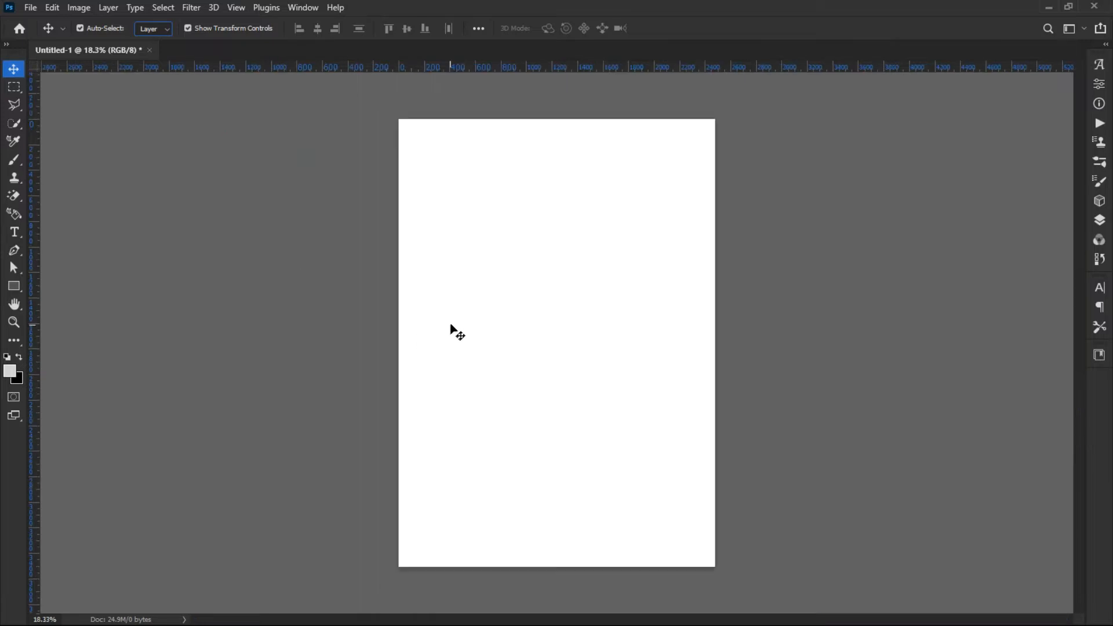
# Rotate the canvas 90° clockwise once more into landscape orientation and zoom in on it.
pyautogui.click(76, 9)
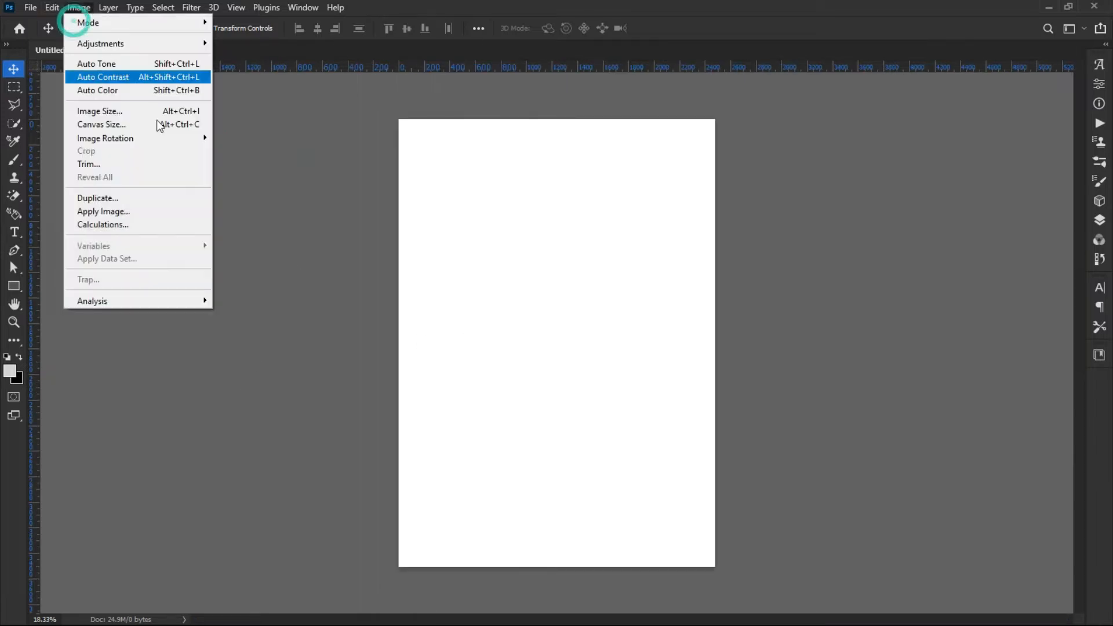
pyautogui.click(179, 144)
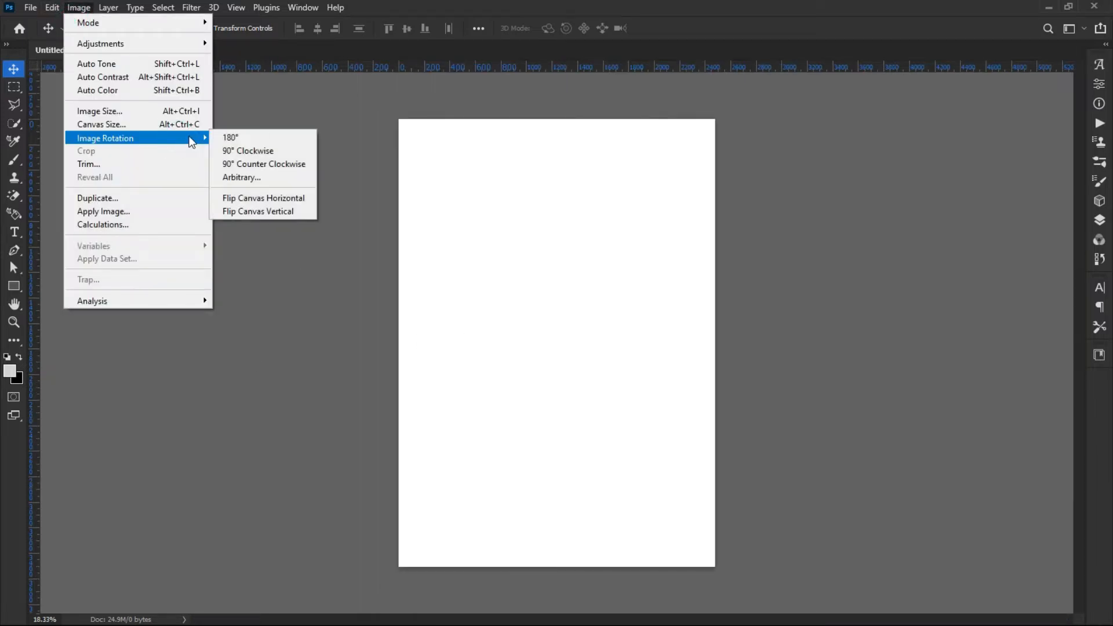
pyautogui.click(249, 151)
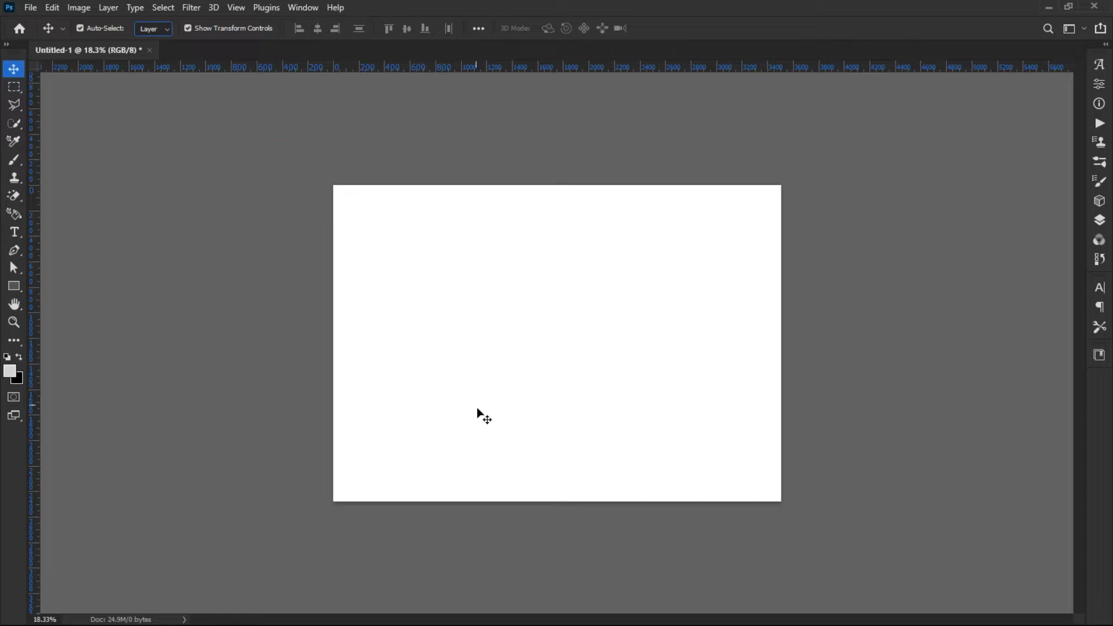
pyautogui.scroll(2, 504, 410)
pyautogui.scroll(1, 501, 411)
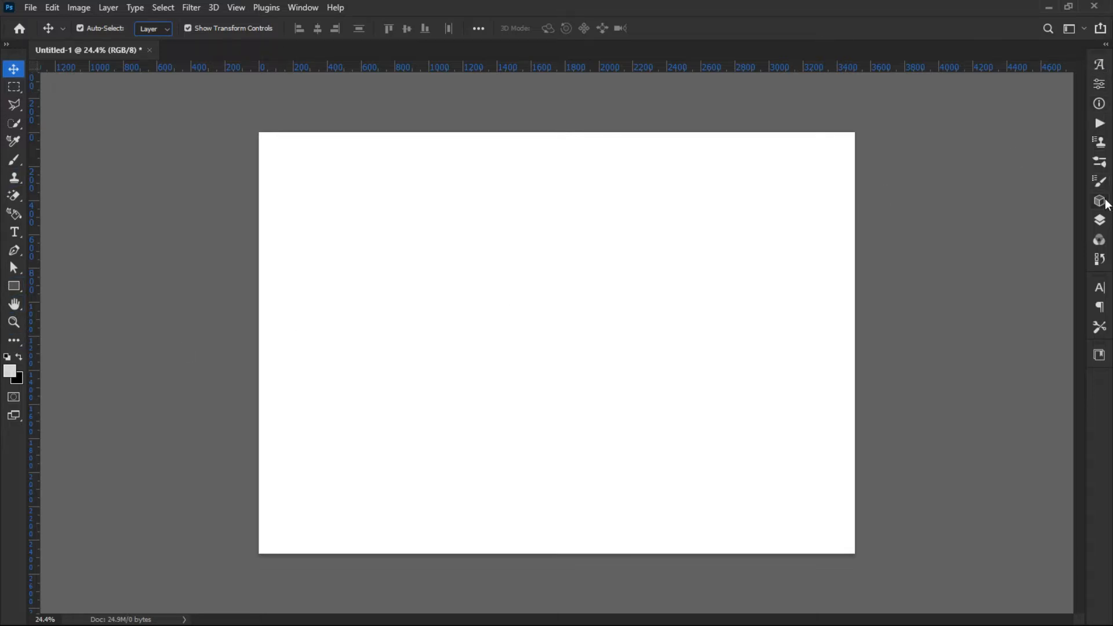
# Open the Layers panel beside the canvas.
pyautogui.click(1106, 46)
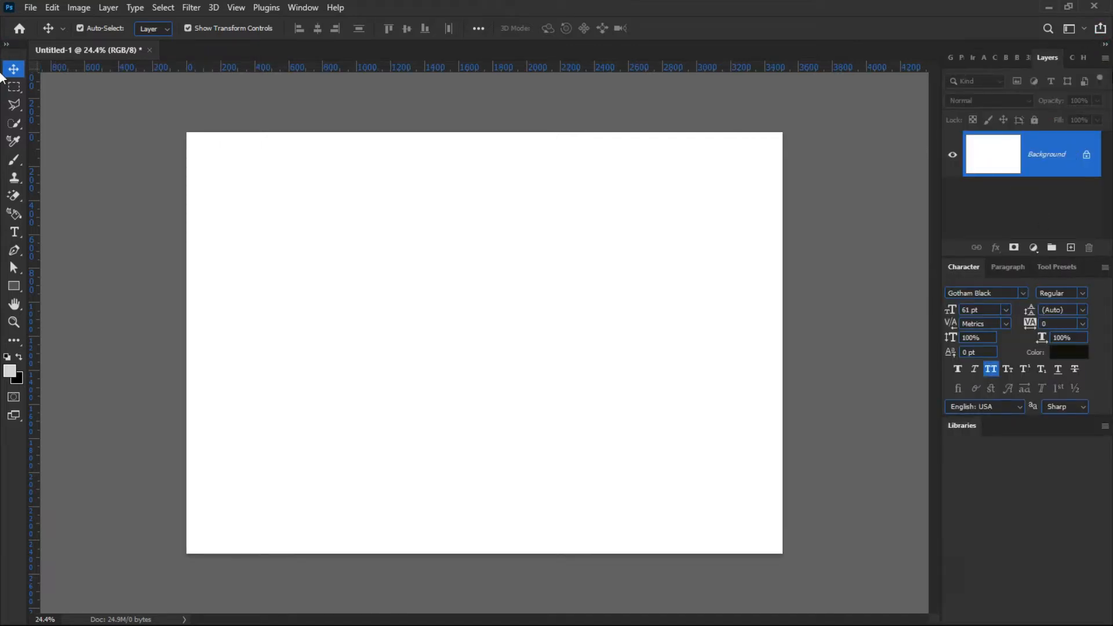
pyautogui.click(1106, 46)
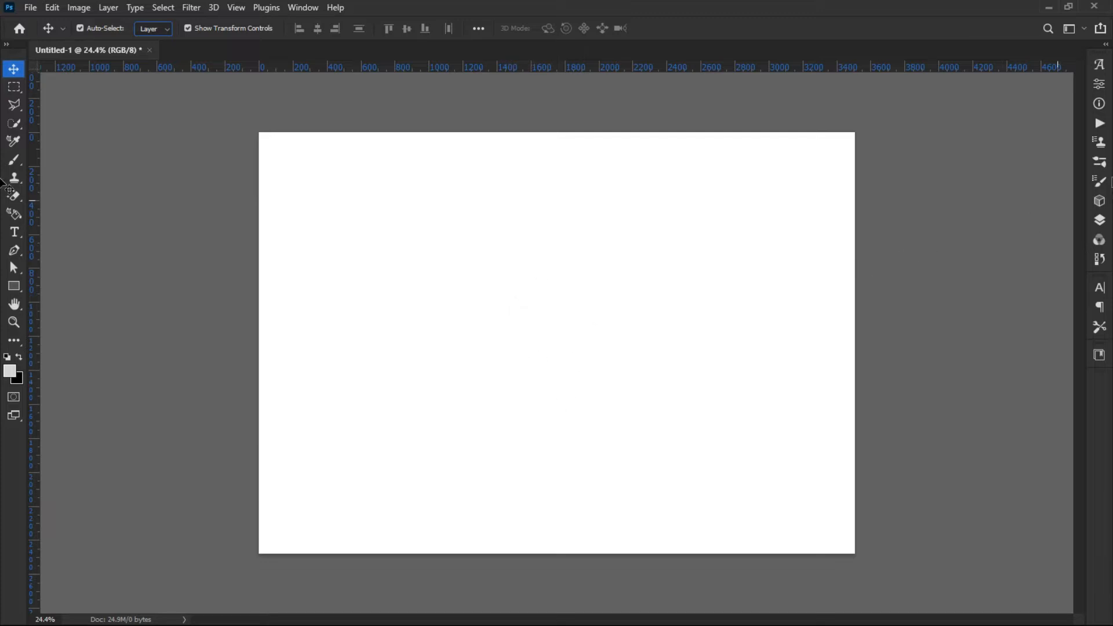
pyautogui.click(1099, 225)
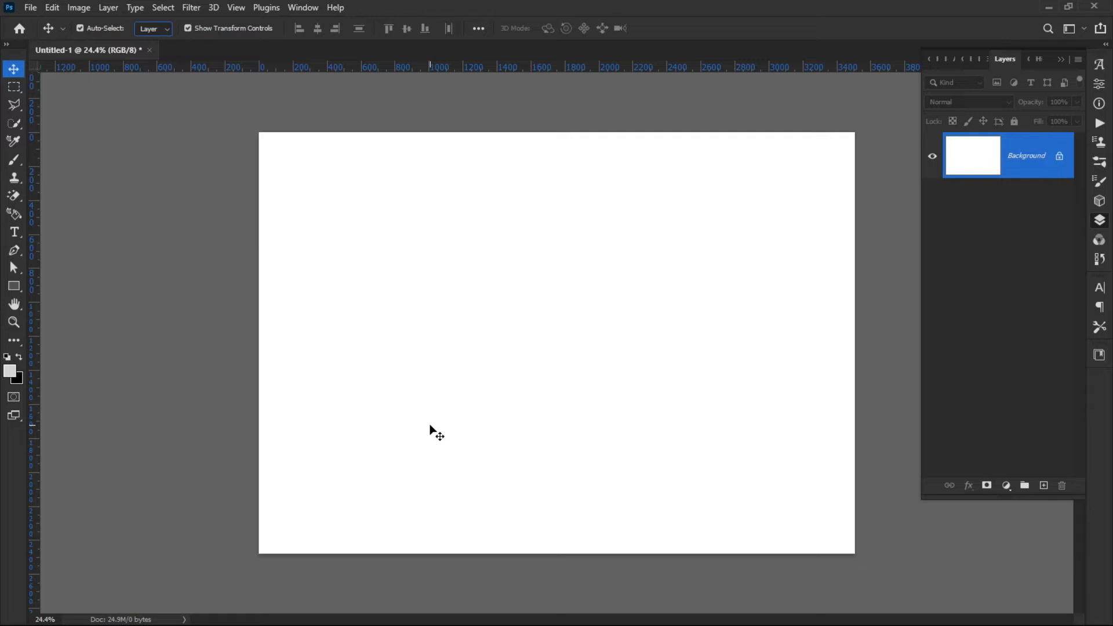
# Draw a closed four-point path with the Pen tool in Path mode on the left part of the canvas.
pyautogui.click(14, 254)
pyautogui.click(84, 254)
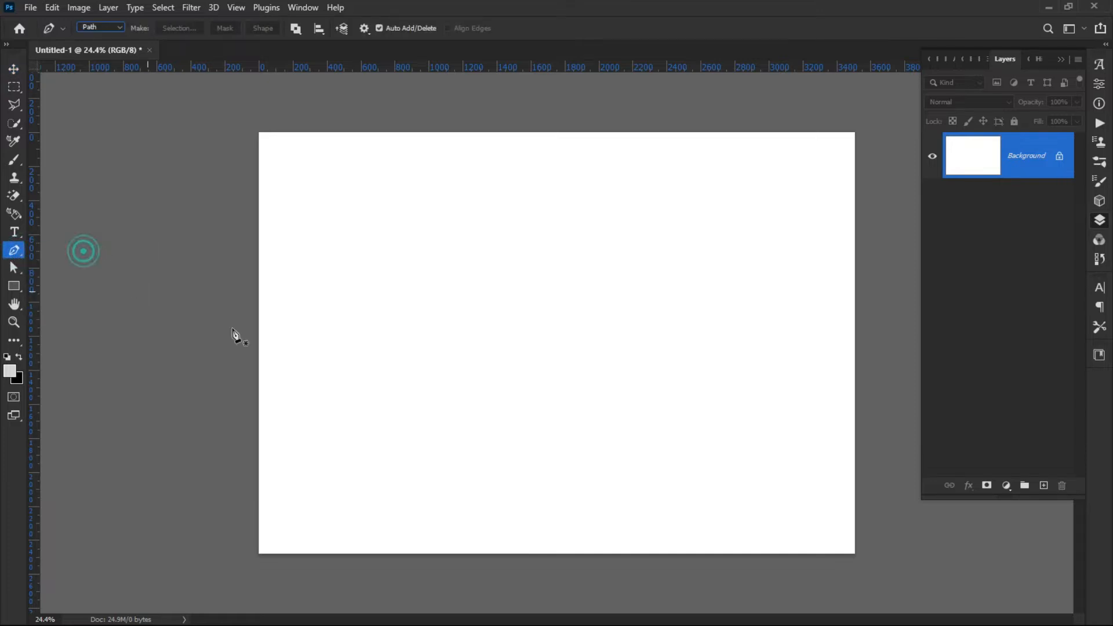
pyautogui.click(108, 29)
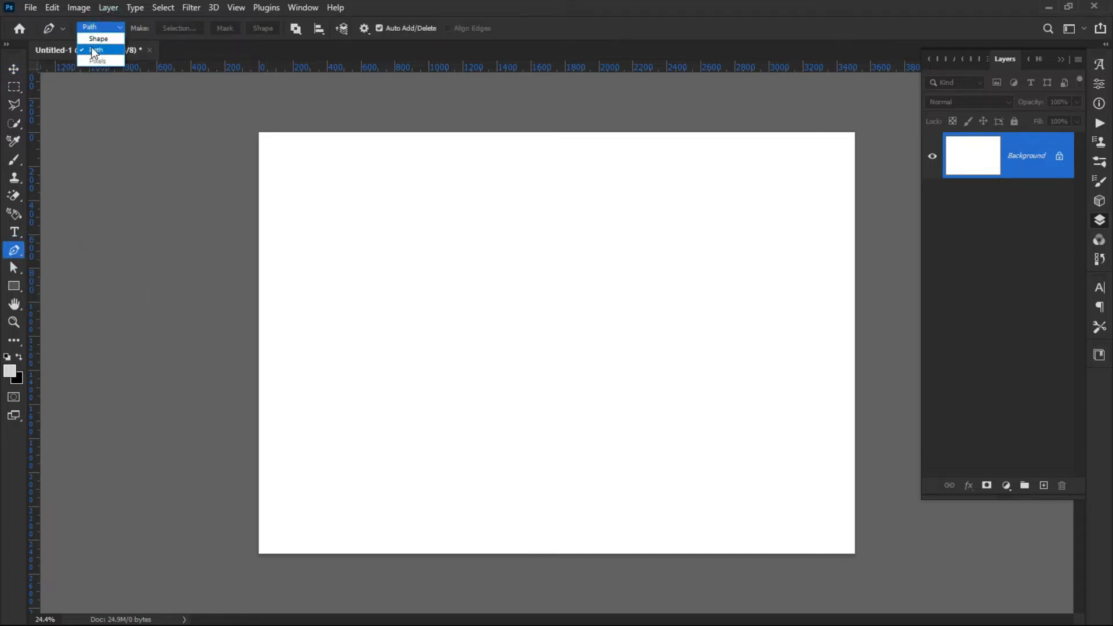
pyautogui.click(96, 38)
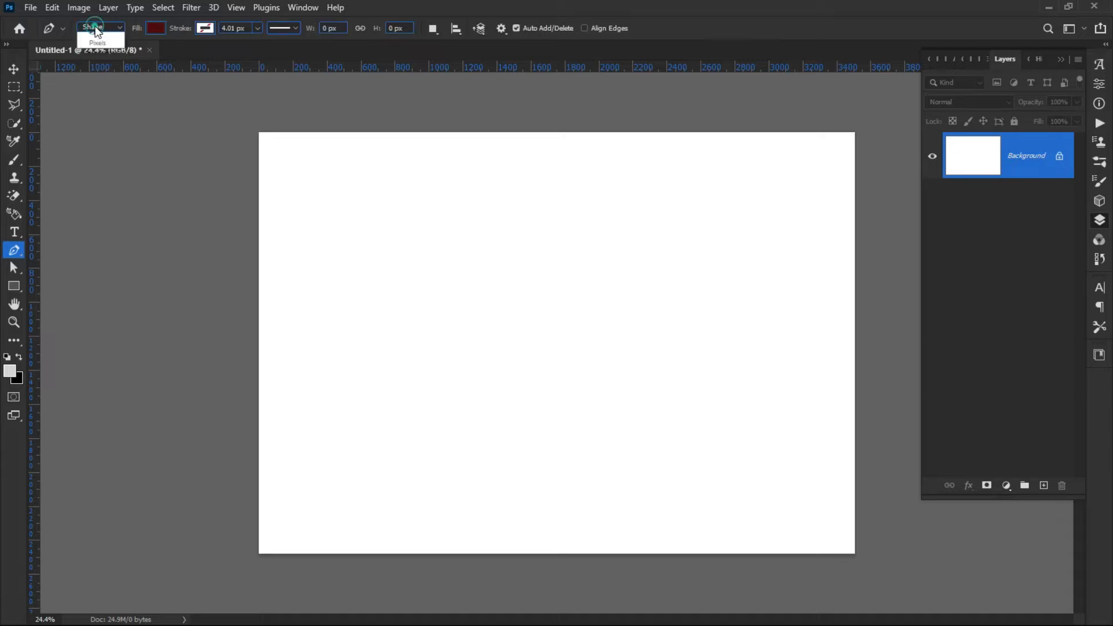
pyautogui.click(95, 27)
pyautogui.click(99, 54)
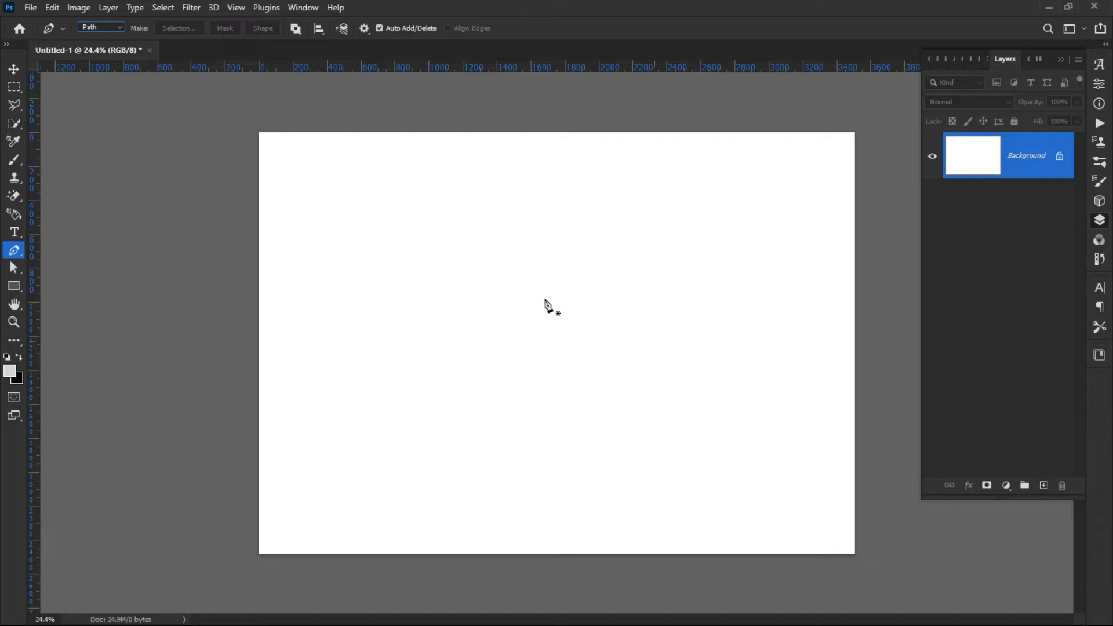
pyautogui.click(356, 233)
pyautogui.click(565, 329)
pyautogui.moveTo(440, 448); pyautogui.dragTo(403, 449)
pyautogui.moveTo(322, 329); pyautogui.dragTo(326, 321)
pyautogui.click(355, 235)
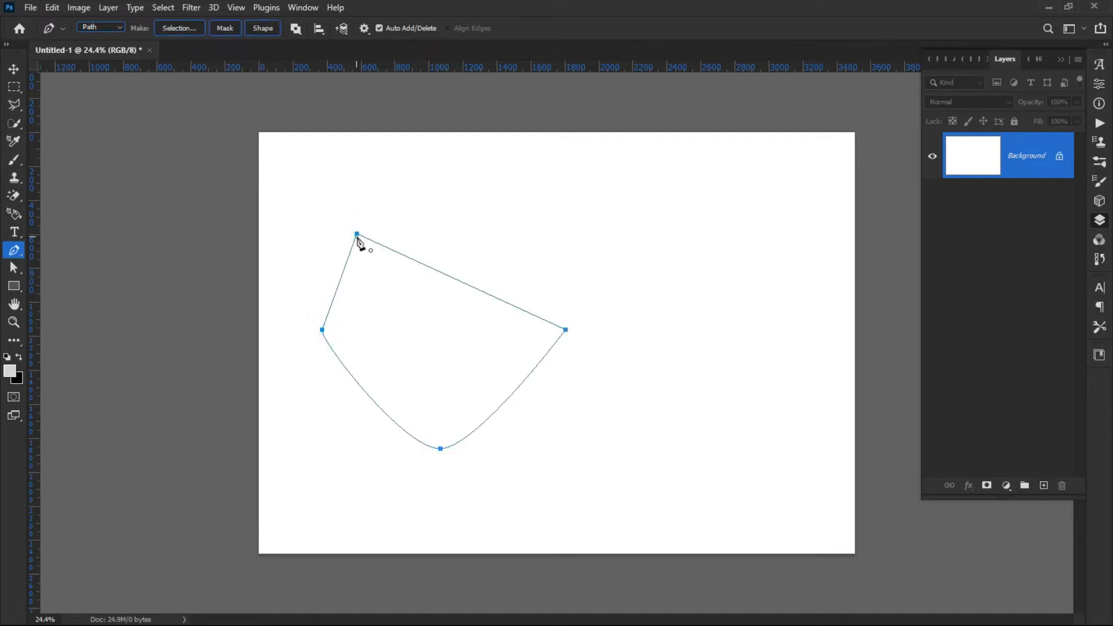
# Try to move the Background layer with the Move tool, cancelling the layer-conversion prompt.
pyautogui.click(13, 70)
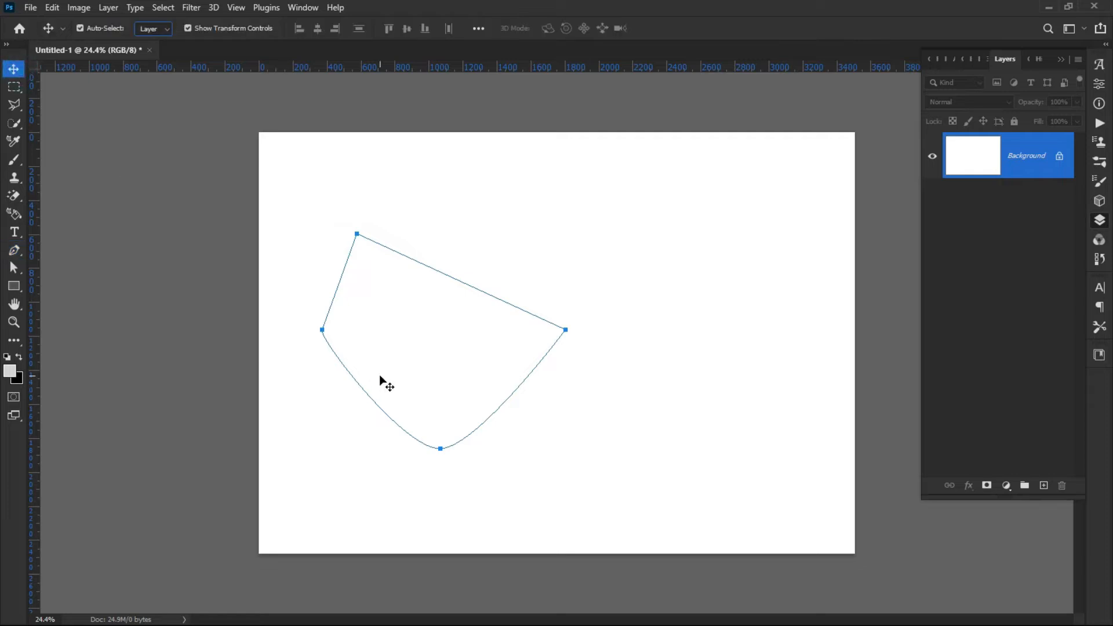
pyautogui.moveTo(471, 369); pyautogui.dragTo(413, 395)
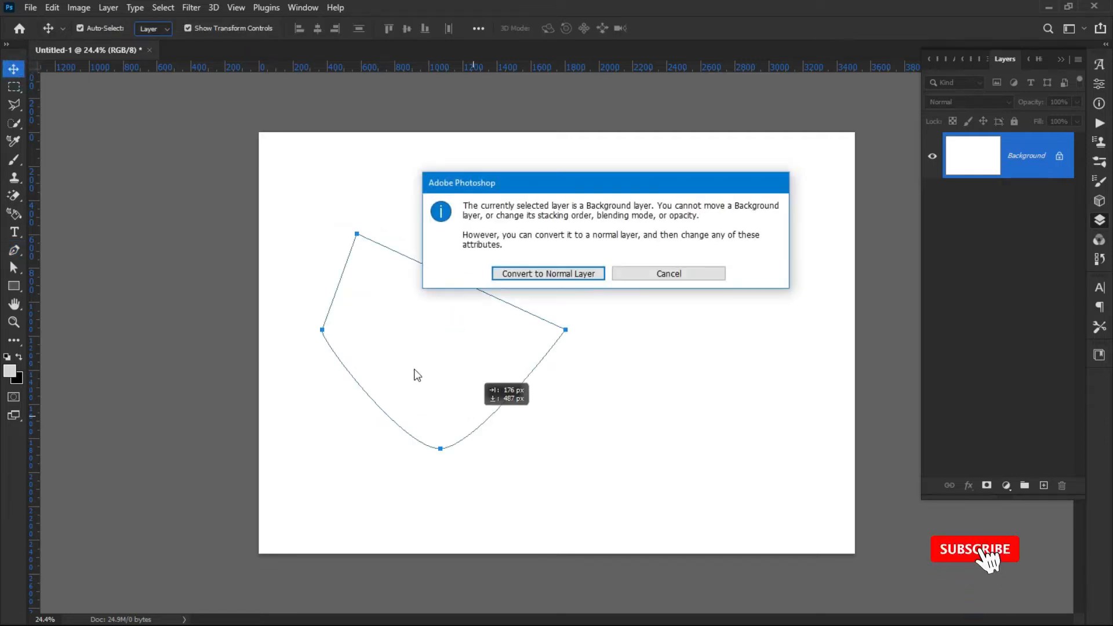
pyautogui.click(638, 271)
pyautogui.moveTo(421, 295); pyautogui.dragTo(427, 356)
pyautogui.click(655, 275)
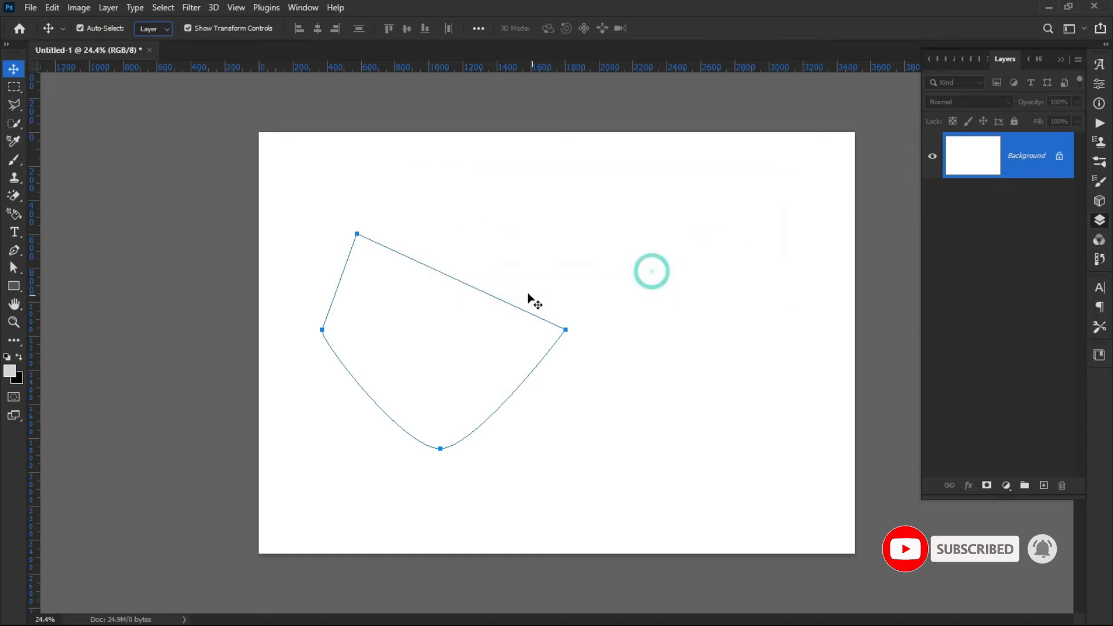
# Undo the pen path until the canvas is blank again.
pyautogui.press('ctrl')
pyautogui.hotkey('ctrl', 'z')
pyautogui.hotkey('ctrl', 'z')
pyautogui.hotkey('ctrl', 'z')
pyautogui.hotkey('ctrl', 'z')
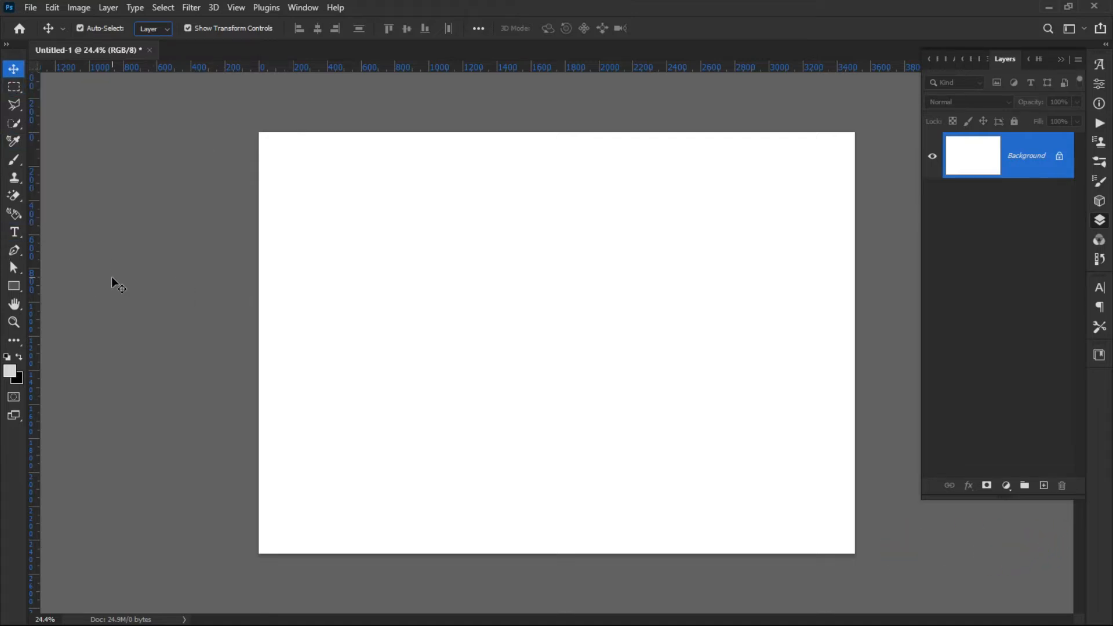
# Draw a rectangular marquee selection in the upper middle of the canvas with the Rectangular Marquee Tool.
pyautogui.click(14, 290)
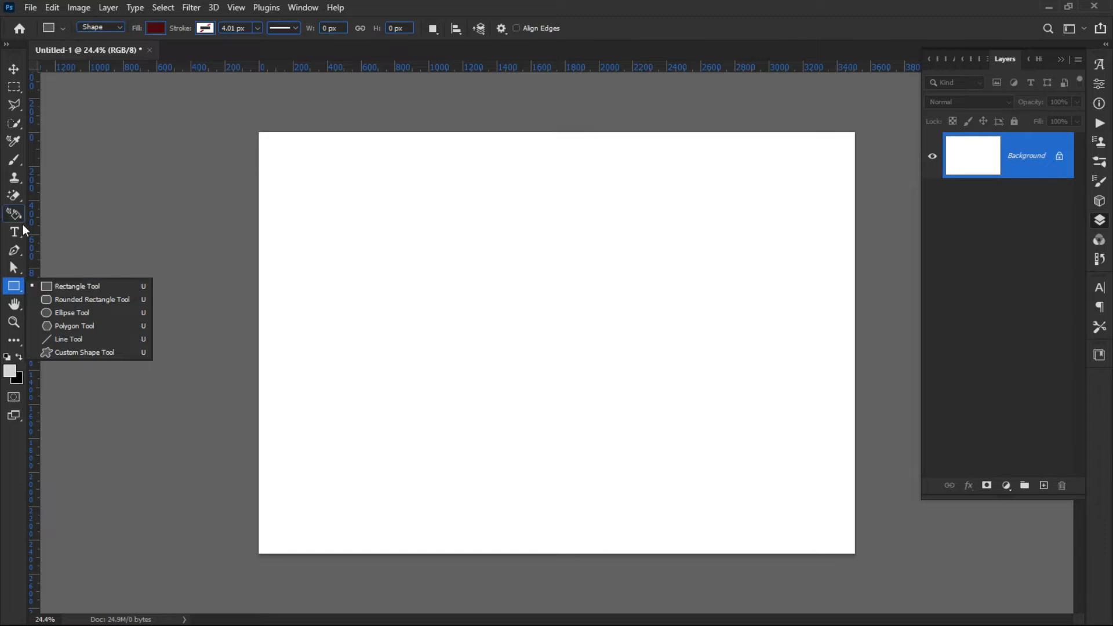
pyautogui.click(14, 87)
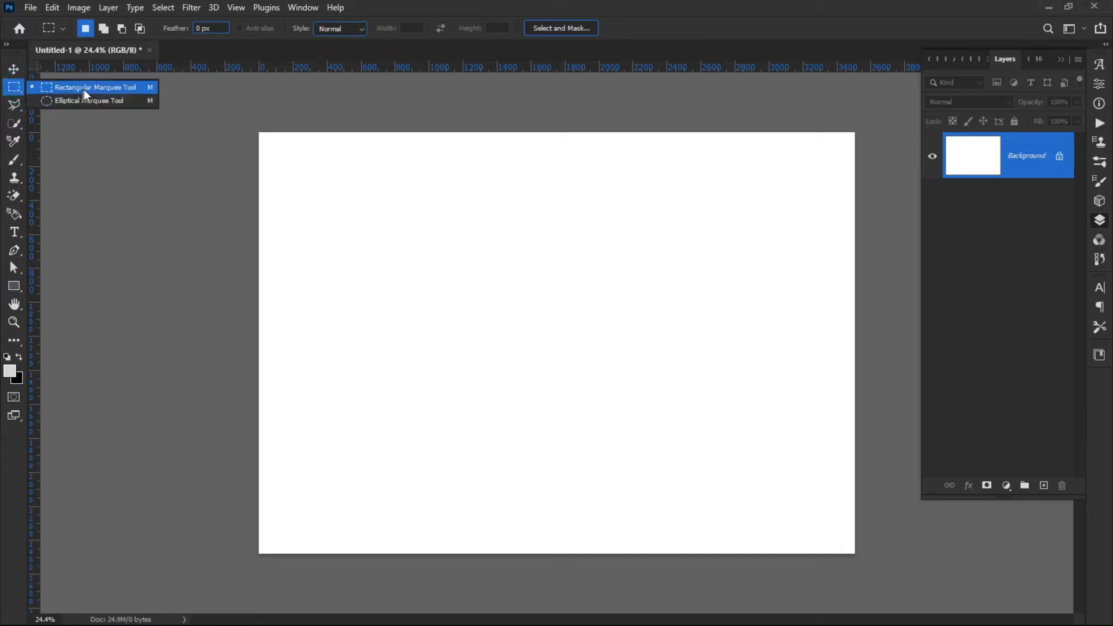
pyautogui.click(116, 89)
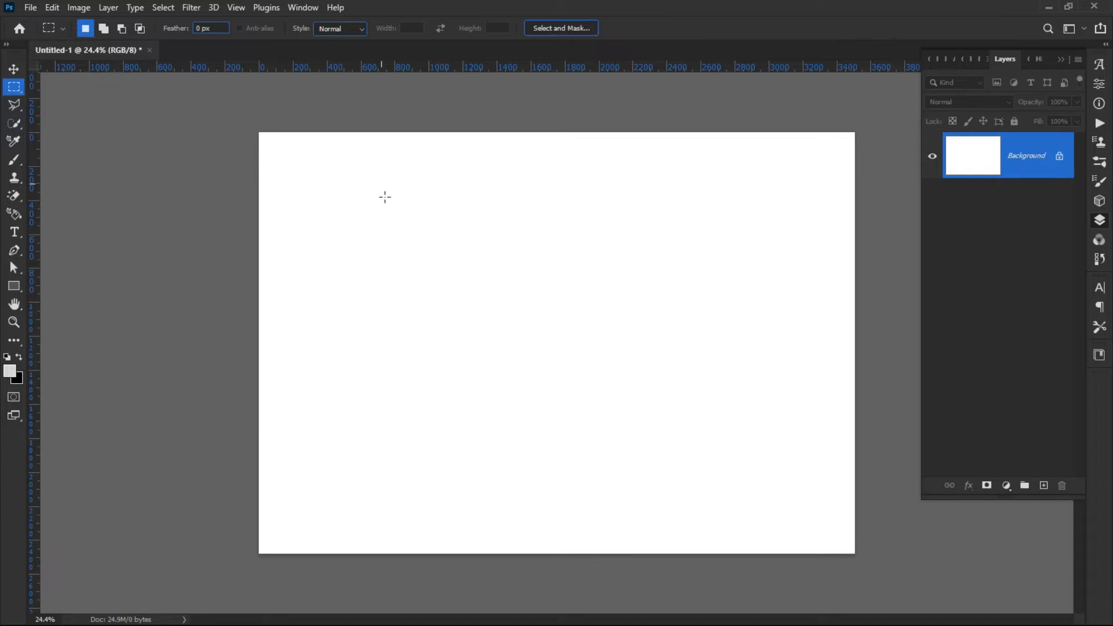
pyautogui.rightClick(12, 88)
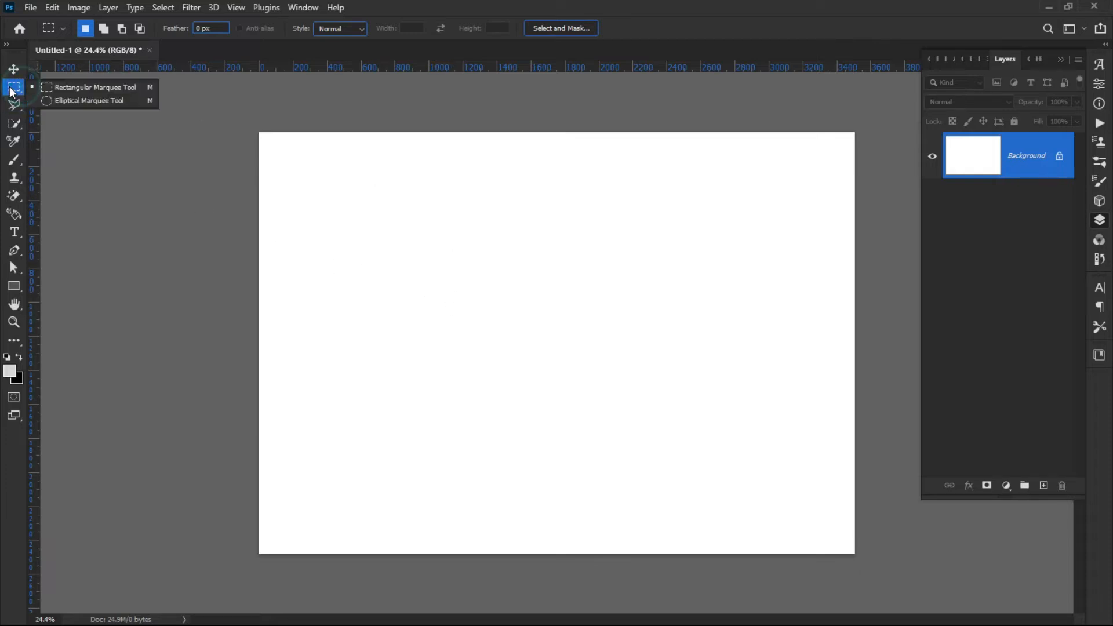
pyautogui.click(23, 89)
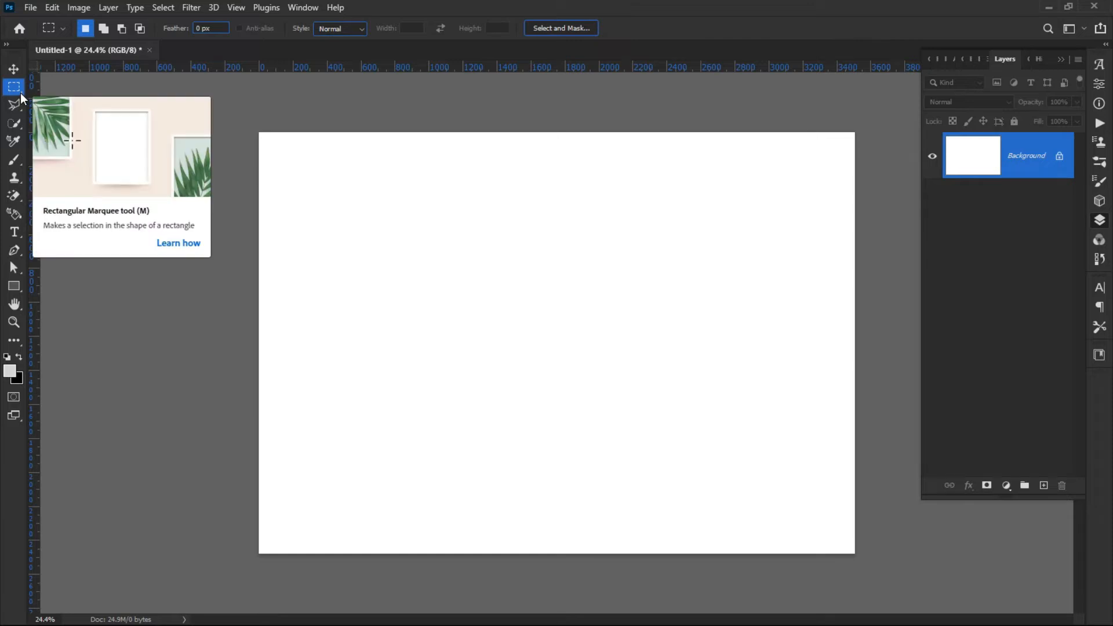
pyautogui.rightClick(19, 93)
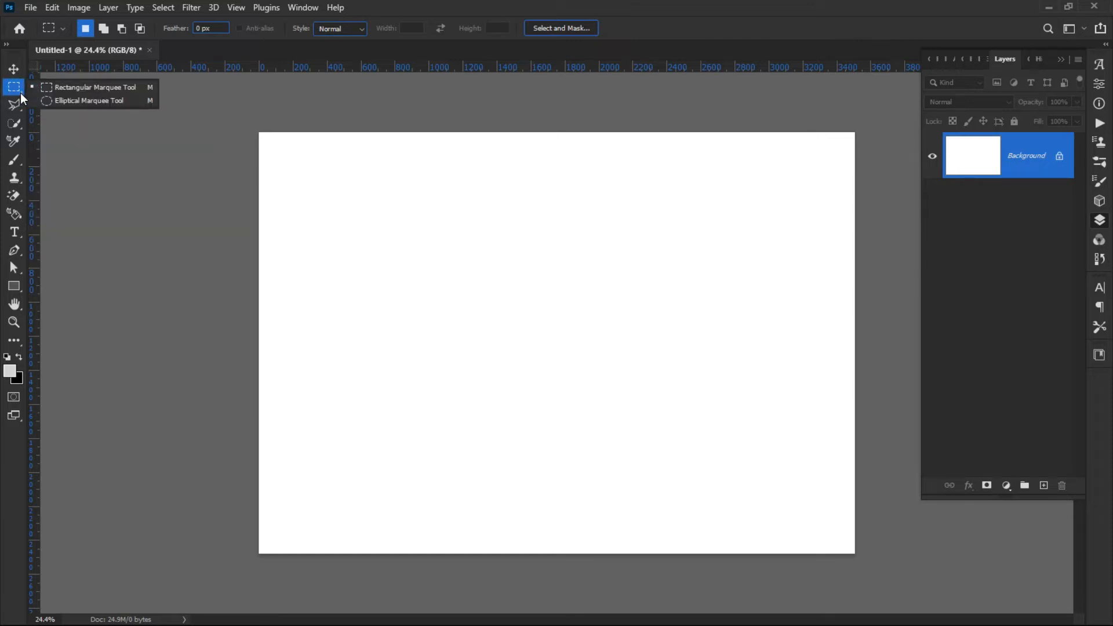
pyautogui.click(103, 91)
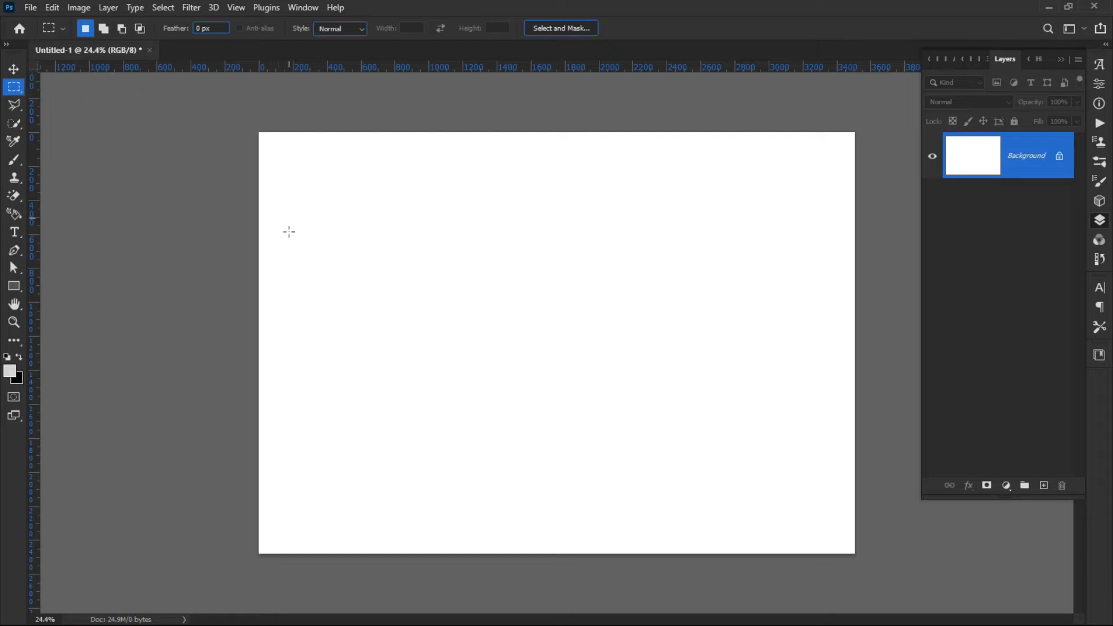
pyautogui.click(20, 92)
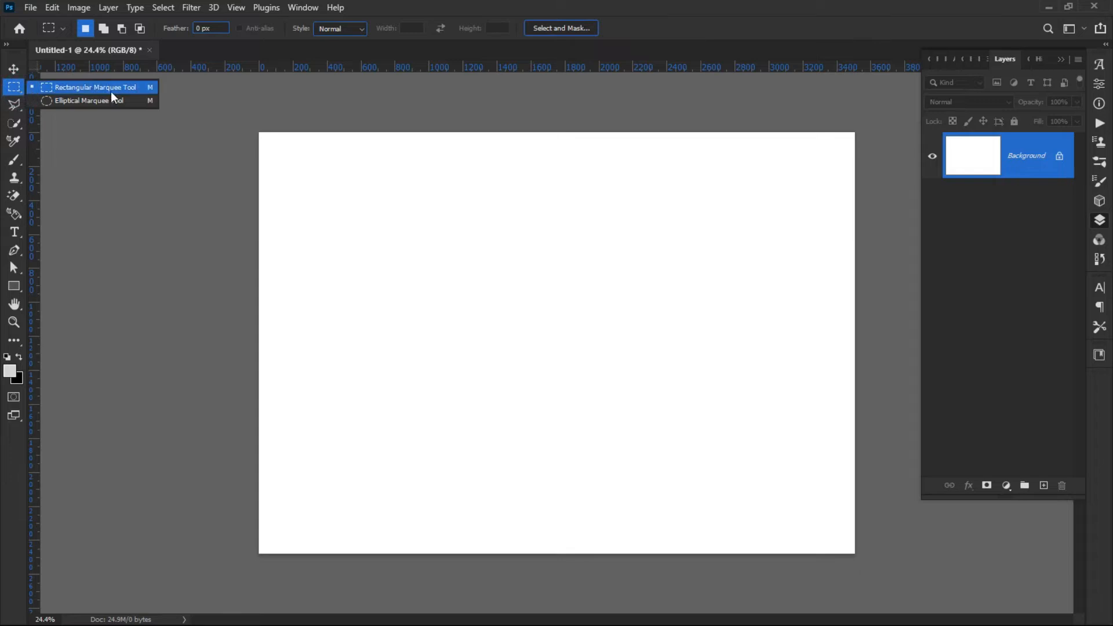
pyautogui.click(82, 88)
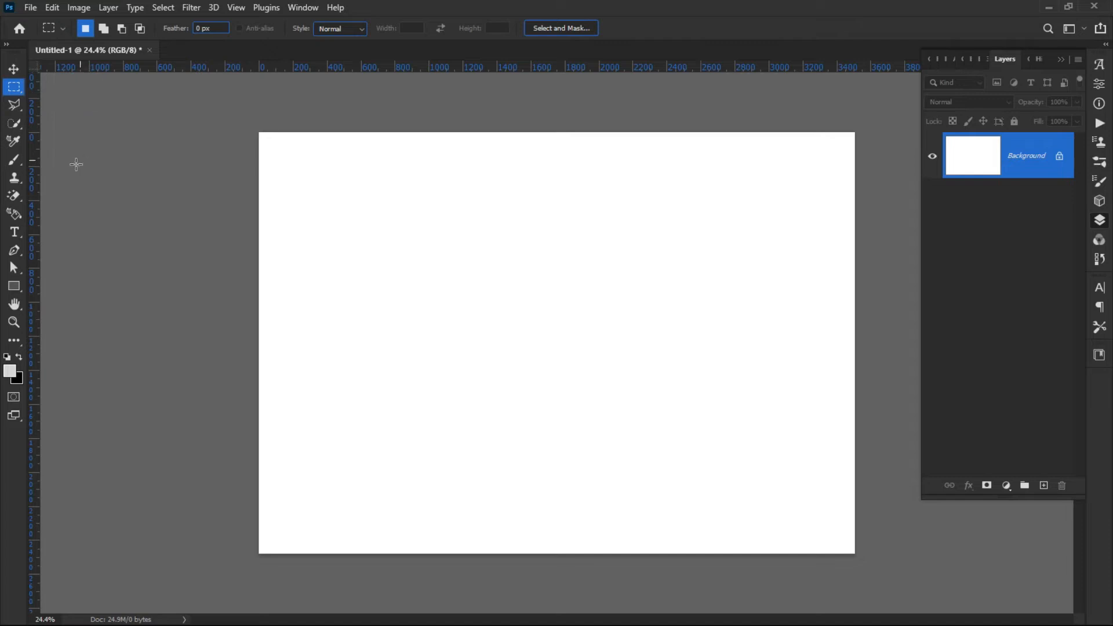
pyautogui.moveTo(347, 181); pyautogui.dragTo(590, 346)
pyautogui.moveTo(451, 281); pyautogui.dragTo(453, 328)
# Create a new layer named basic 1.
pyautogui.click(107, 7)
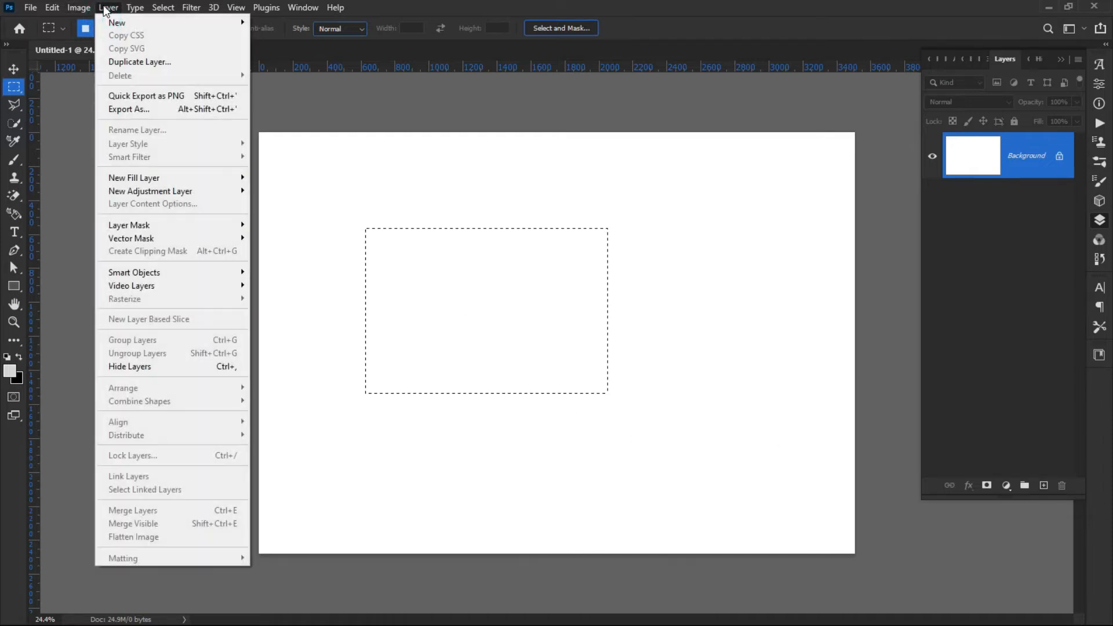
pyautogui.click(107, 8)
pyautogui.click(107, 8)
pyautogui.click(107, 8)
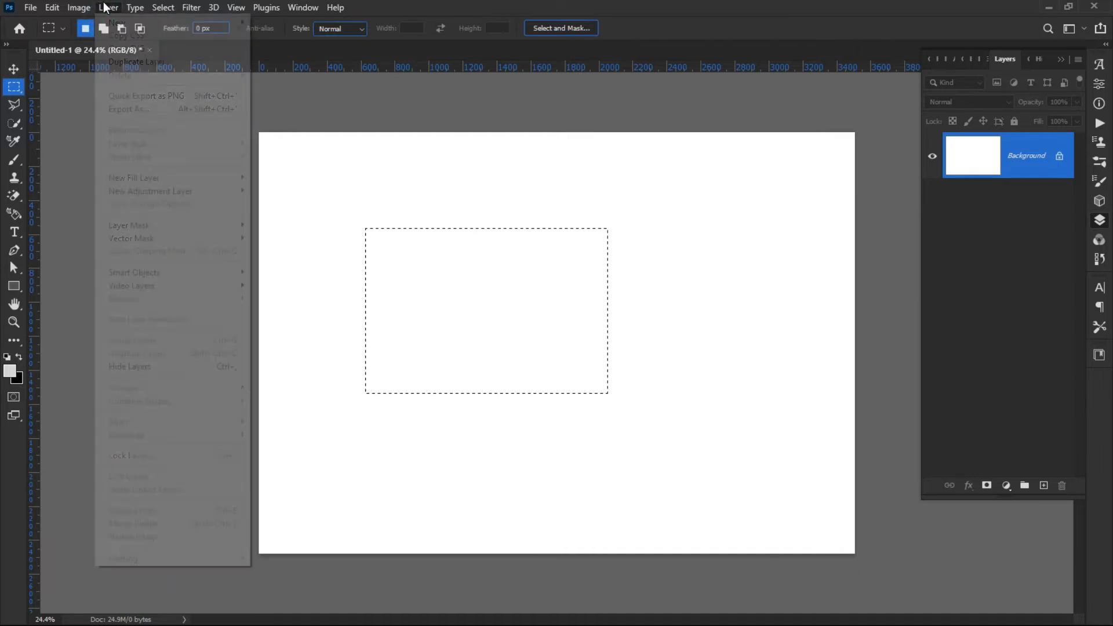
pyautogui.click(107, 8)
pyautogui.click(107, 8)
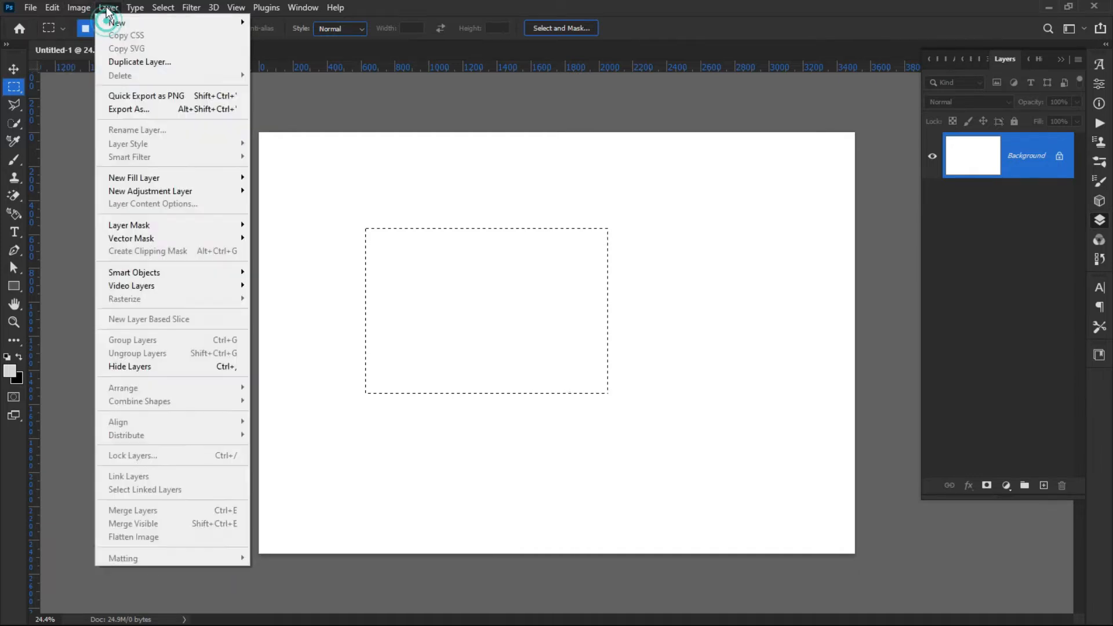
pyautogui.click(128, 23)
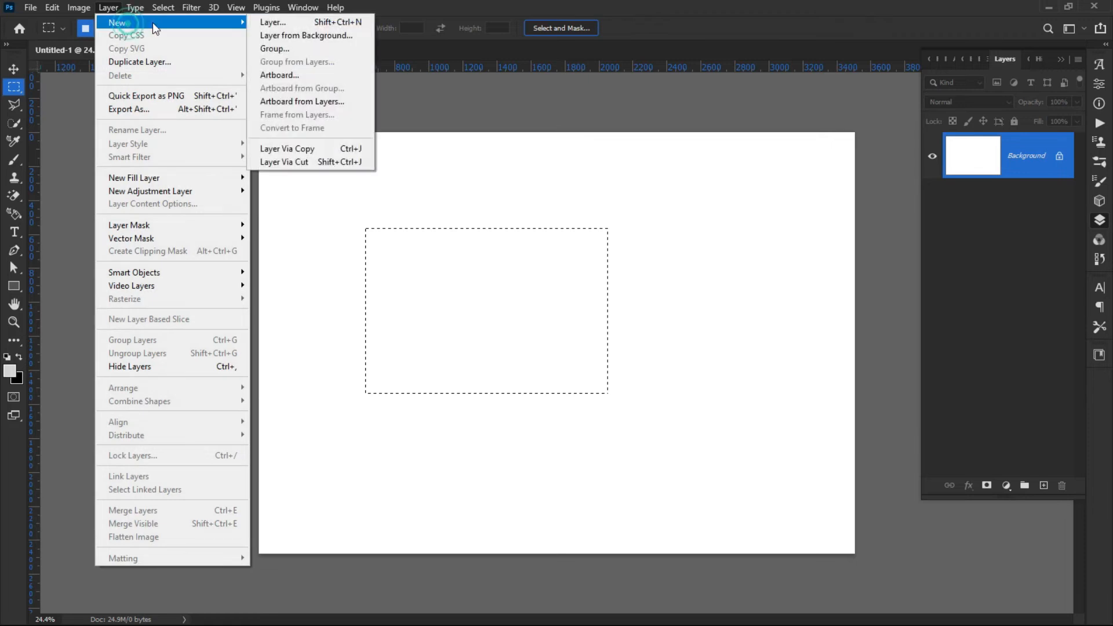
pyautogui.click(289, 22)
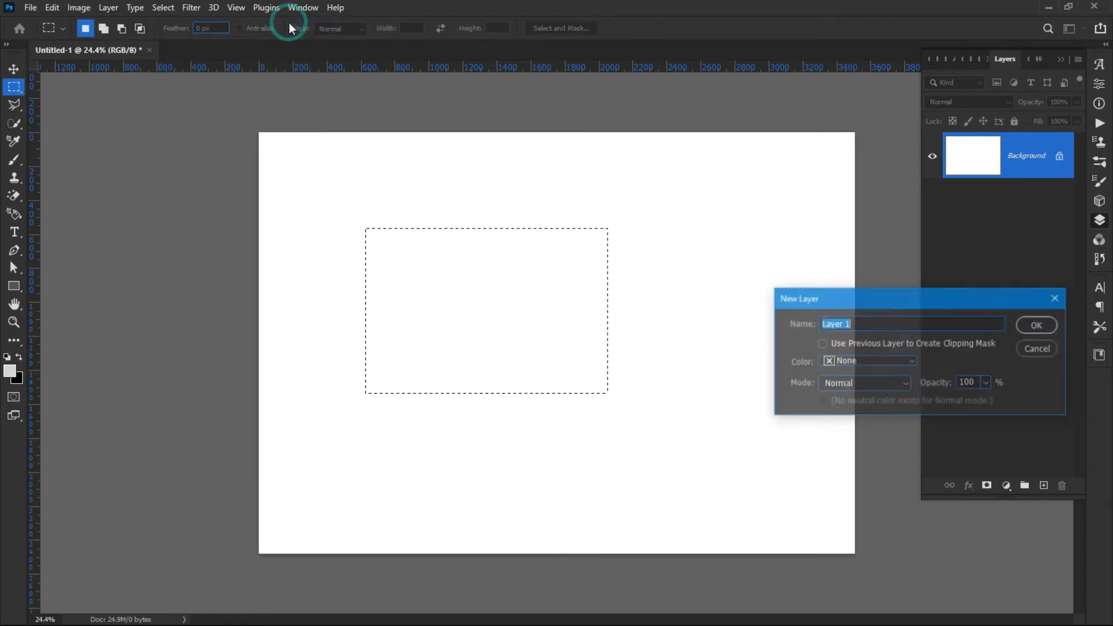
pyautogui.moveTo(829, 307); pyautogui.dragTo(465, 237)
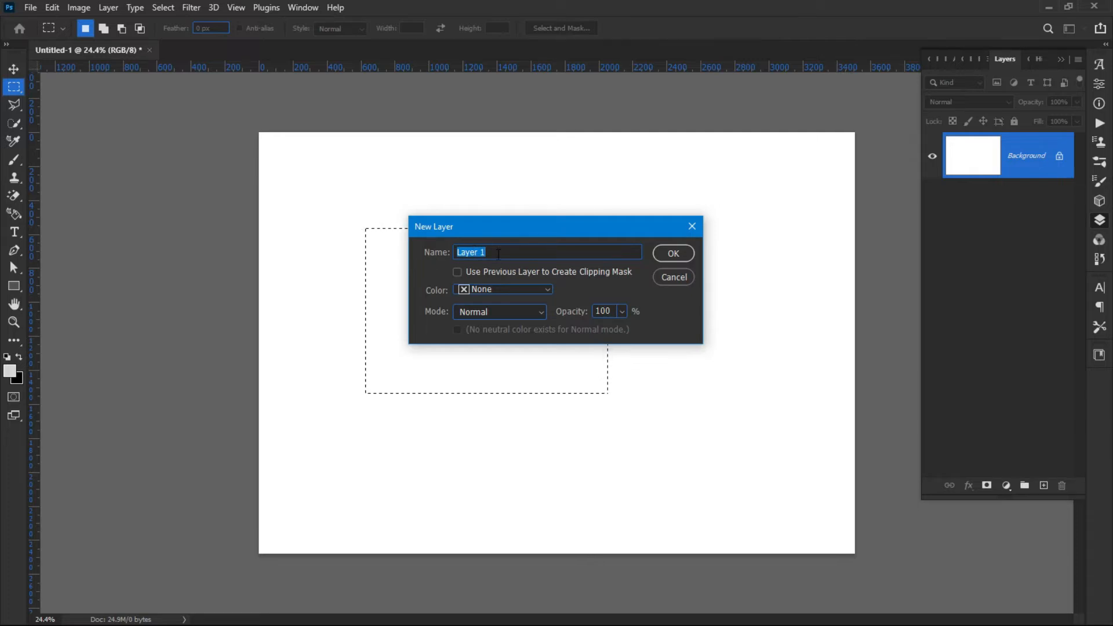
pyautogui.write('basic')
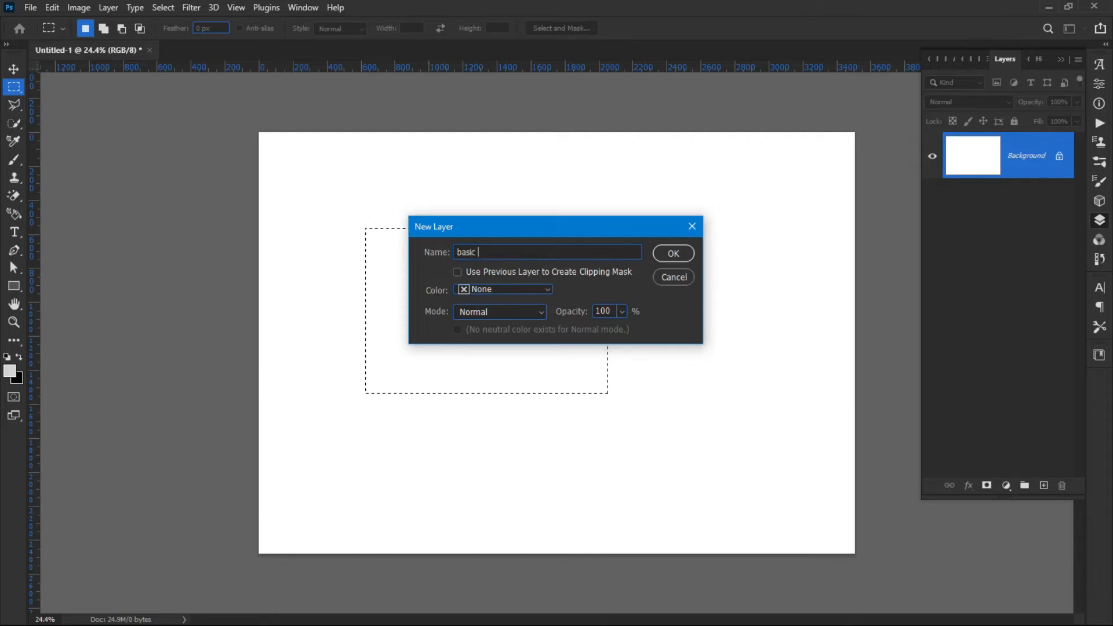
pyautogui.write(' 1')
pyautogui.click(660, 256)
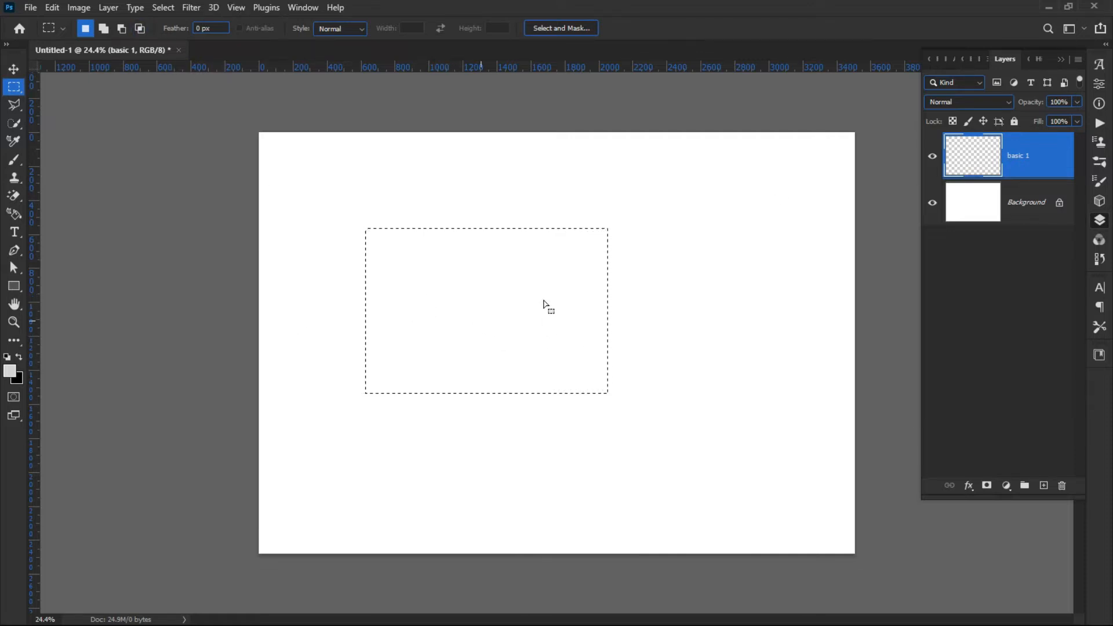
# Nudge the marquee selection slightly and make the basic 1 layer the active layer.
pyautogui.moveTo(445, 317); pyautogui.dragTo(453, 314)
pyautogui.click(1025, 205)
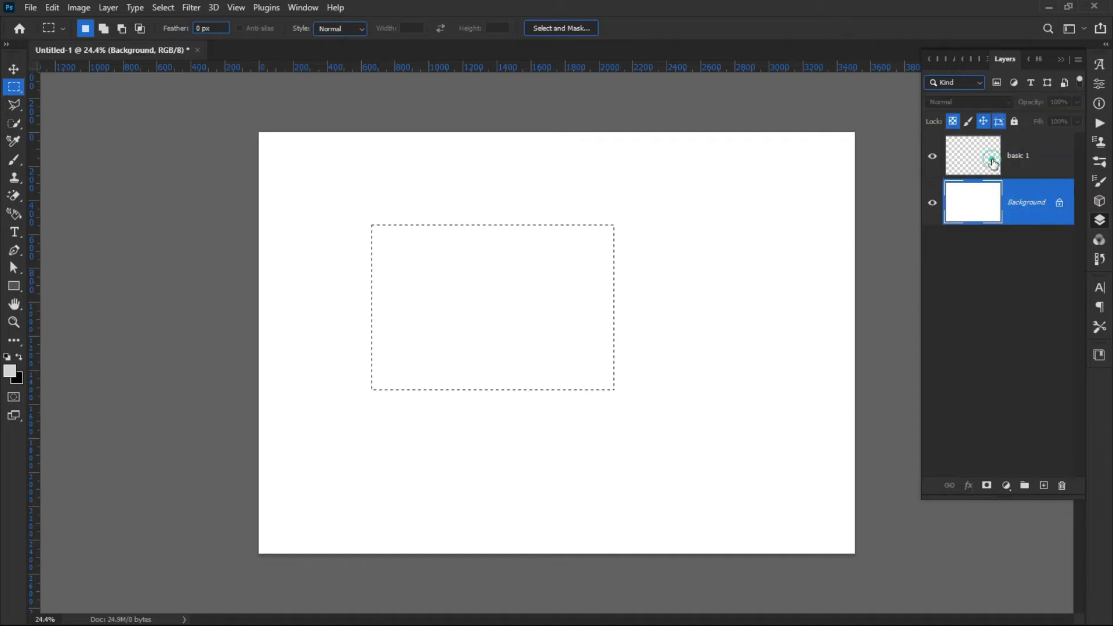
pyautogui.click(993, 164)
pyautogui.click(1029, 216)
pyautogui.click(970, 162)
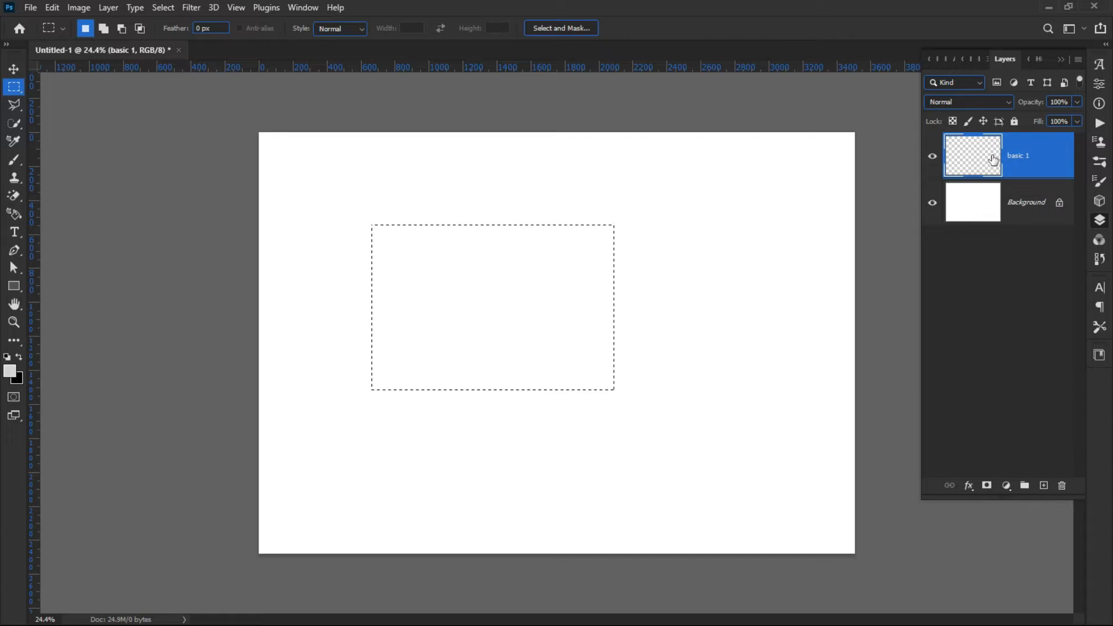
# Shift the marquee selection slightly higher in the upper middle of the canvas.
pyautogui.moveTo(434, 358); pyautogui.dragTo(435, 355)
pyautogui.moveTo(425, 289); pyautogui.dragTo(439, 320)
pyautogui.moveTo(450, 321); pyautogui.dragTo(494, 313)
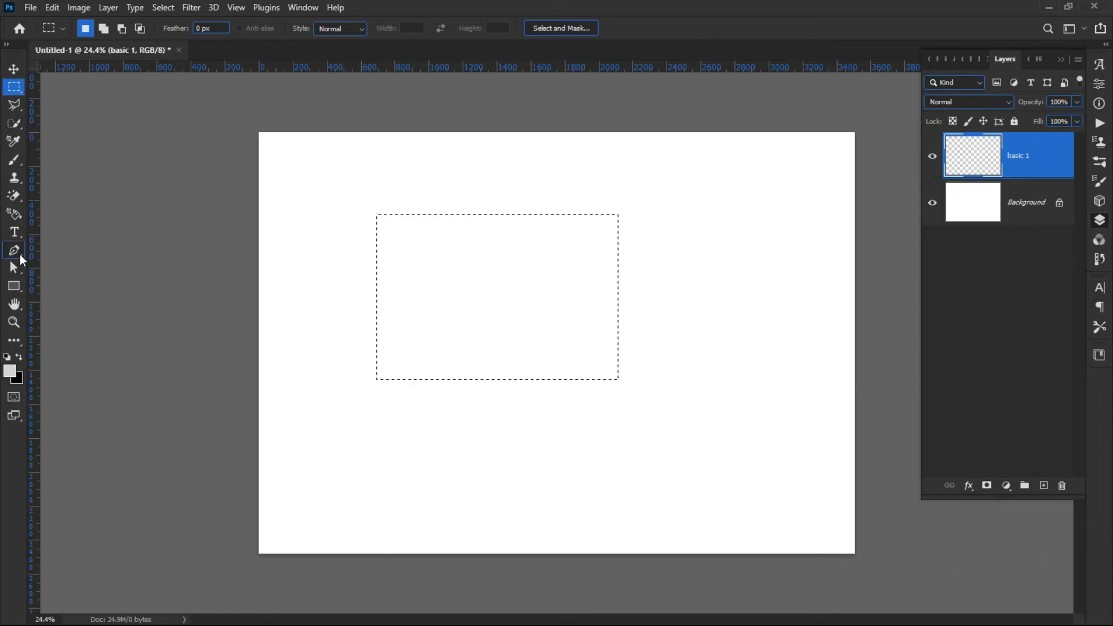
pyautogui.click(13, 215)
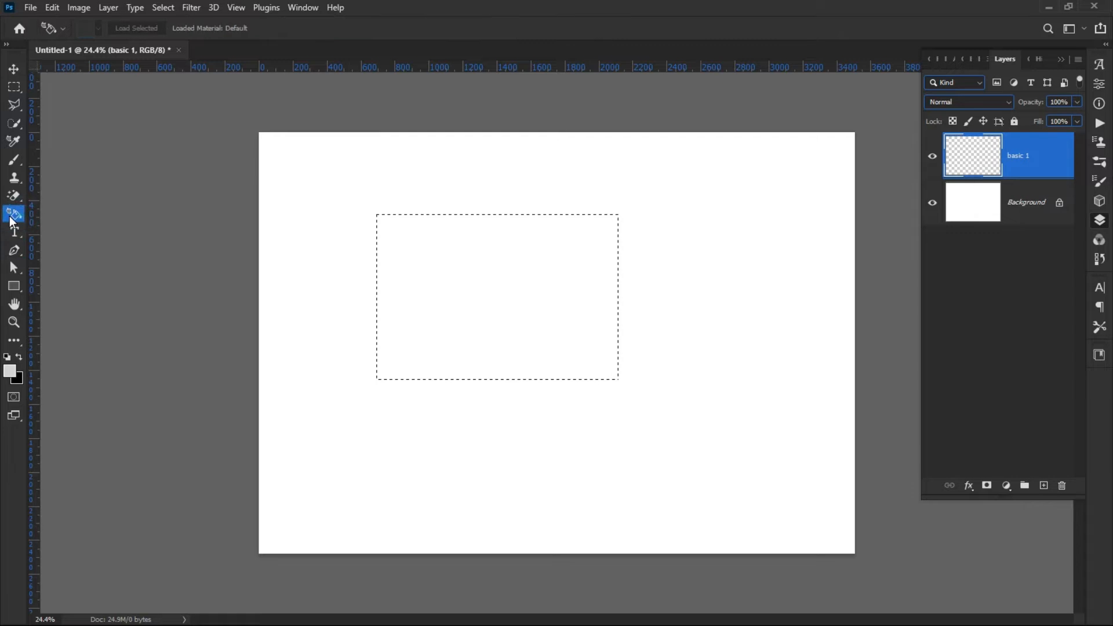
pyautogui.click(18, 218)
pyautogui.click(18, 213)
pyautogui.click(293, 7)
pyautogui.click(368, 21)
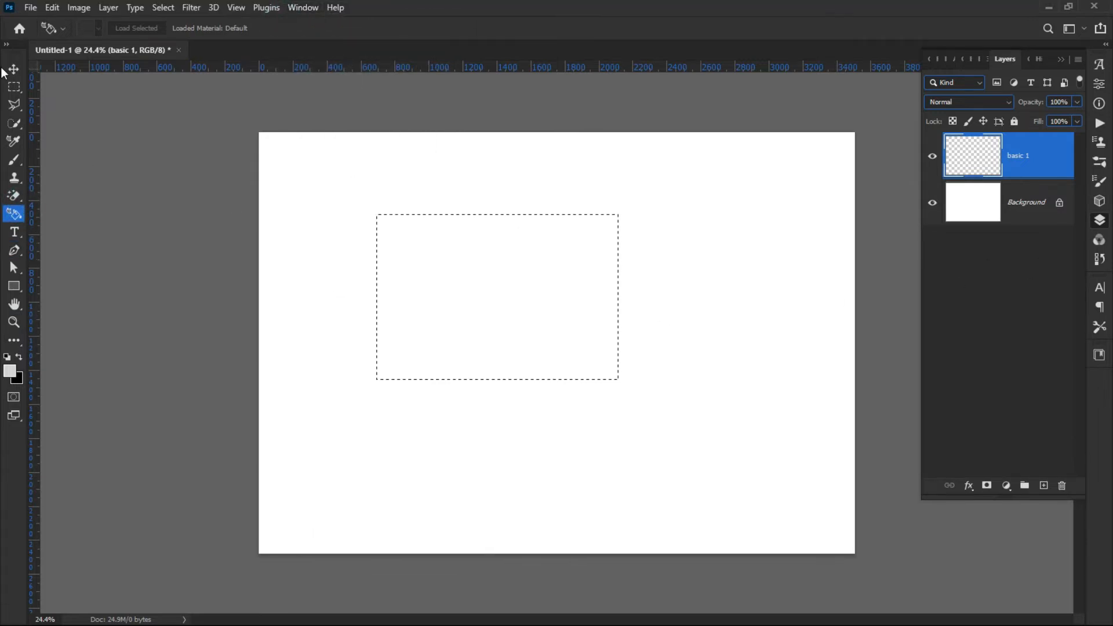
pyautogui.click(14, 87)
pyautogui.moveTo(488, 307)
pyautogui.mouseDown()
pyautogui.moveTo(474, 300)
pyautogui.moveTo(484, 299)
pyautogui.mouseUp()
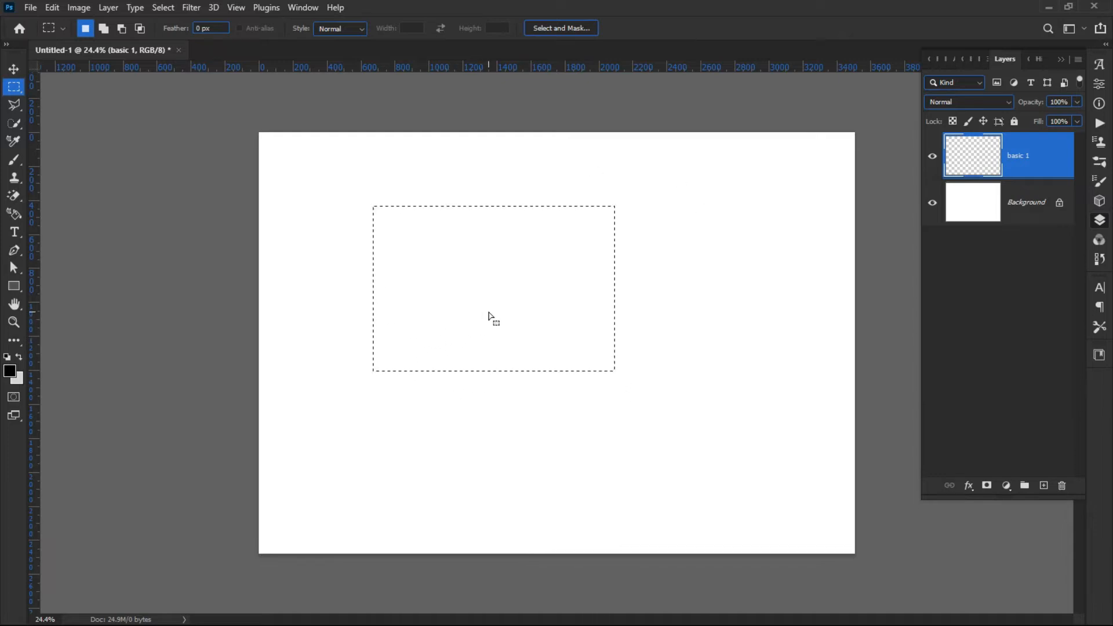
# Try to cut the empty marquee selection from the basic 1 layer.
pyautogui.press('shift')
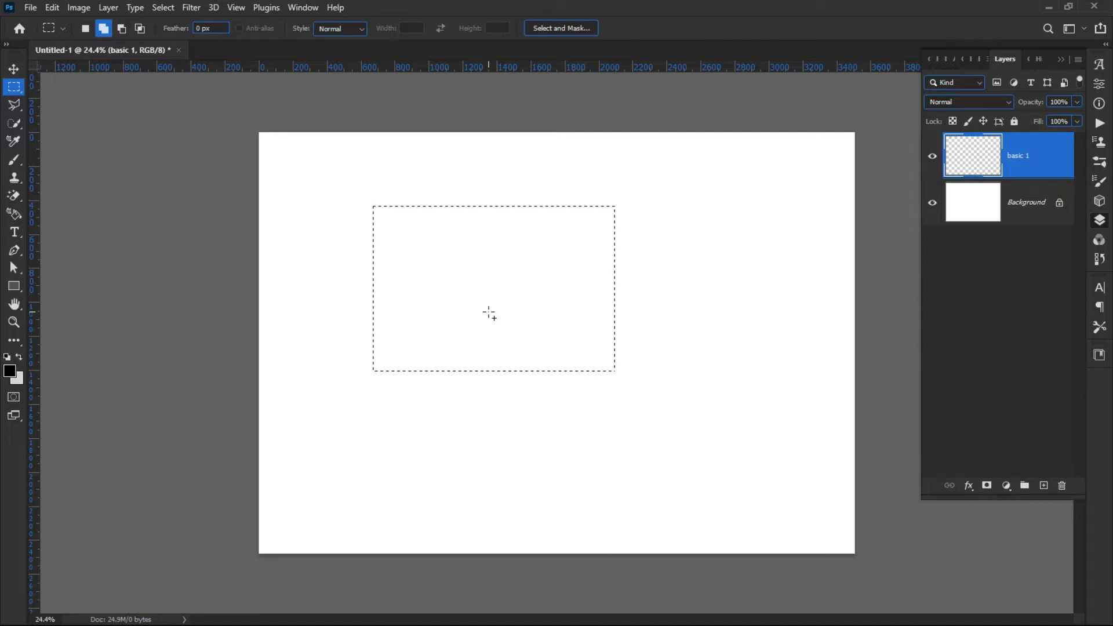
pyautogui.hotkey('ctrl', 'x')
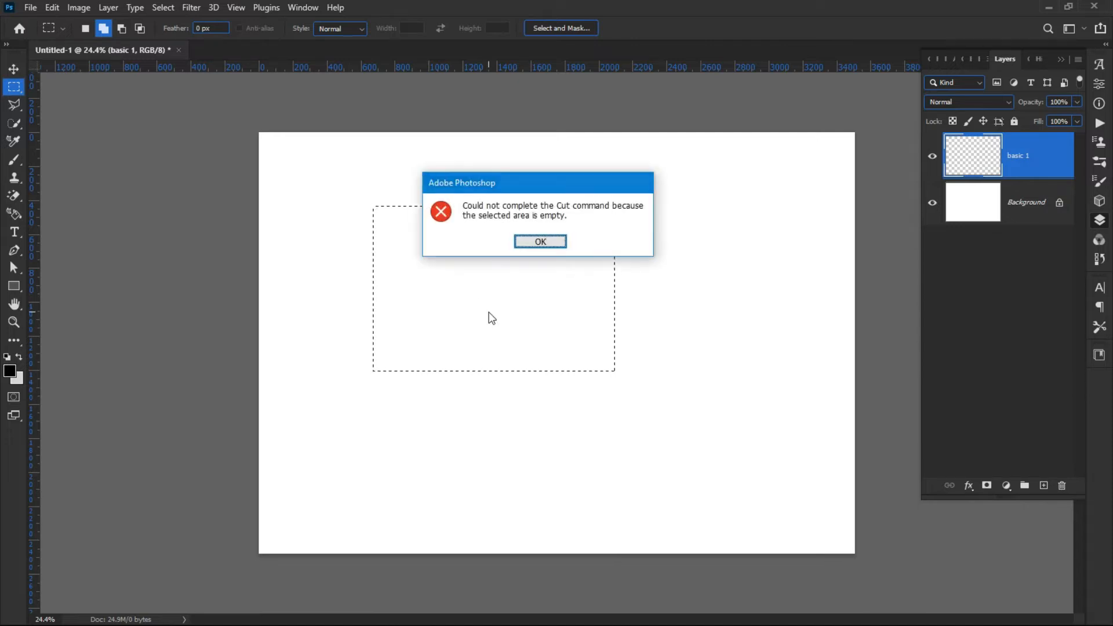
pyautogui.press('Return')
# Fill the selection with a Content-Aware fill and swap the foreground and background colours.
pyautogui.hotkey('shift', 'BackSpace')
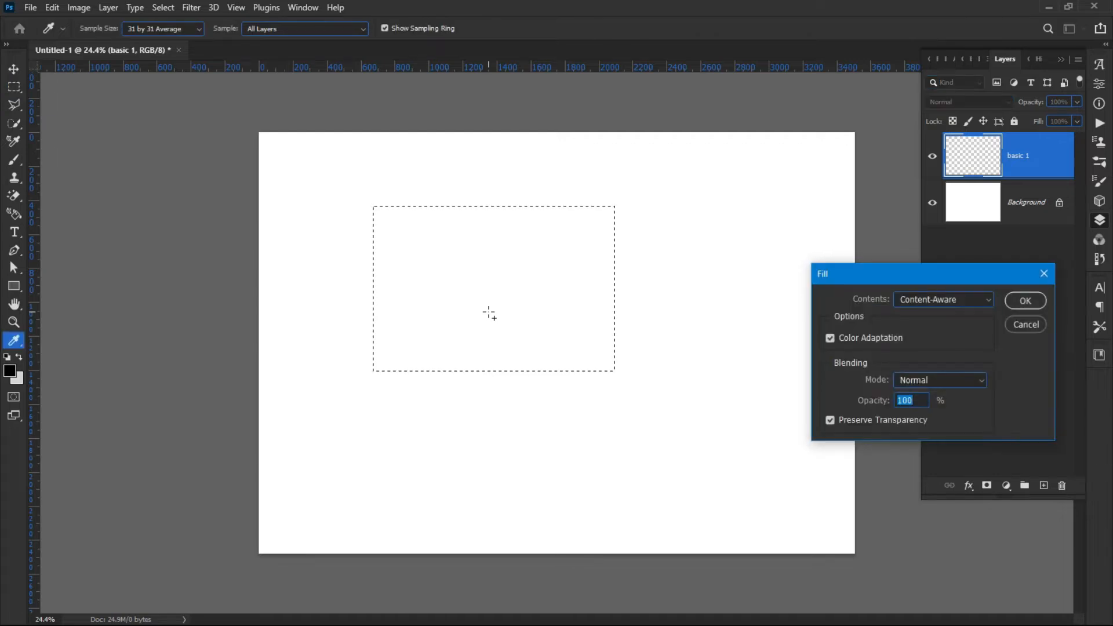
pyautogui.press('Return')
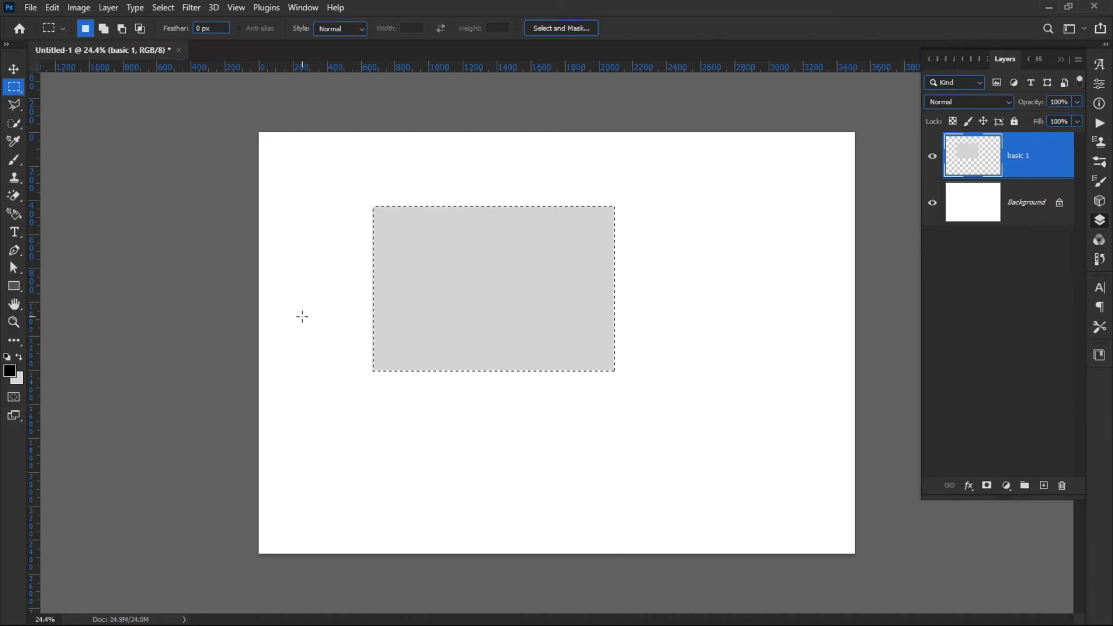
pyautogui.press('x')
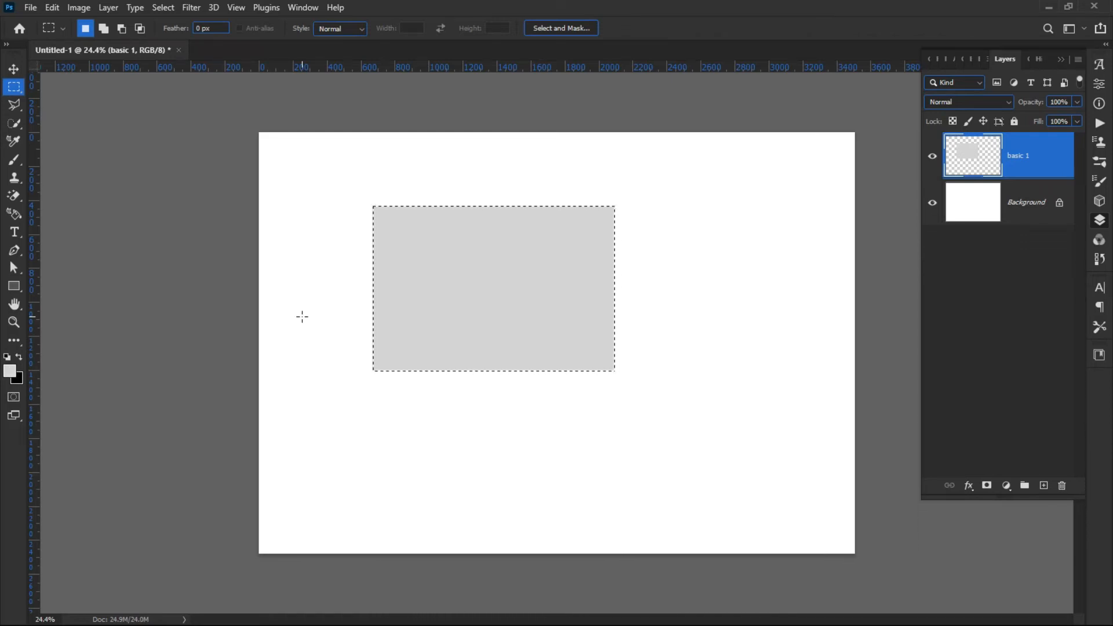
# Try cutting the grey fill and filling the layer with the background colour, then undo both changes.
pyautogui.press('shift')
pyautogui.hotkey('ctrl', 'x')
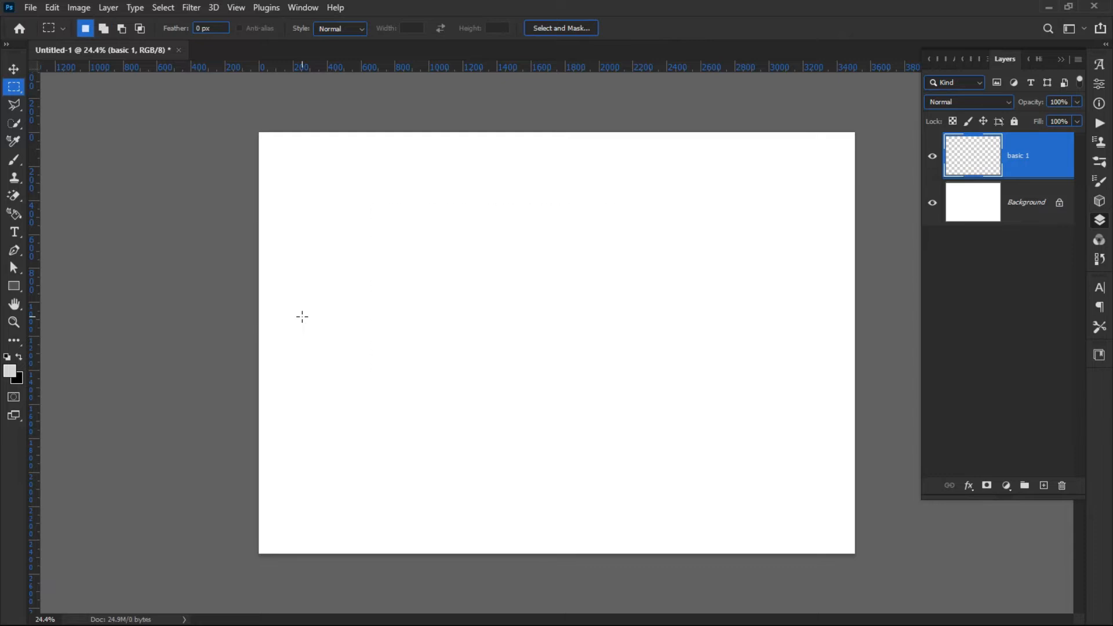
pyautogui.hotkey('ctrl', 'BackSpace')
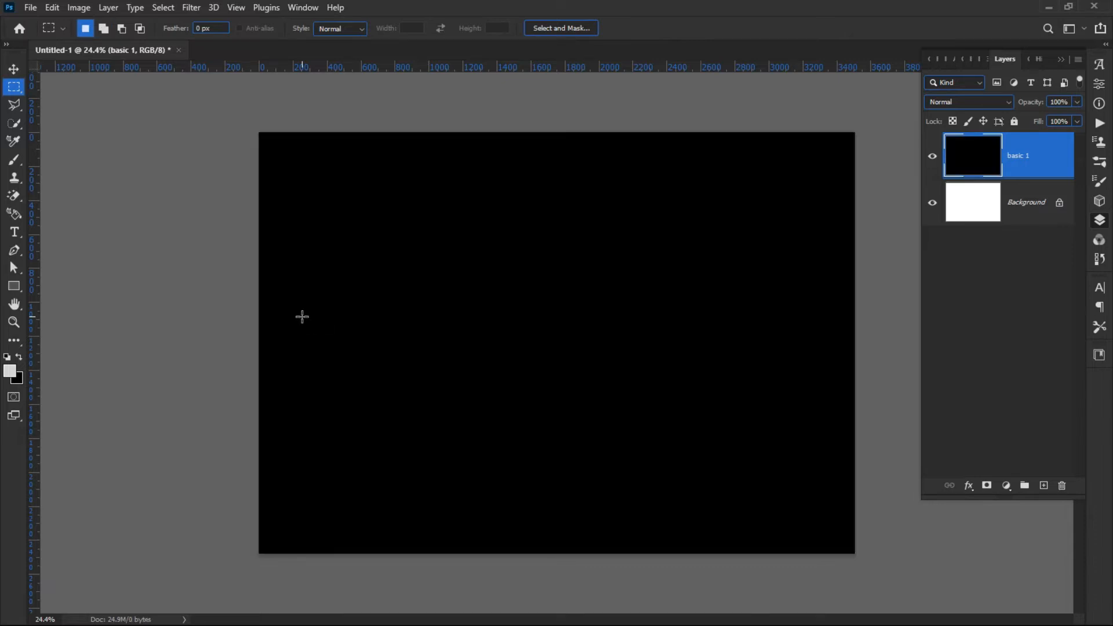
pyautogui.hotkey('ctrl', 'z')
pyautogui.hotkey('ctrl', 'z')
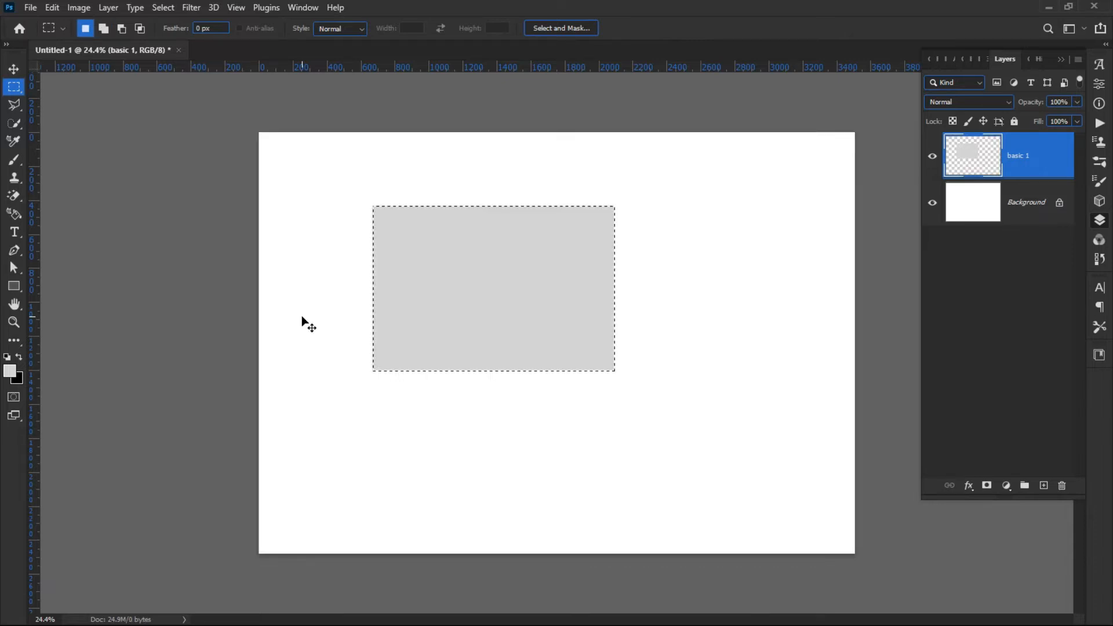
# Clear the grey fill from the selection and try cutting and filling it again.
pyautogui.press('Delete')
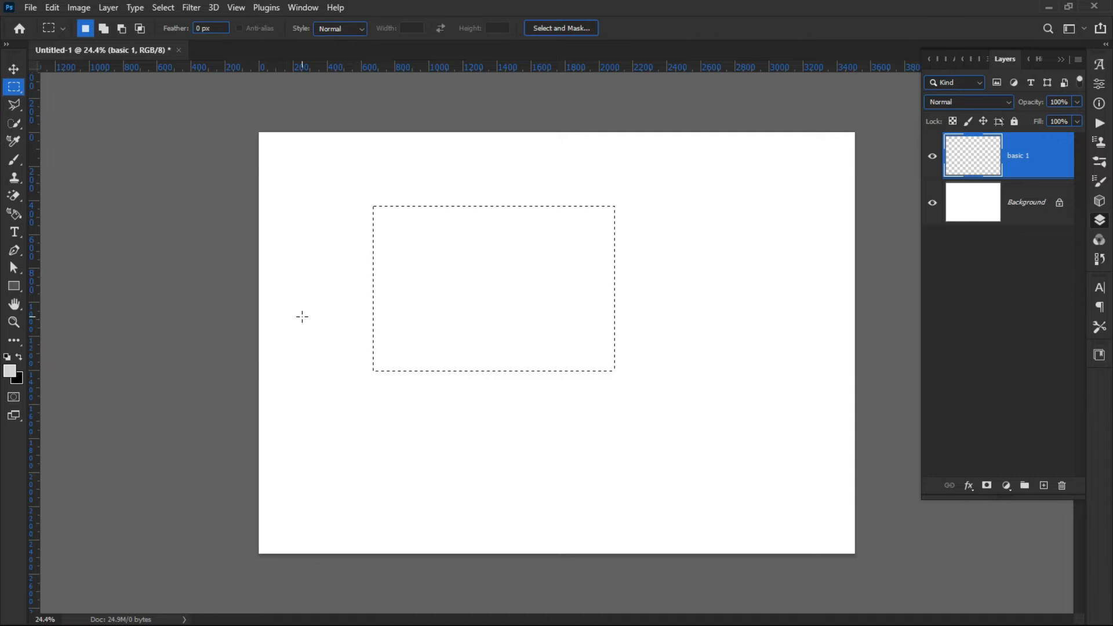
pyautogui.hotkey('ctrl', 'x')
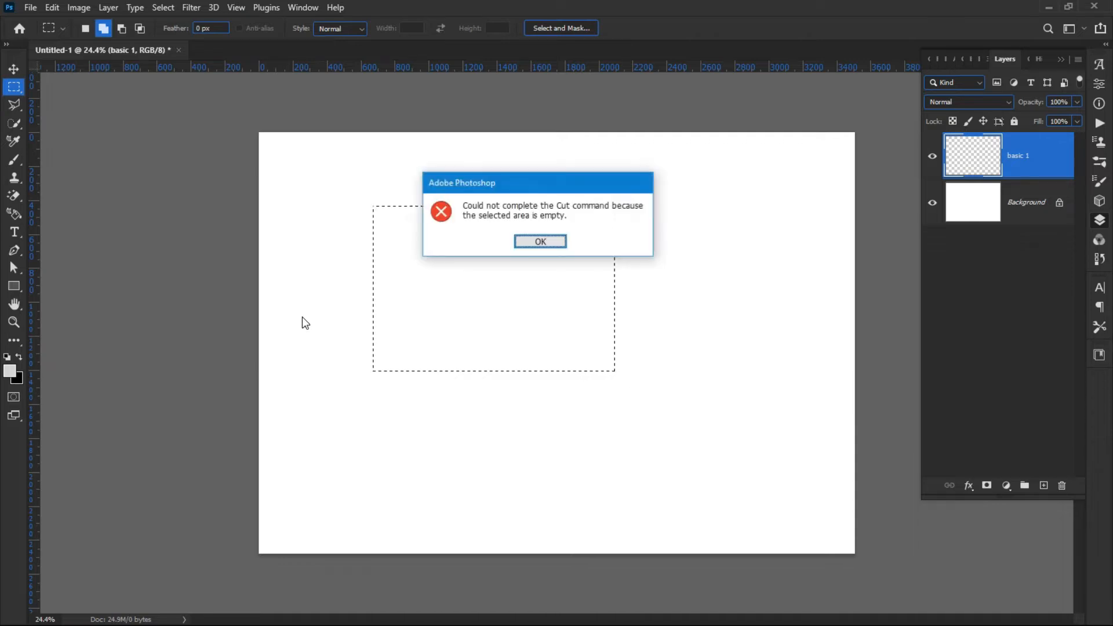
pyautogui.press('Return')
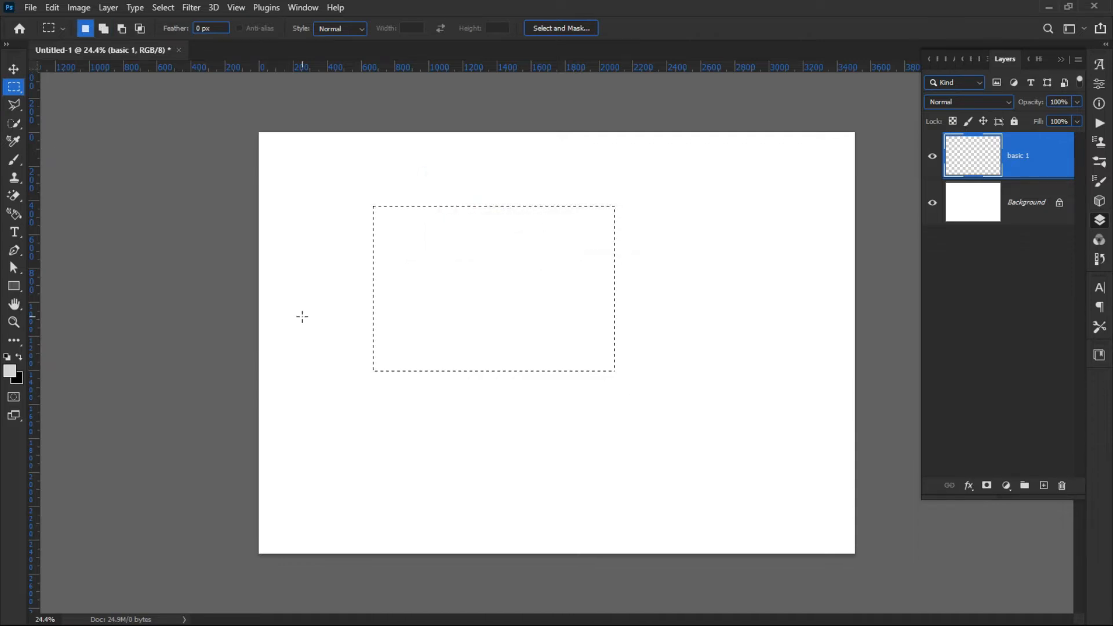
pyautogui.hotkey('shift', 'F5')
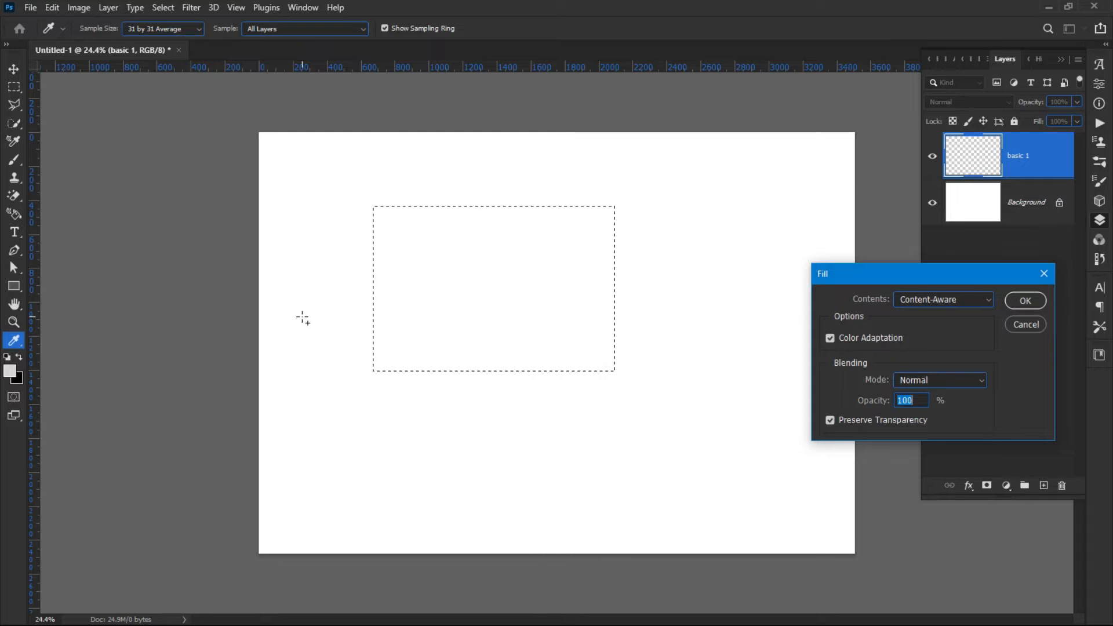
pyautogui.press('Escape')
# Fill the marquee selection on basic 1 with black, testing fills after swapping foreground and background colours.
pyautogui.hotkey('ctrl', 'BackSpace')
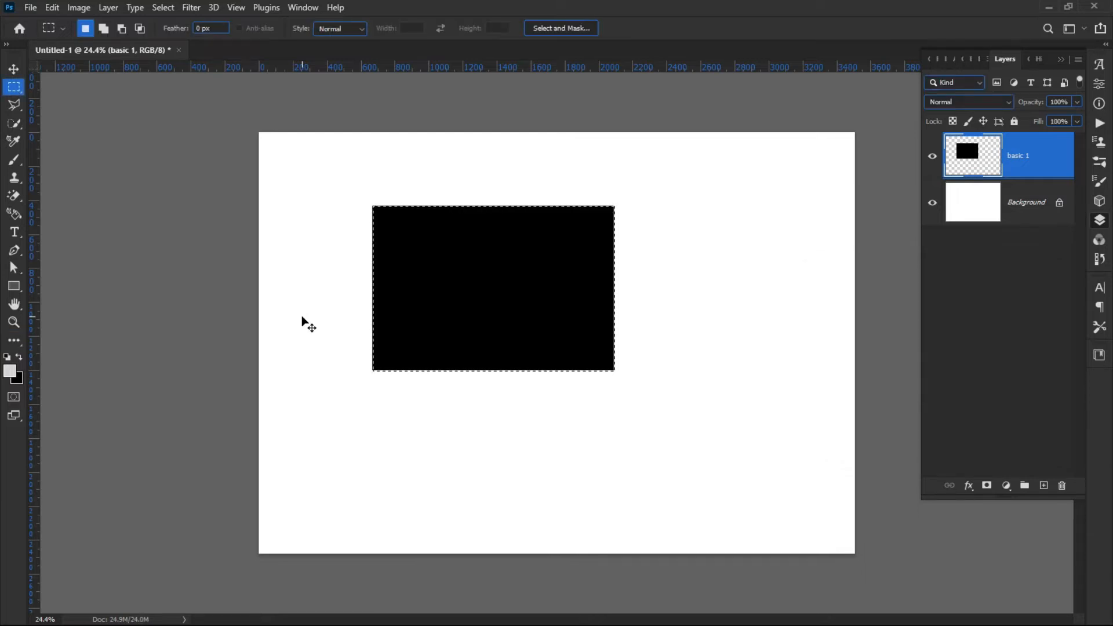
pyautogui.press('x')
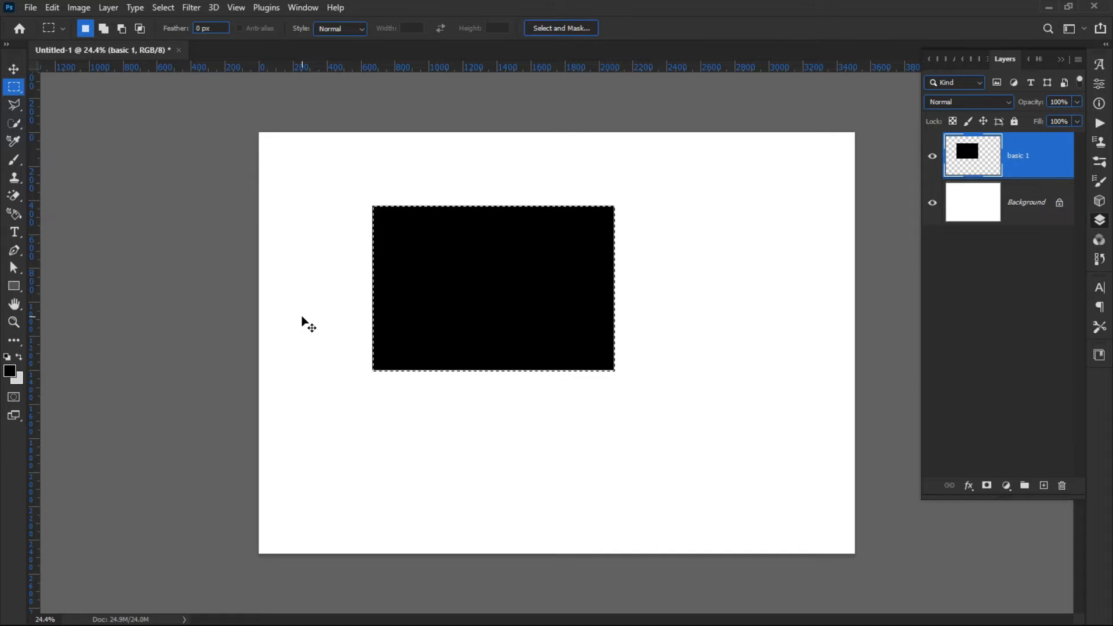
pyautogui.hotkey('ctrl', 'BackSpace')
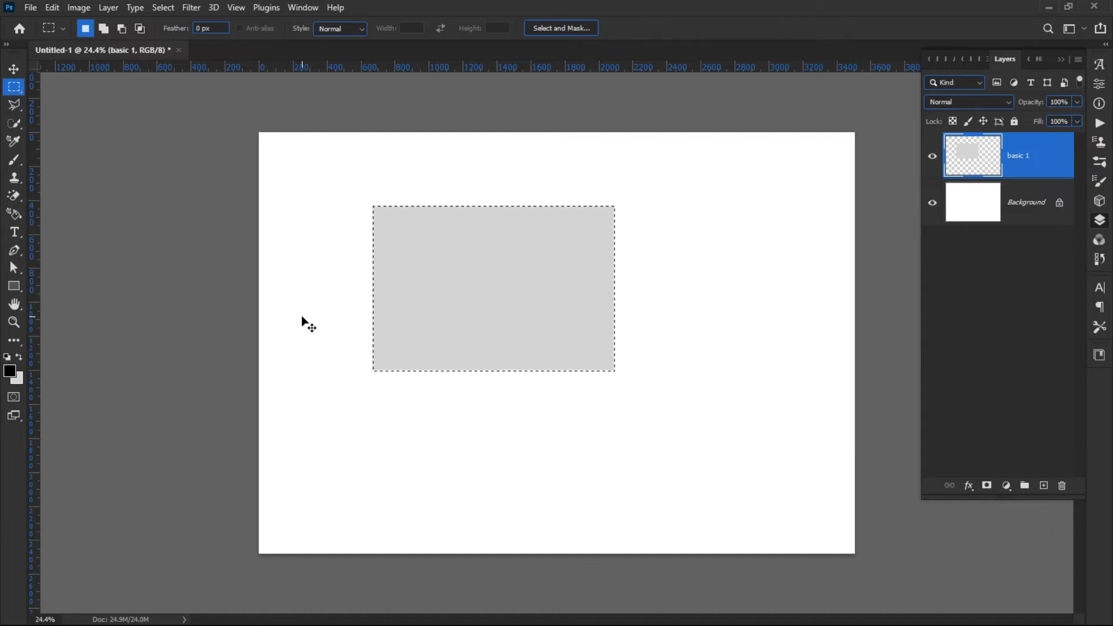
pyautogui.press('x')
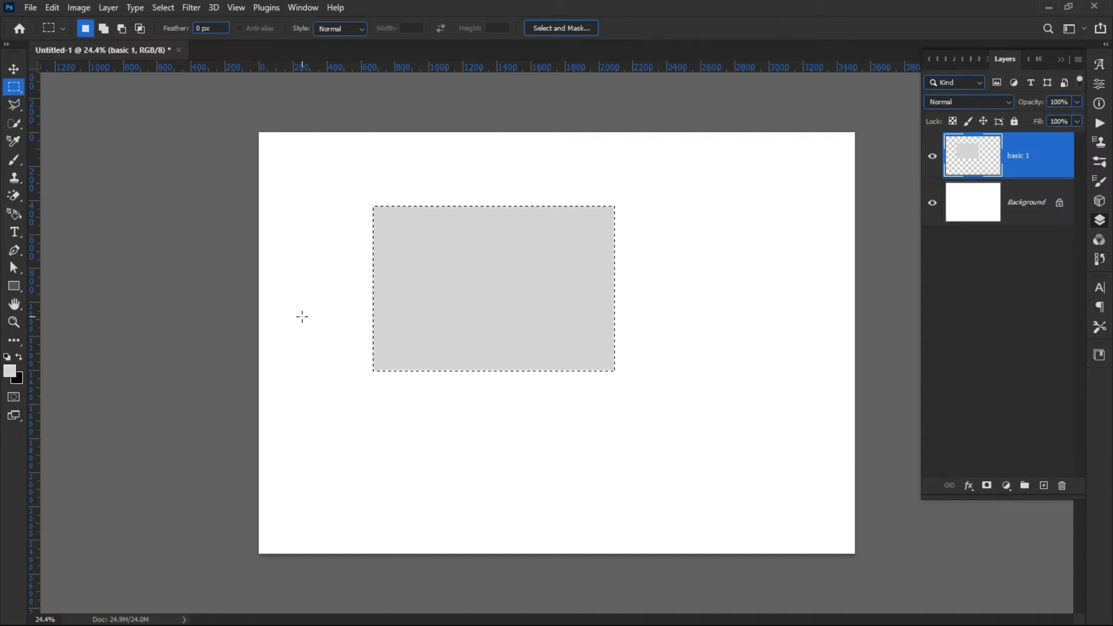
pyautogui.click(19, 357)
pyautogui.hotkey('ctrl', 'BackSpace')
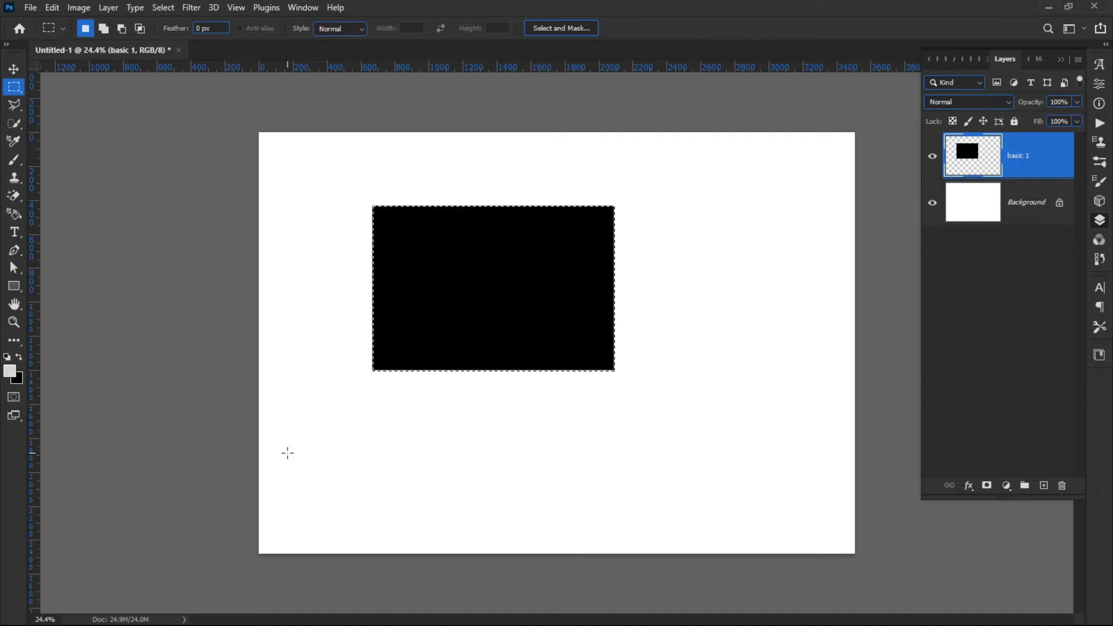
pyautogui.press('x')
pyautogui.hotkey('ctrl', 'BackSpace')
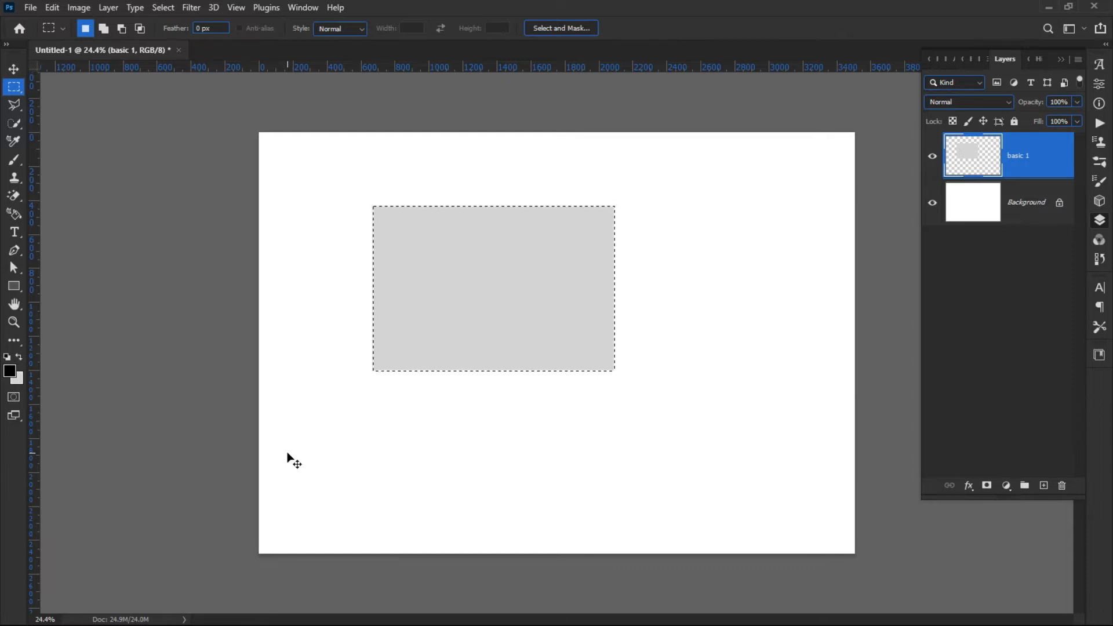
pyautogui.press('x')
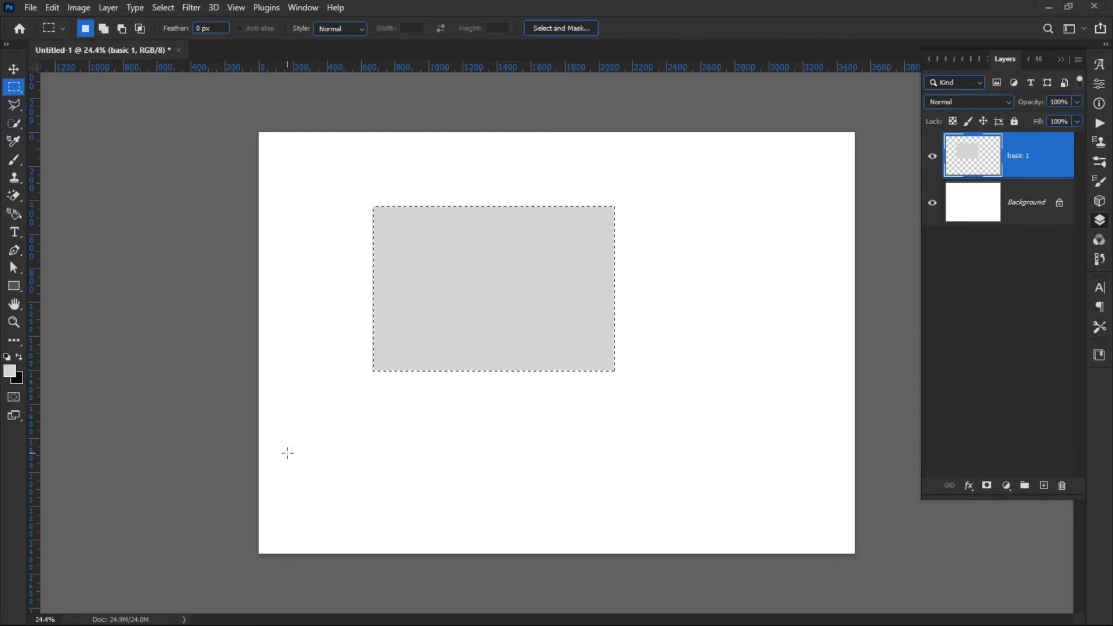
pyautogui.hotkey('ctrl', 'BackSpace')
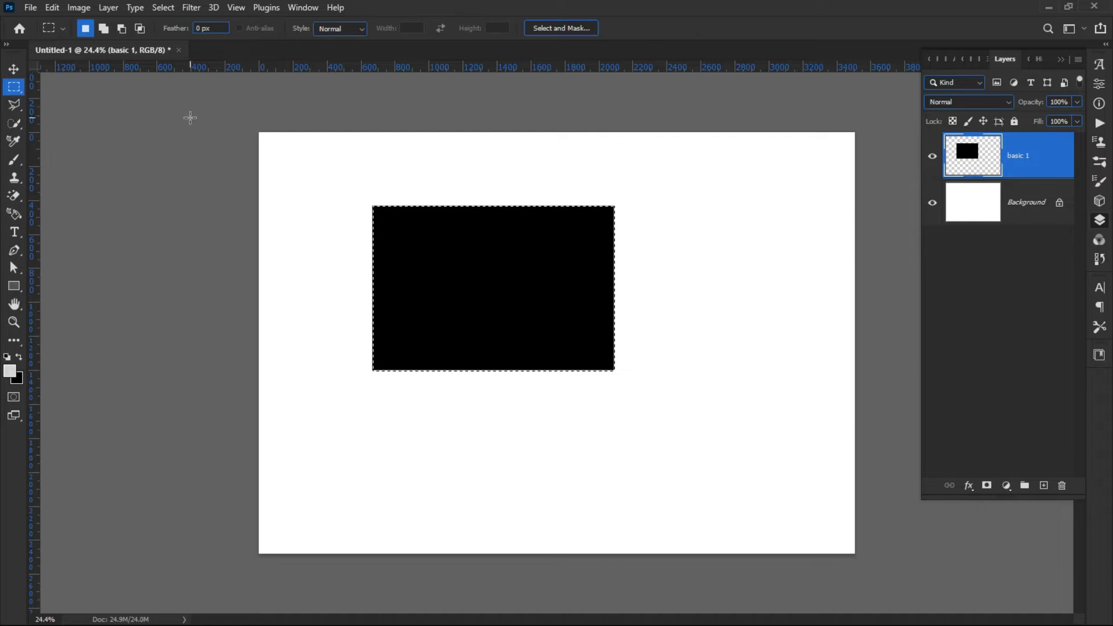
# Deselect the filled black rectangle.
pyautogui.click(162, 9)
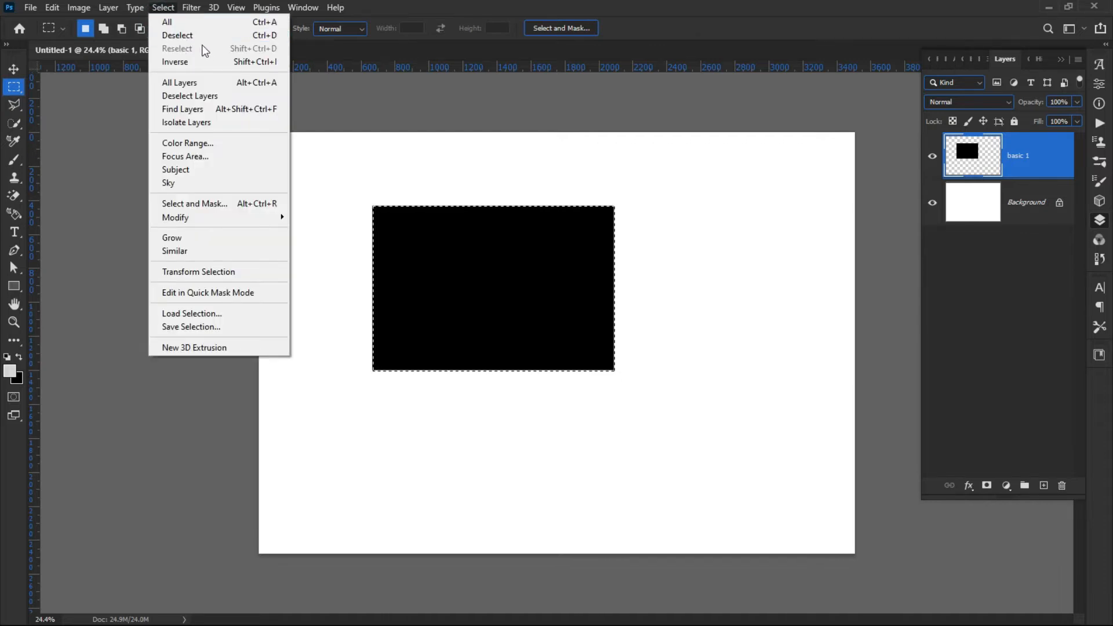
pyautogui.click(158, 8)
pyautogui.click(155, 10)
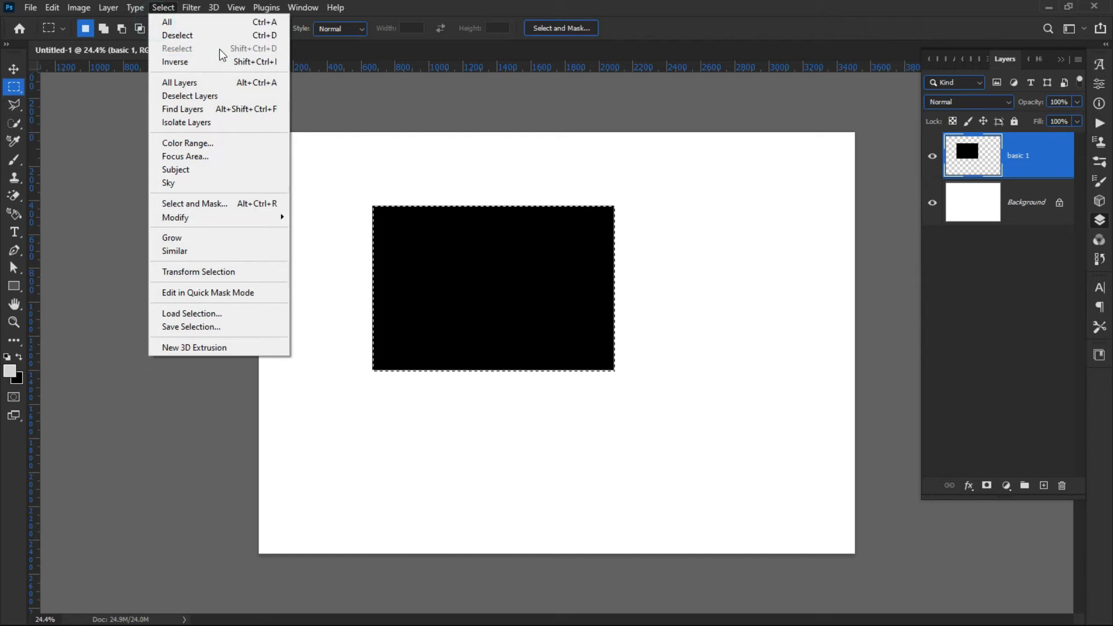
pyautogui.click(196, 37)
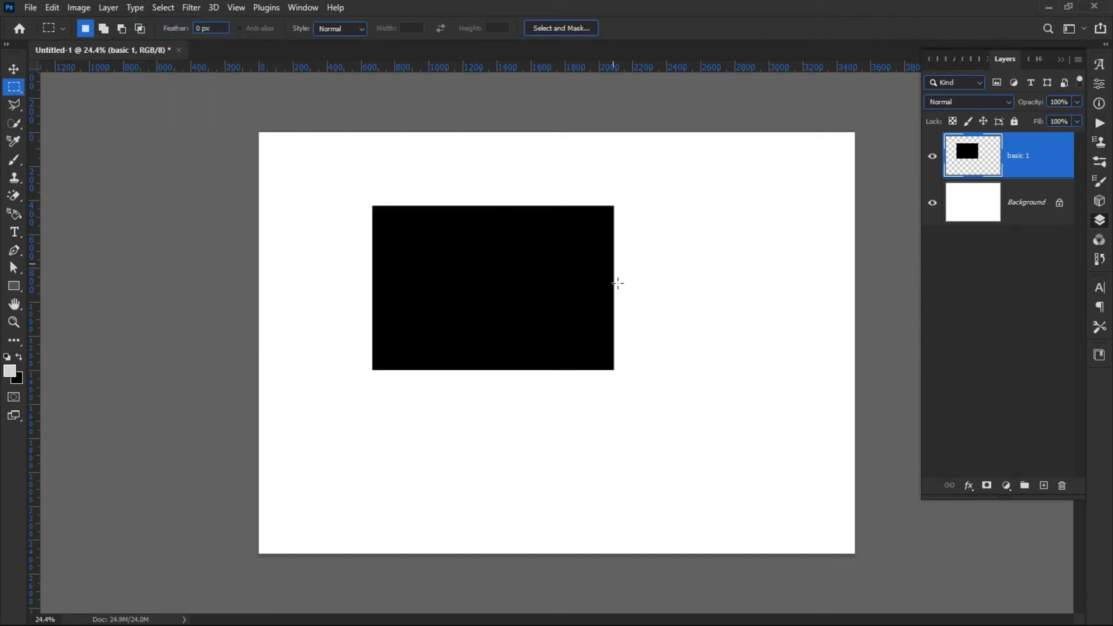
# Move the black rectangle toward the upper-left corner of the canvas with the Move tool.
pyautogui.click(13, 69)
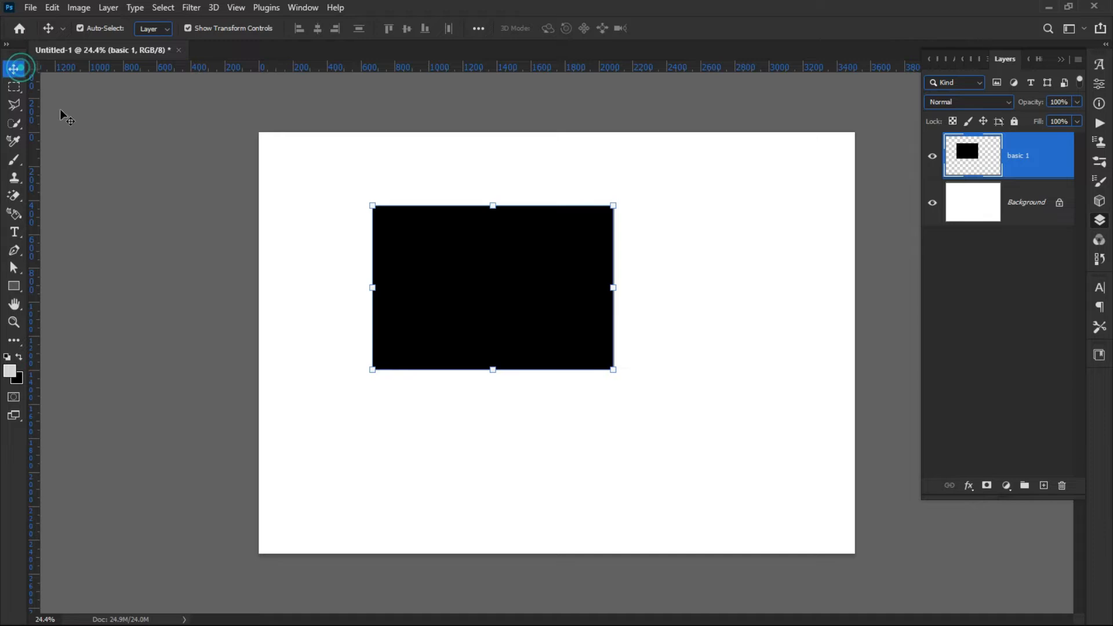
pyautogui.click(170, 185)
pyautogui.moveTo(498, 342); pyautogui.dragTo(417, 306)
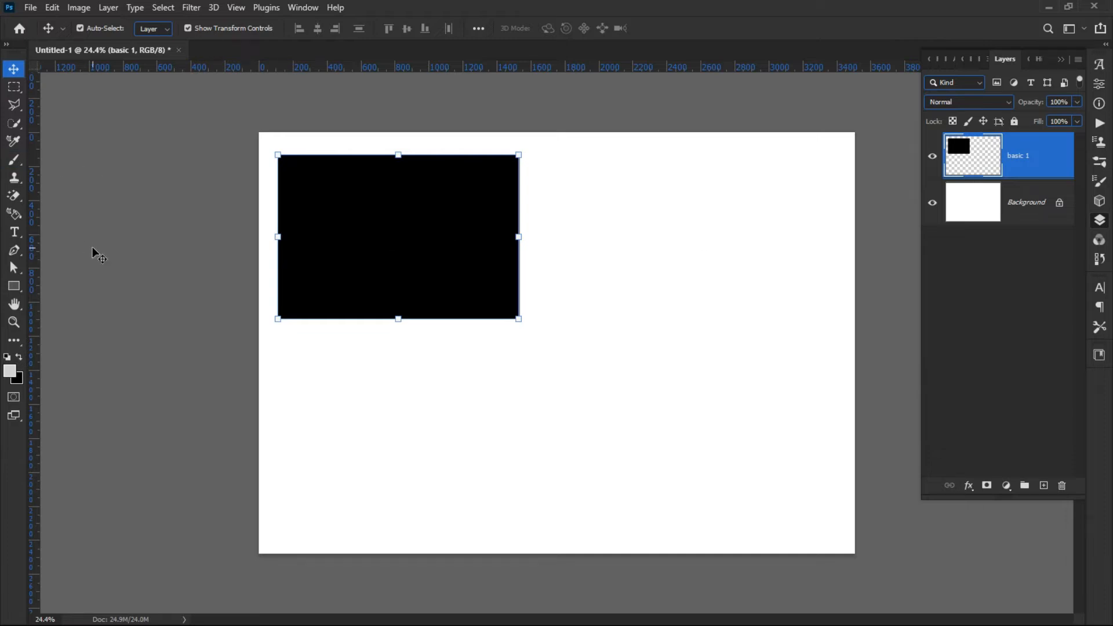
# Create a new layer named basic 2.
pyautogui.click(174, 171)
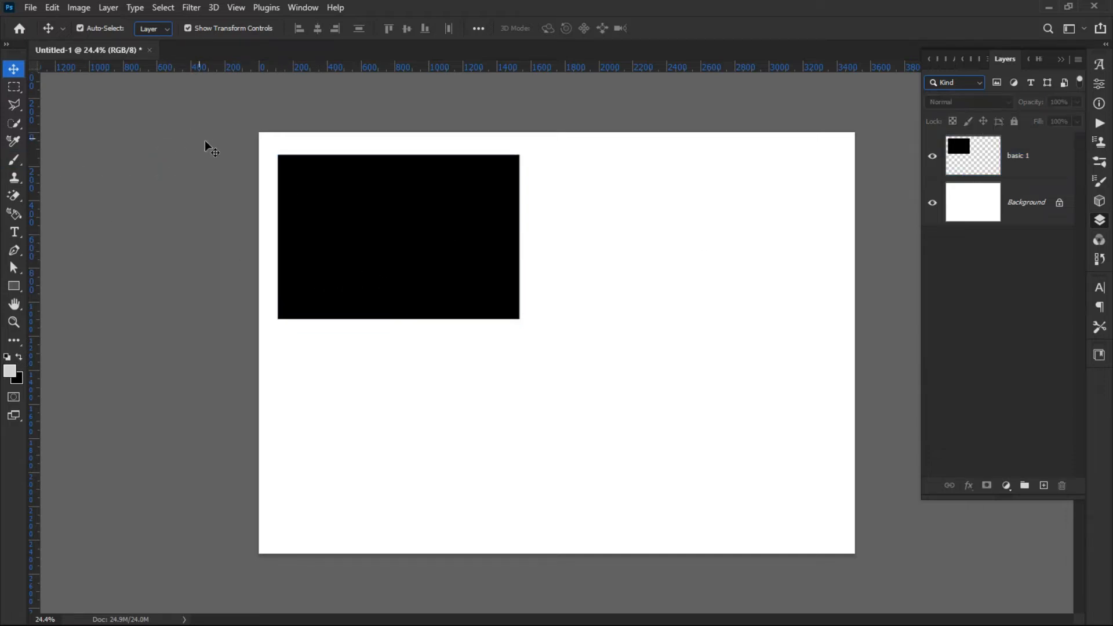
pyautogui.click(191, 9)
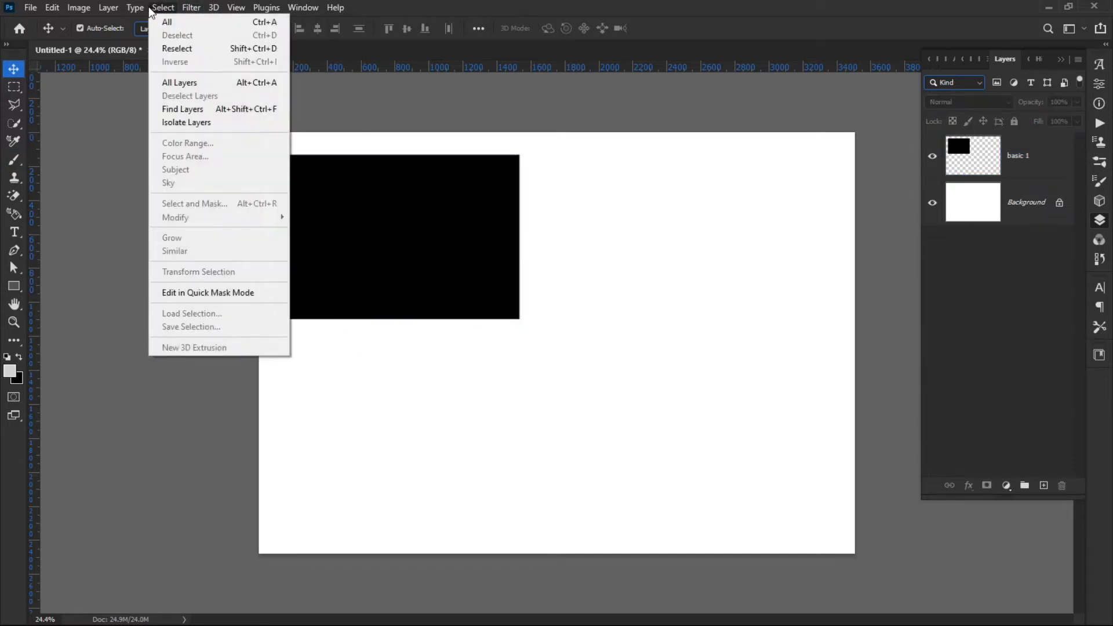
pyautogui.click(109, 9)
pyautogui.click(107, 9)
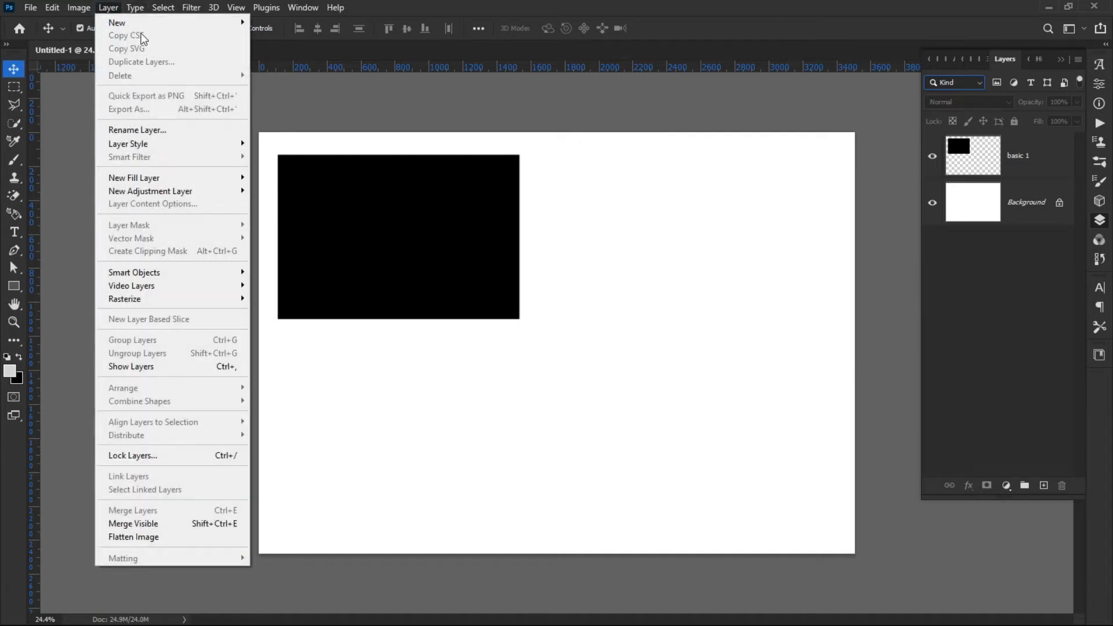
pyautogui.moveTo(142, 22)
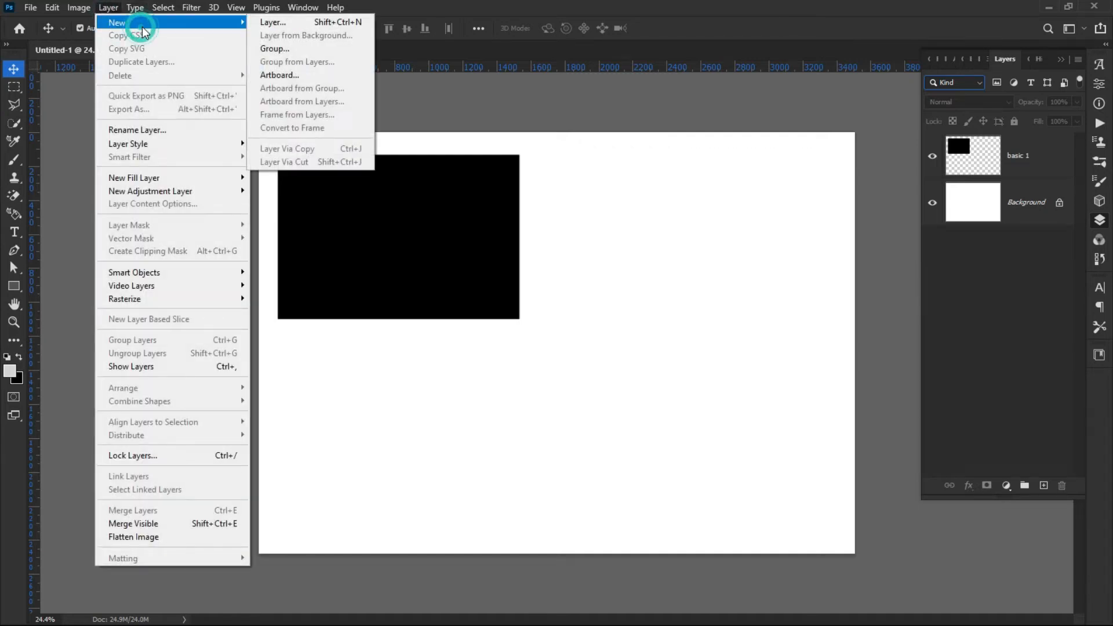
pyautogui.click(273, 23)
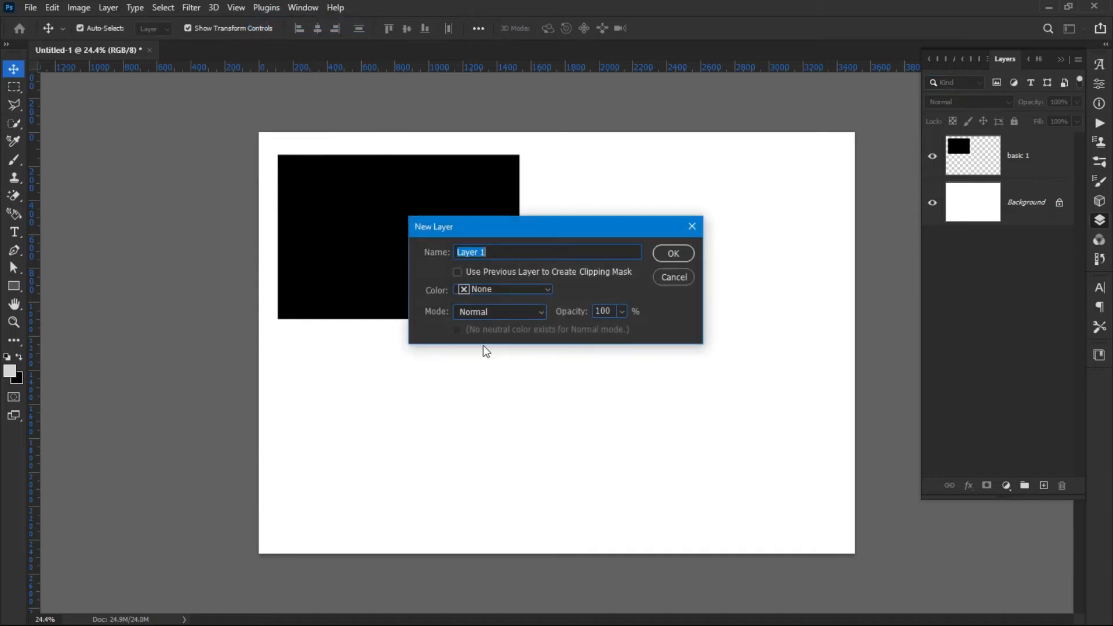
pyautogui.write('basic 2')
pyautogui.click(674, 253)
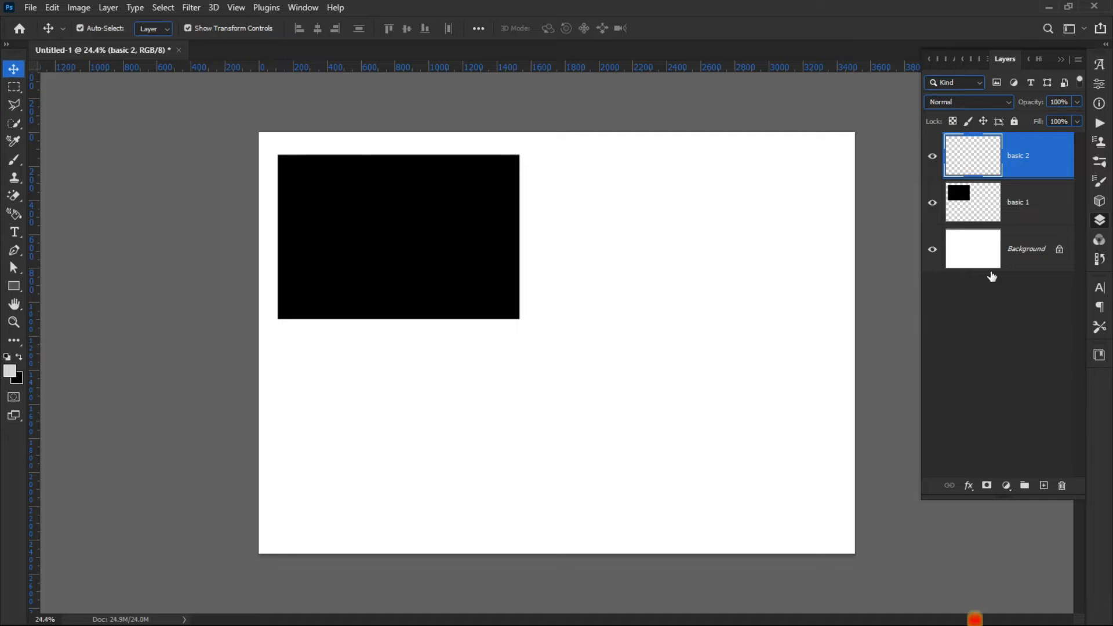
# Draw a rectangular marquee selection on basic 2 to the right of the black rectangle, about the same size.
pyautogui.click(13, 88)
pyautogui.rightClick(13, 87)
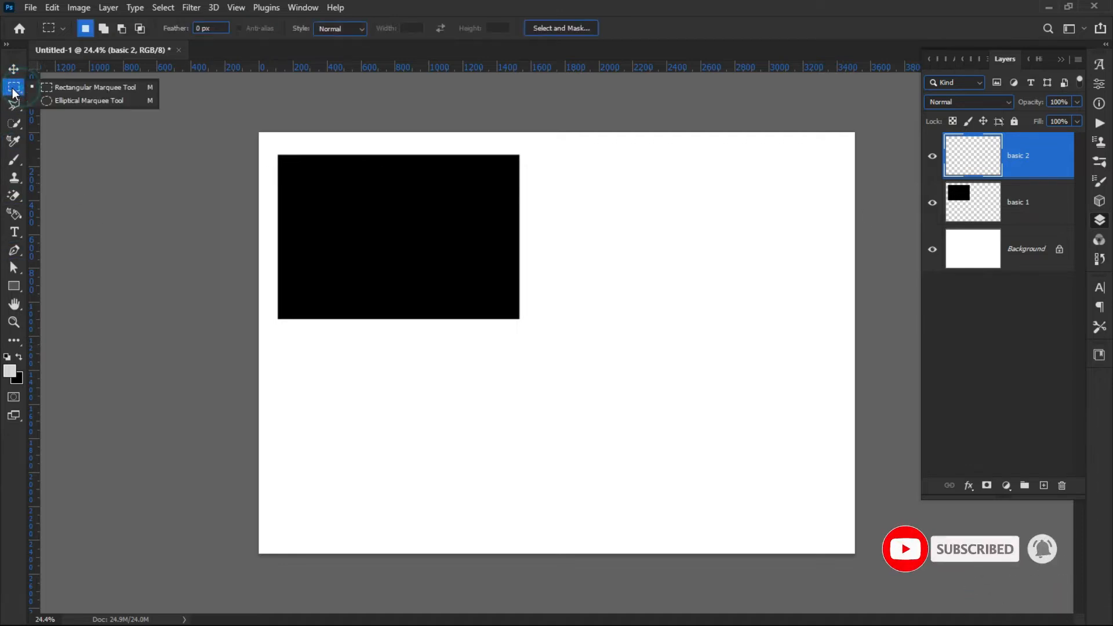
pyautogui.click(83, 88)
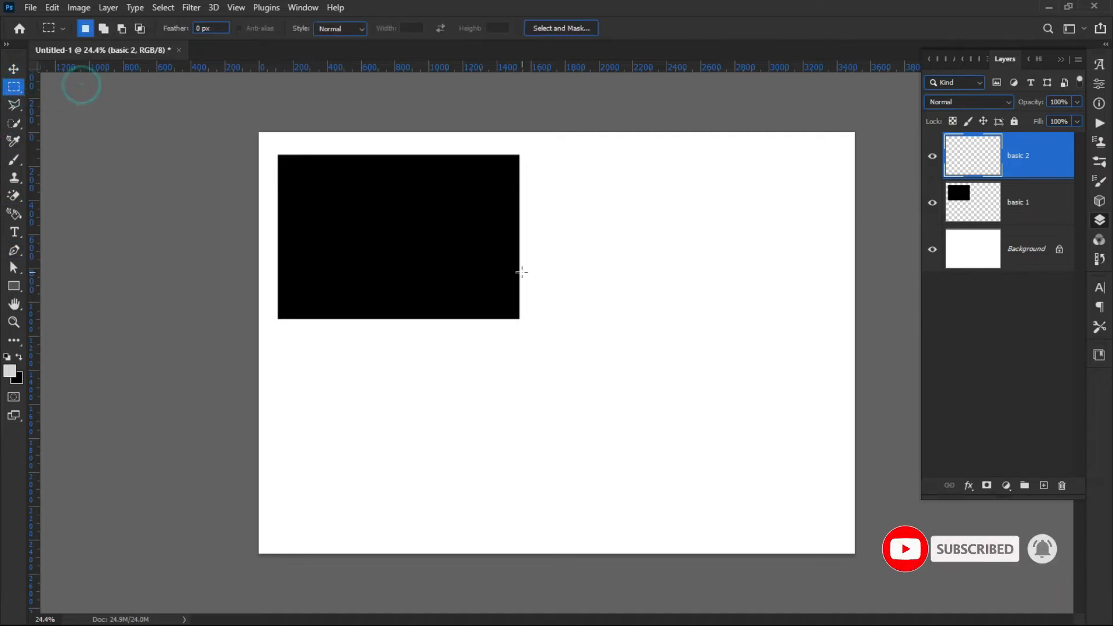
pyautogui.moveTo(541, 154); pyautogui.dragTo(814, 321)
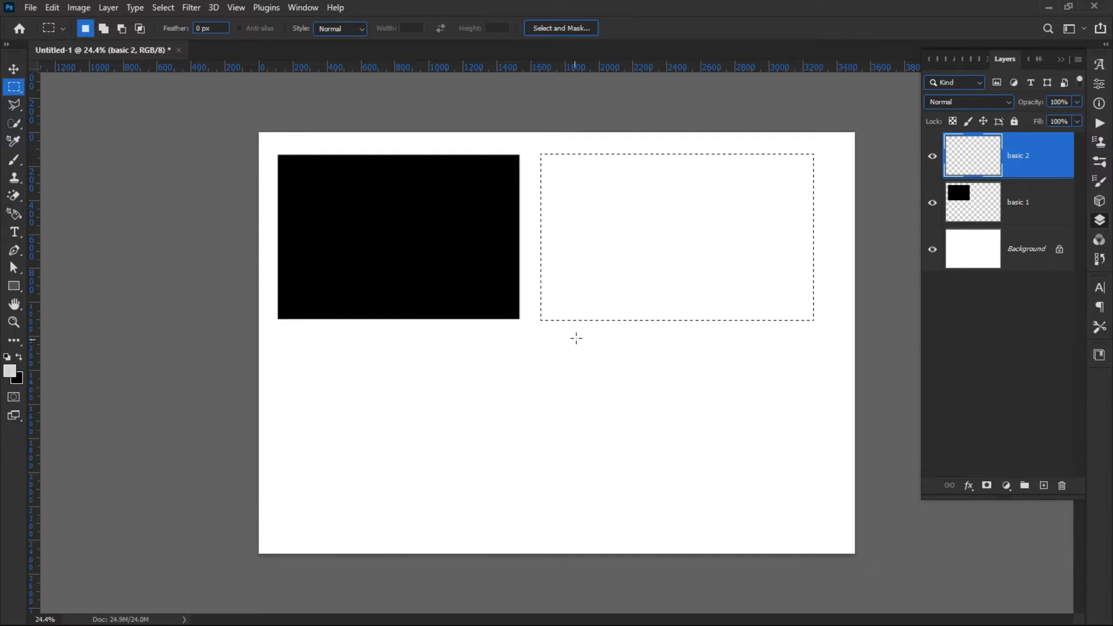
# Set the background colour to the red bb0012 in the Color Picker.
pyautogui.click(18, 383)
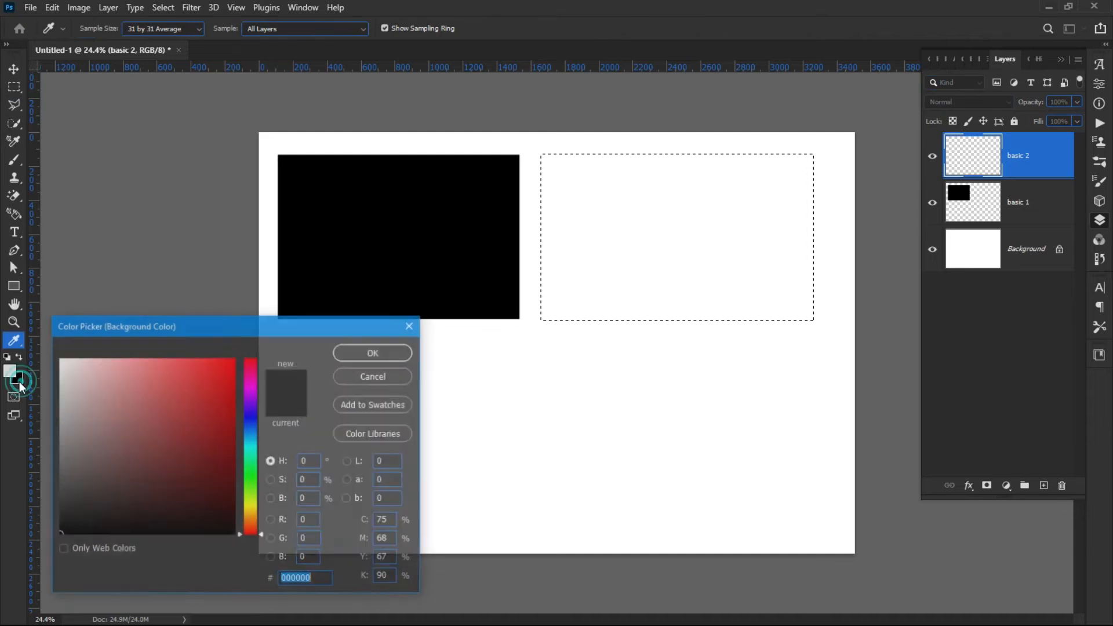
pyautogui.moveTo(205, 407)
pyautogui.mouseDown()
pyautogui.moveTo(253, 370)
pyautogui.moveTo(223, 377)
pyautogui.moveTo(284, 466)
pyautogui.moveTo(197, 398)
pyautogui.moveTo(189, 416)
pyautogui.moveTo(217, 467)
pyautogui.moveTo(257, 385)
pyautogui.moveTo(191, 464)
pyautogui.moveTo(143, 442)
pyautogui.mouseUp()
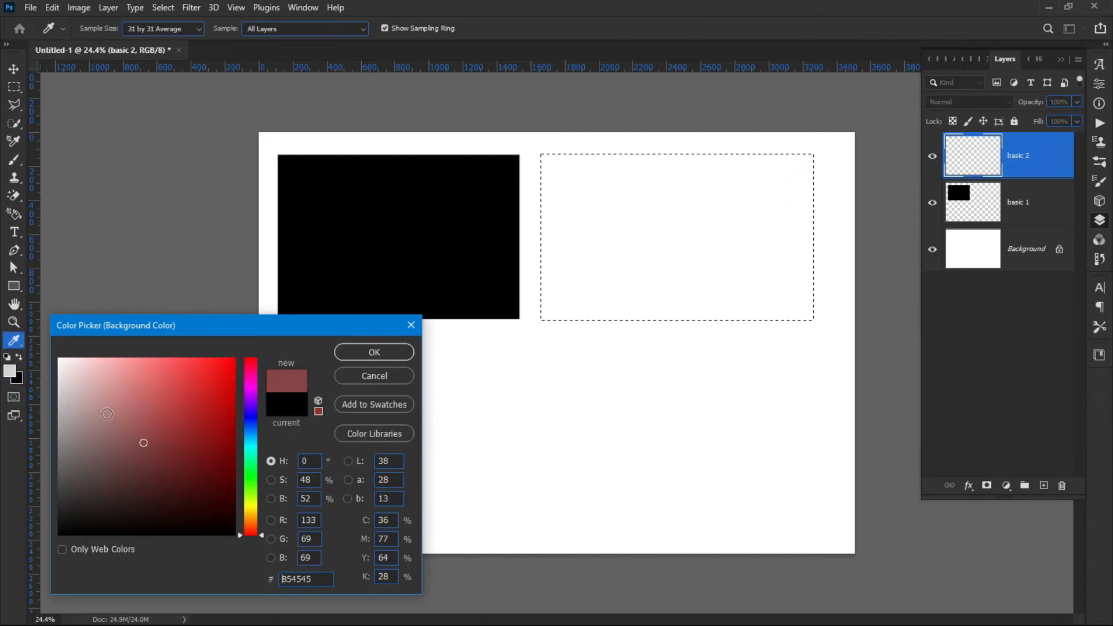
pyautogui.moveTo(167, 401)
pyautogui.mouseDown()
pyautogui.moveTo(226, 385)
pyautogui.moveTo(215, 499)
pyautogui.moveTo(233, 454)
pyautogui.moveTo(234, 405)
pyautogui.mouseUp()
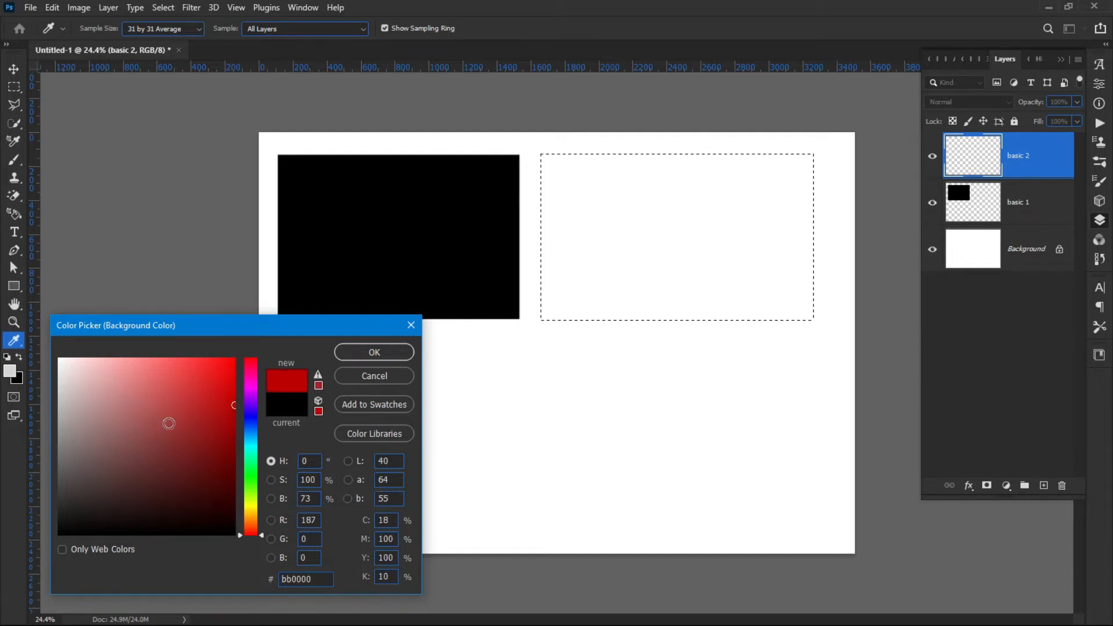
pyautogui.moveTo(253, 427)
pyautogui.mouseDown()
pyautogui.moveTo(241, 470)
pyautogui.moveTo(255, 425)
pyautogui.mouseUp()
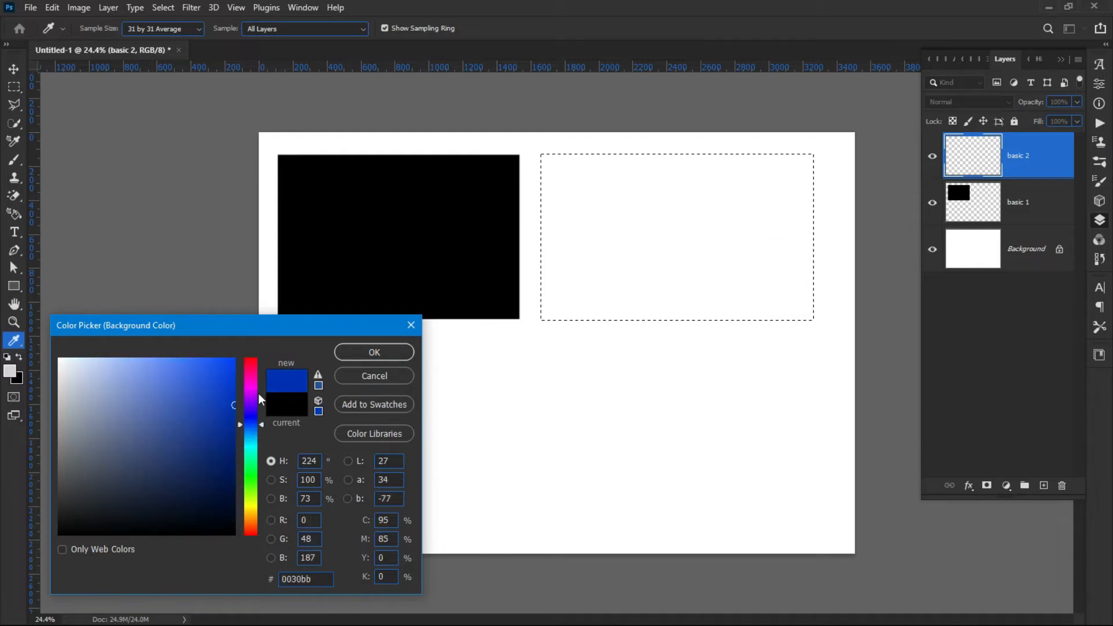
pyautogui.moveTo(250, 376); pyautogui.dragTo(255, 363)
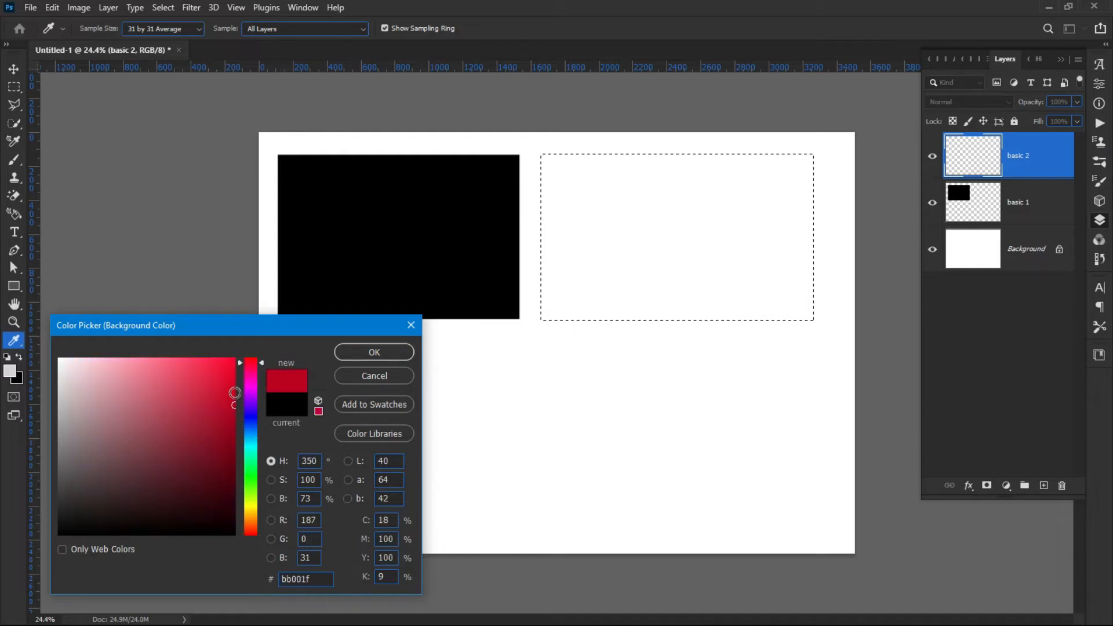
pyautogui.moveTo(243, 371); pyautogui.dragTo(242, 362)
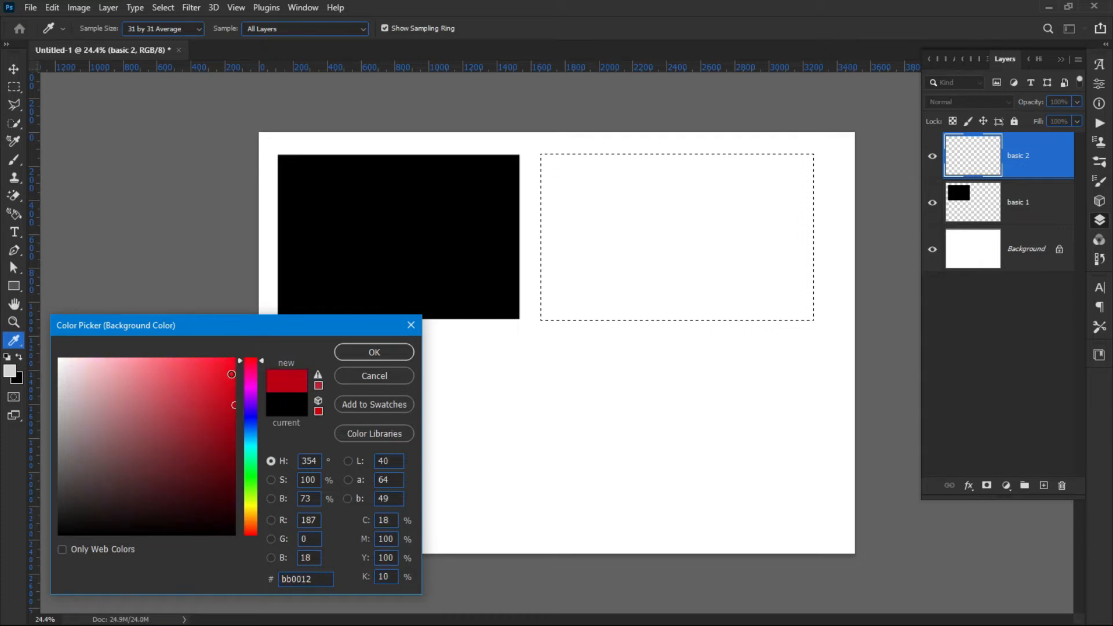
pyautogui.click(233, 374)
pyautogui.click(387, 353)
pyautogui.press('m')
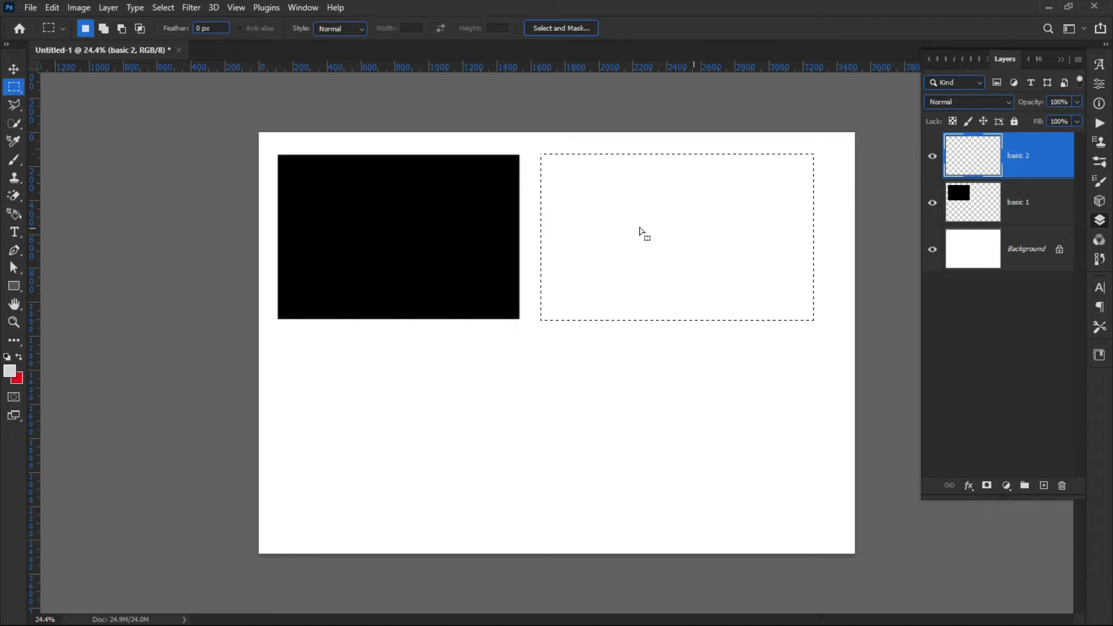
# Fill the selection on layer basic 2 with the red background colour and deselect it.
pyautogui.click(1041, 202)
pyautogui.click(1014, 154)
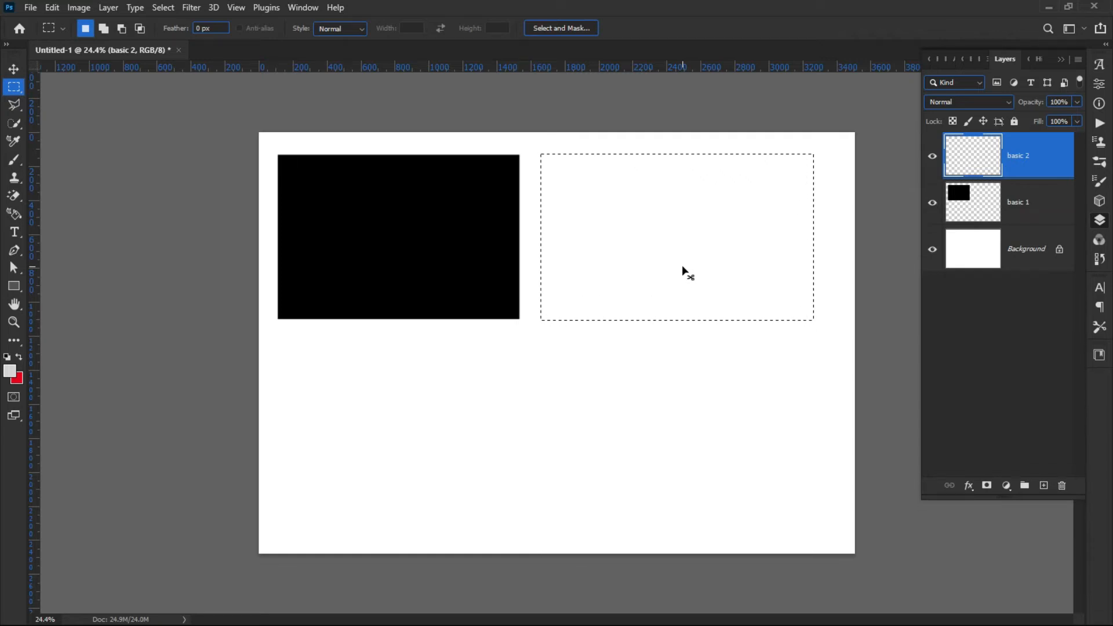
pyautogui.hotkey('ctrl', 'BackSpace')
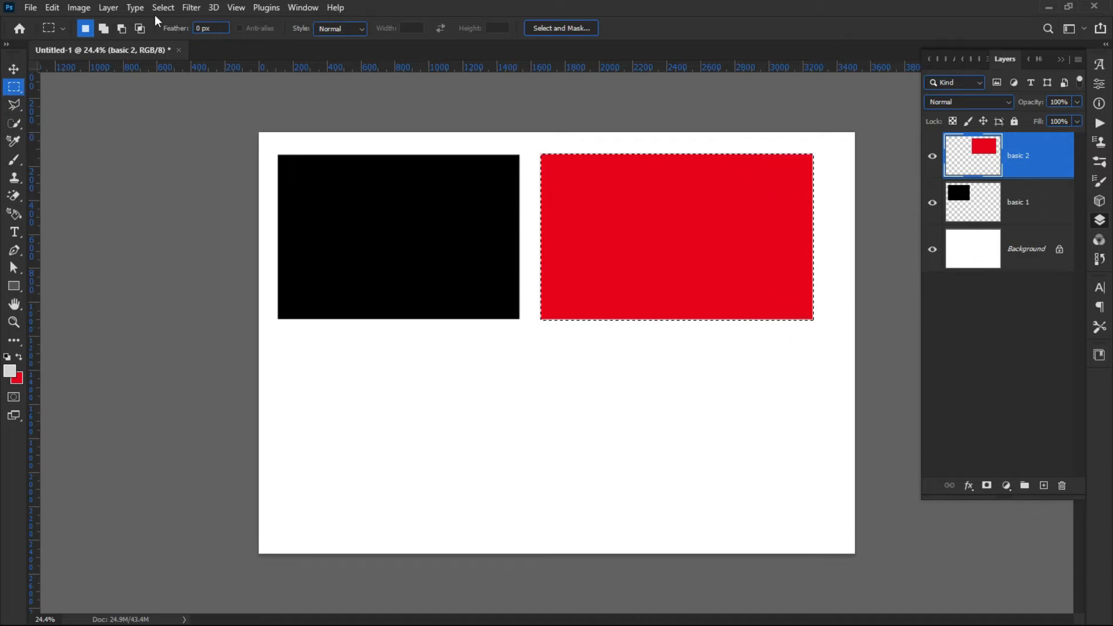
pyautogui.click(173, 10)
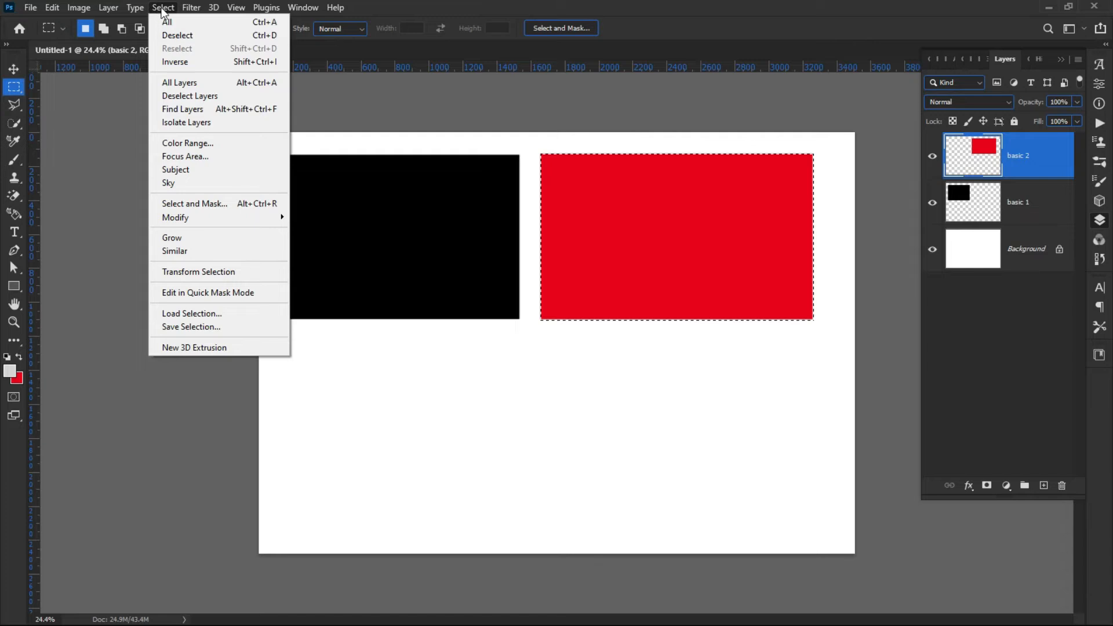
pyautogui.click(193, 39)
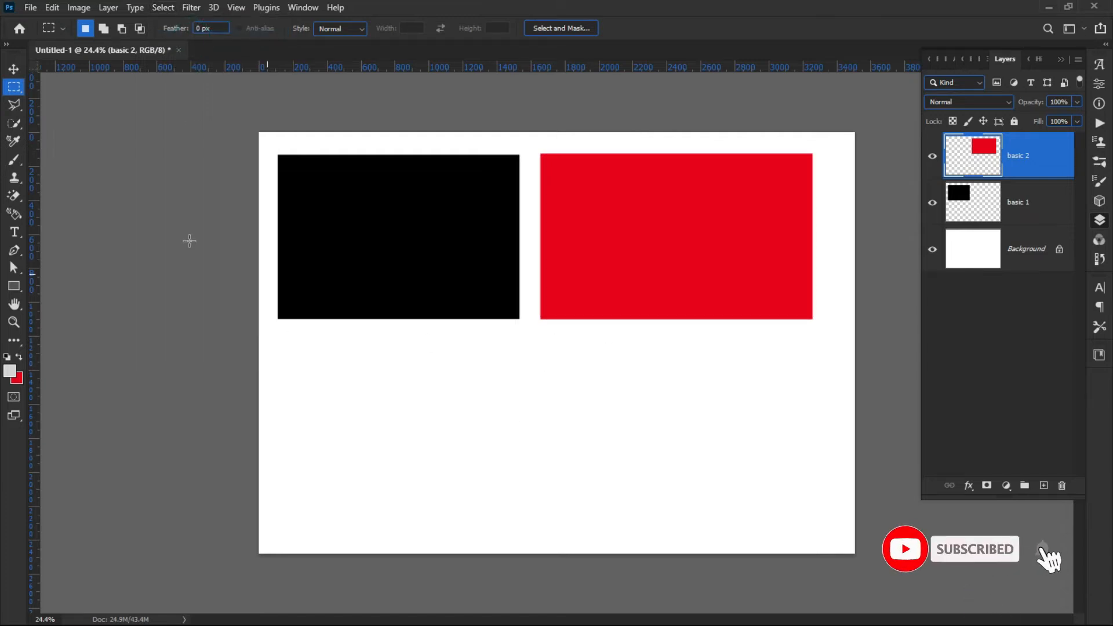
# Hide the Background layer so the canvas shows transparency.
pyautogui.click(14, 70)
pyautogui.click(194, 315)
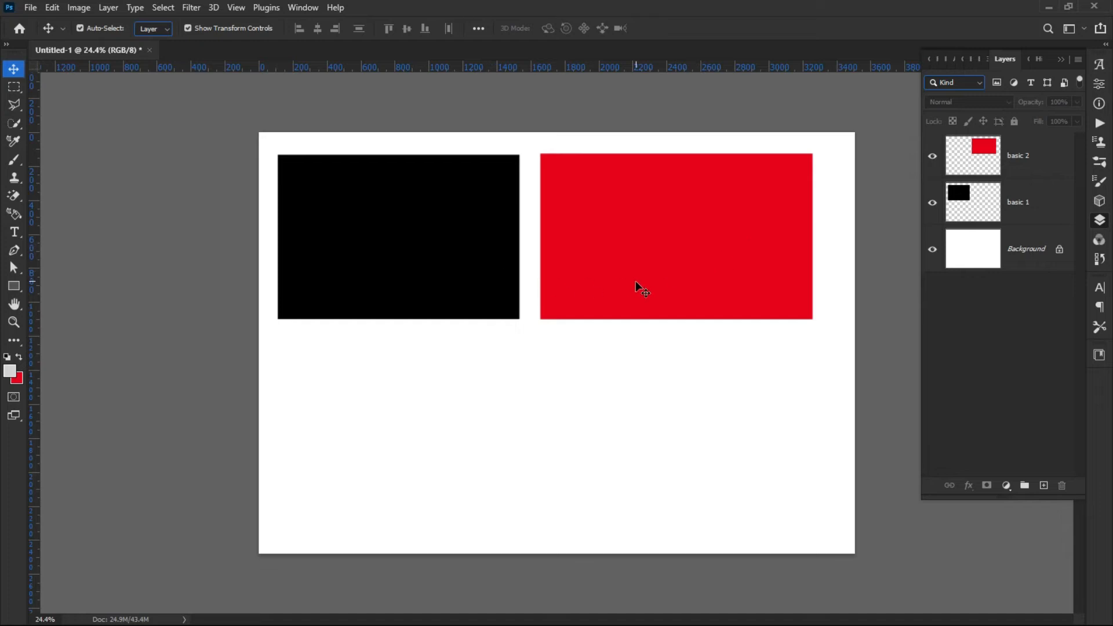
pyautogui.click(933, 251)
pyautogui.click(933, 251)
pyautogui.click(933, 251)
pyautogui.click(933, 251)
pyautogui.click(933, 251)
pyautogui.click(933, 251)
pyautogui.click(933, 252)
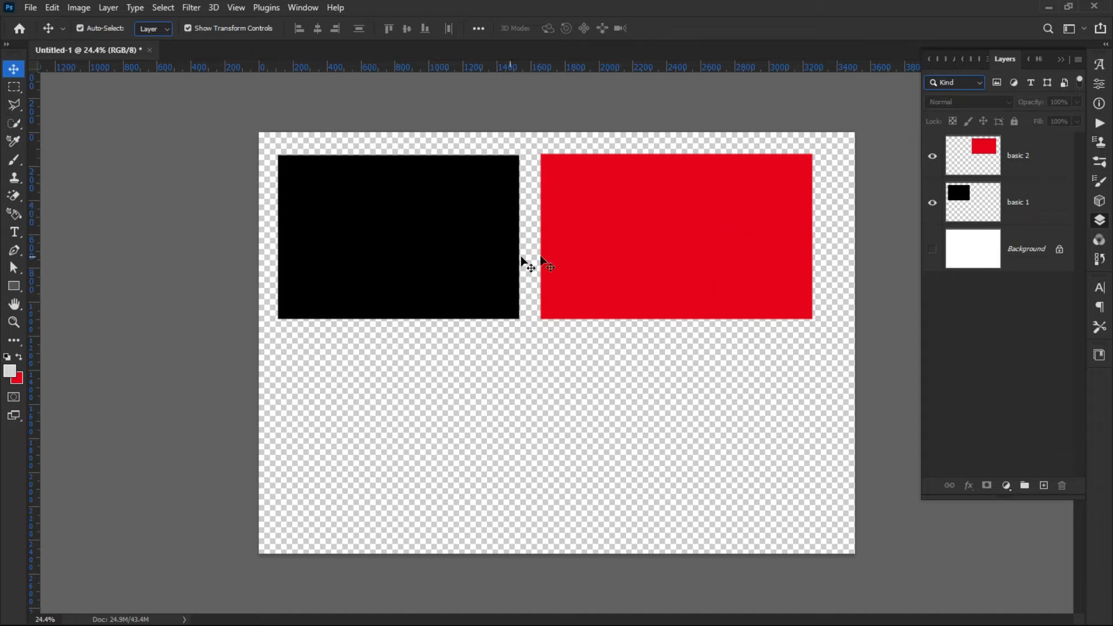
# Draw a rectangular marquee inside the black rectangle and make basic 1 the active layer.
pyautogui.click(15, 88)
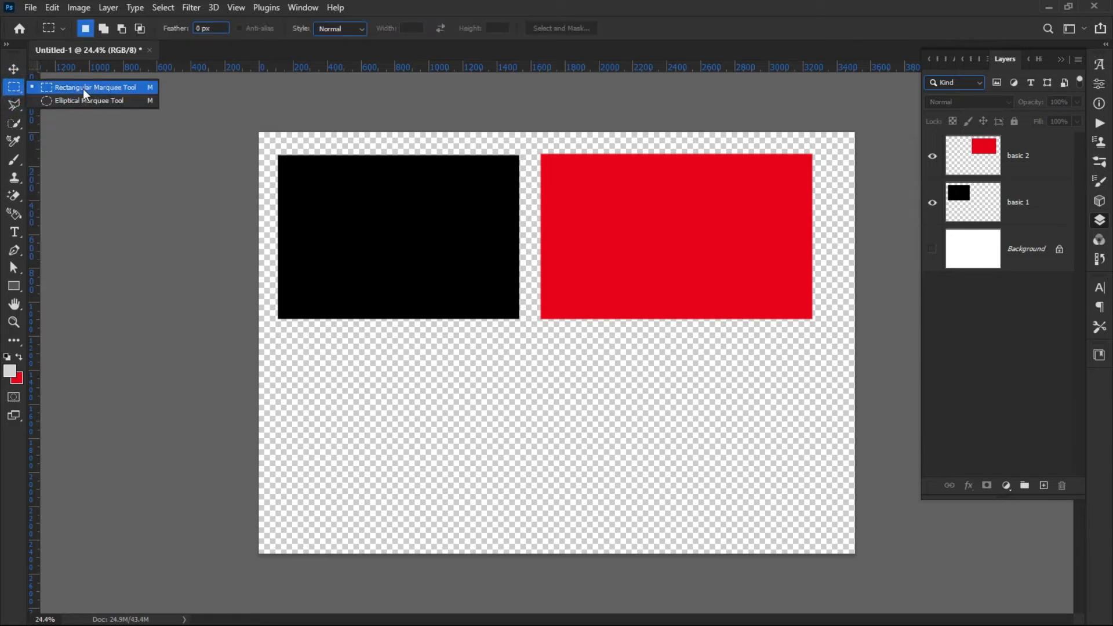
pyautogui.click(84, 90)
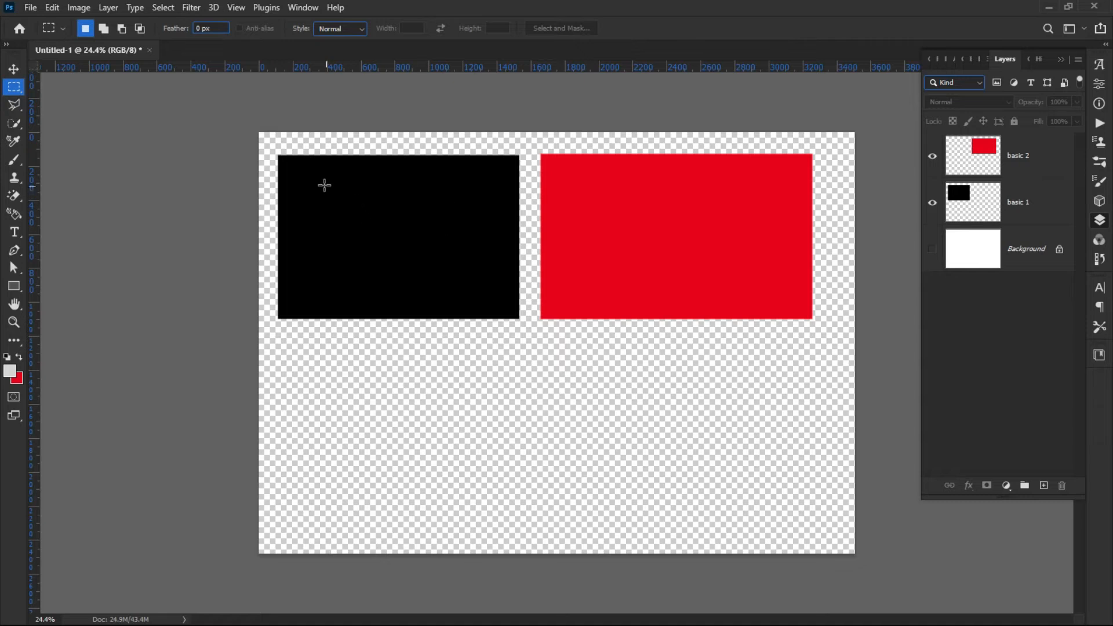
pyautogui.moveTo(475, 276); pyautogui.dragTo(487, 290)
pyautogui.click(1012, 212)
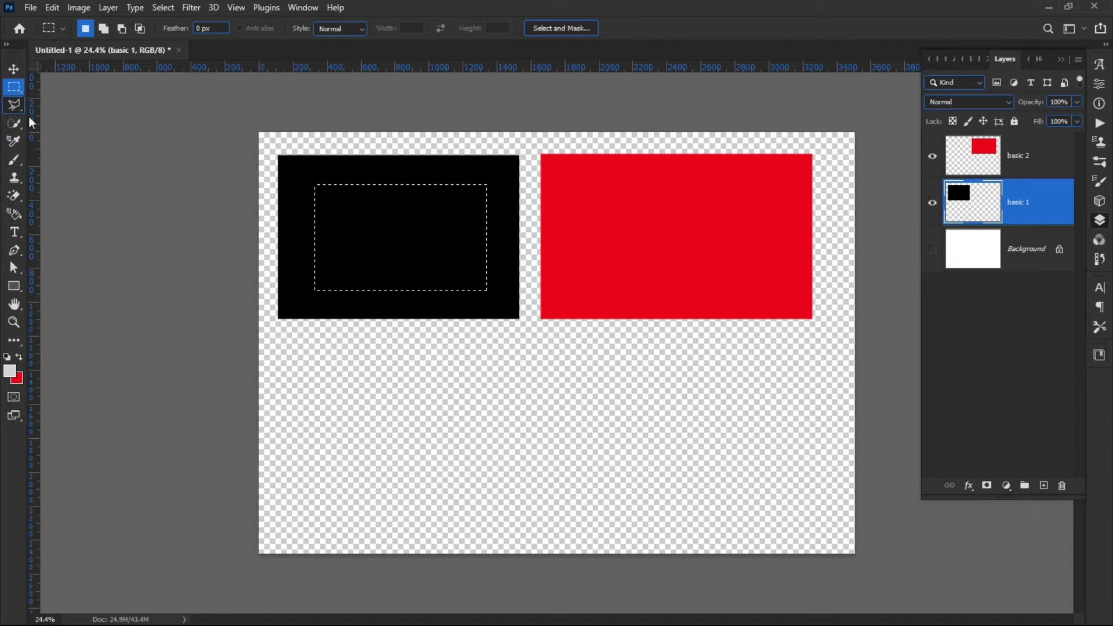
# Try to move the selected centre of the black rectangle down the canvas, then undo the move.
pyautogui.click(13, 69)
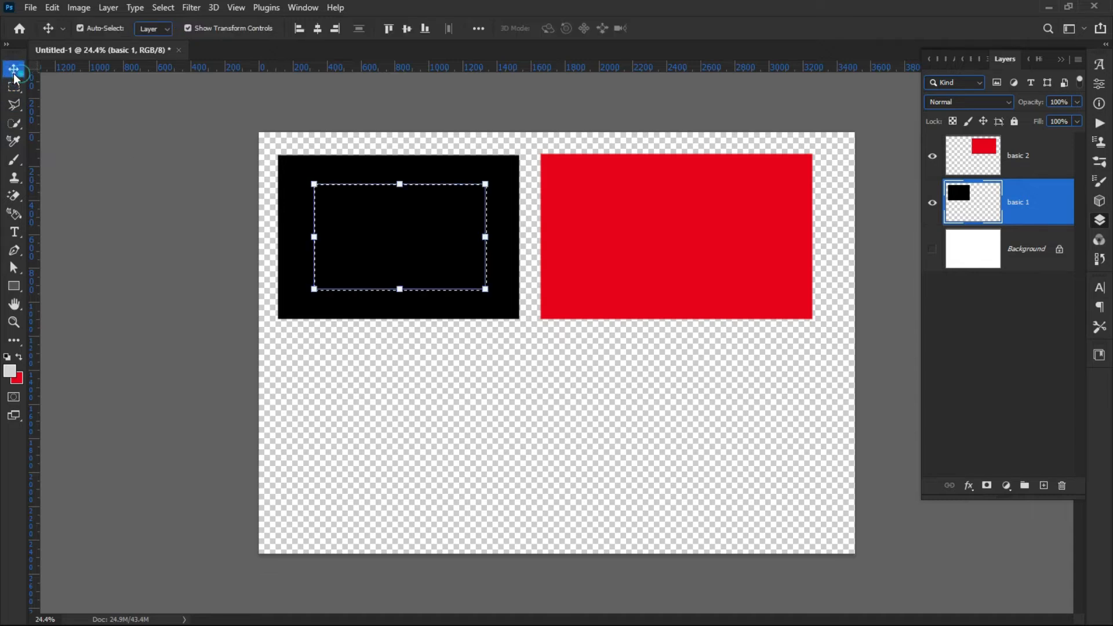
pyautogui.moveTo(422, 250); pyautogui.dragTo(494, 475)
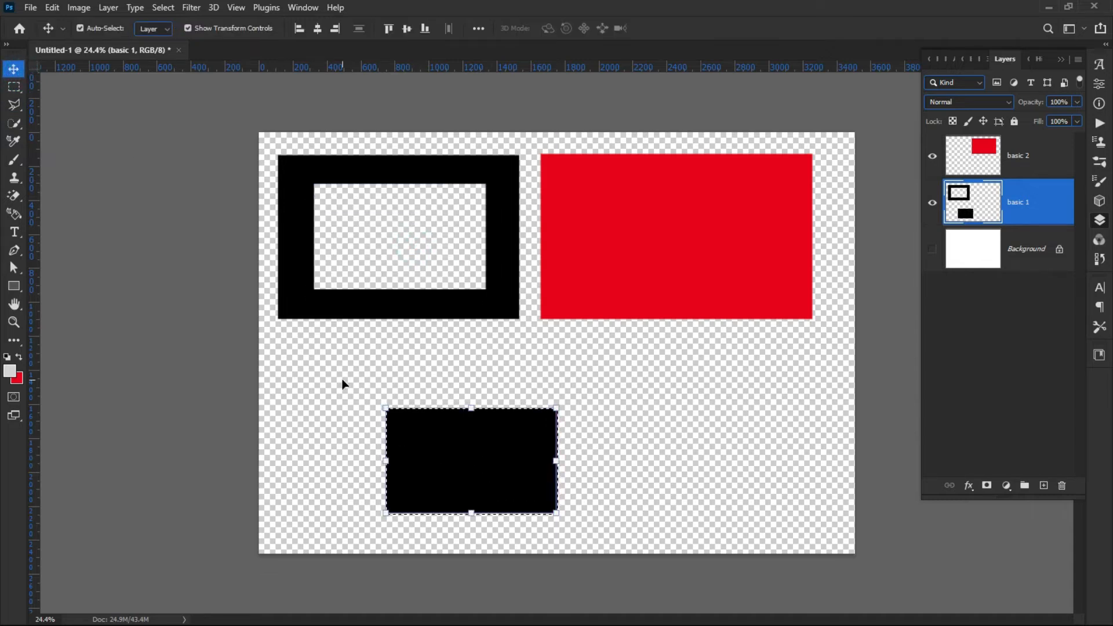
pyautogui.click(340, 380)
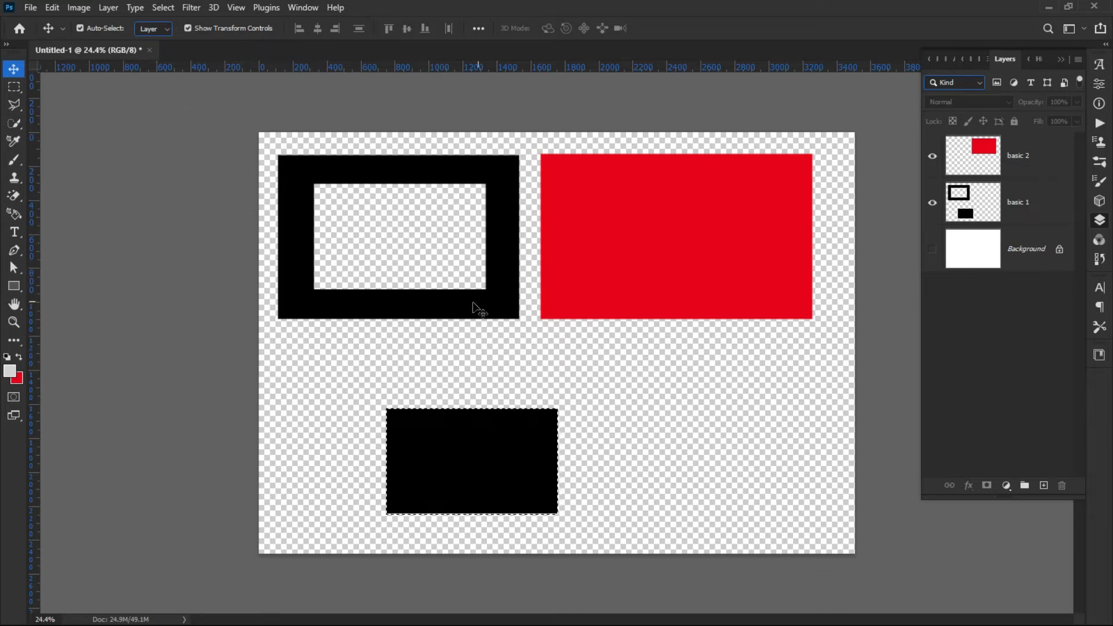
pyautogui.keyDown('ctrl'); pyautogui.click(445, 511); pyautogui.keyUp('ctrl')
pyautogui.press('Return')
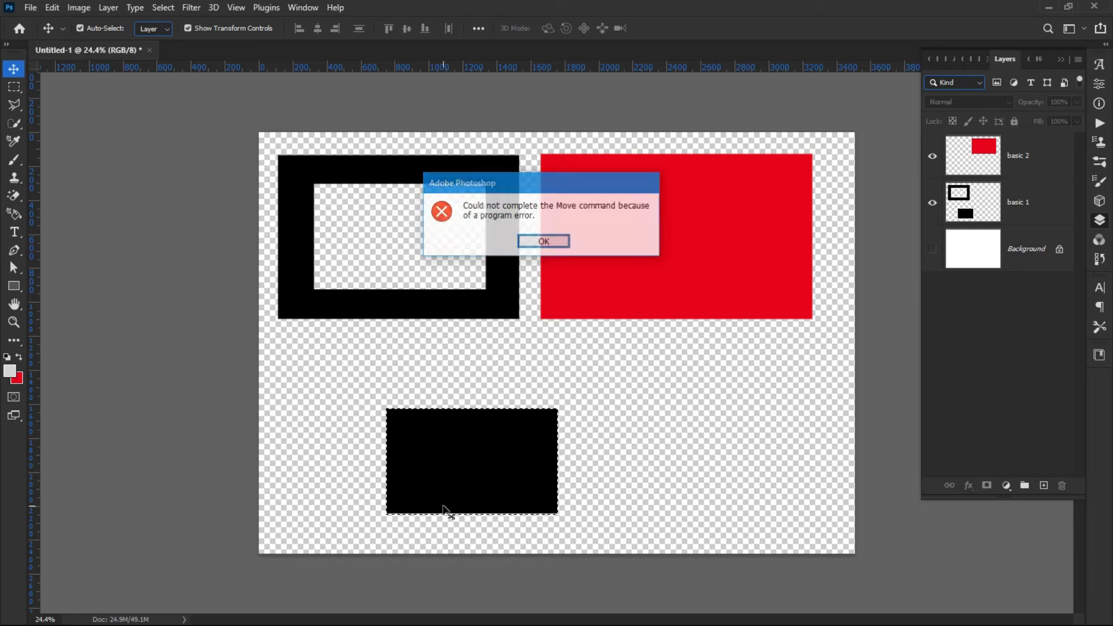
pyautogui.hotkey('ctrl', 'z')
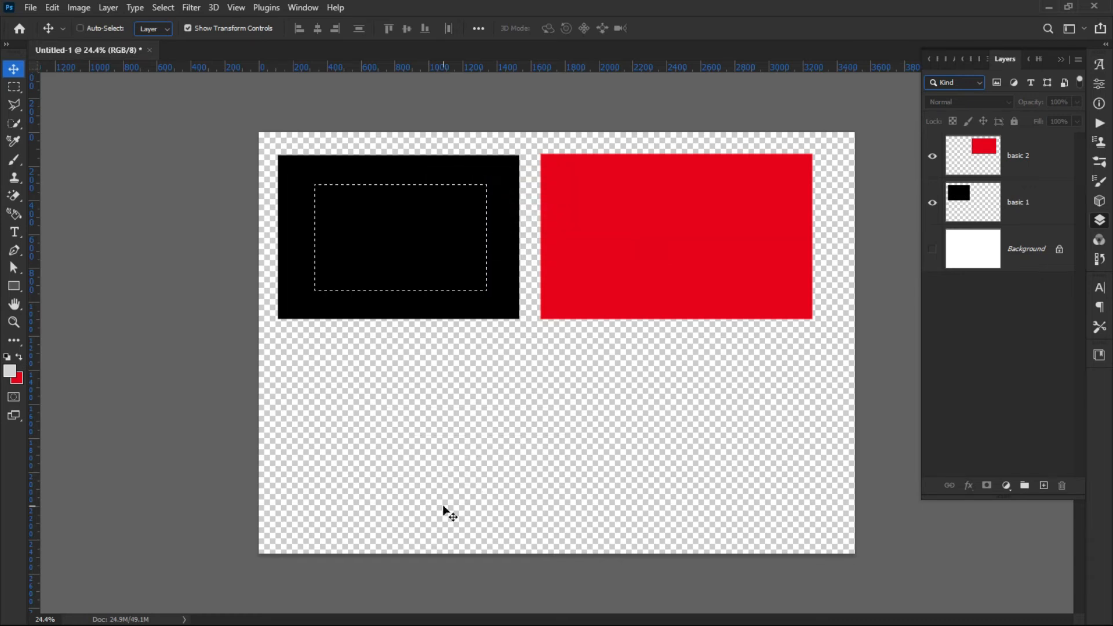
# Cut the selected centre out of the black rectangle on basic 1, leaving a black frame.
pyautogui.click(1023, 219)
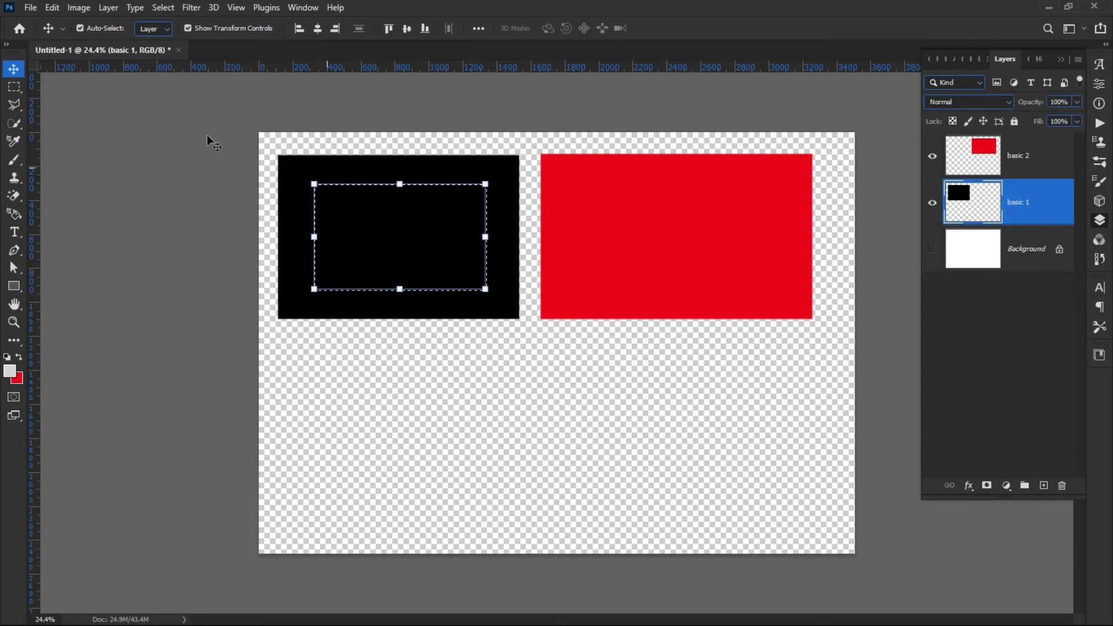
pyautogui.click(50, 10)
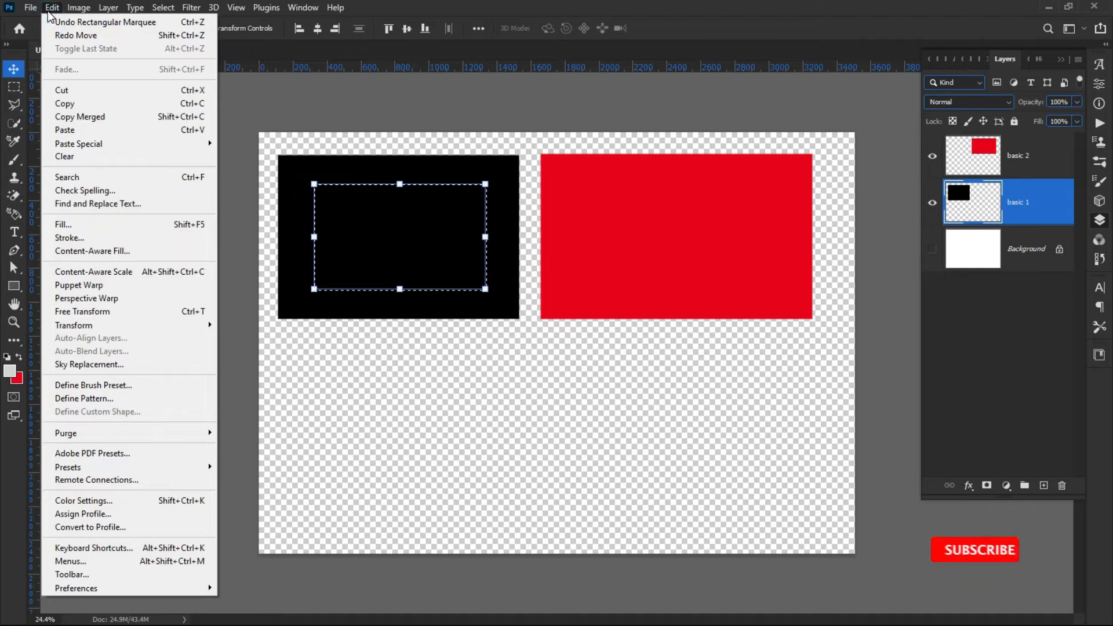
pyautogui.click(98, 91)
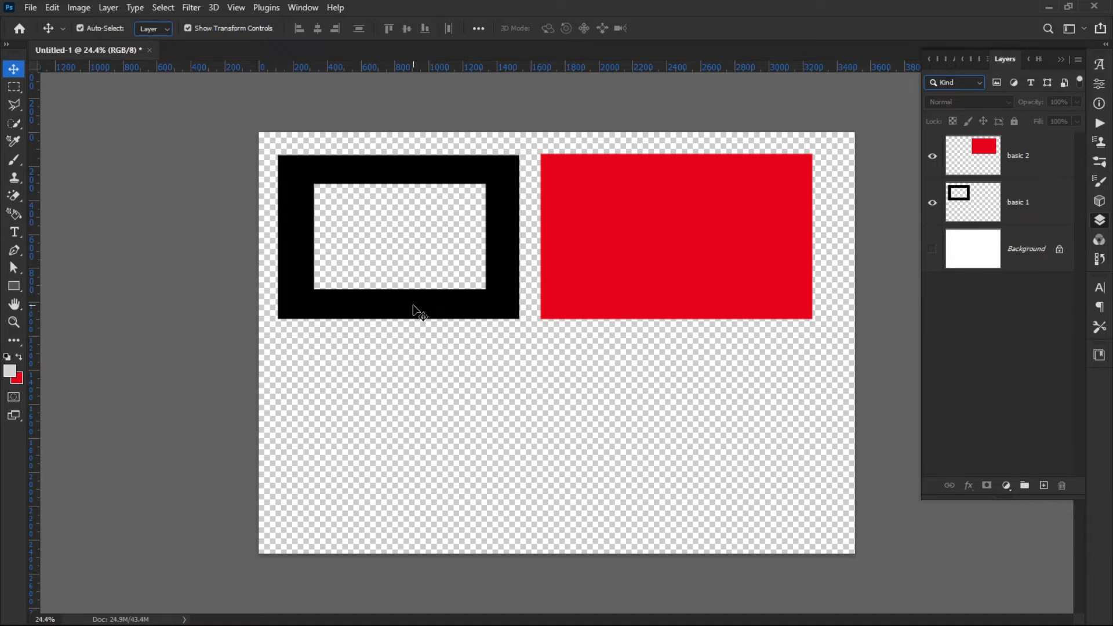
# Switch between basic 1 and basic 2 by clicking their shapes on the canvas, toggling the Move tool's Auto-Select option.
pyautogui.click(632, 264)
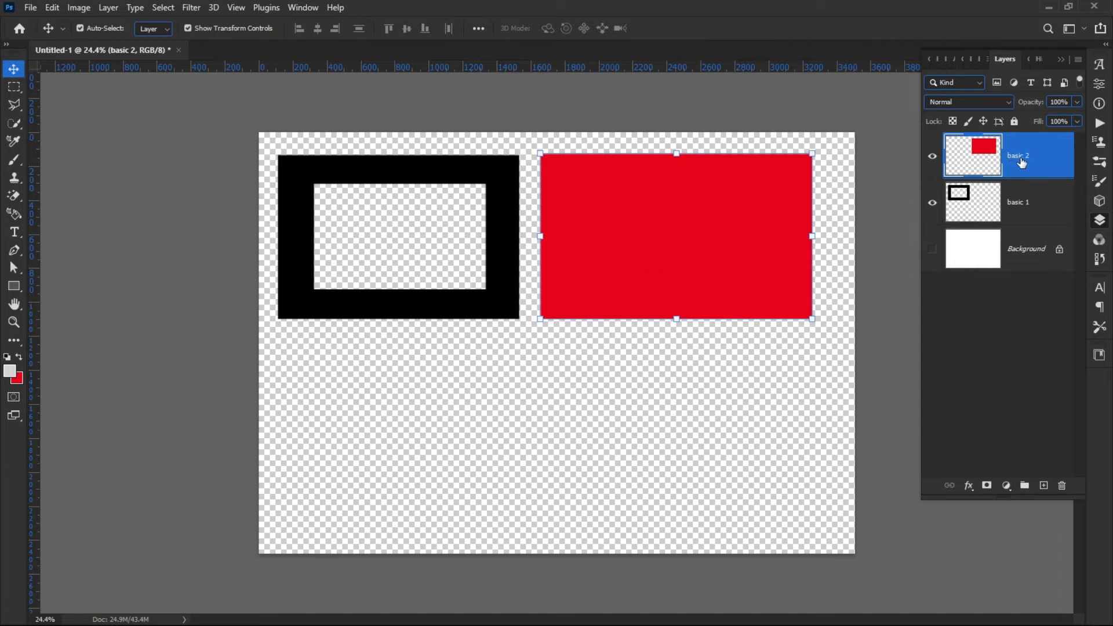
pyautogui.click(868, 262)
pyautogui.click(675, 244)
pyautogui.click(243, 231)
pyautogui.click(688, 232)
pyautogui.click(139, 105)
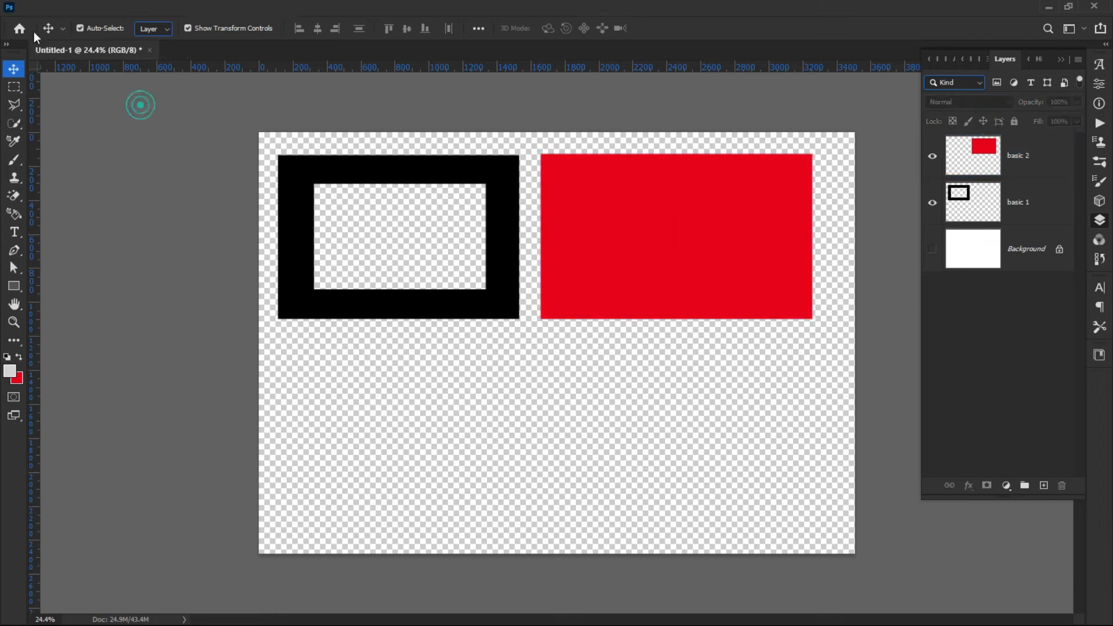
pyautogui.click(99, 30)
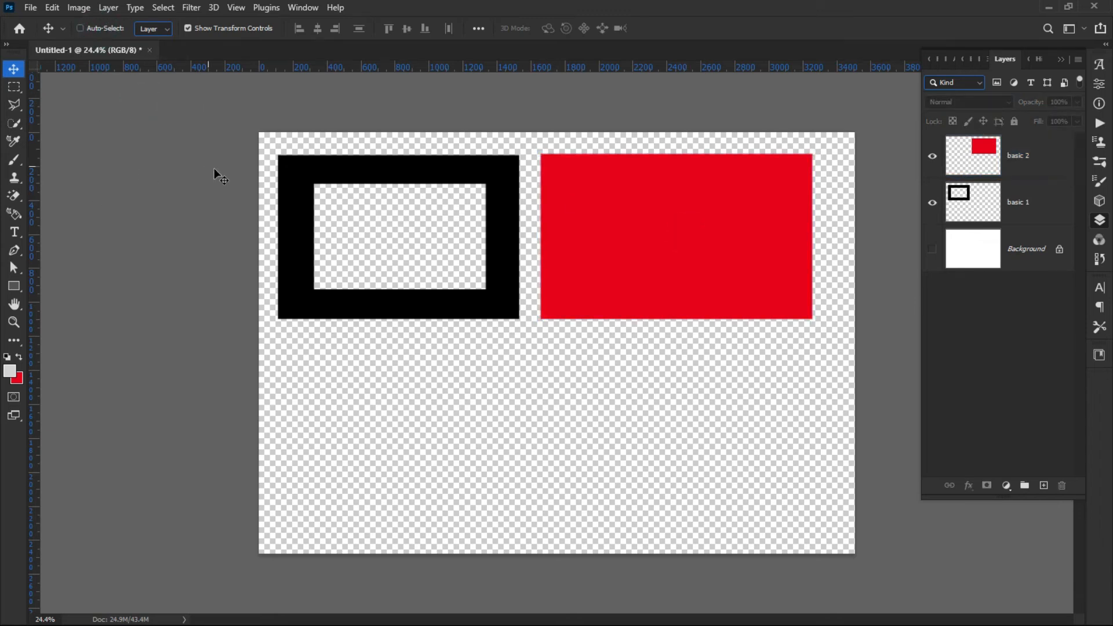
pyautogui.click(668, 231)
pyautogui.click(548, 241)
pyautogui.click(87, 29)
pyautogui.click(625, 291)
pyautogui.click(392, 204)
pyautogui.click(383, 166)
pyautogui.click(644, 239)
pyautogui.click(394, 174)
pyautogui.click(633, 245)
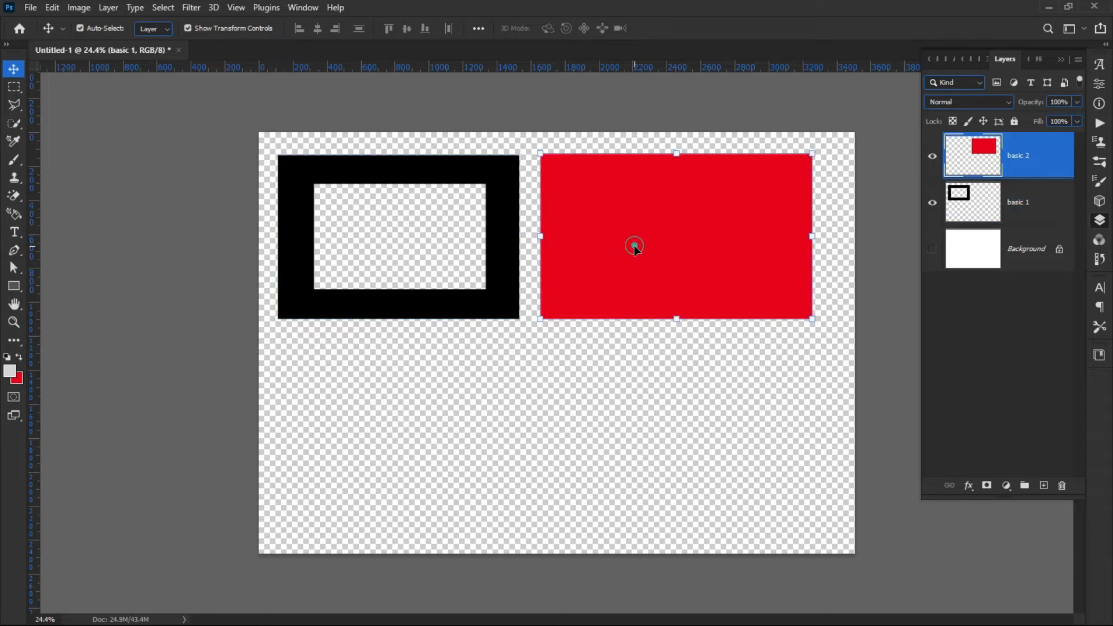
pyautogui.click(503, 255)
pyautogui.click(610, 258)
pyautogui.click(325, 172)
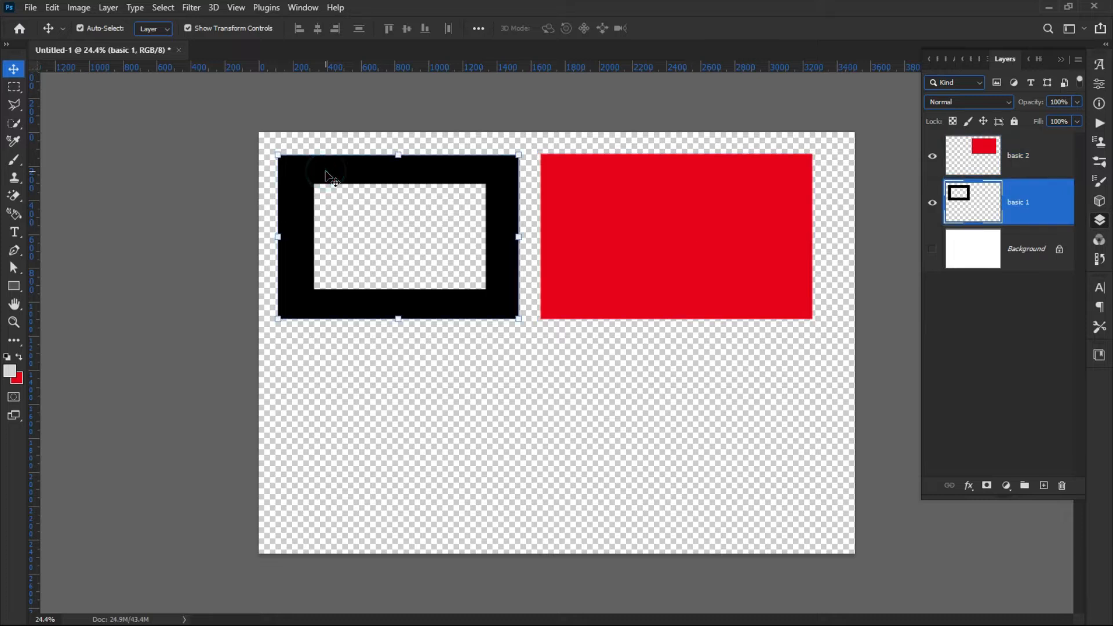
pyautogui.click(640, 252)
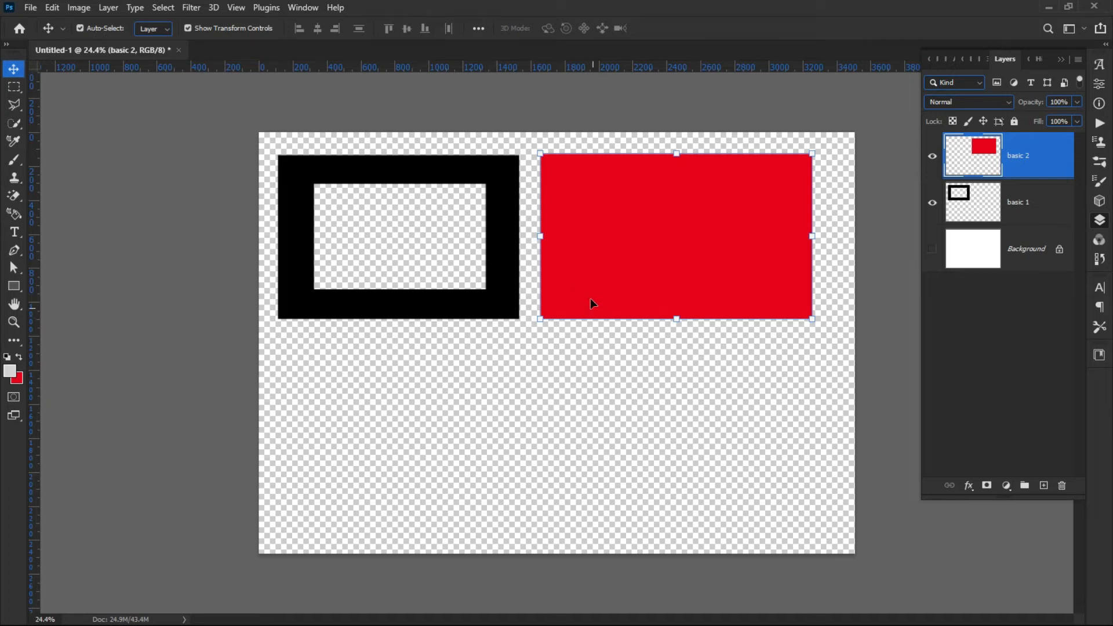
pyautogui.moveTo(607, 255)
pyautogui.mouseDown()
pyautogui.moveTo(622, 284)
pyautogui.moveTo(604, 258)
pyautogui.mouseUp()
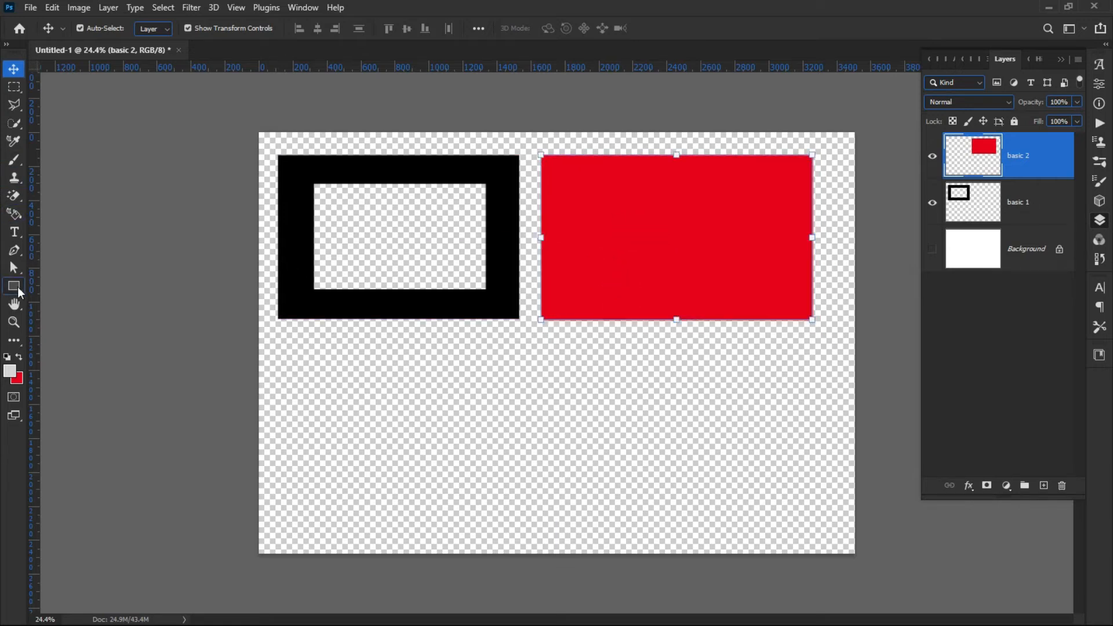
pyautogui.click(17, 92)
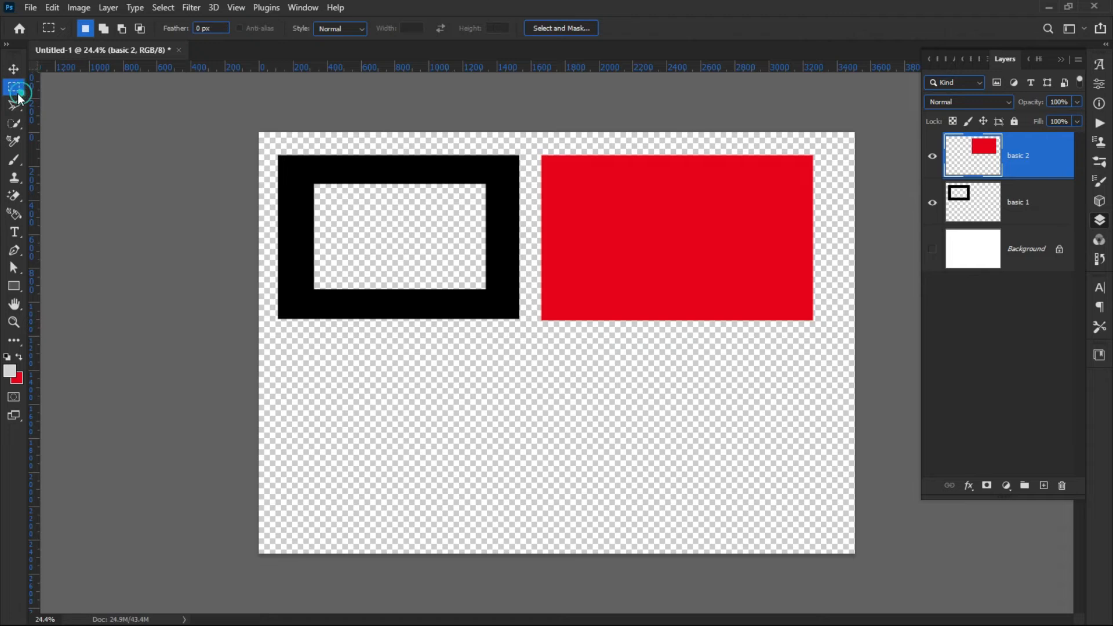
pyautogui.rightClick(12, 90)
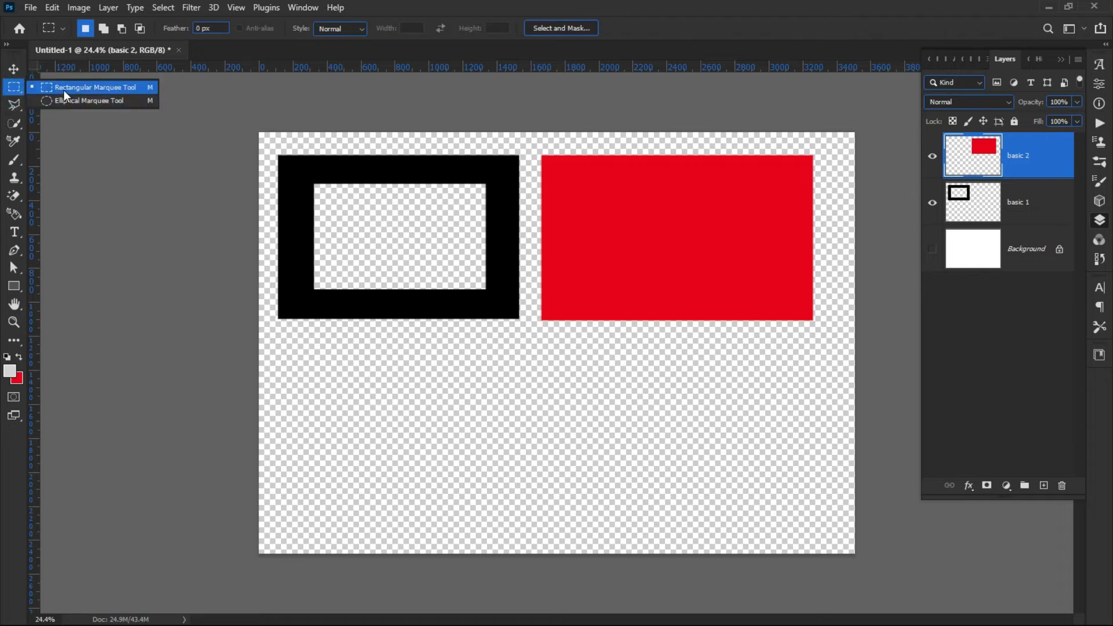
pyautogui.click(61, 111)
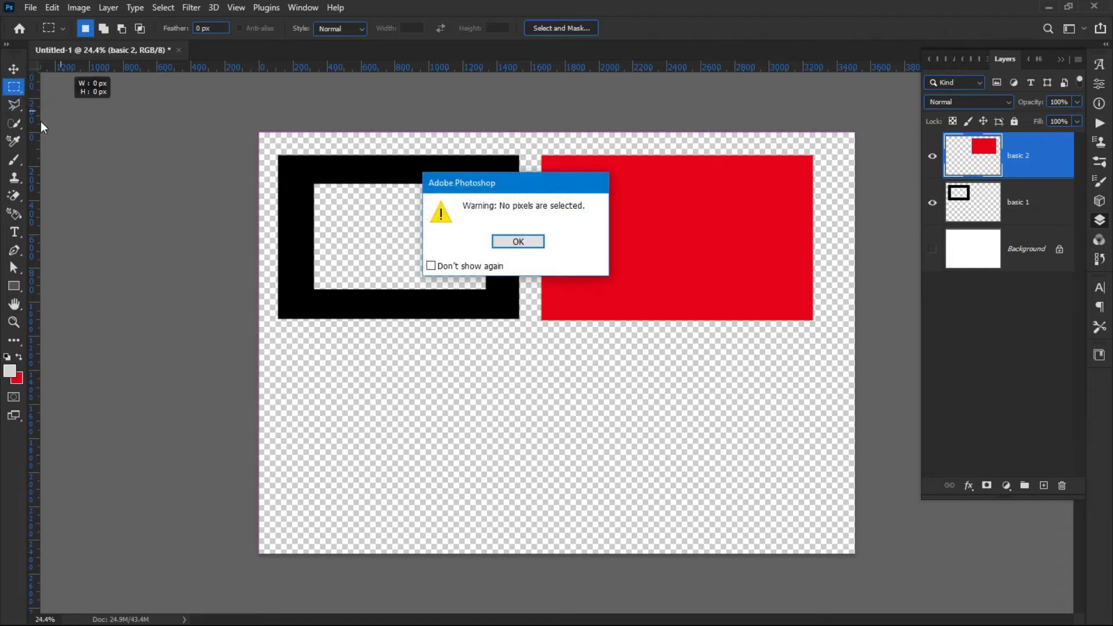
pyautogui.press('Return')
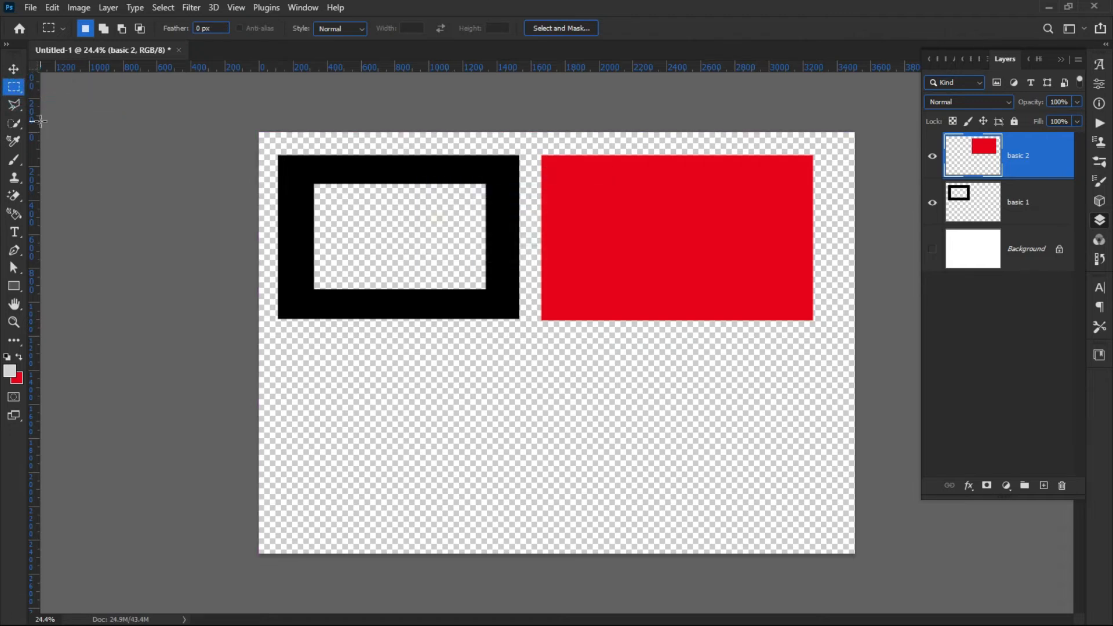
# Select a circle with the Elliptical Marquee in the middle of the red rectangle and cut it out of basic 2.
pyautogui.rightClick(14, 89)
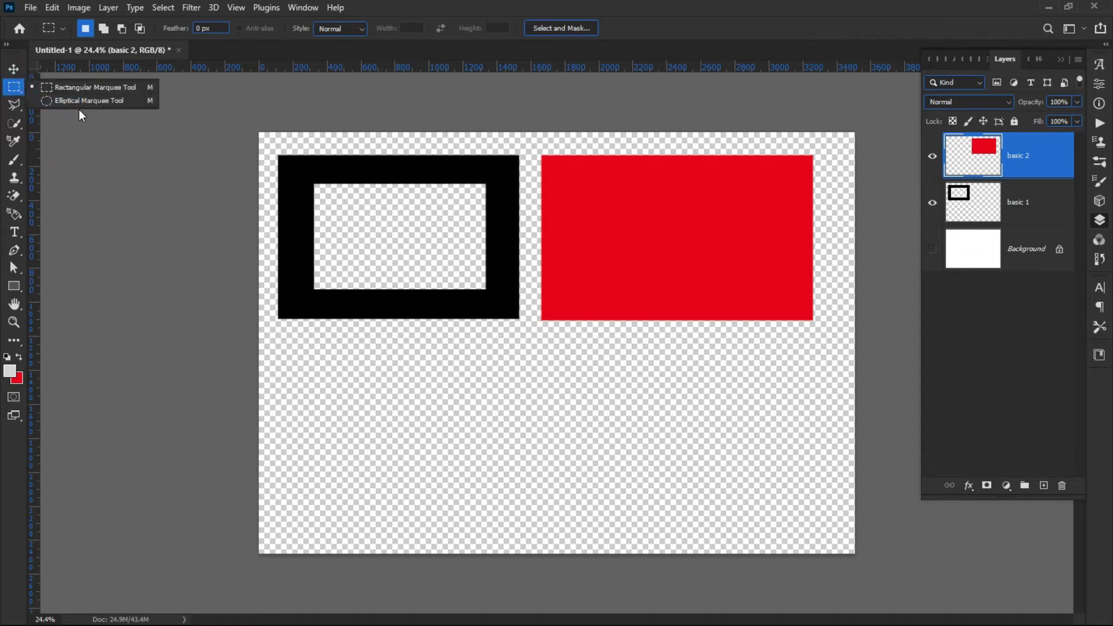
pyautogui.click(78, 103)
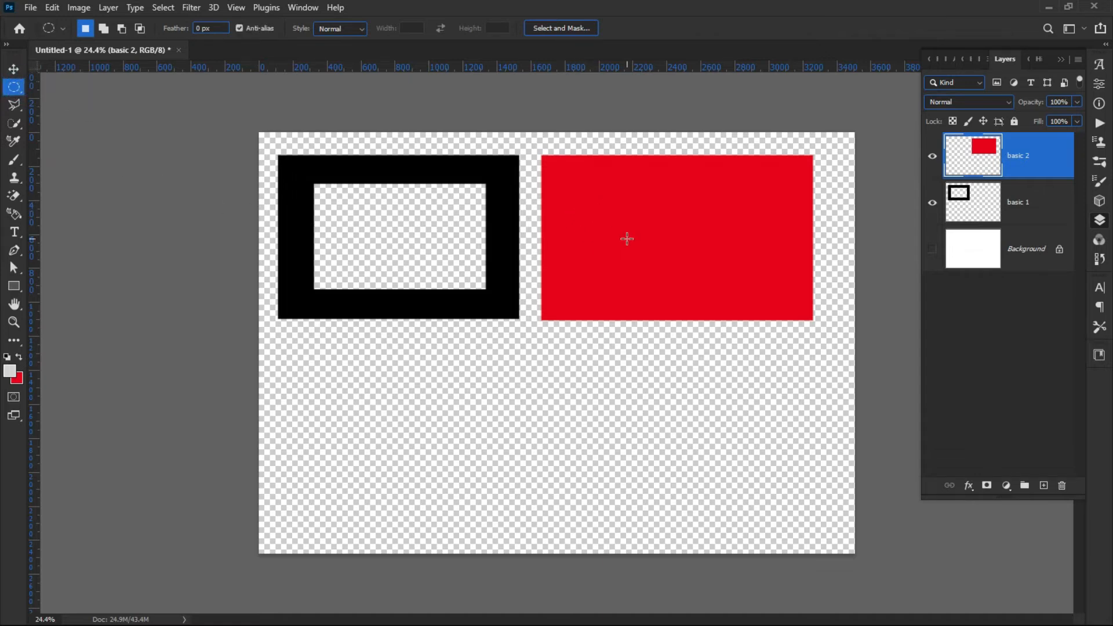
pyautogui.moveTo(611, 166); pyautogui.dragTo(776, 307)
pyautogui.press('shift')
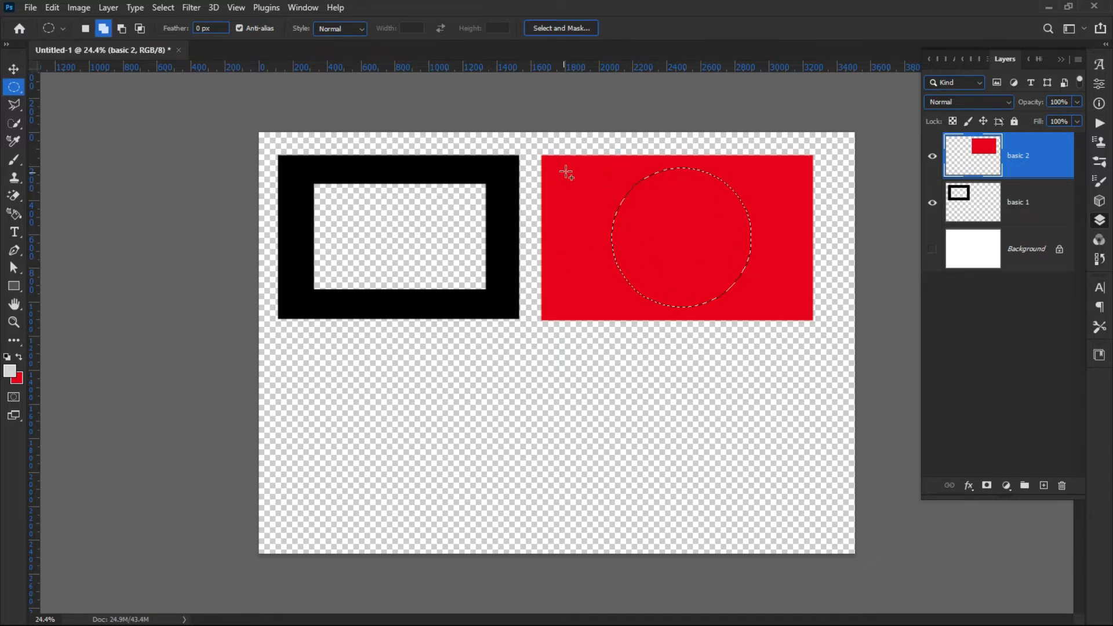
pyautogui.moveTo(600, 166); pyautogui.dragTo(759, 300)
pyautogui.click(673, 355)
pyautogui.moveTo(586, 174); pyautogui.dragTo(823, 310)
pyautogui.moveTo(628, 236); pyautogui.dragTo(657, 239)
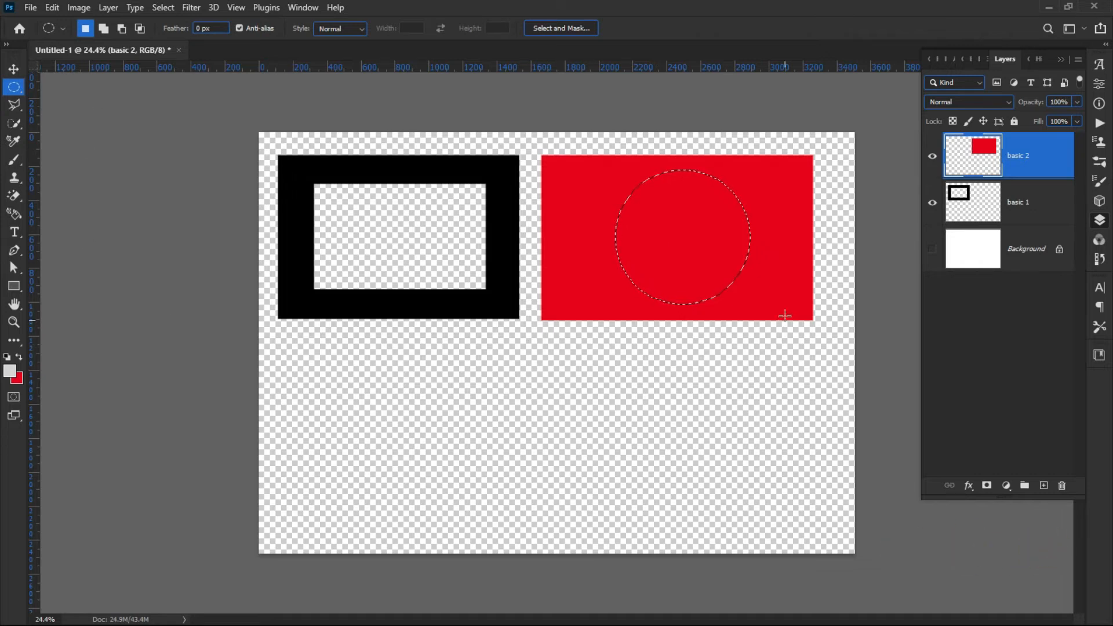
pyautogui.click(51, 8)
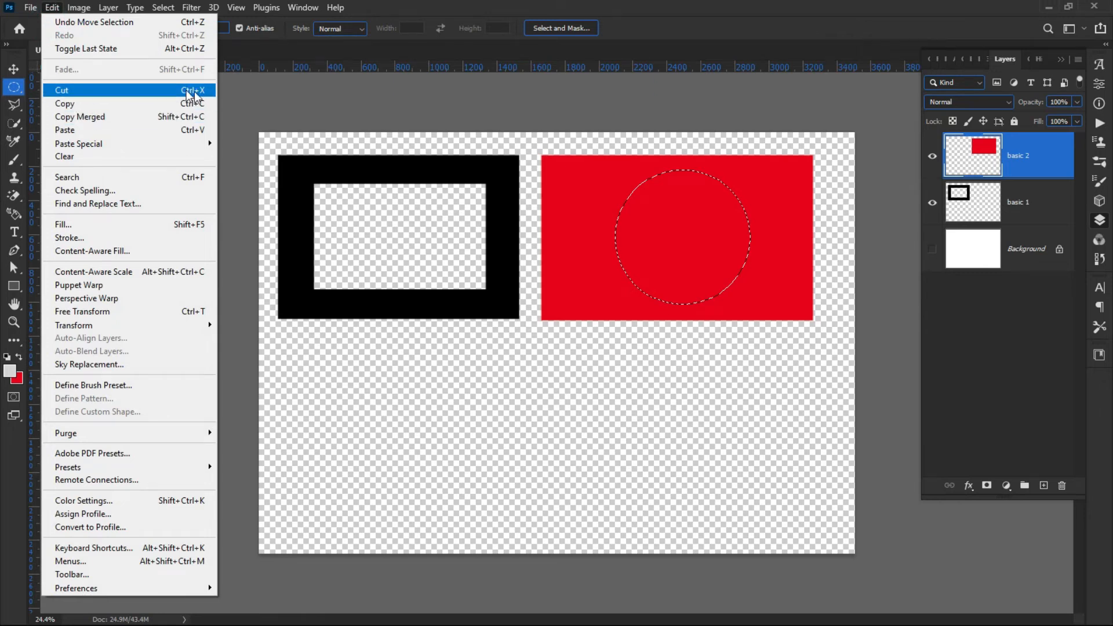
pyautogui.click(163, 91)
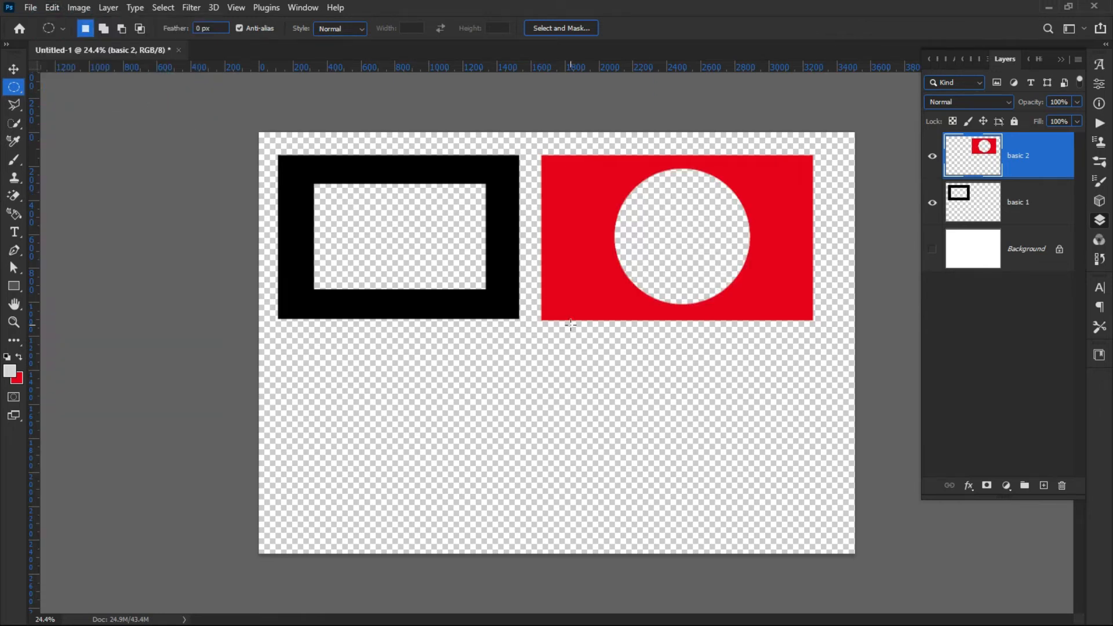
pyautogui.click(14, 69)
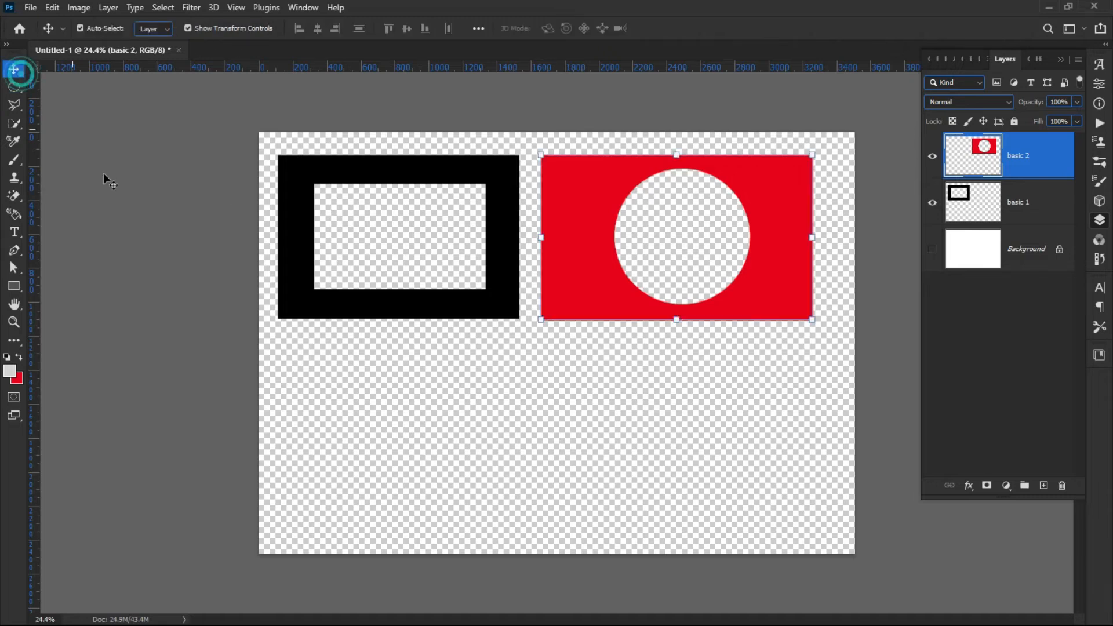
pyautogui.click(112, 216)
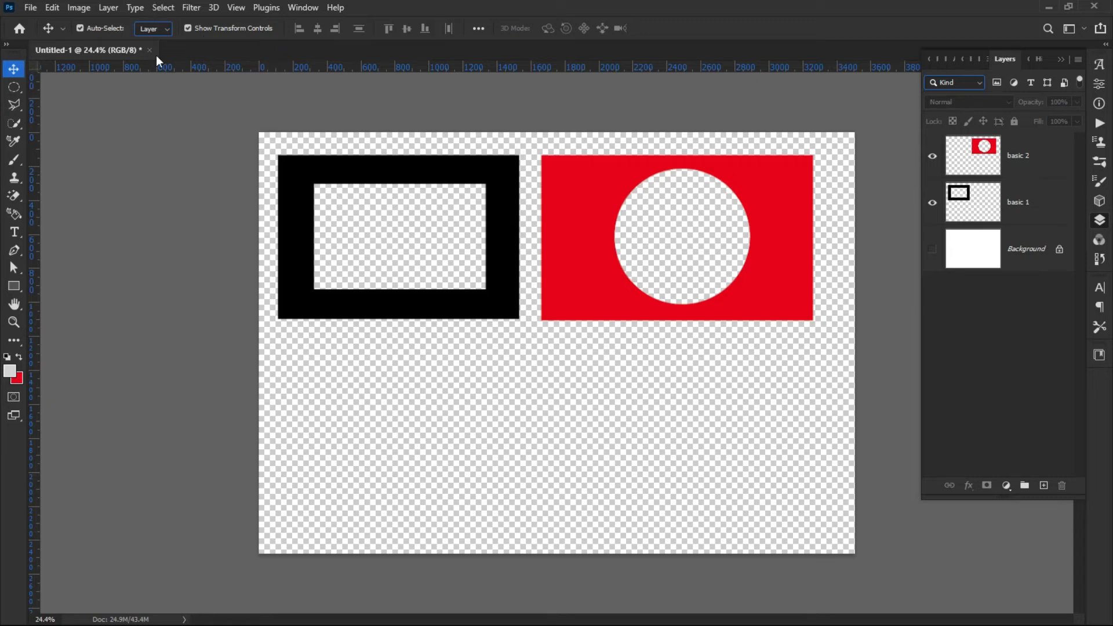
pyautogui.click(106, 8)
pyautogui.click(145, 25)
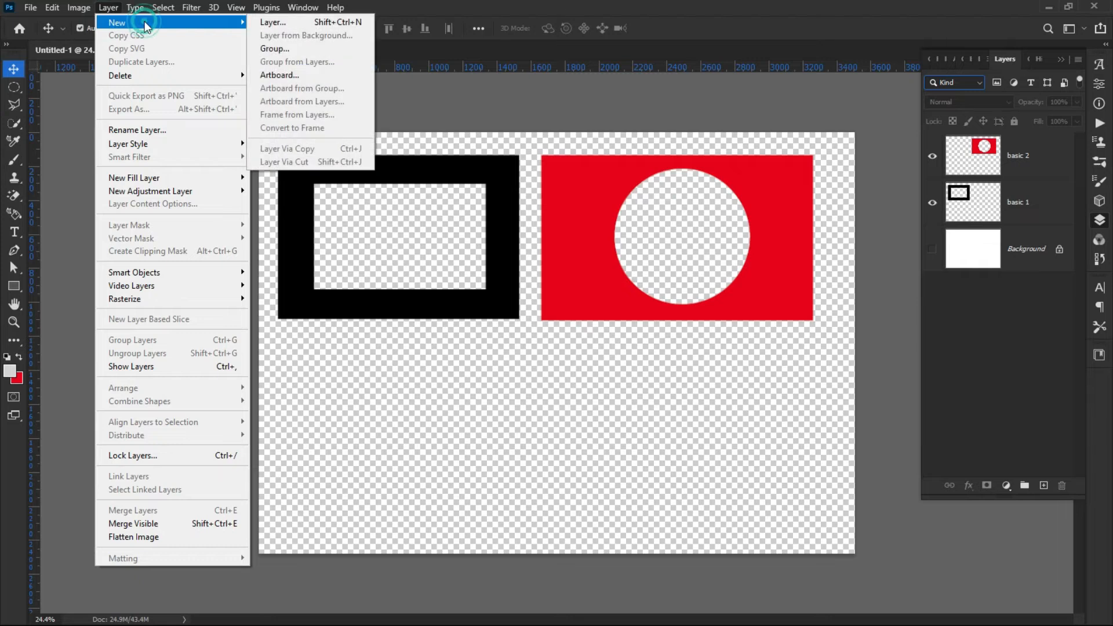
pyautogui.click(276, 23)
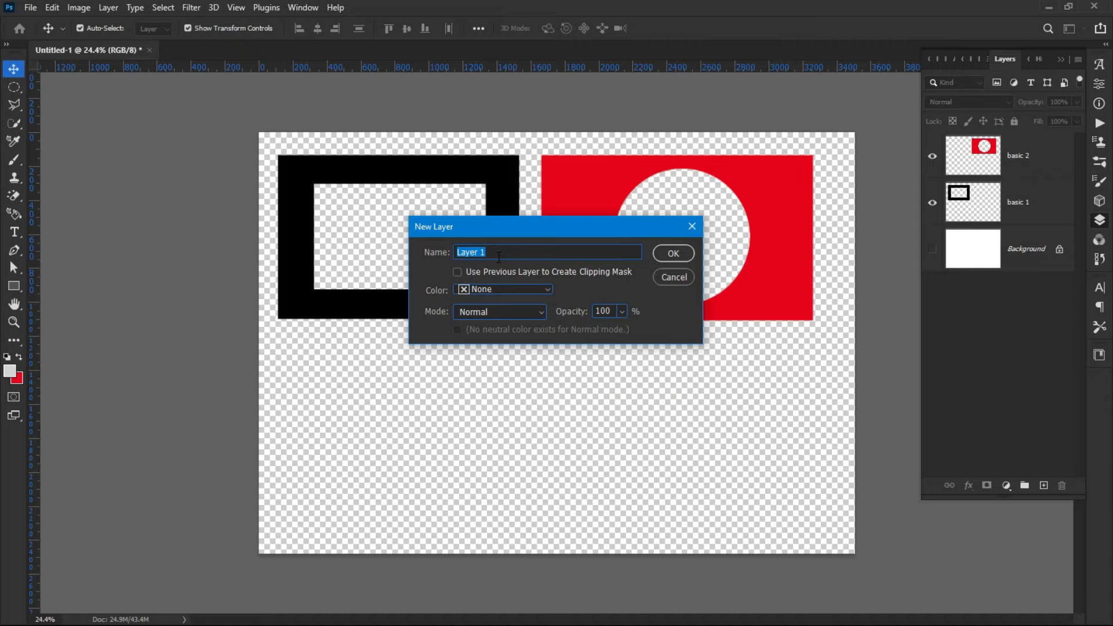
pyautogui.click(492, 254)
pyautogui.doubleClick(492, 254)
pyautogui.click(674, 277)
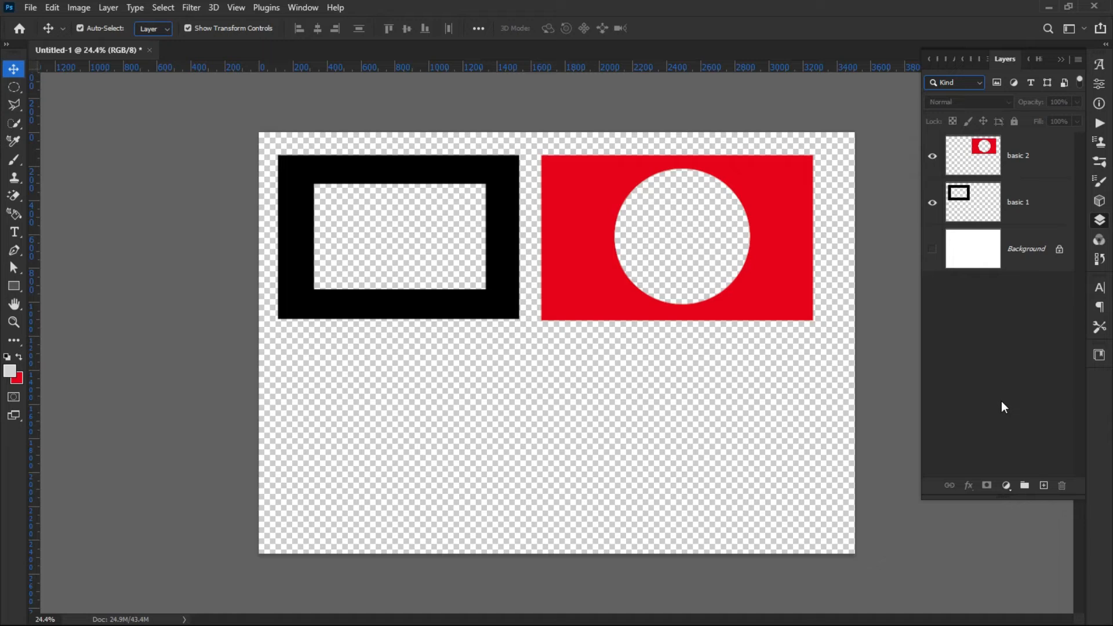
# Add a new layer above basic 2 and draw a wide rectangular marquee in the lower middle of the canvas.
pyautogui.click(1044, 486)
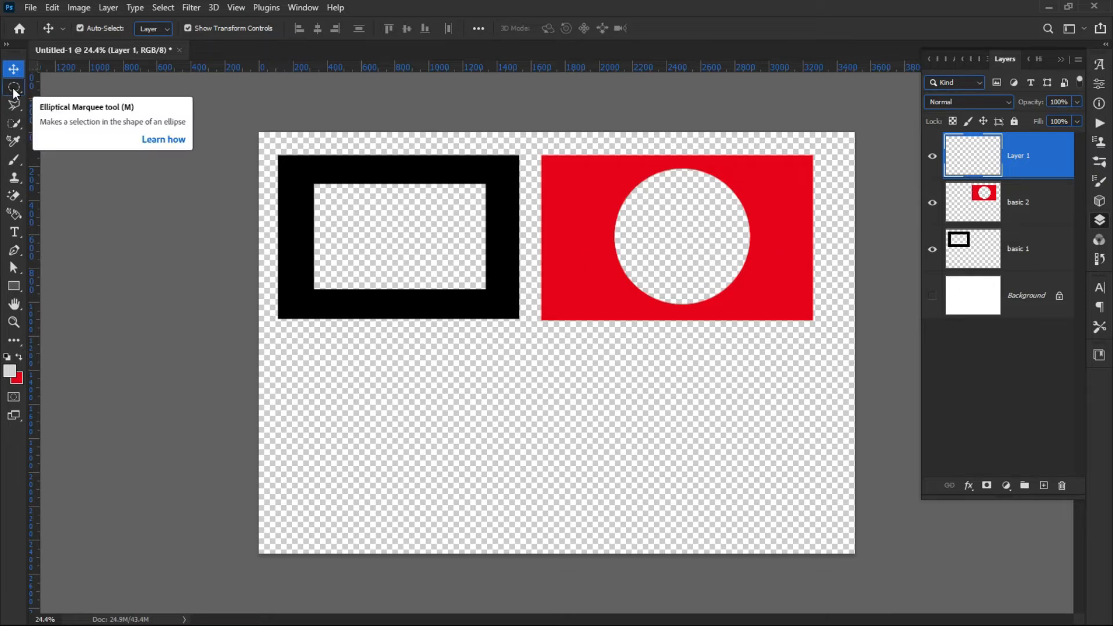
pyautogui.moveTo(13, 92); pyautogui.dragTo(53, 88)
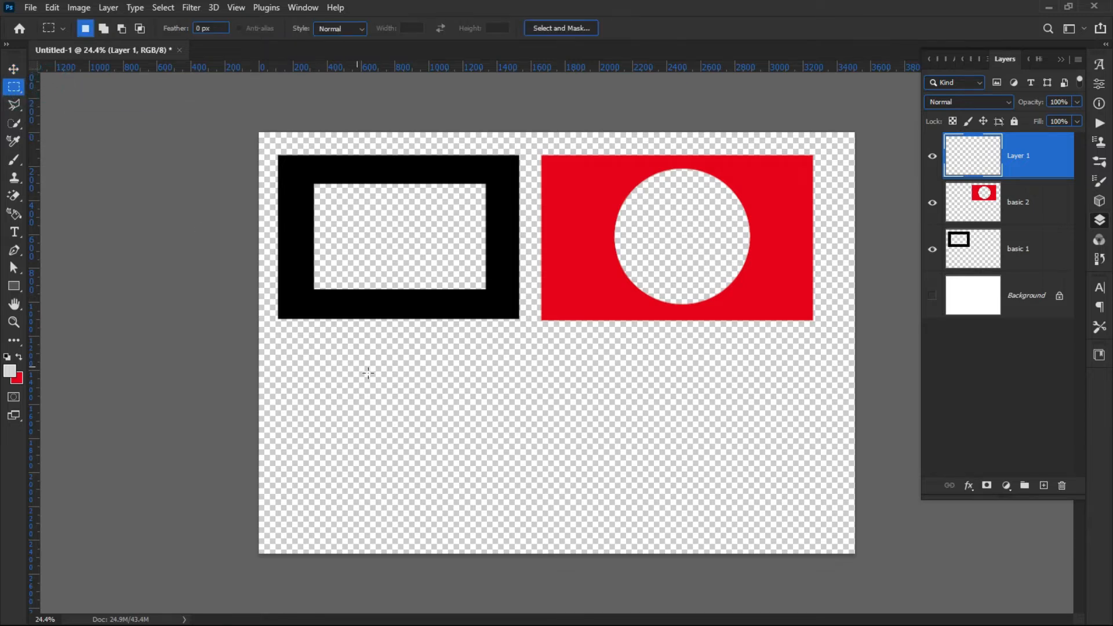
pyautogui.moveTo(424, 348); pyautogui.dragTo(723, 505)
# Rename the new layer business card.
pyautogui.doubleClick(1024, 156)
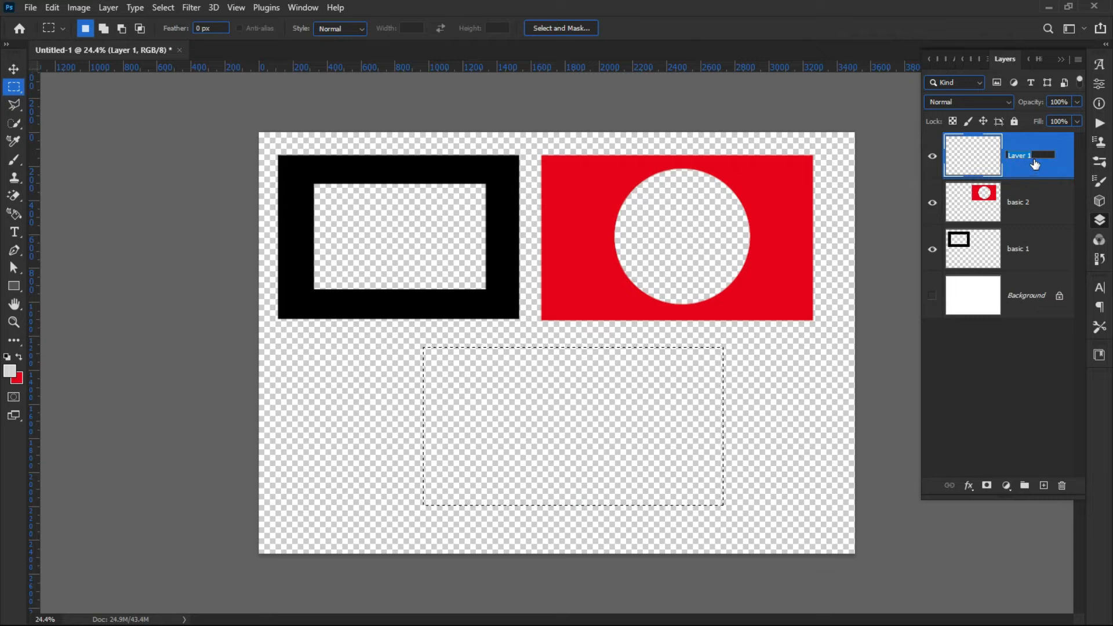
pyautogui.moveTo(1036, 155); pyautogui.dragTo(995, 155)
pyautogui.write('b')
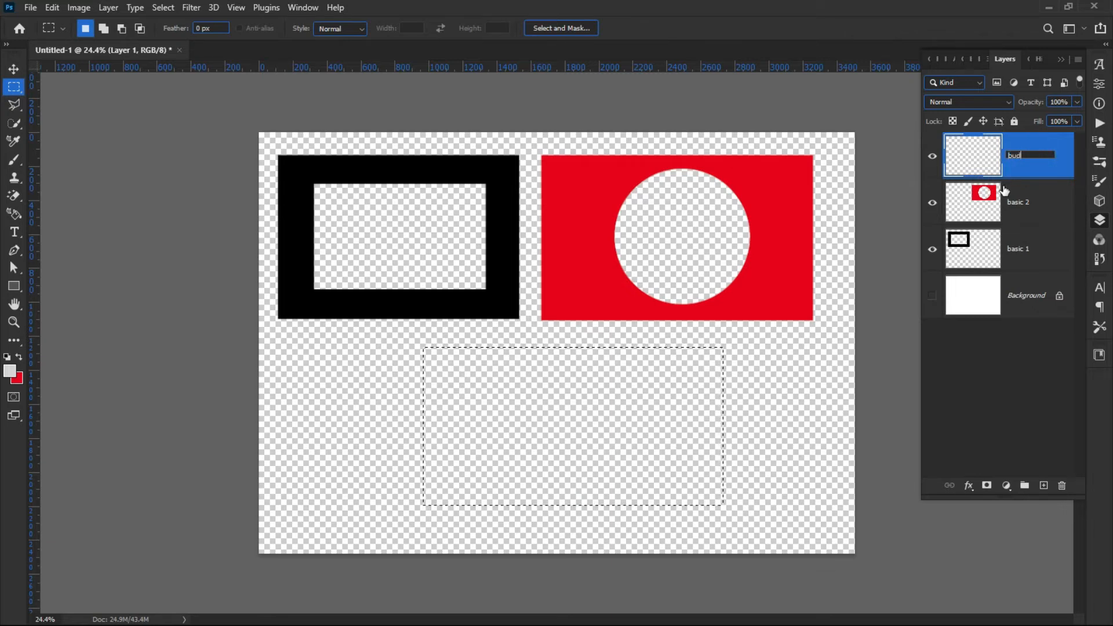
pyautogui.write('us')
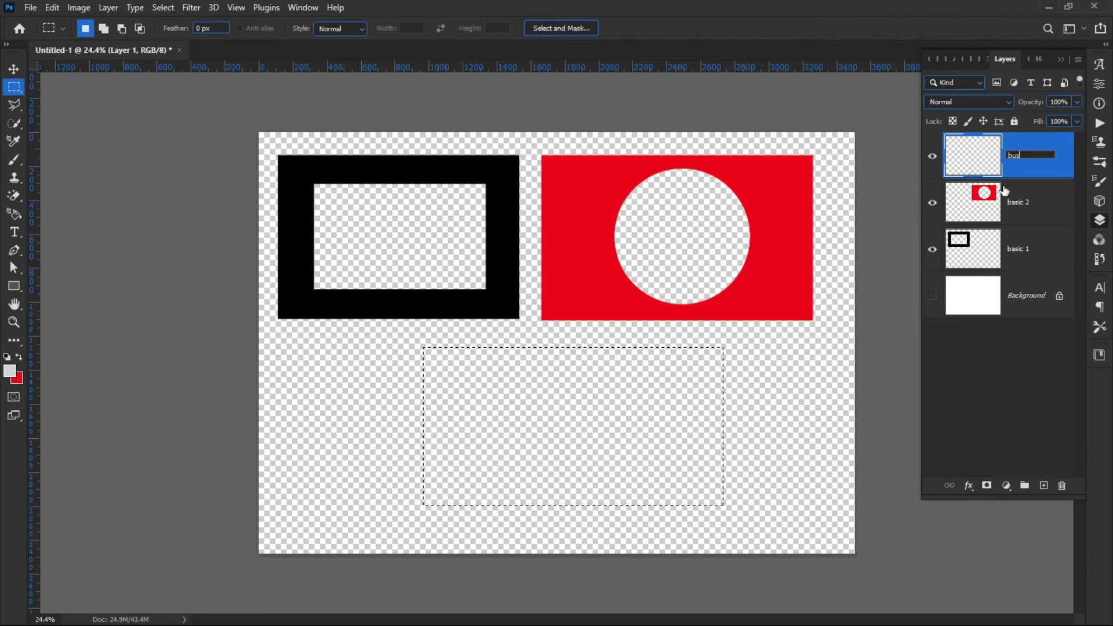
pyautogui.write('iness card')
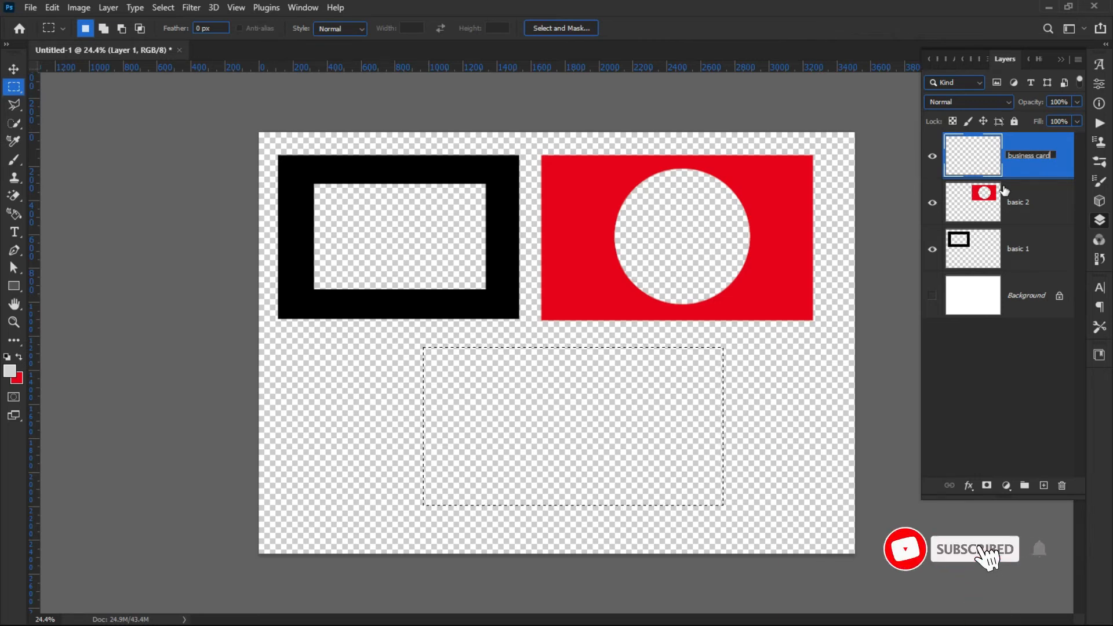
pyautogui.press('Return')
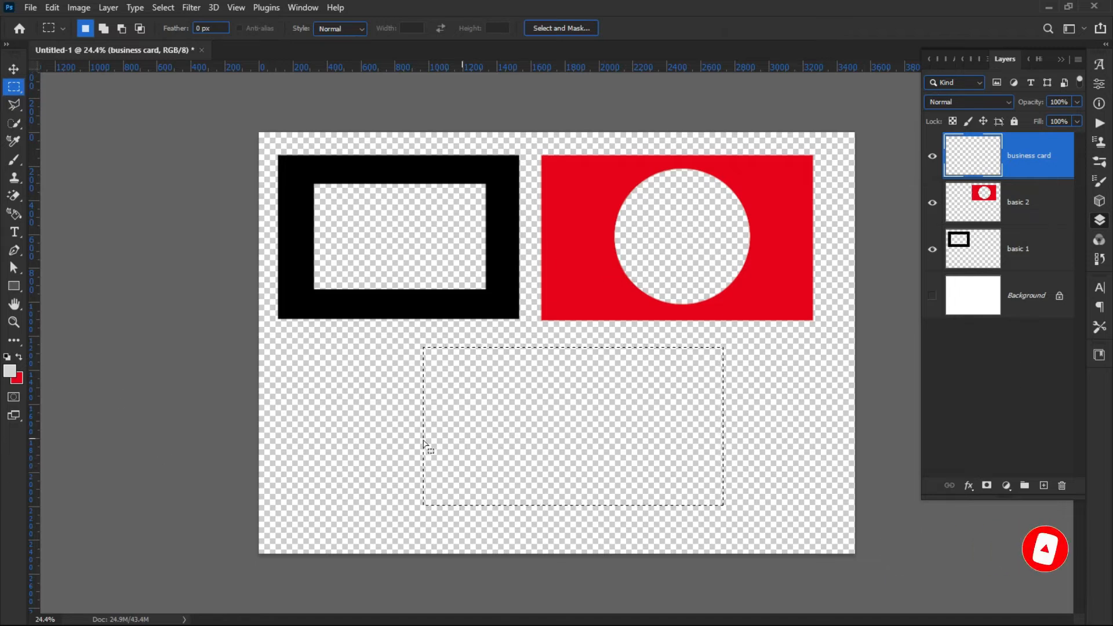
# Set the background colour to dark blue 05059b in the Color Picker.
pyautogui.click(18, 380)
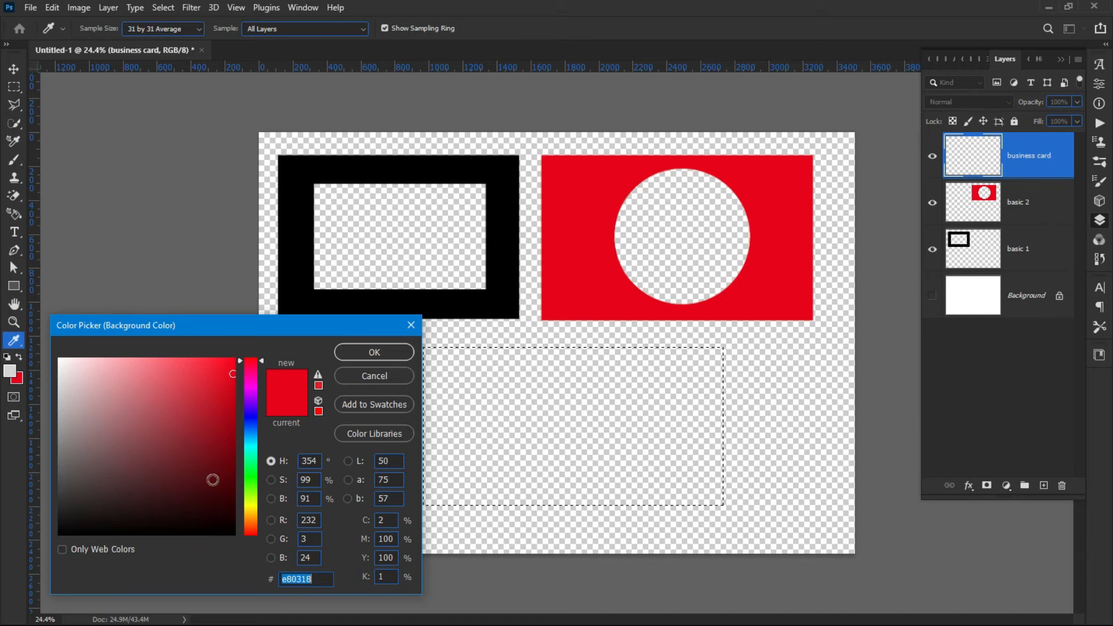
pyautogui.click(253, 490)
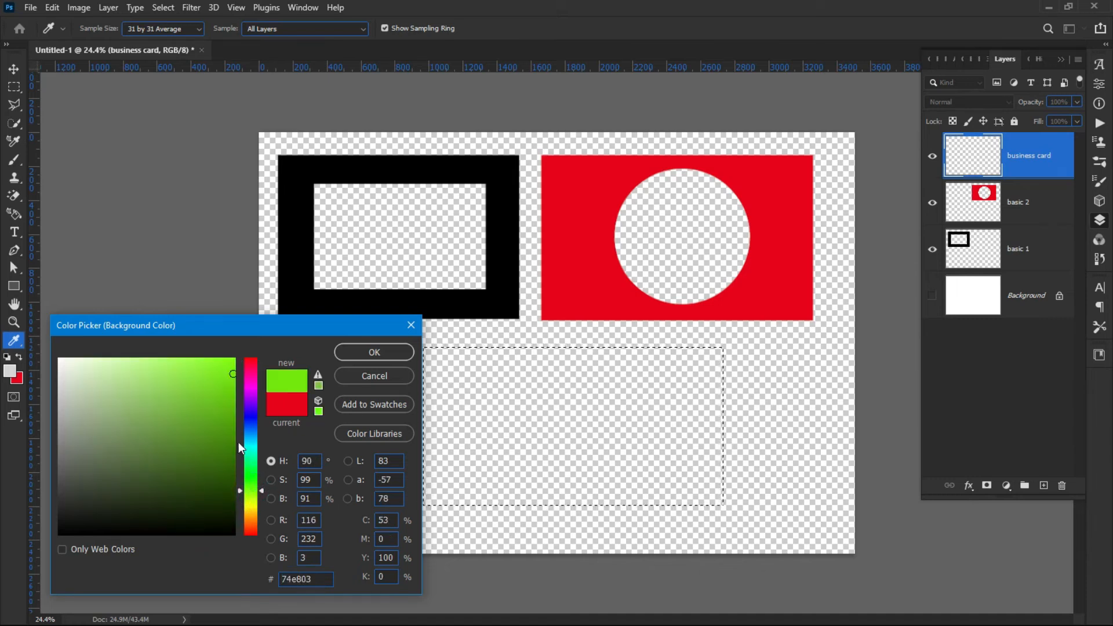
pyautogui.click(246, 380)
pyautogui.moveTo(249, 377); pyautogui.dragTo(250, 356)
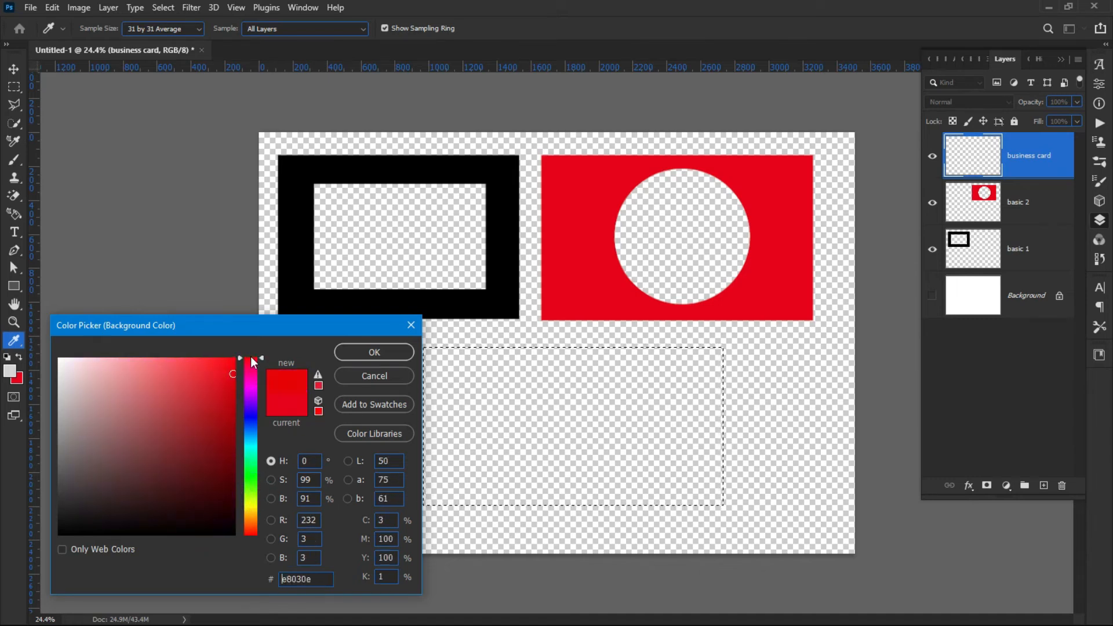
pyautogui.click(249, 510)
pyautogui.moveTo(248, 496); pyautogui.dragTo(239, 418)
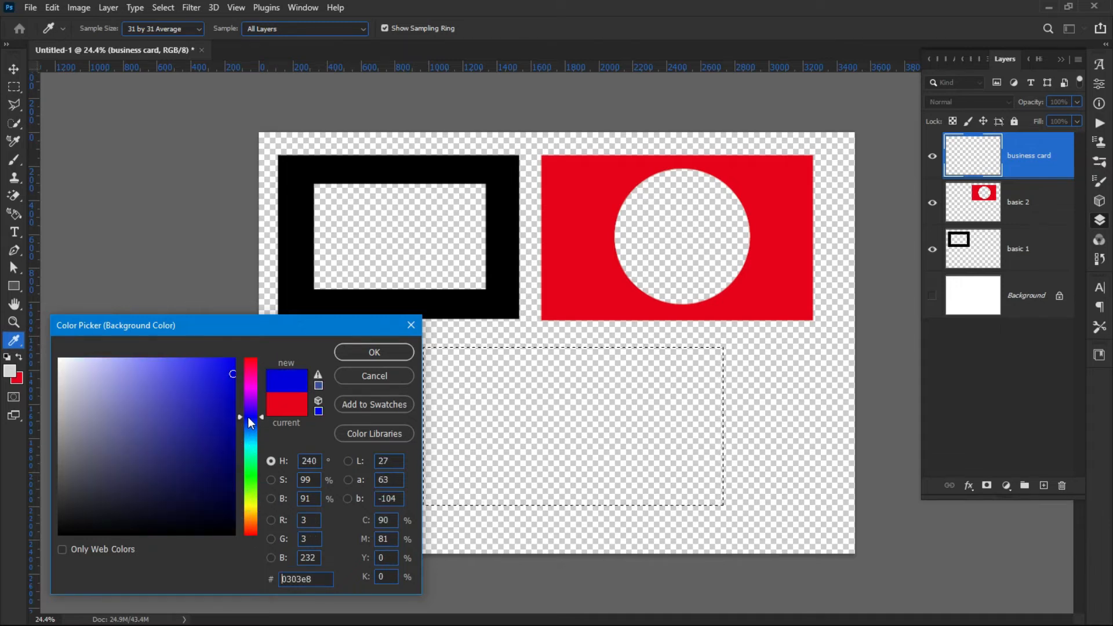
pyautogui.click(230, 427)
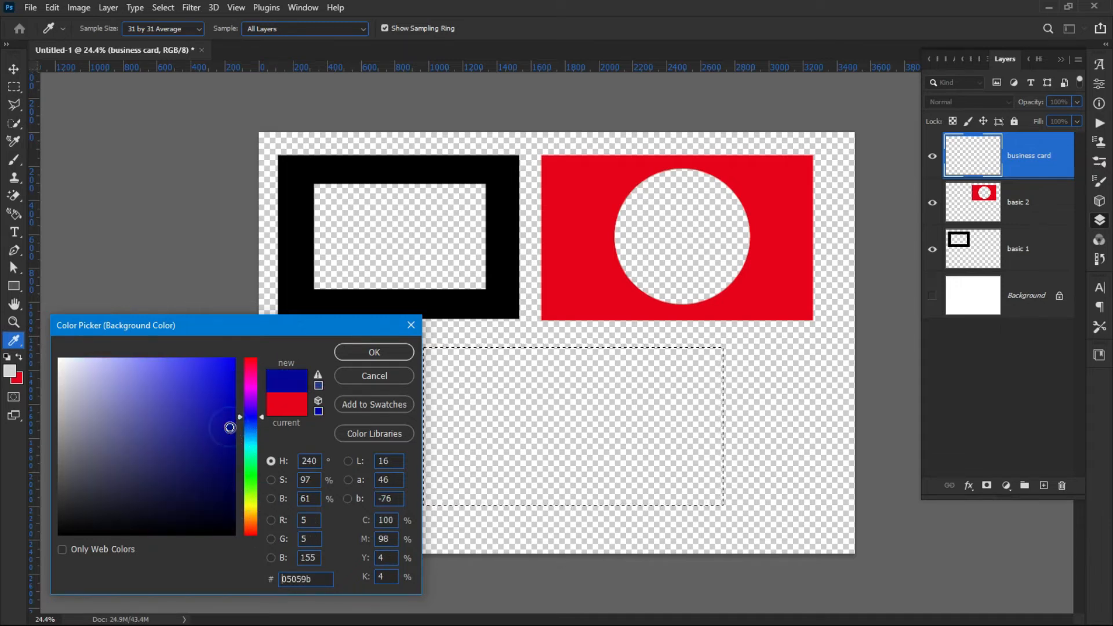
pyautogui.click(374, 352)
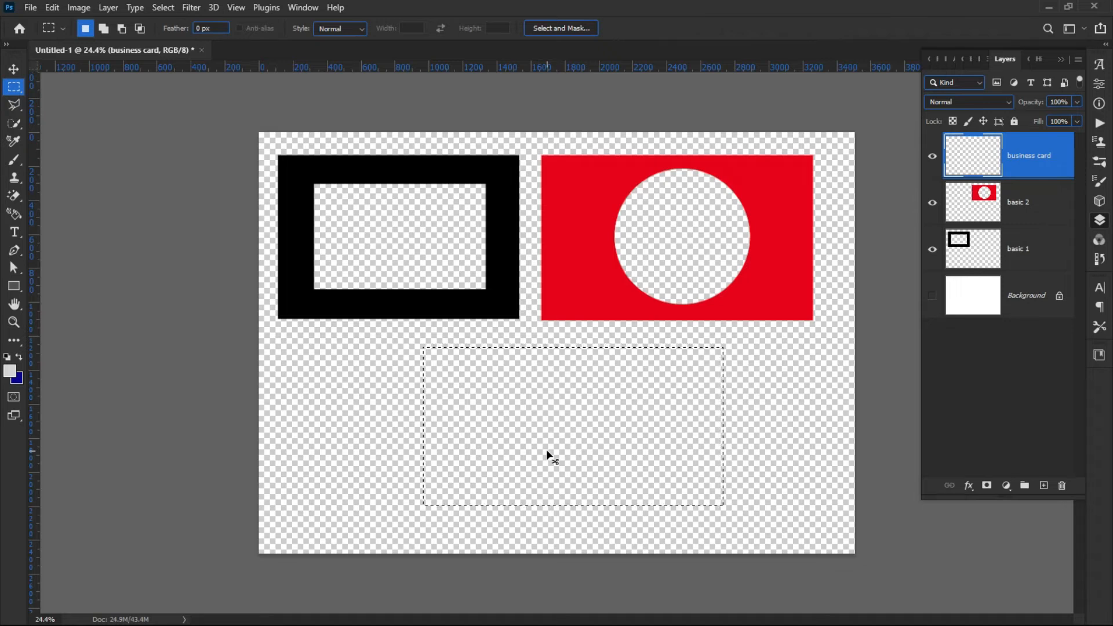
# Fill the rectangular selection on business card with the background colour, then deselect it.
pyautogui.hotkey('ctrl', 'BackSpace')
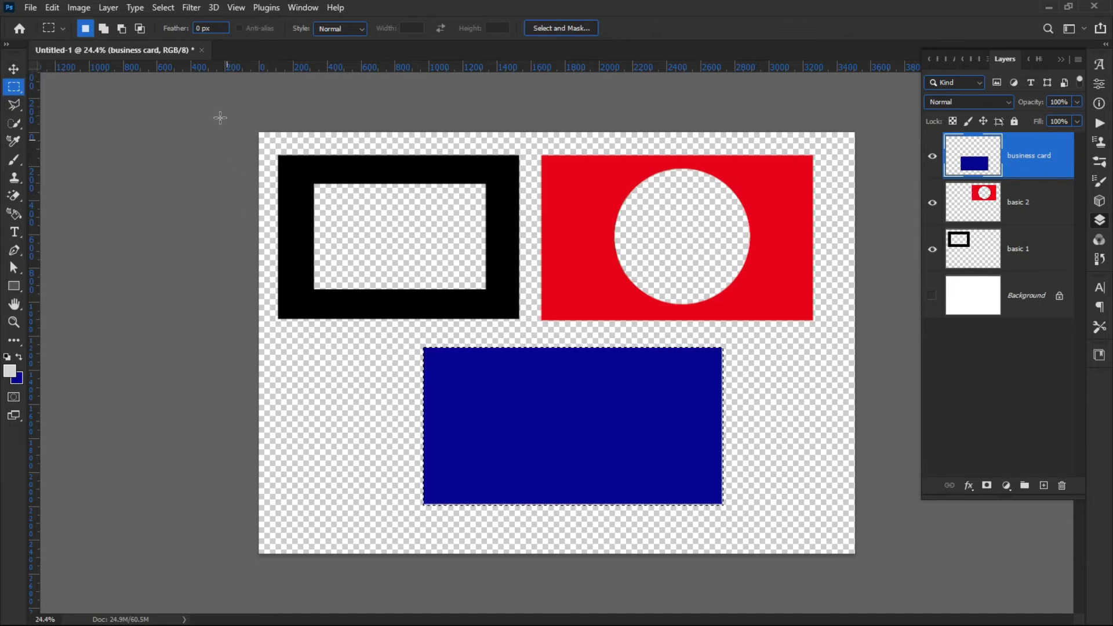
pyautogui.click(158, 8)
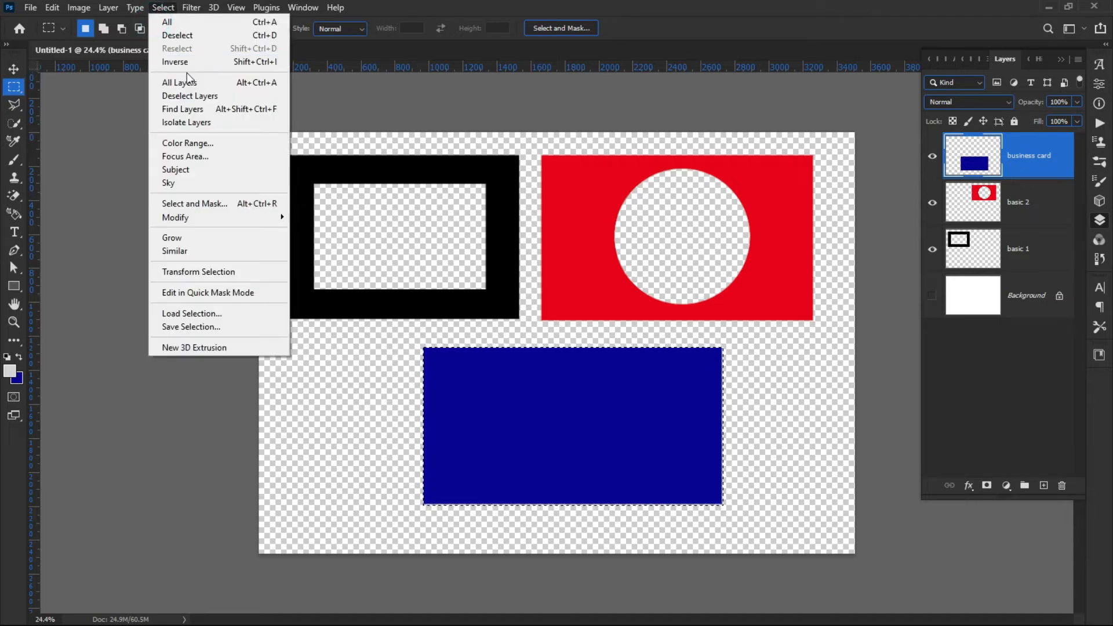
pyautogui.click(185, 37)
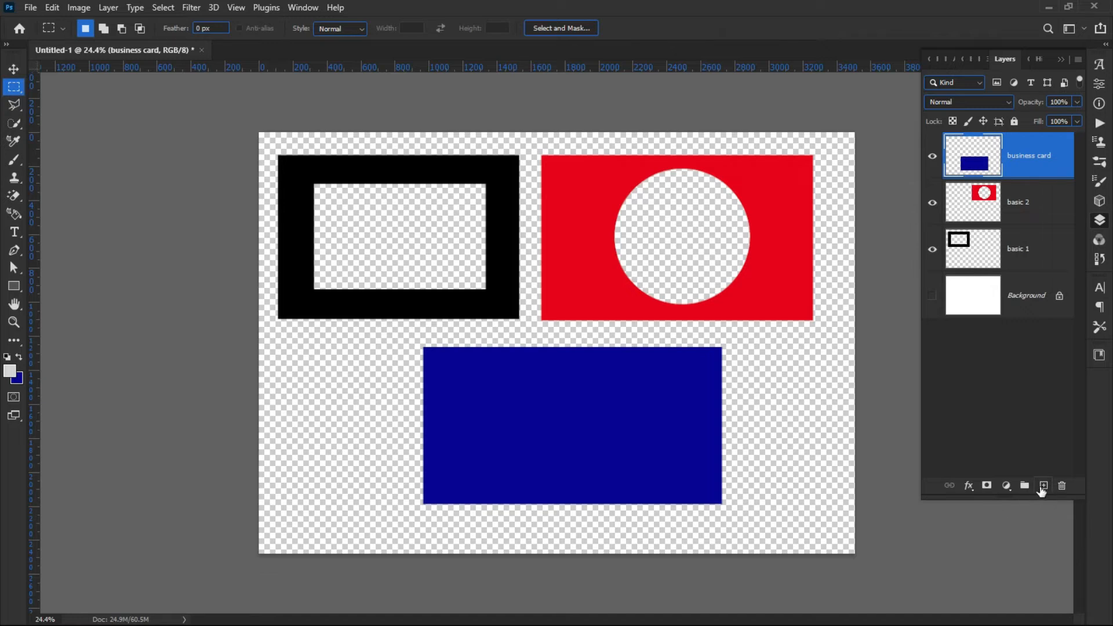
# Add a new layer, select a strip across the lower part of the blue card, and fill it with white background colour ffffff.
pyautogui.click(1043, 486)
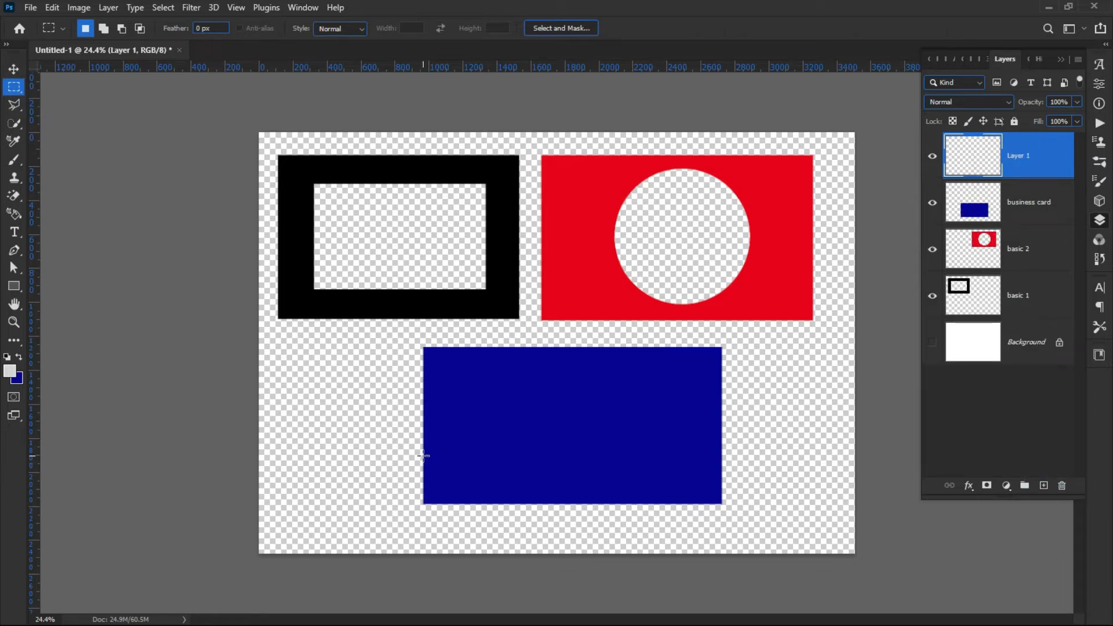
pyautogui.moveTo(423, 456); pyautogui.dragTo(721, 504)
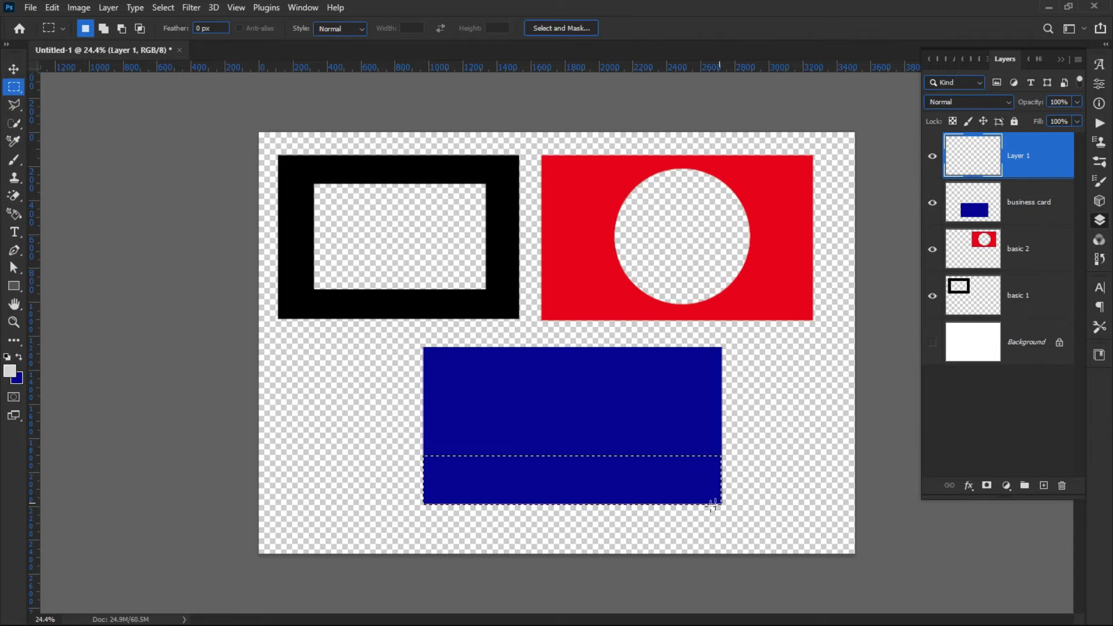
pyautogui.click(21, 384)
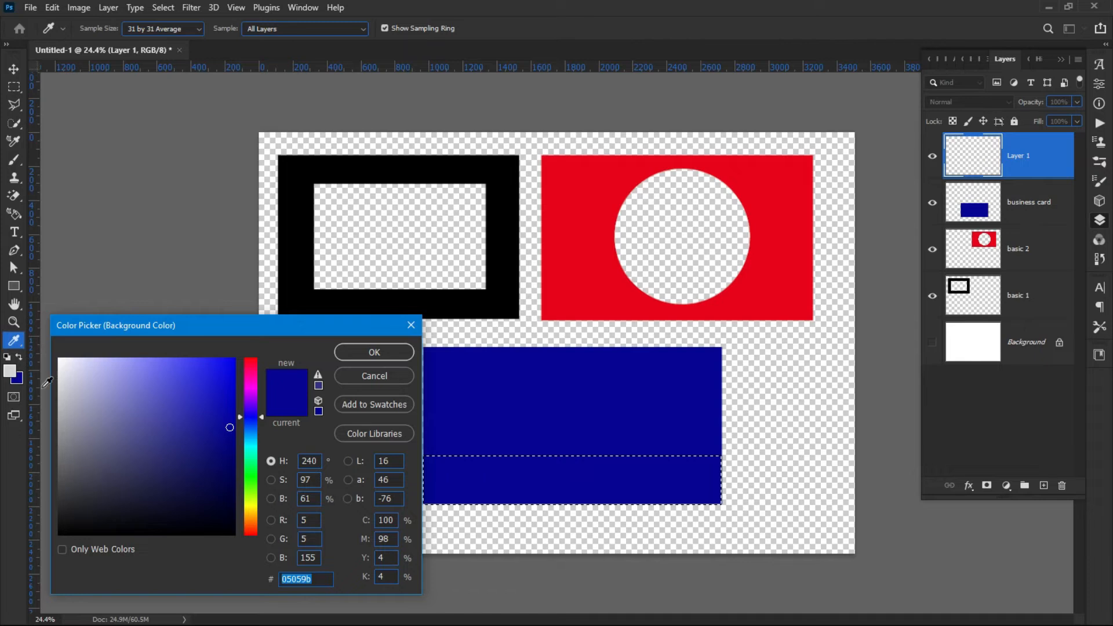
pyautogui.moveTo(73, 377); pyautogui.dragTo(59, 359)
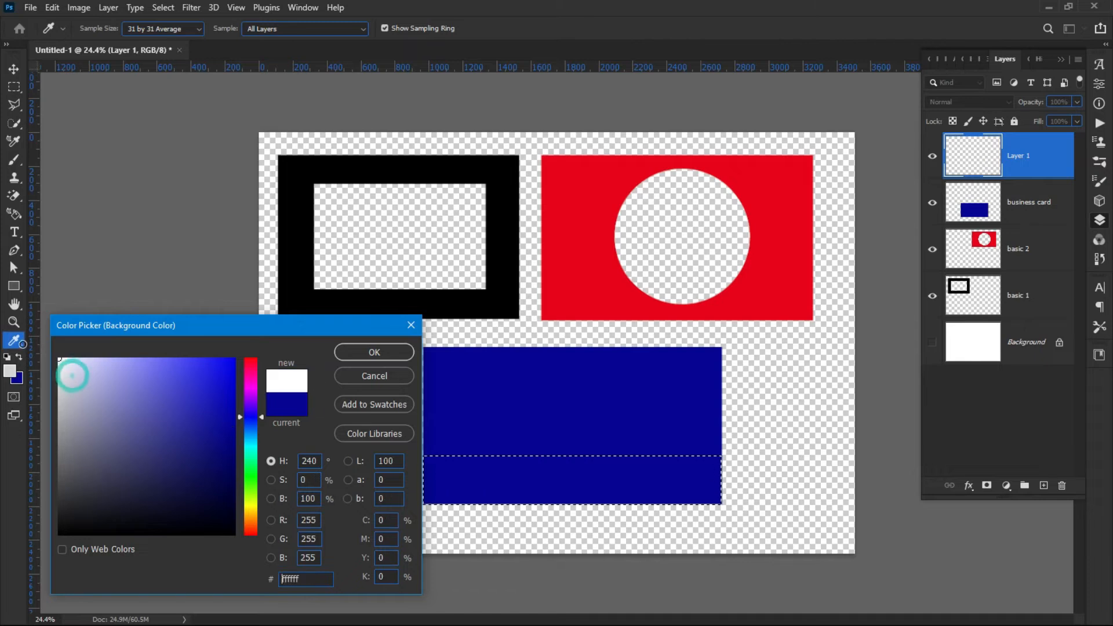
pyautogui.click(373, 353)
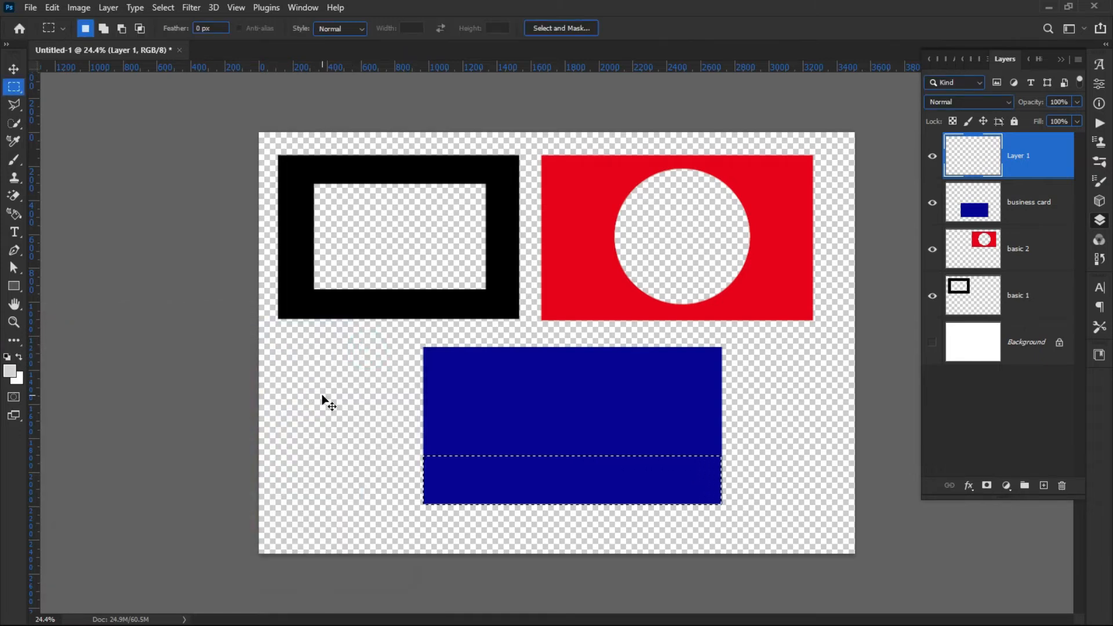
pyautogui.hotkey('ctrl', 'BackSpace')
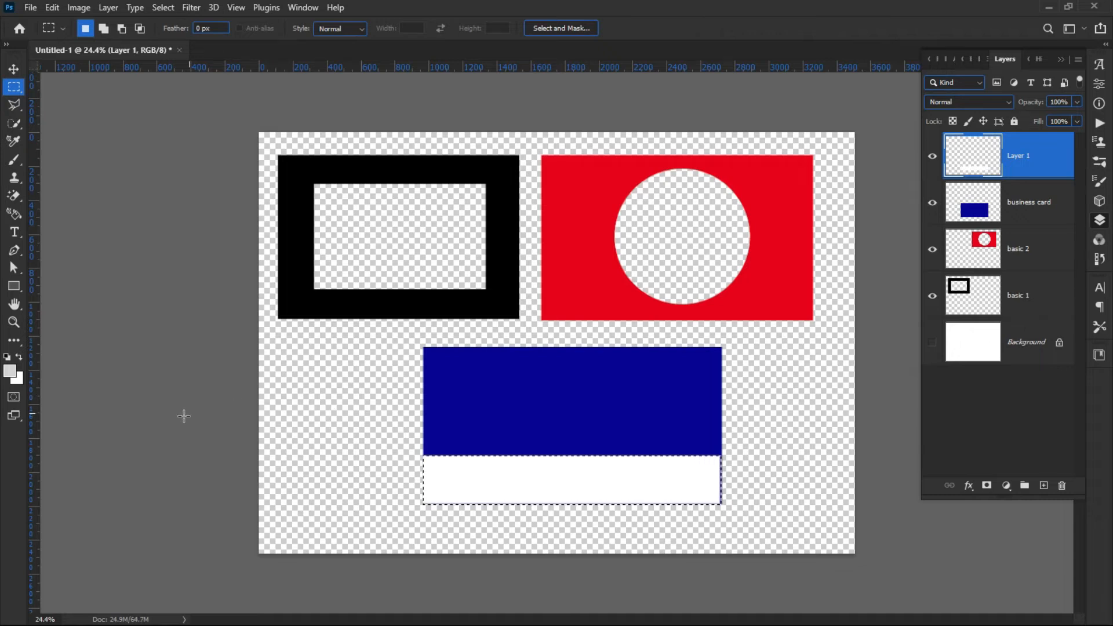
# Deselect, then transform the white strip narrower and shift it up so it sits inset within the blue card.
pyautogui.click(186, 318)
pyautogui.click(12, 69)
pyautogui.click(251, 426)
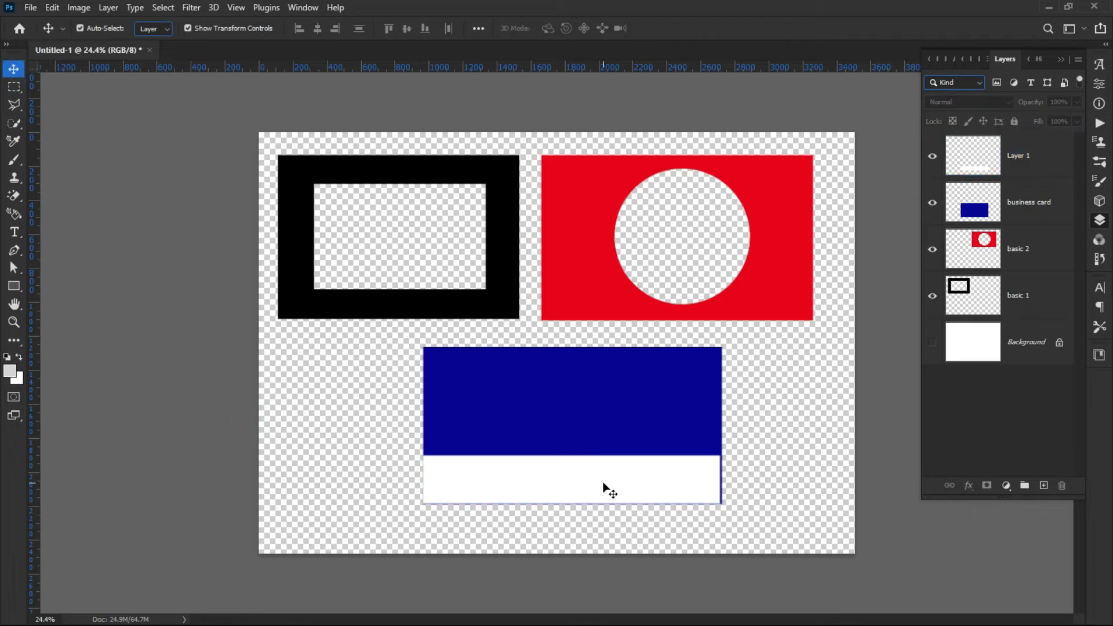
pyautogui.click(470, 487)
pyautogui.click(419, 481)
pyautogui.moveTo(420, 483); pyautogui.dragTo(439, 481)
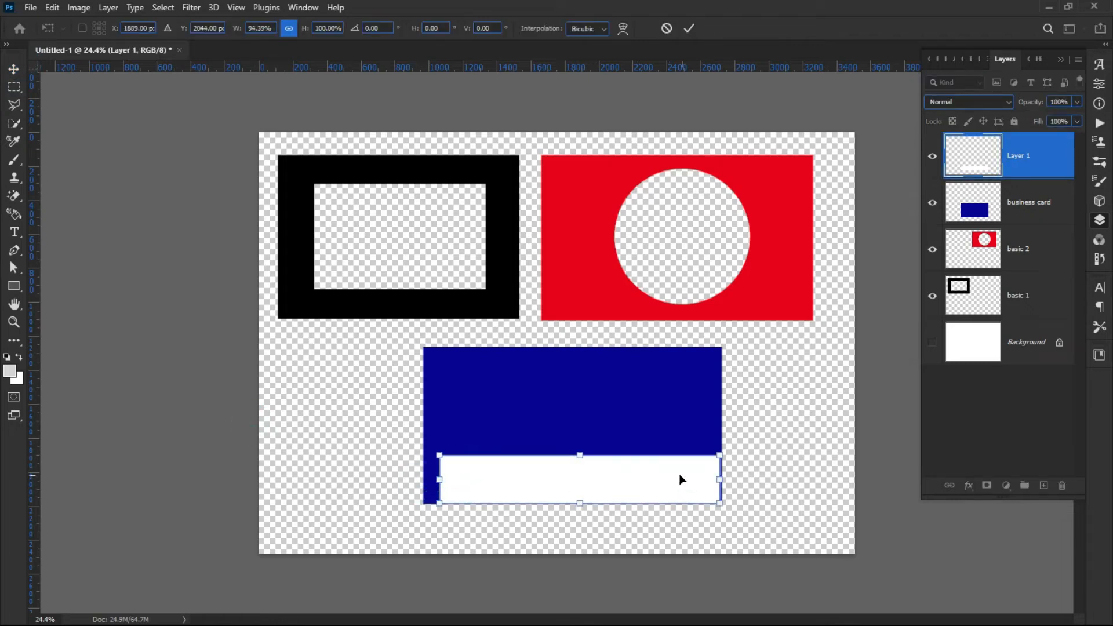
pyautogui.moveTo(720, 484); pyautogui.dragTo(703, 481)
pyautogui.moveTo(552, 475)
pyautogui.mouseDown()
pyautogui.moveTo(559, 466)
pyautogui.moveTo(550, 468)
pyautogui.mouseUp()
pyautogui.click(340, 444)
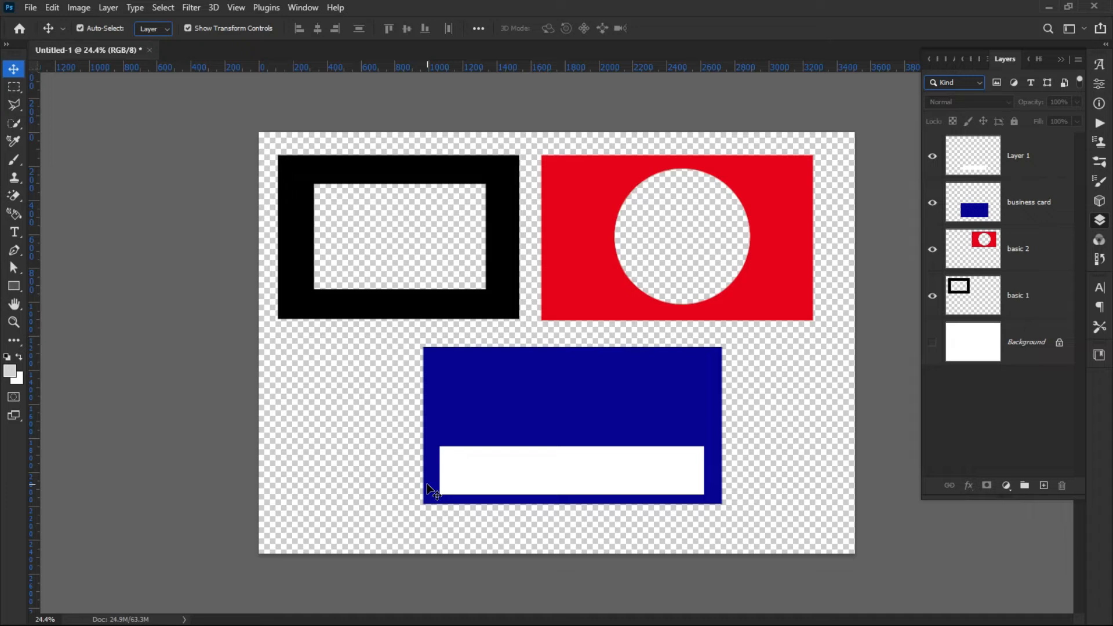
# Select all the design layers on the canvas and delete them, leaving only the Background.
pyautogui.click(554, 296)
pyautogui.click(396, 411)
pyautogui.moveTo(219, 180); pyautogui.dragTo(837, 530)
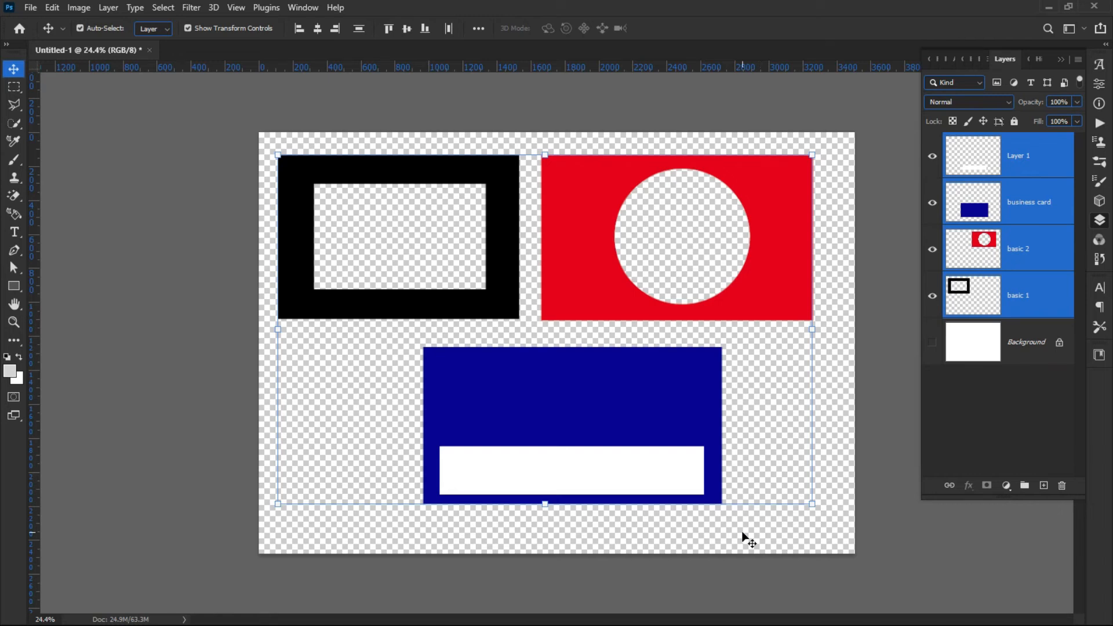
pyautogui.press('Delete')
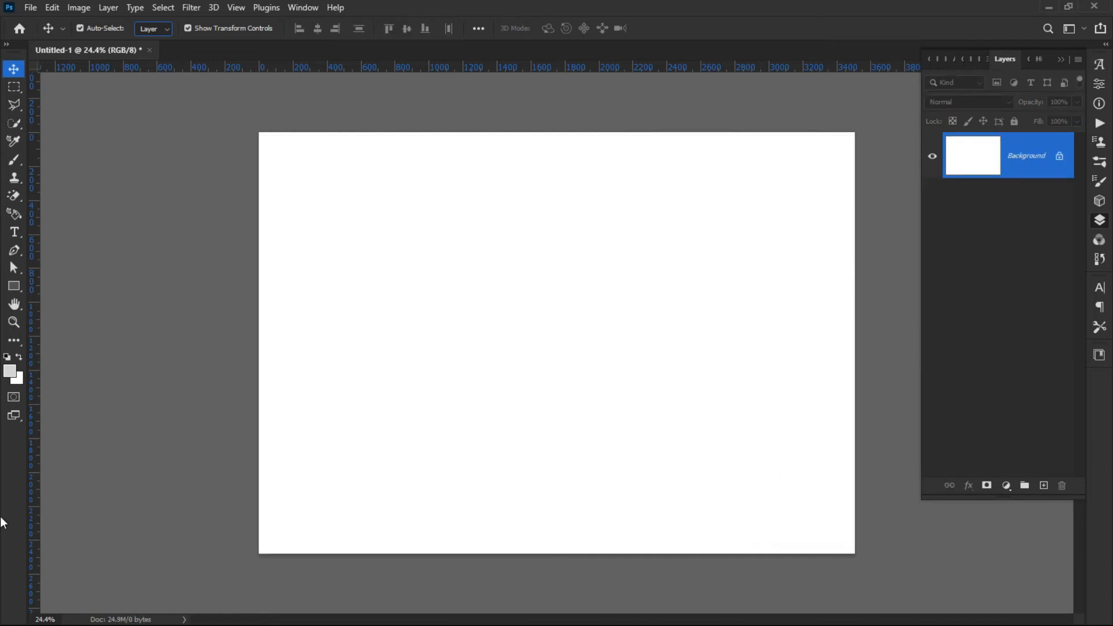
# Draw a circular elliptical selection and add a tall rectangular selection to its right on the blank canvas.
pyautogui.click(15, 87)
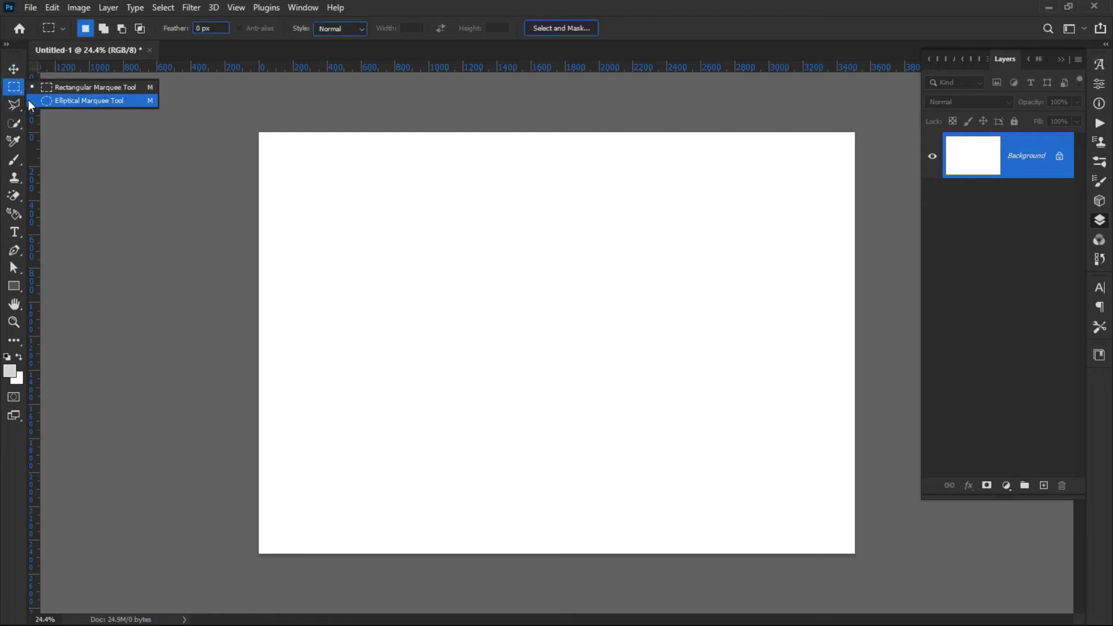
pyautogui.click(41, 103)
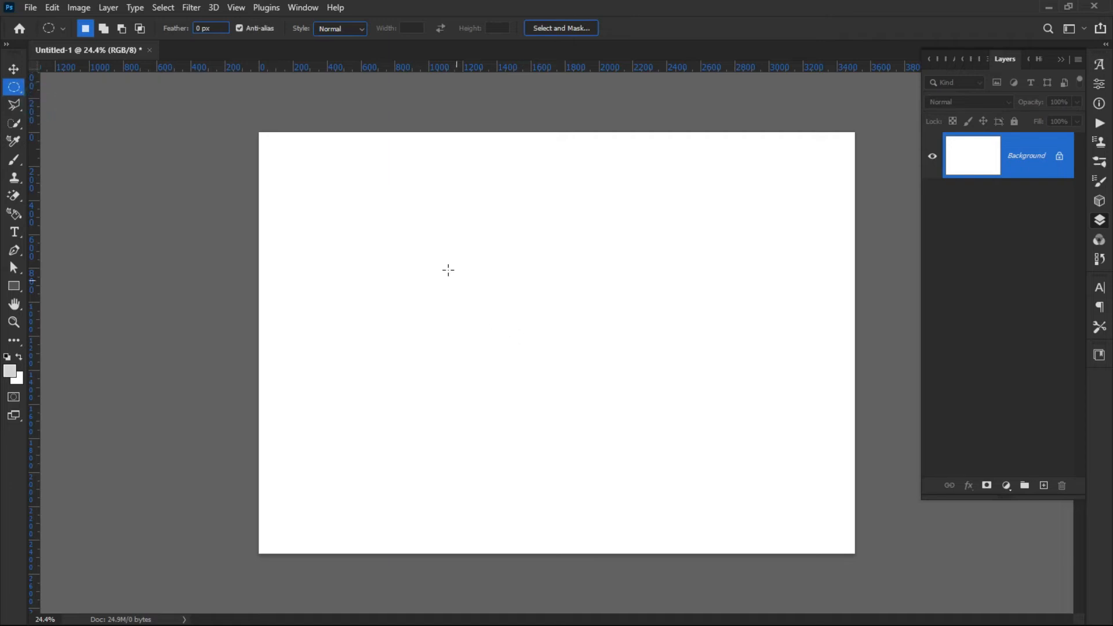
pyautogui.moveTo(346, 198); pyautogui.dragTo(561, 412)
pyautogui.rightClick(14, 87)
pyautogui.click(42, 90)
pyautogui.moveTo(671, 235); pyautogui.dragTo(821, 497)
pyautogui.moveTo(423, 358); pyautogui.dragTo(410, 371)
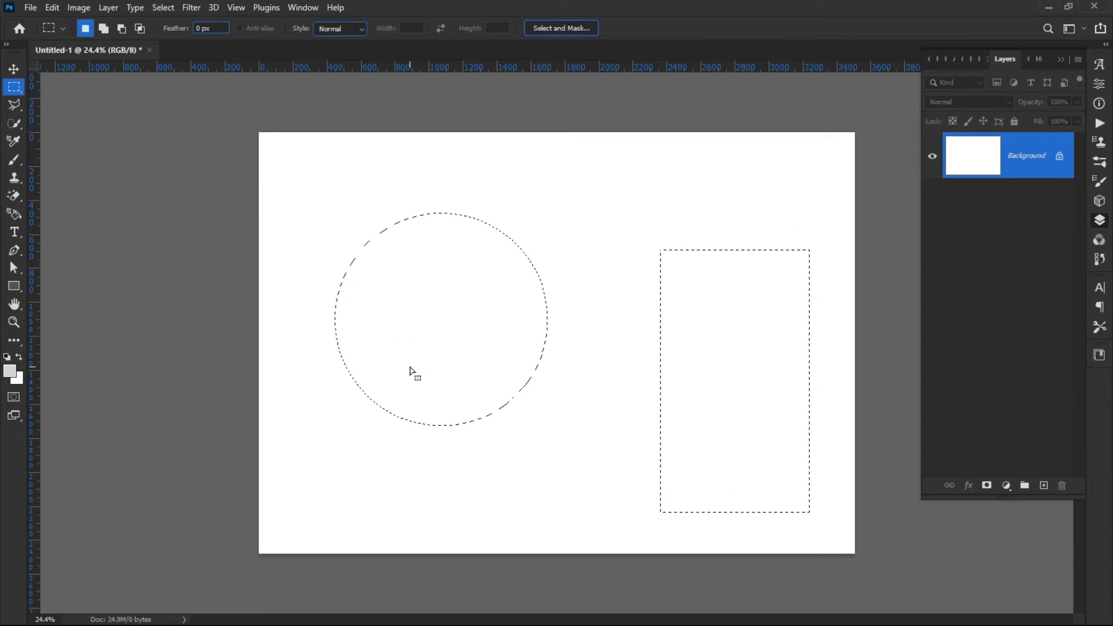
# Set the background colour to blue and fill the circle and rectangle selections with it on the Background.
pyautogui.click(13, 68)
pyautogui.moveTo(433, 355); pyautogui.dragTo(393, 314)
pyautogui.moveTo(453, 377); pyautogui.dragTo(477, 375)
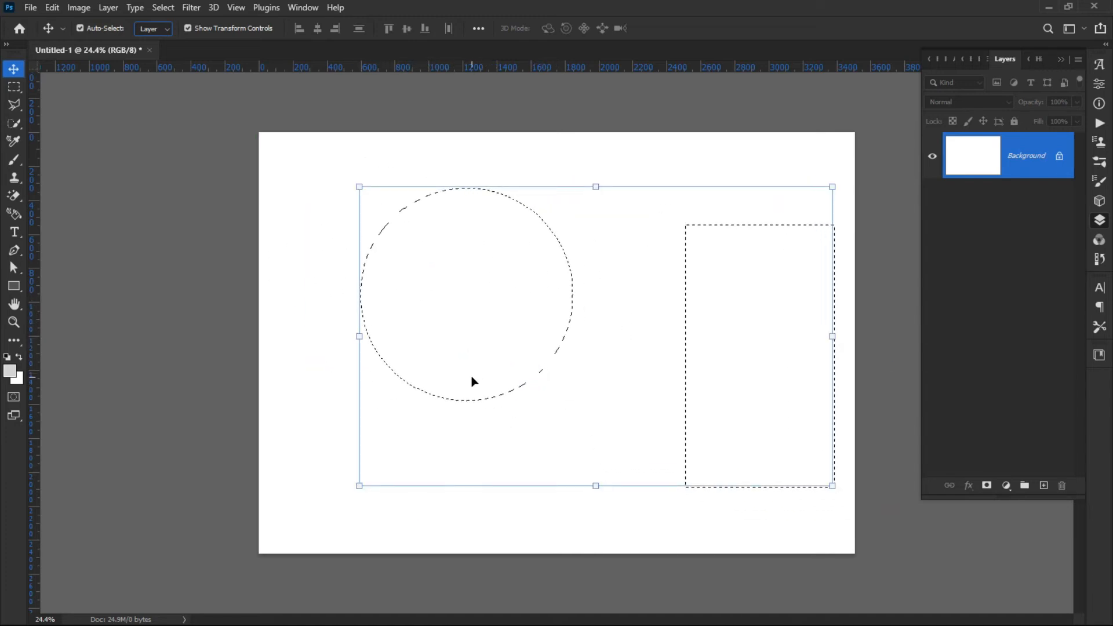
pyautogui.click(18, 380)
pyautogui.click(336, 354)
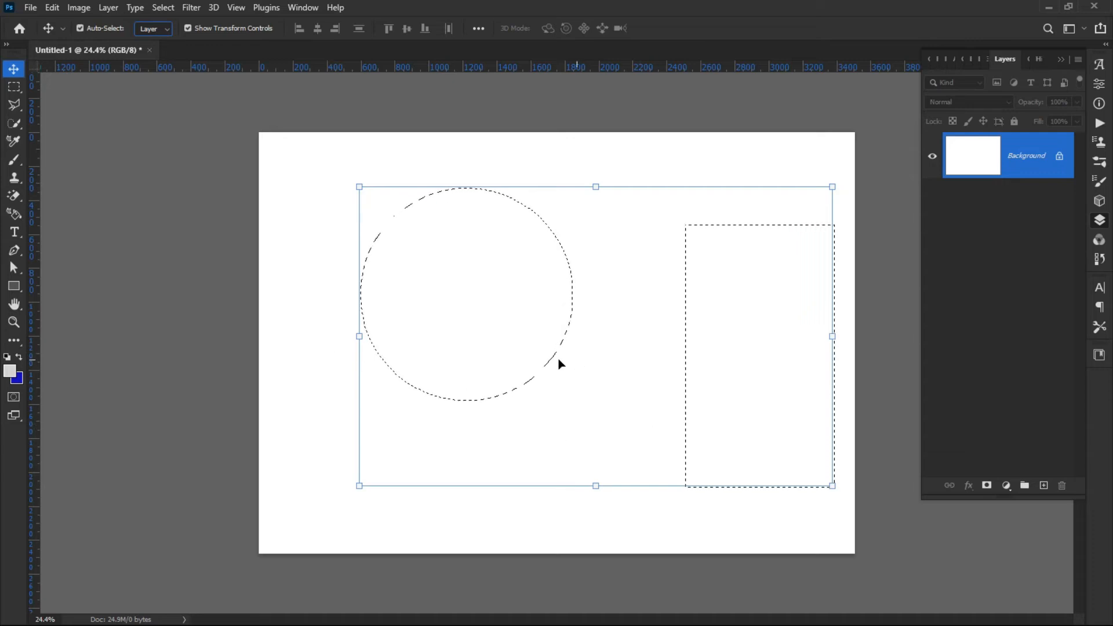
pyautogui.moveTo(502, 343); pyautogui.dragTo(472, 335)
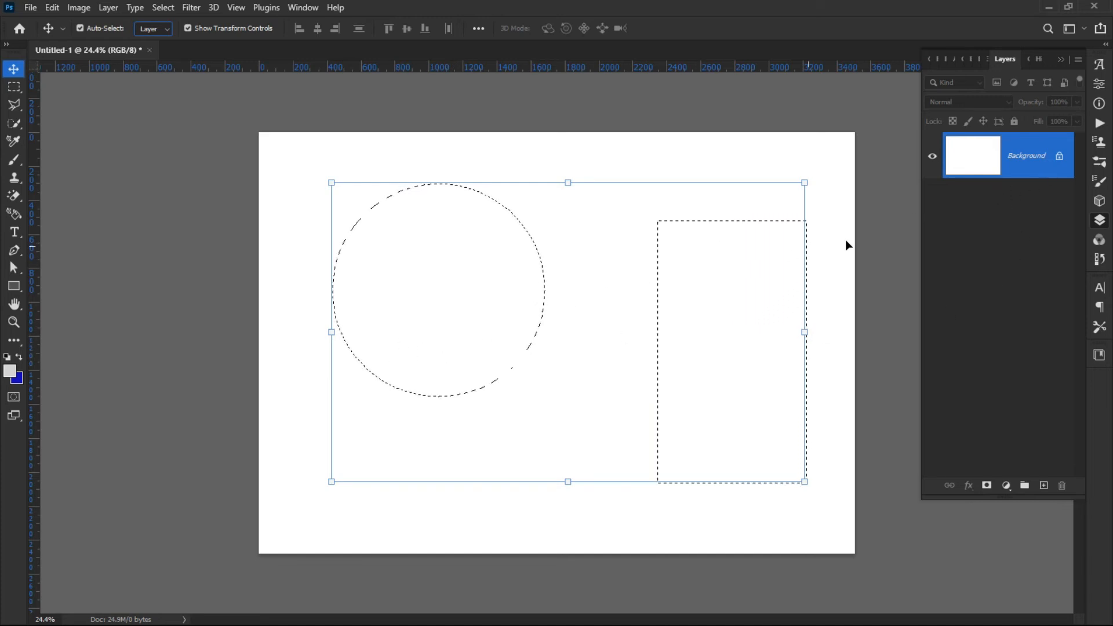
pyautogui.press('ctrl')
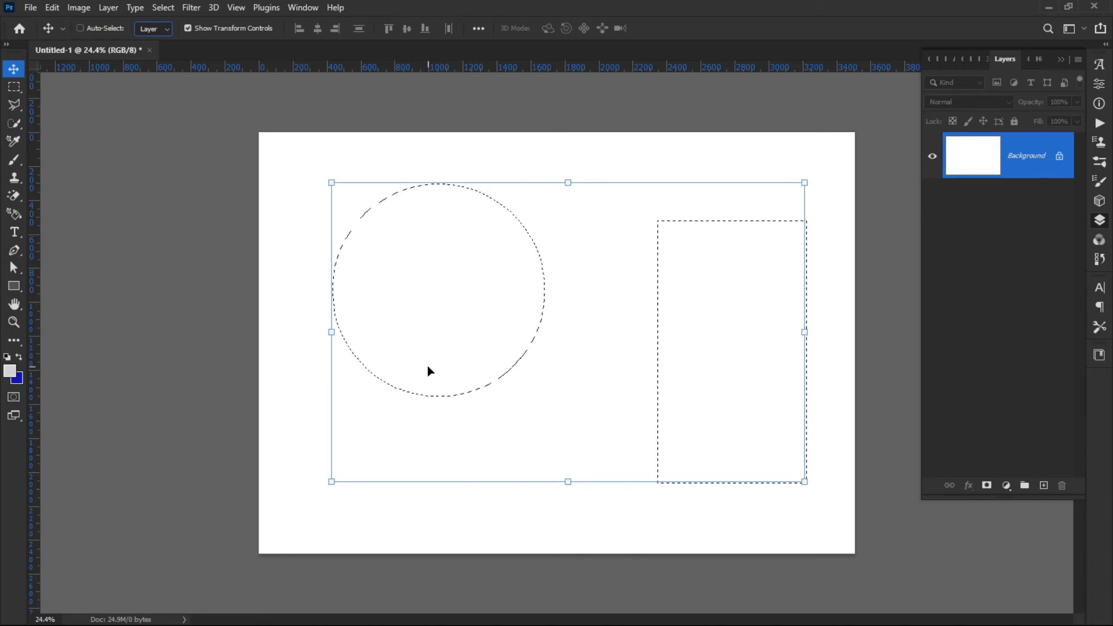
pyautogui.hotkey('ctrl', 'BackSpace')
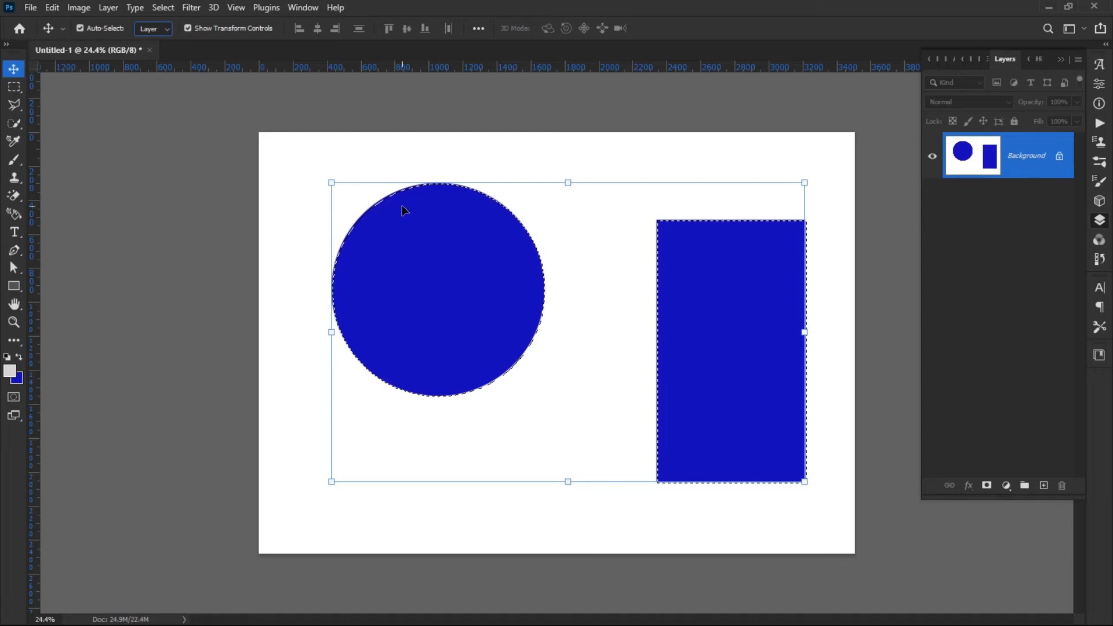
# Unlock the Background into a layer and move the blue shapes around, then undo back to the locked Background.
pyautogui.moveTo(445, 296)
pyautogui.mouseDown()
pyautogui.moveTo(441, 308)
pyautogui.moveTo(382, 321)
pyautogui.moveTo(440, 308)
pyautogui.mouseUp()
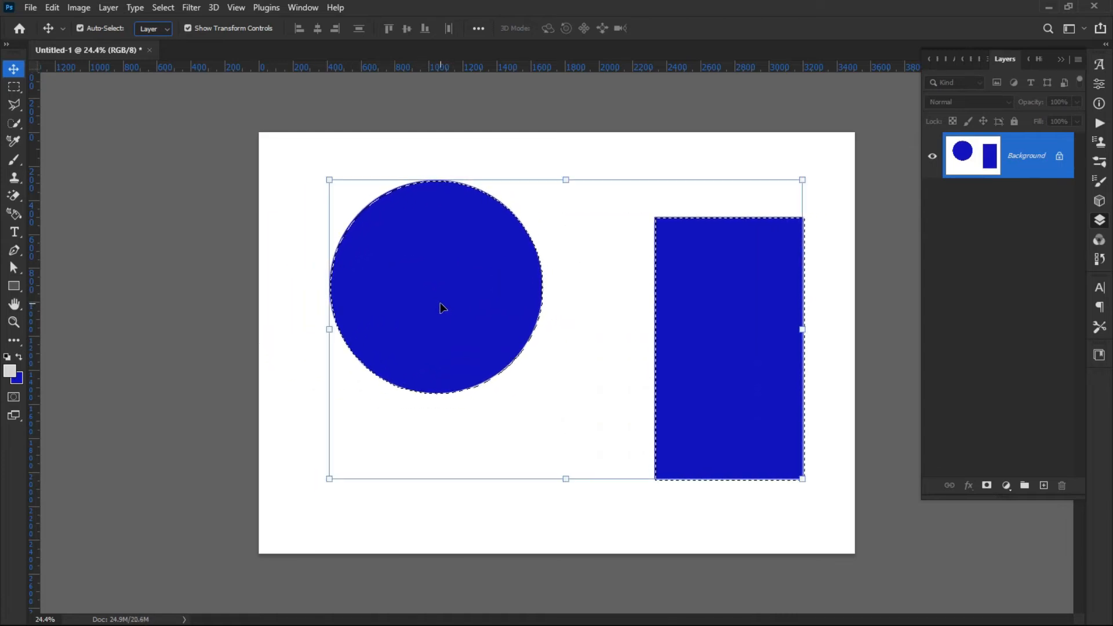
pyautogui.click(1060, 157)
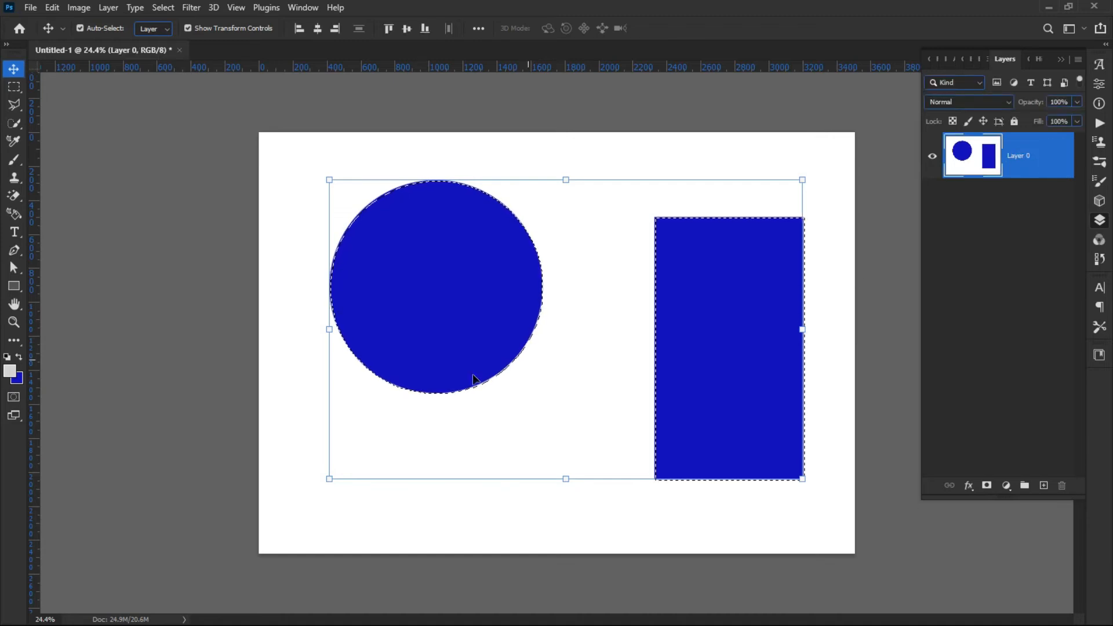
pyautogui.moveTo(450, 355); pyautogui.dragTo(452, 568)
pyautogui.moveTo(420, 482); pyautogui.dragTo(519, 419)
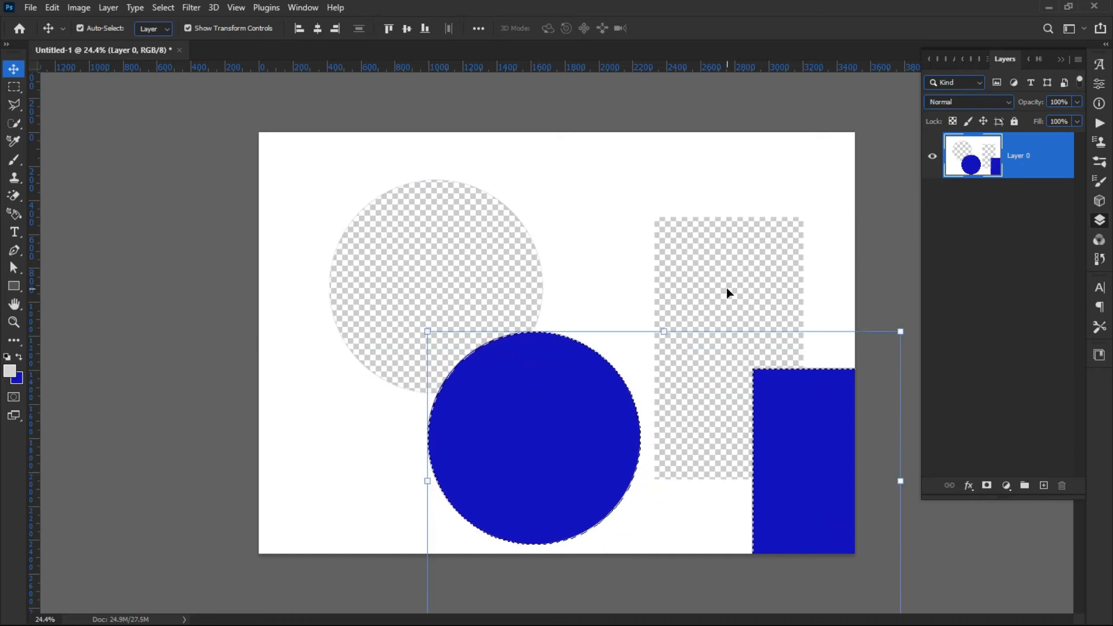
pyautogui.moveTo(524, 439); pyautogui.dragTo(432, 403)
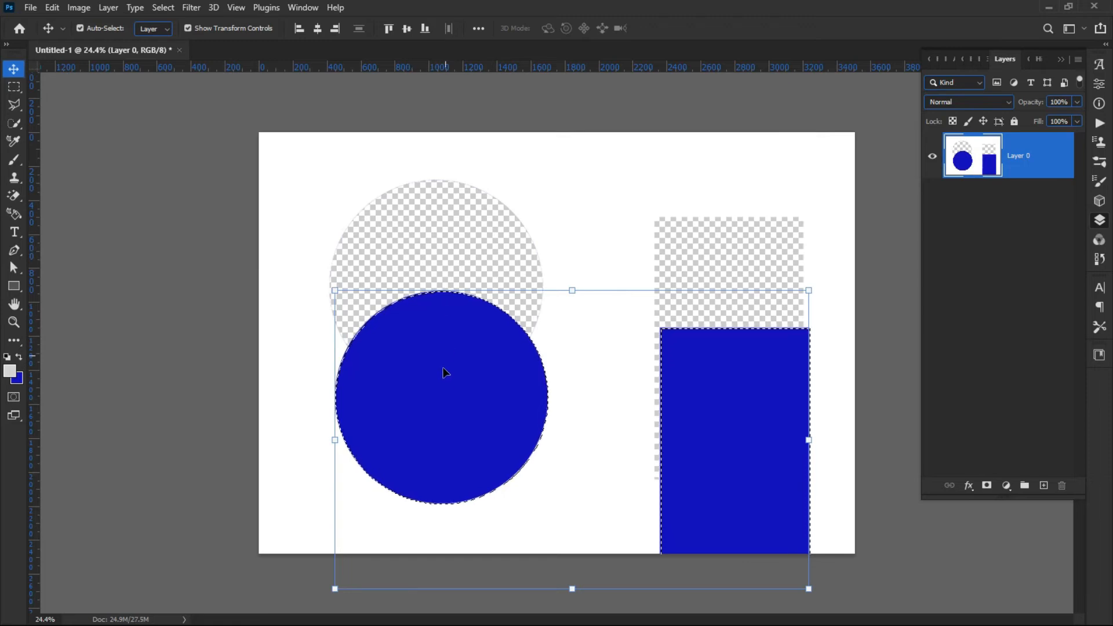
pyautogui.moveTo(440, 381); pyautogui.dragTo(435, 277)
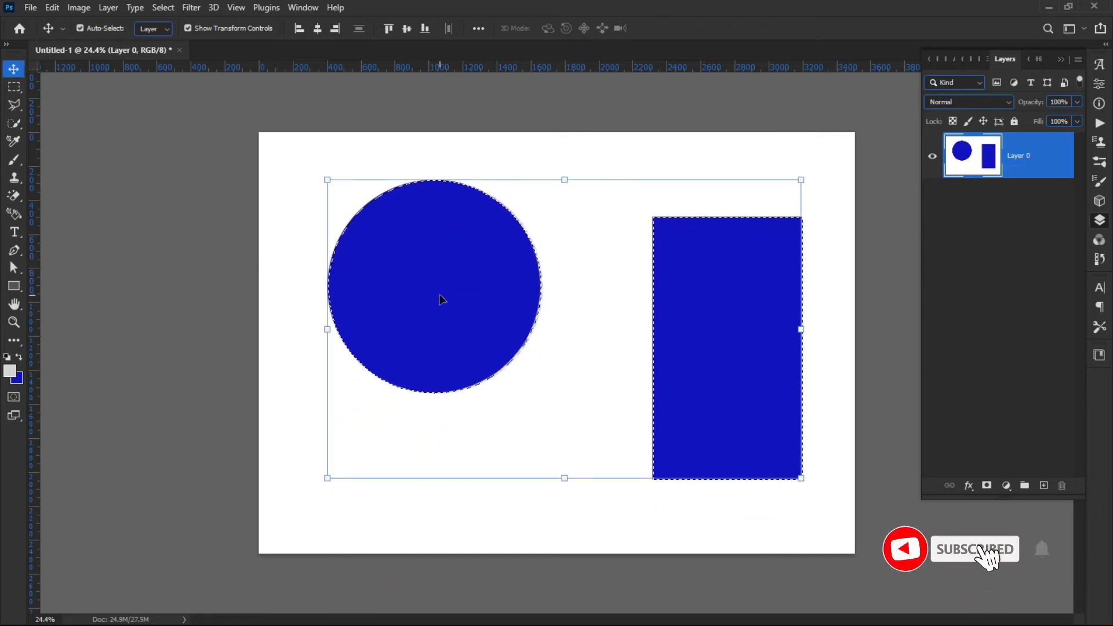
pyautogui.hotkey('ctrl', 'z')
pyautogui.hotkey('ctrl', 'z')
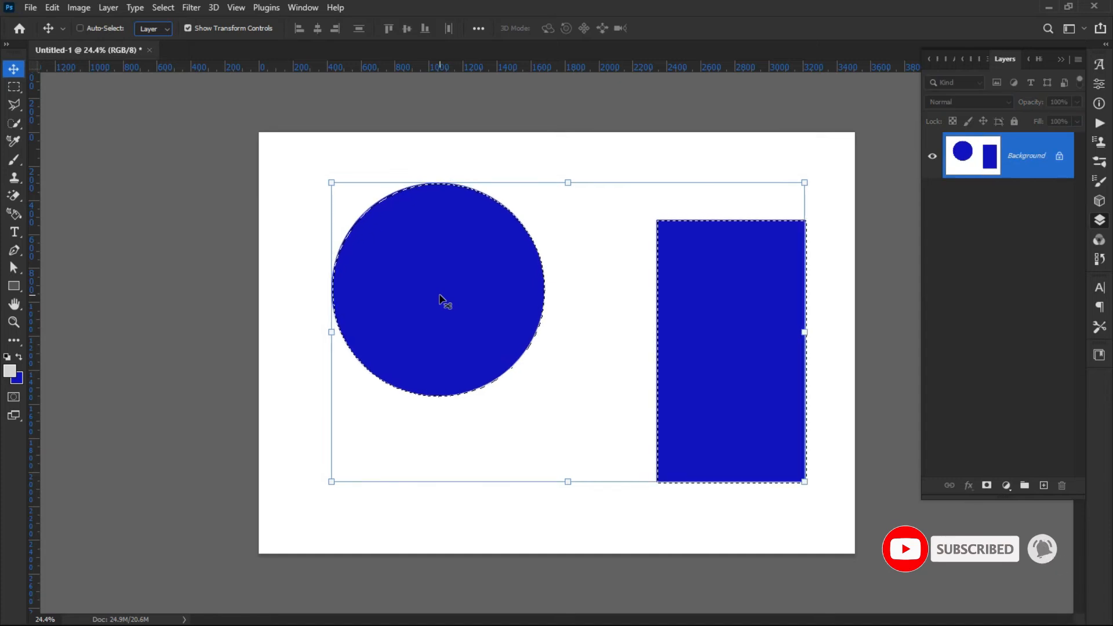
# Clear the blue fill from the Background and refill the selections with blue on a new layer.
pyautogui.press('Delete')
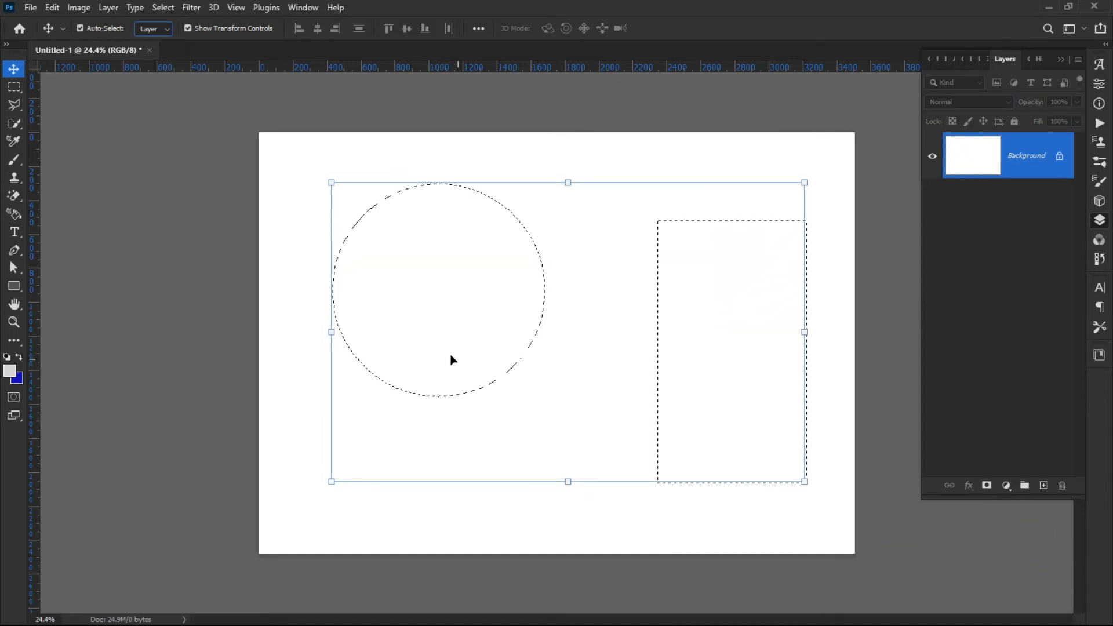
pyautogui.click(1043, 486)
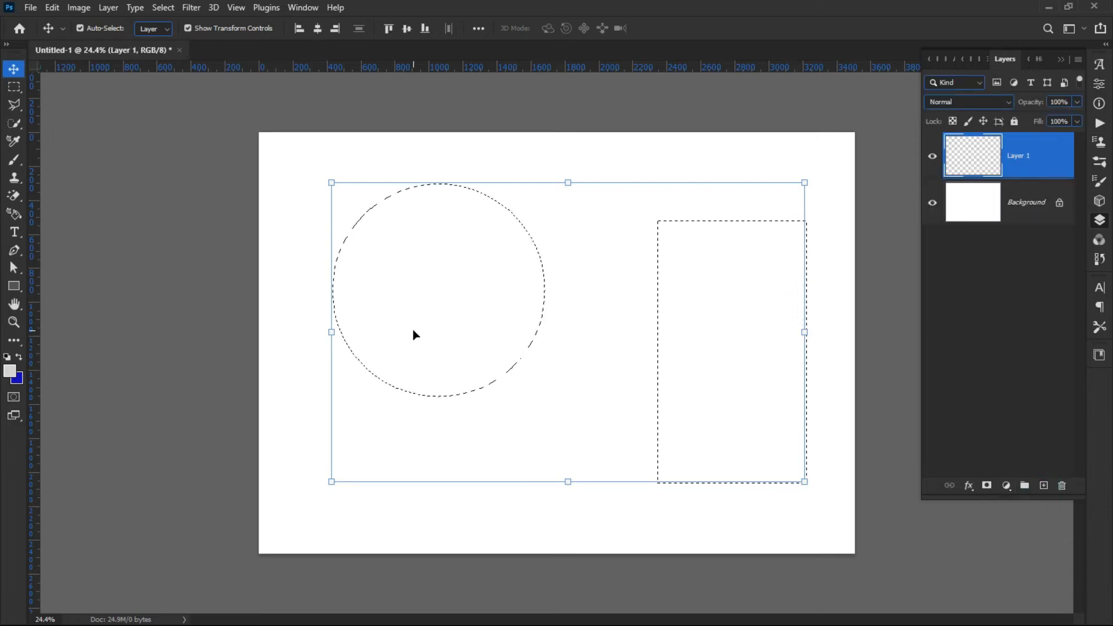
pyautogui.press('ctrl')
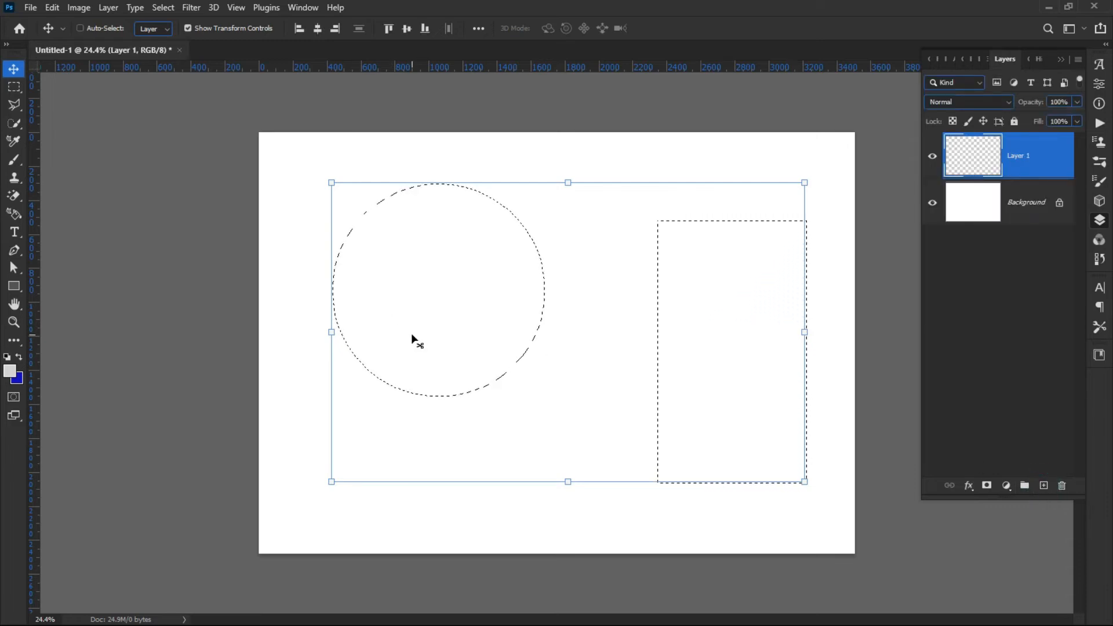
pyautogui.hotkey('ctrl', 'BackSpace')
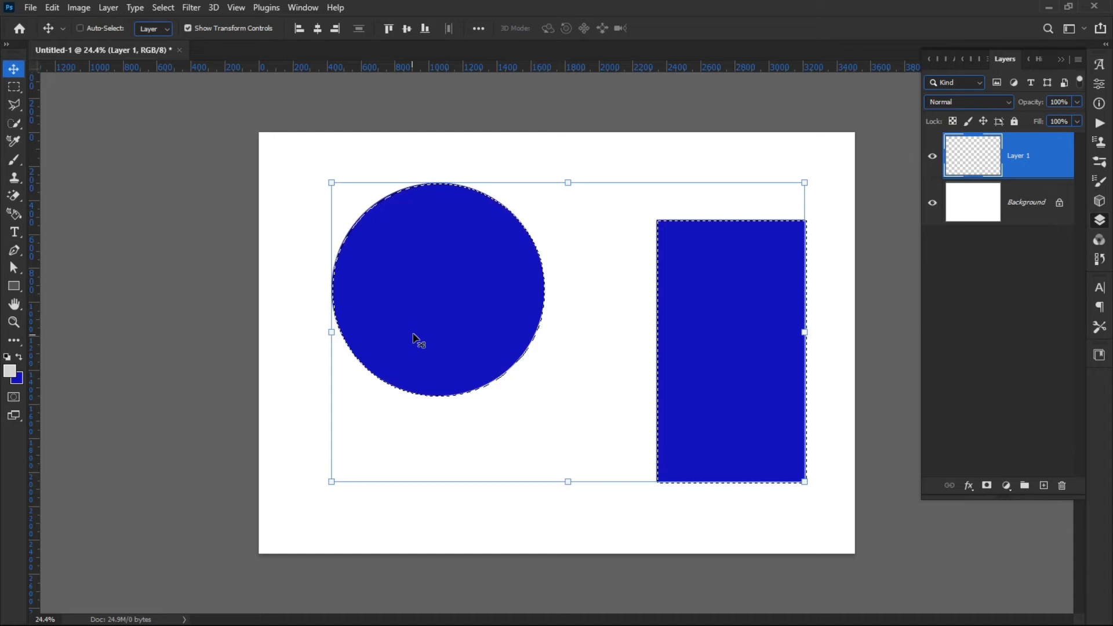
# Move the blue shapes on the new layer down and back up, then deselect and delete that layer.
pyautogui.moveTo(401, 300); pyautogui.dragTo(362, 491)
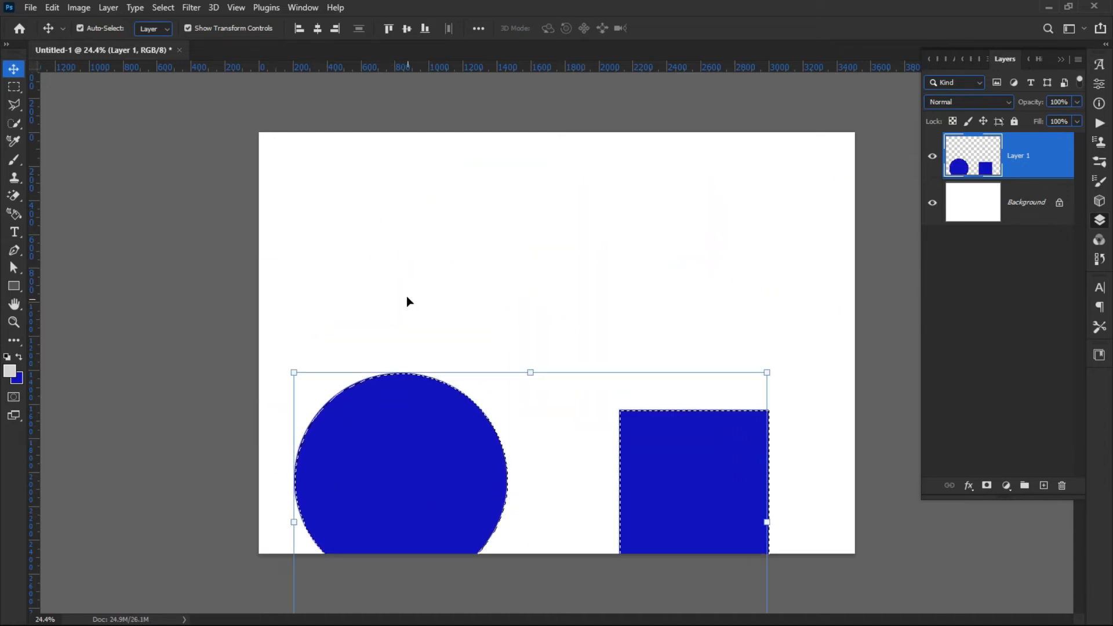
pyautogui.moveTo(356, 455); pyautogui.dragTo(381, 315)
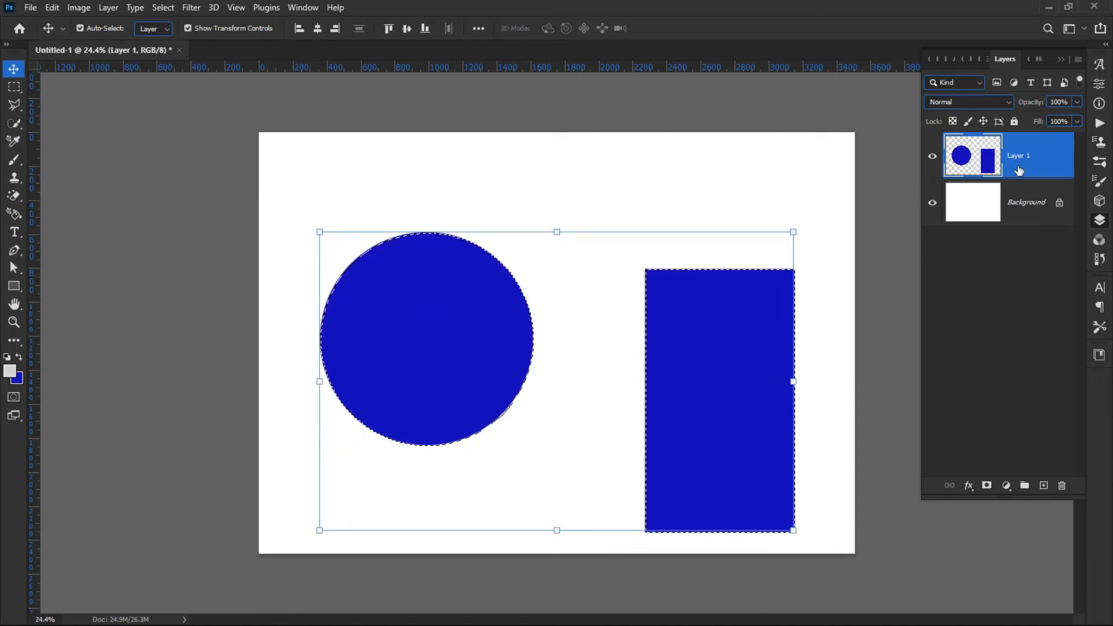
pyautogui.moveTo(432, 365); pyautogui.dragTo(454, 338)
pyautogui.hotkey('ctrl', 'd')
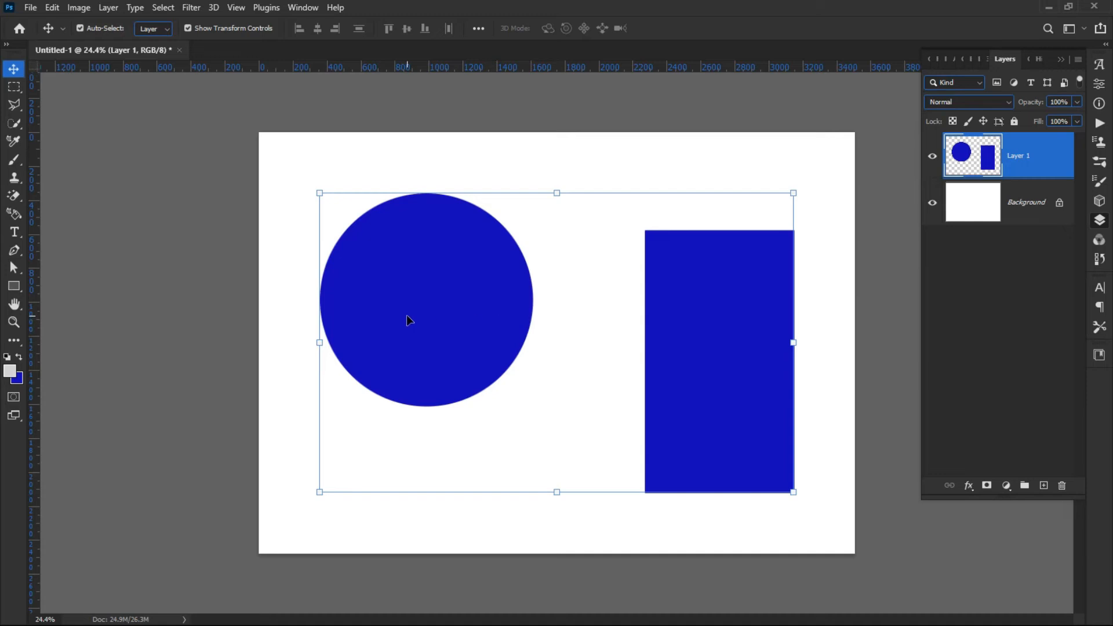
pyautogui.press('Delete')
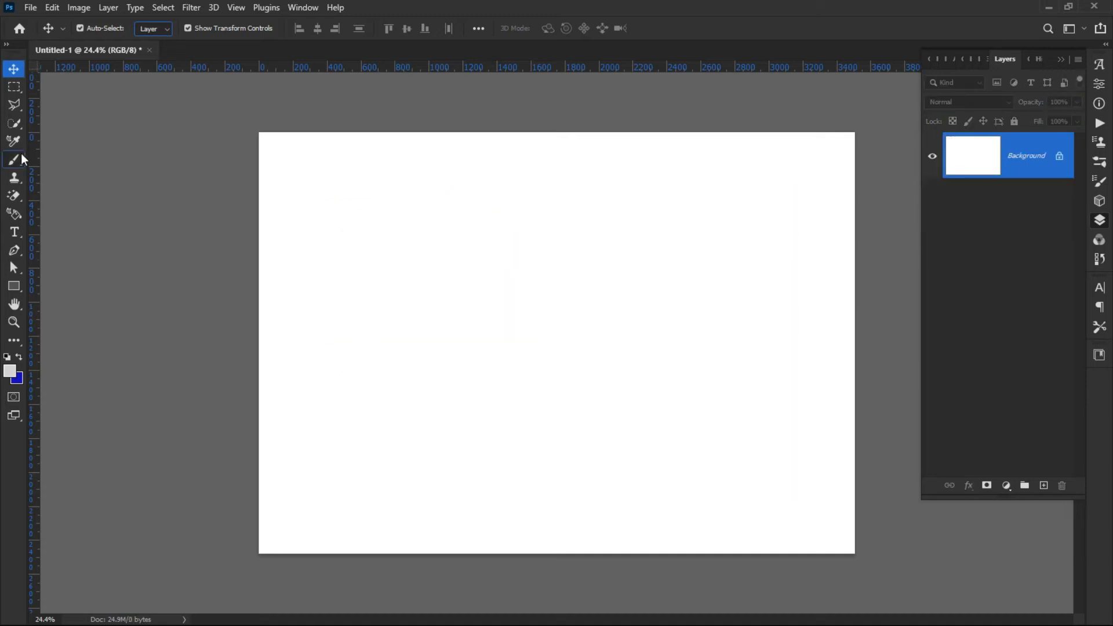
pyautogui.click(13, 88)
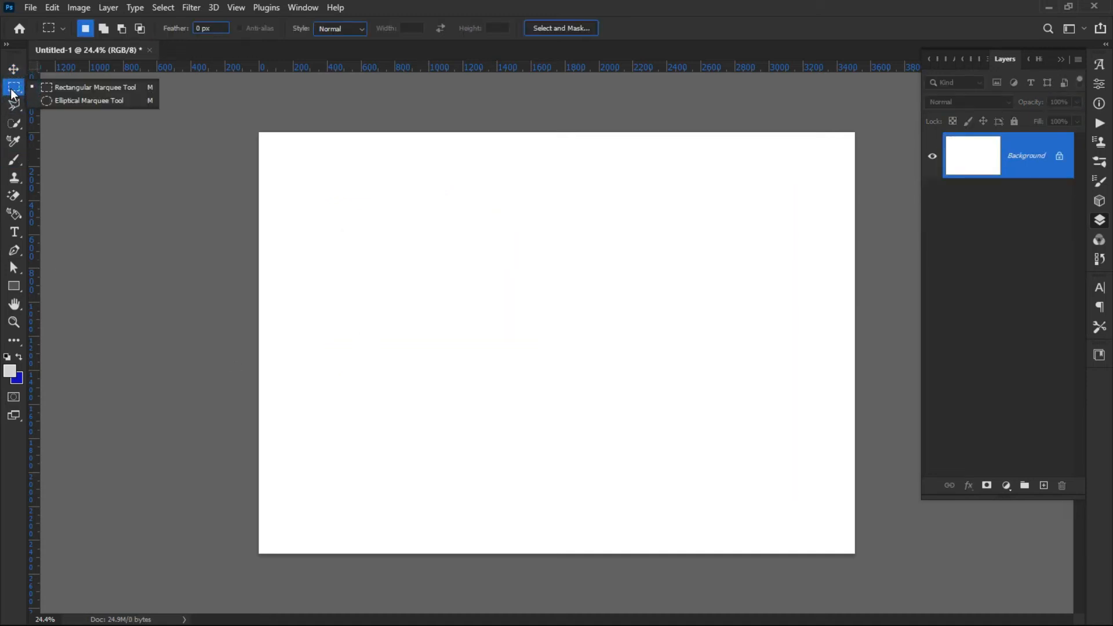
pyautogui.click(13, 94)
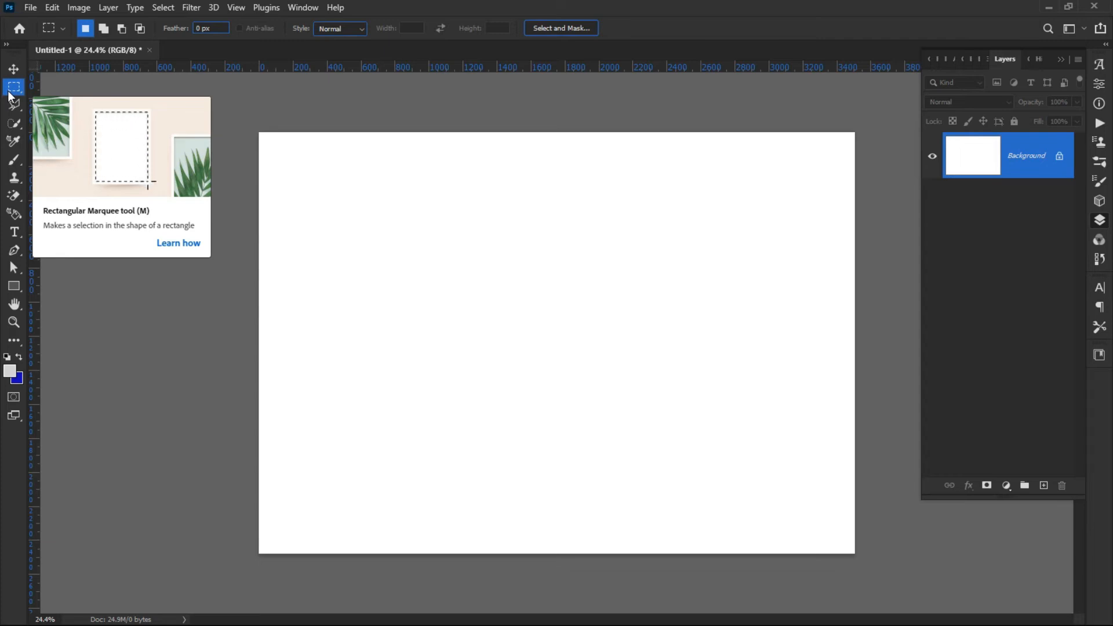
pyautogui.click(30, 8)
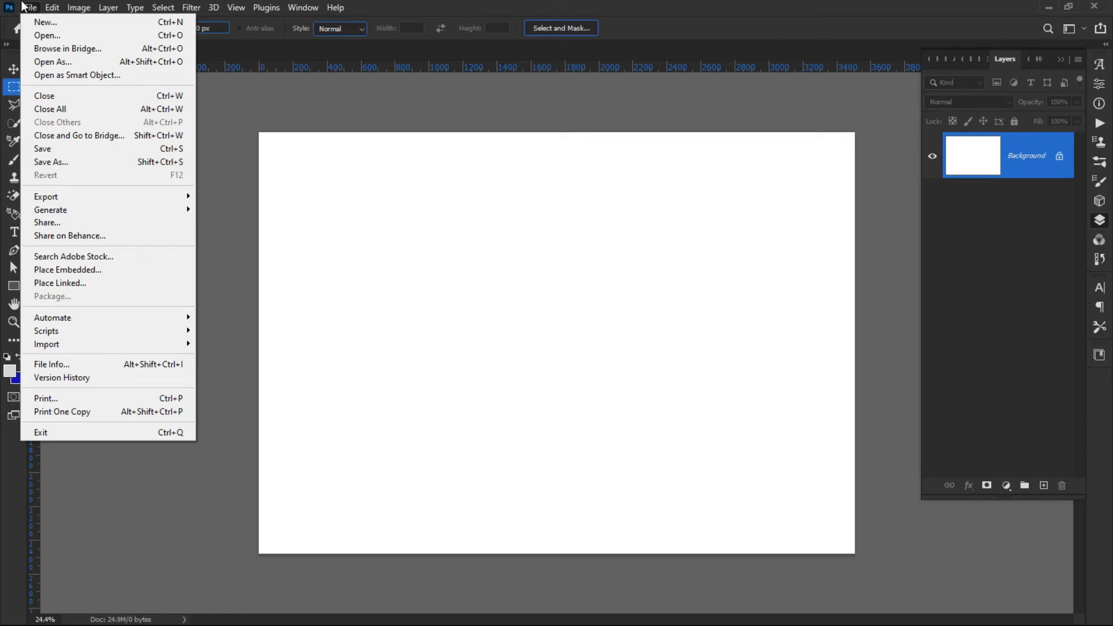
pyautogui.click(30, 8)
pyautogui.click(25, 9)
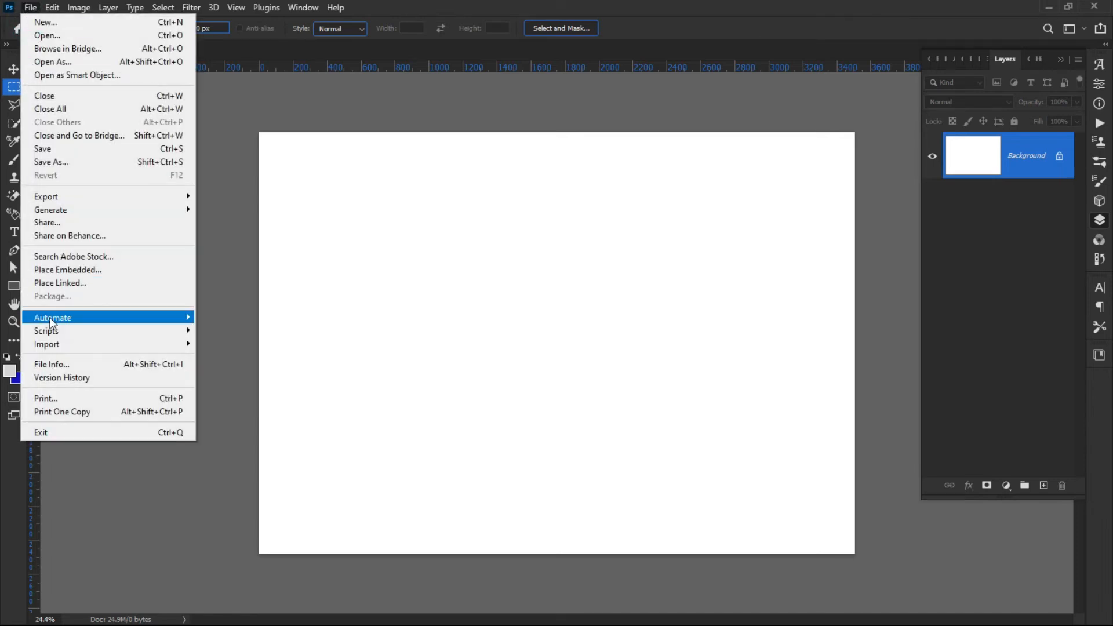
pyautogui.click(32, 9)
pyautogui.click(31, 9)
pyautogui.click(32, 9)
pyautogui.click(31, 10)
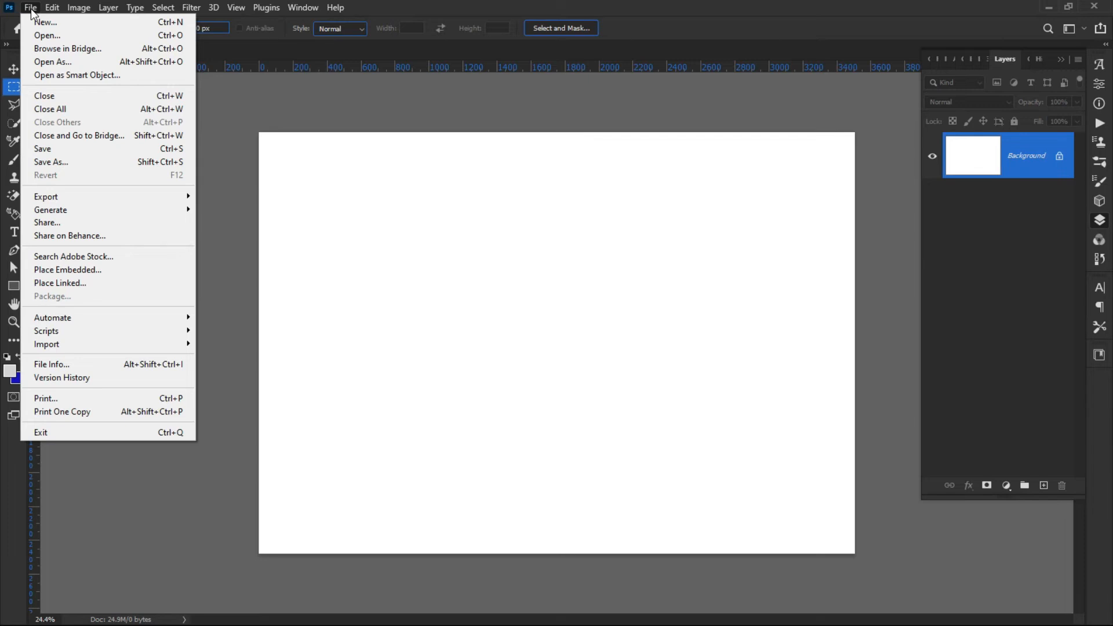
pyautogui.click(32, 10)
pyautogui.click(31, 10)
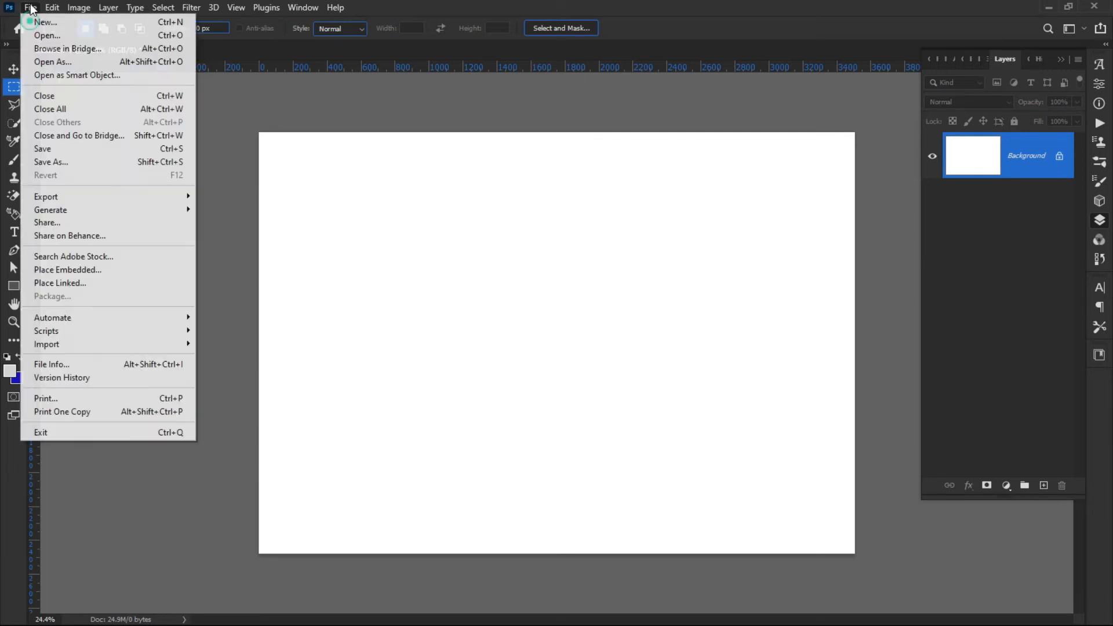
pyautogui.click(31, 9)
pyautogui.click(31, 10)
pyautogui.click(24, 7)
pyautogui.rightClick(19, 85)
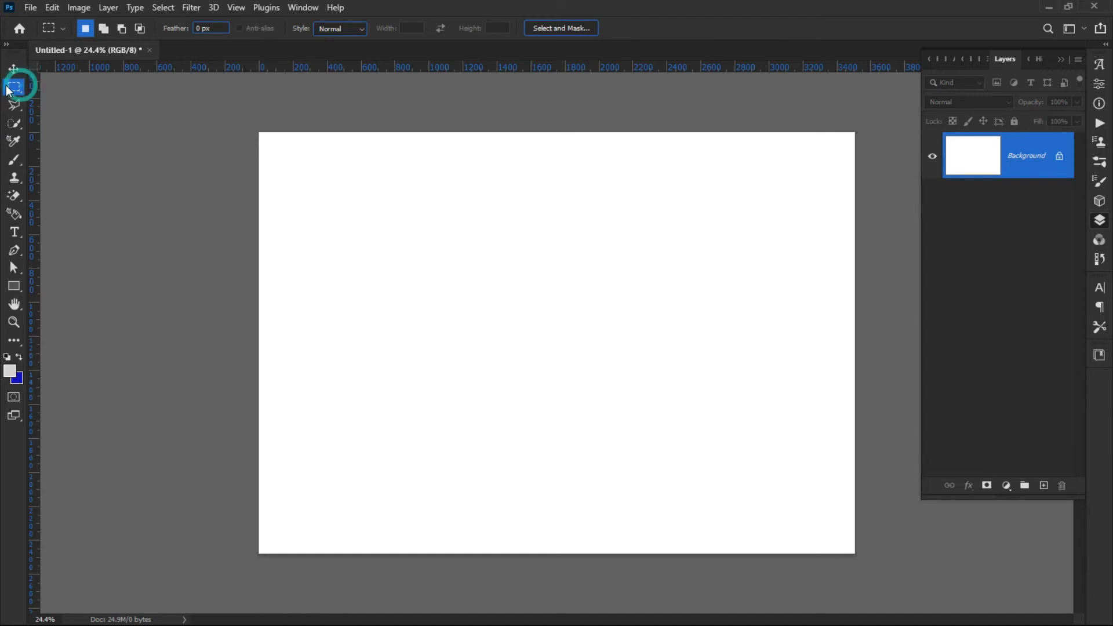
pyautogui.click(20, 83)
pyautogui.click(30, 10)
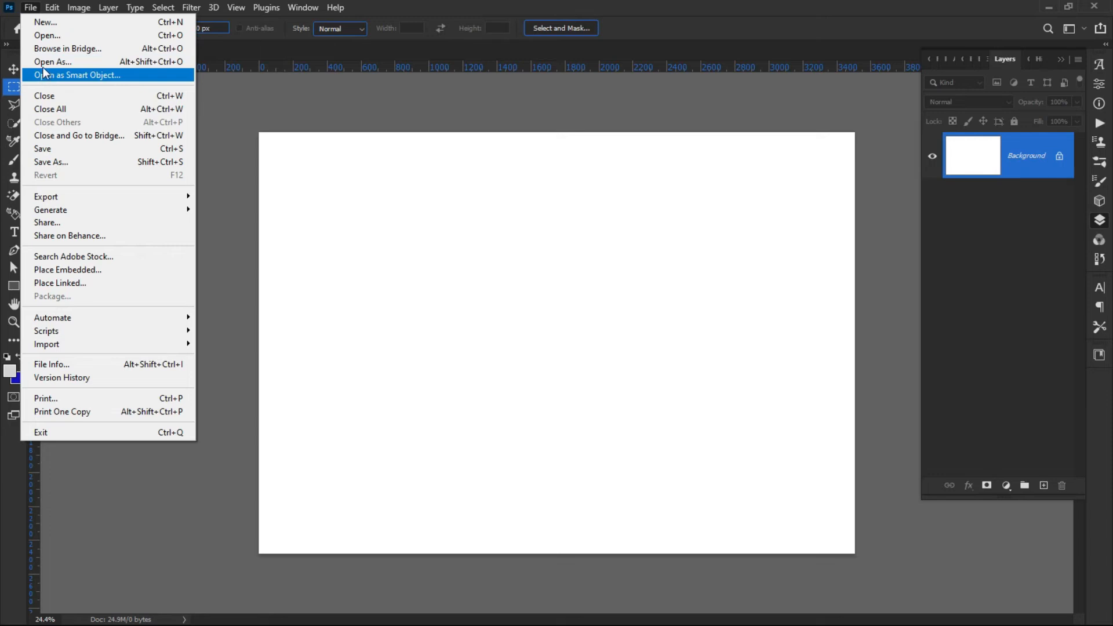
pyautogui.click(236, 124)
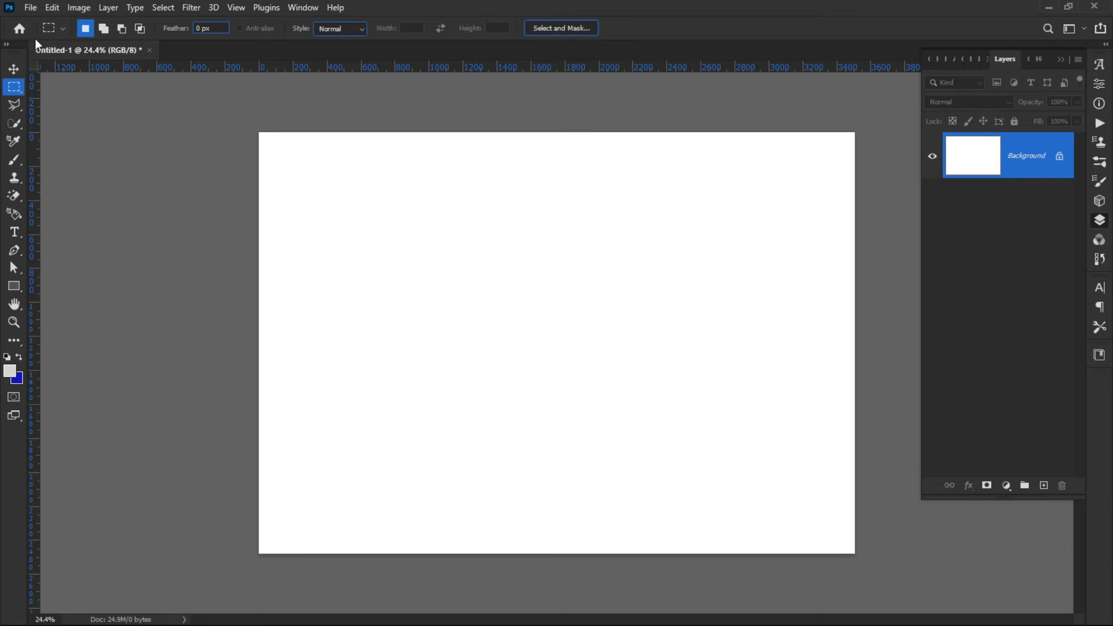
pyautogui.click(29, 7)
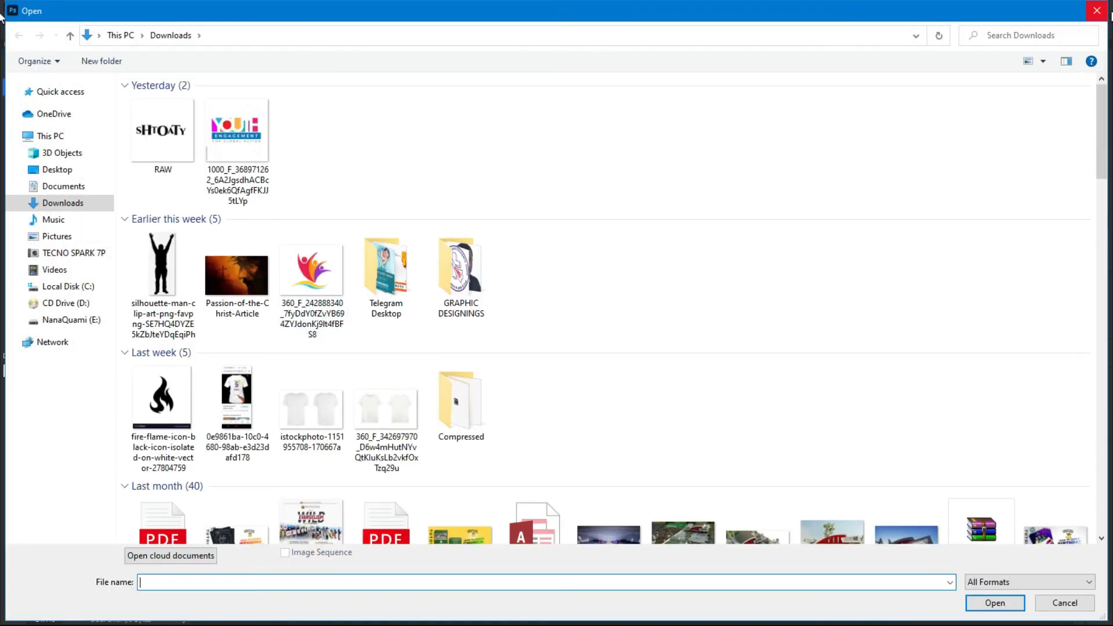
pyautogui.click(1088, 14)
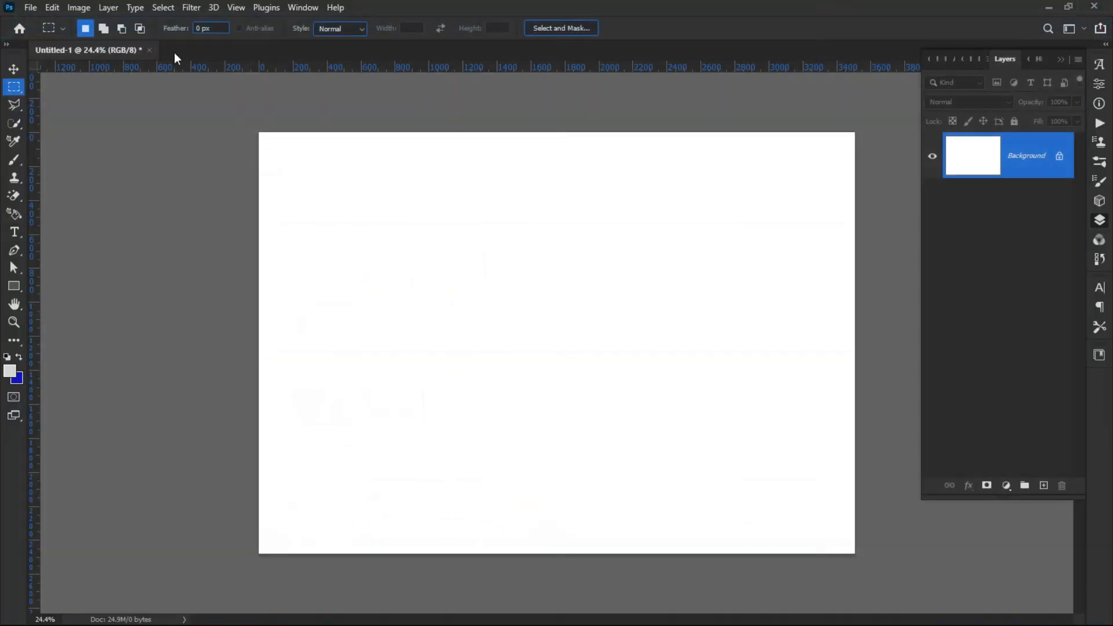
pyautogui.click(32, 8)
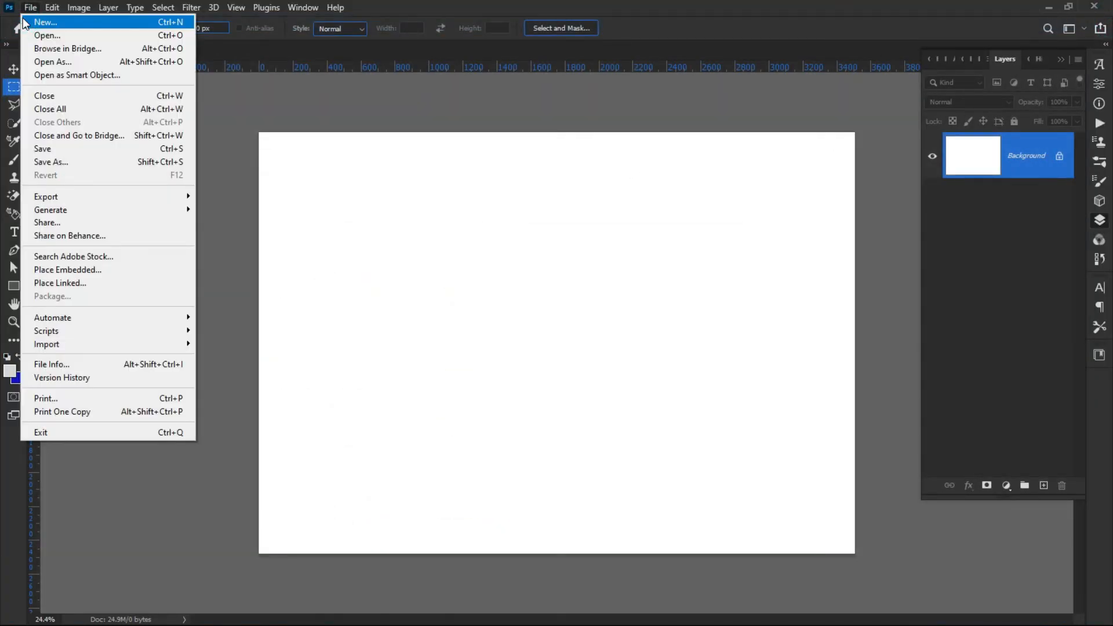
pyautogui.click(420, 1)
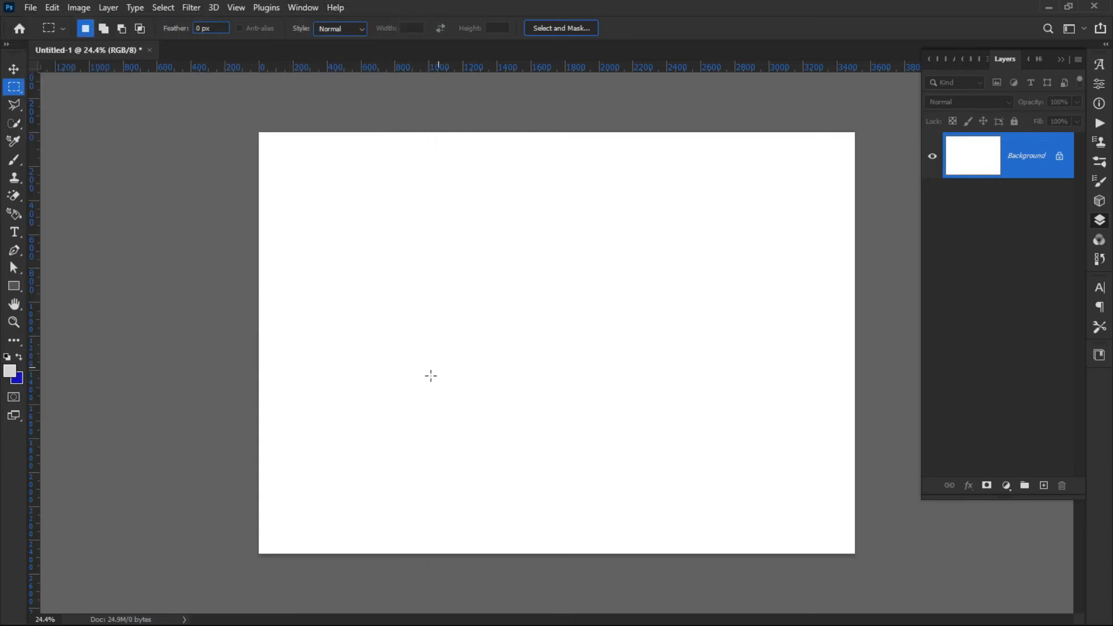
# Open the Youth Engagement logo JPG from the Downloads folder as a separate document.
pyautogui.click(28, 7)
pyautogui.click(59, 34)
pyautogui.click(227, 144)
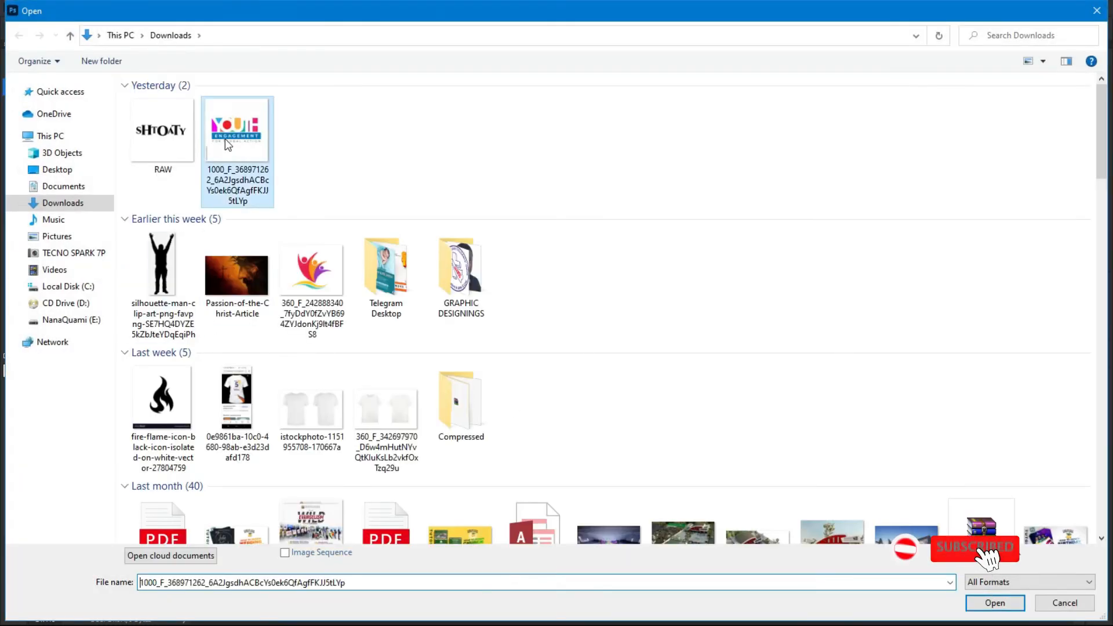
pyautogui.doubleClick(227, 144)
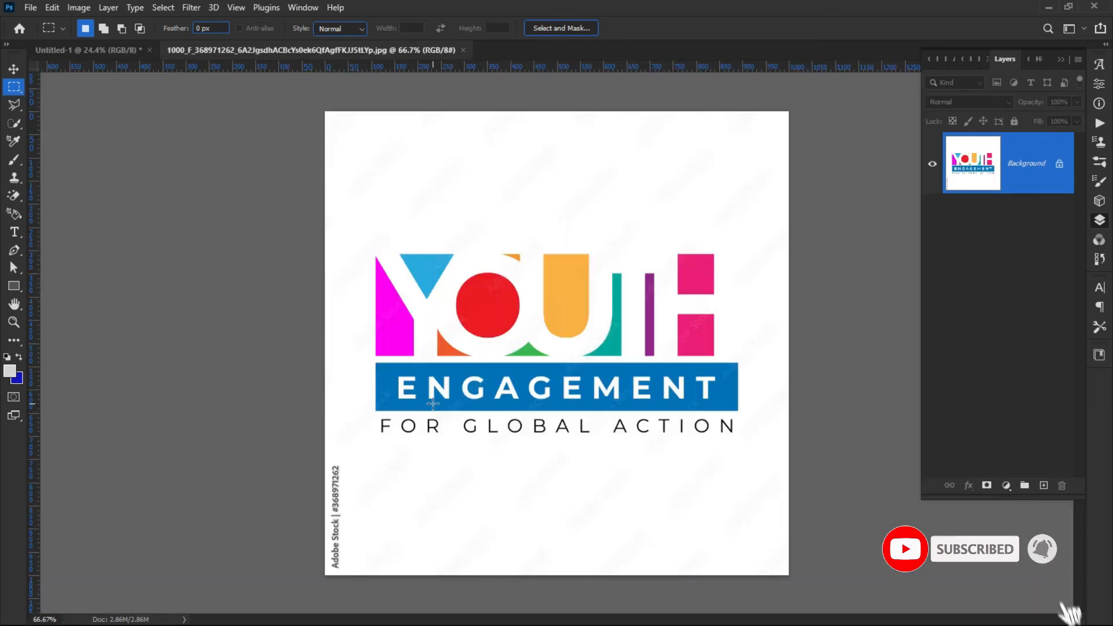
# Open the RAW.png image from the Downloads folder as another document.
pyautogui.click(30, 8)
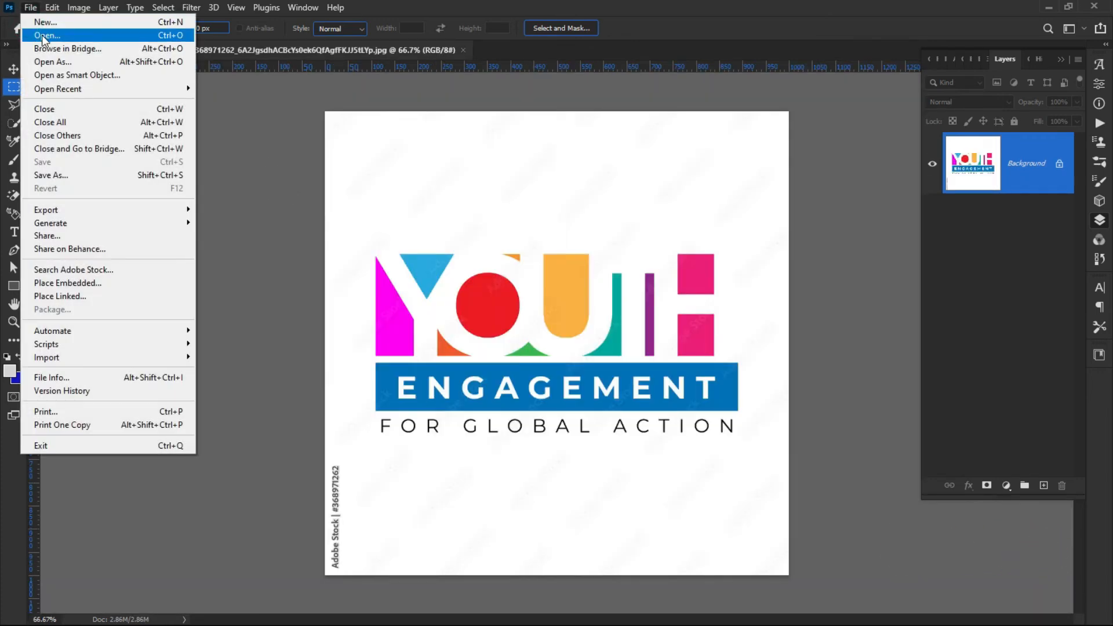
pyautogui.click(421, 11)
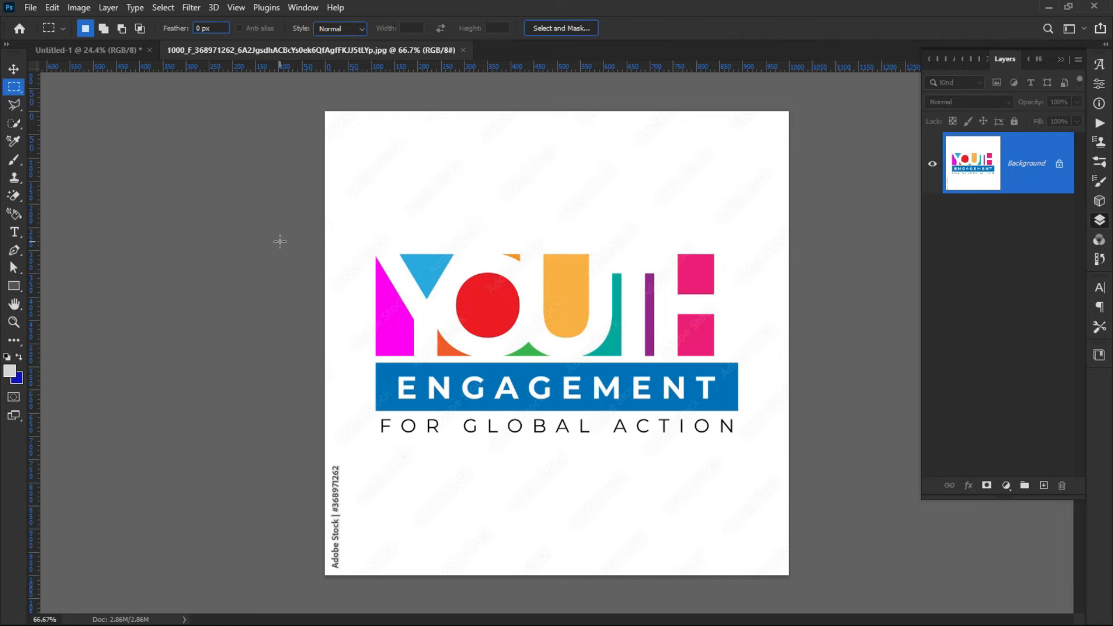
pyautogui.click(30, 8)
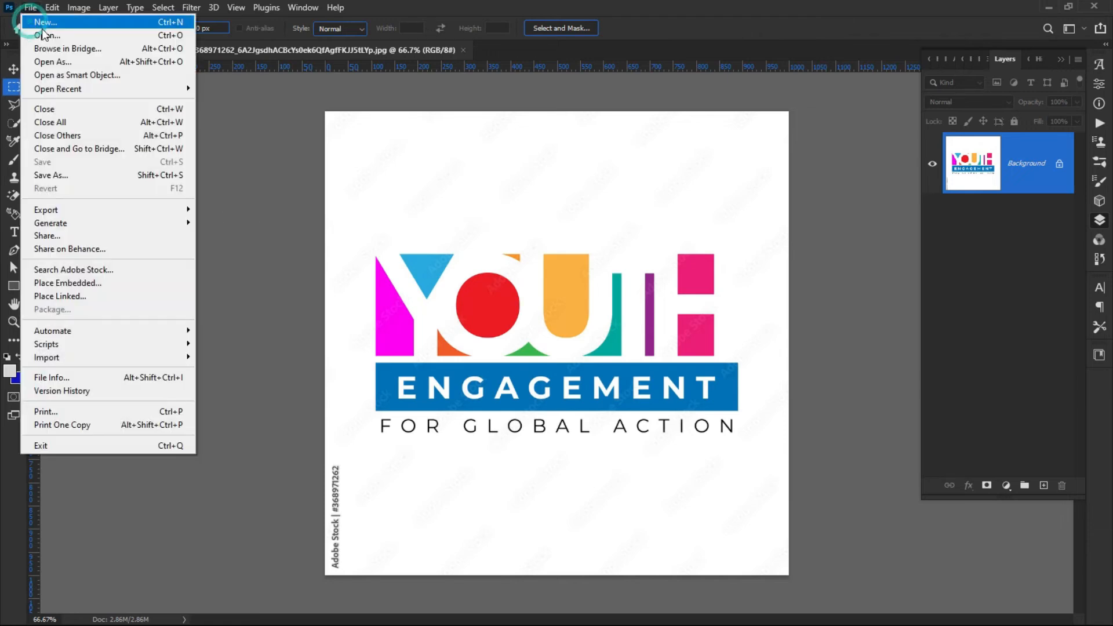
pyautogui.click(46, 34)
pyautogui.click(145, 149)
pyautogui.doubleClick(145, 149)
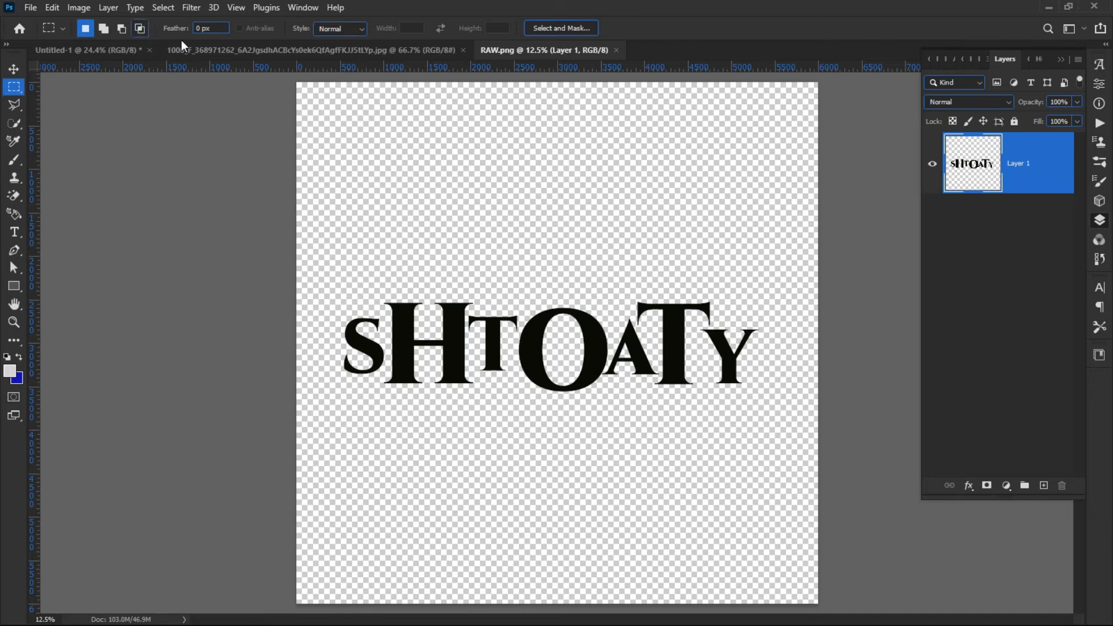
# Return to the A4 document, place the Youth Engagement logo into it as an embedded image and commit it.
pyautogui.click(80, 50)
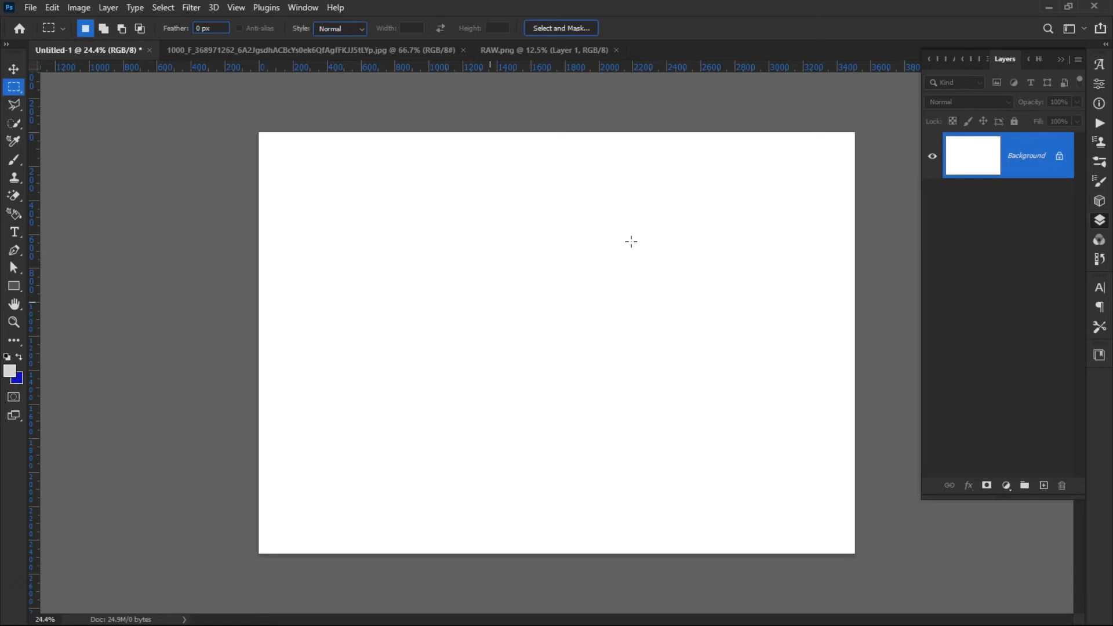
pyautogui.click(30, 8)
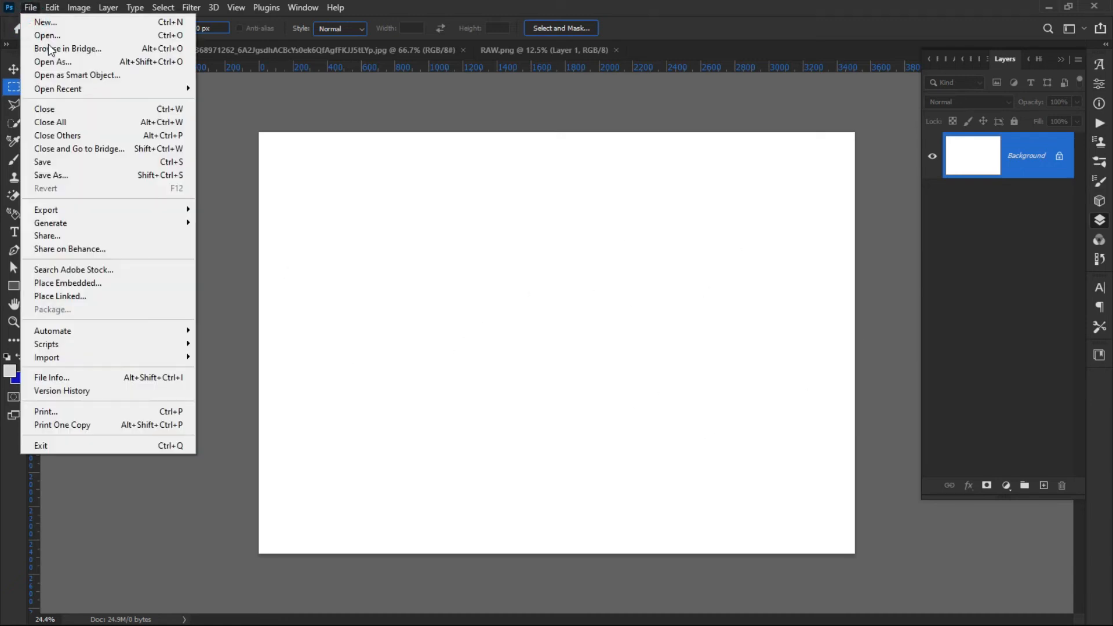
pyautogui.click(82, 284)
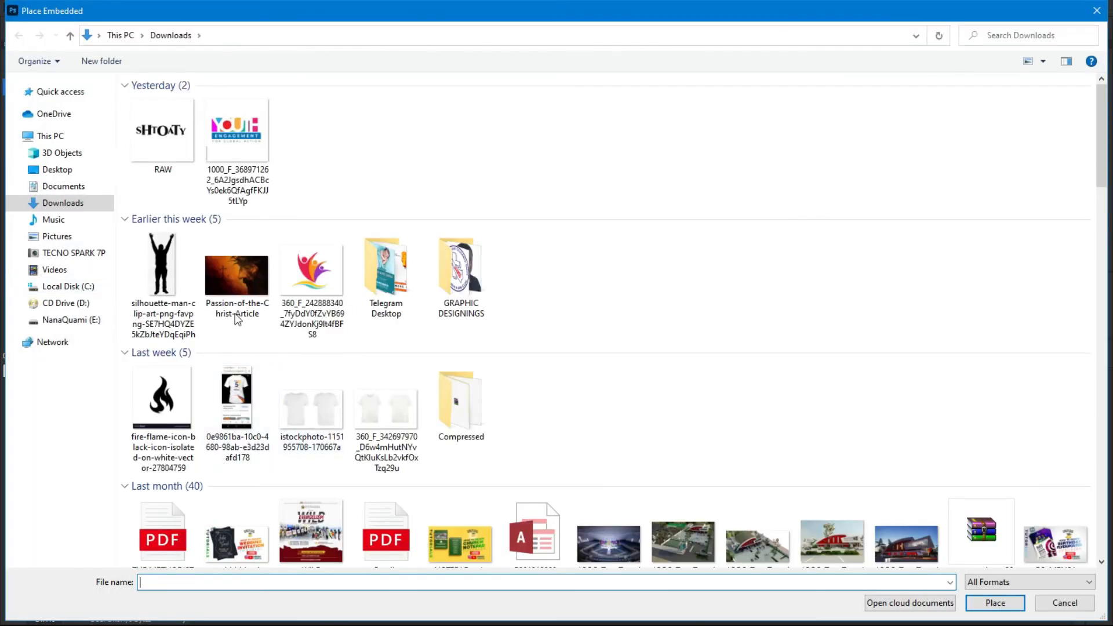
pyautogui.doubleClick(223, 141)
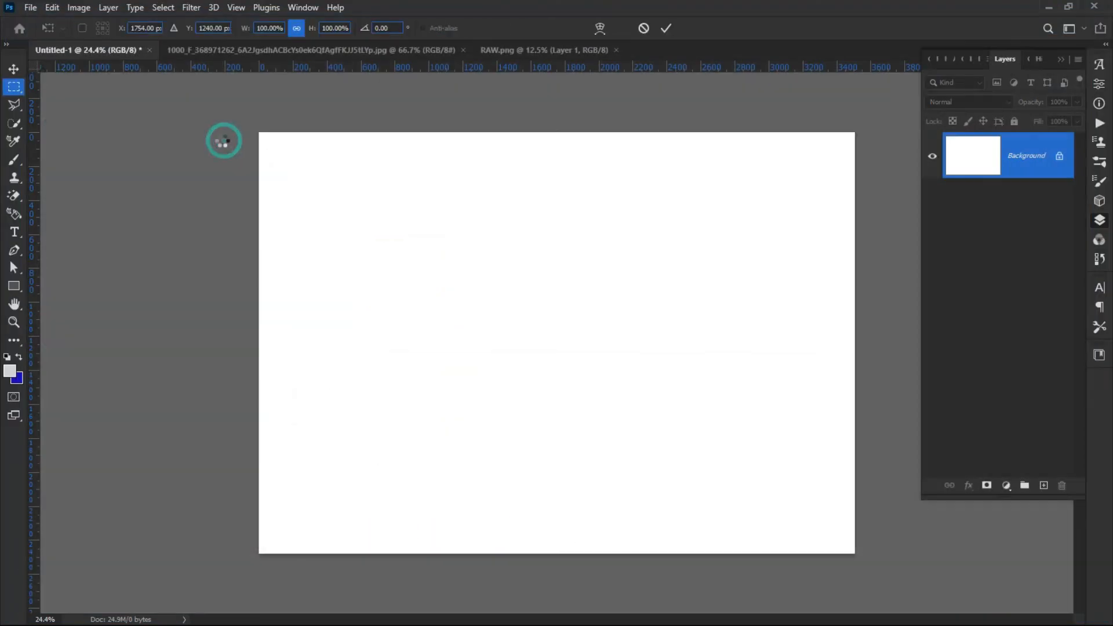
pyautogui.click(666, 27)
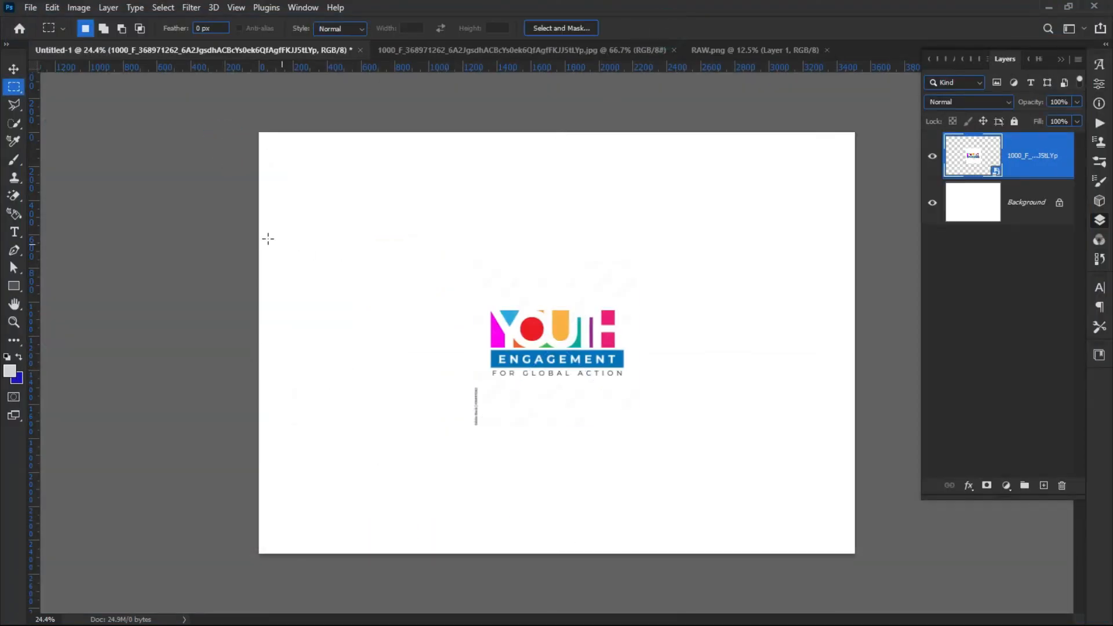
# Move the placed logo up and to the left on the page.
pyautogui.click(13, 68)
pyautogui.click(294, 255)
pyautogui.moveTo(531, 357); pyautogui.dragTo(388, 335)
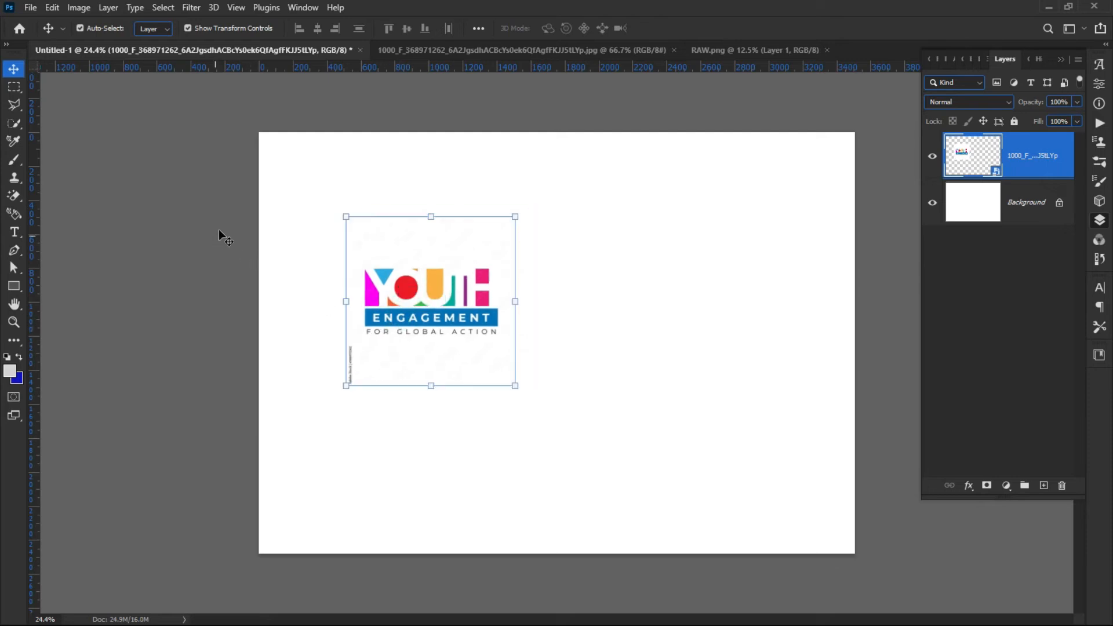
# Open the Passion-of-the-Christ-Article image from Downloads as a new document.
pyautogui.click(30, 8)
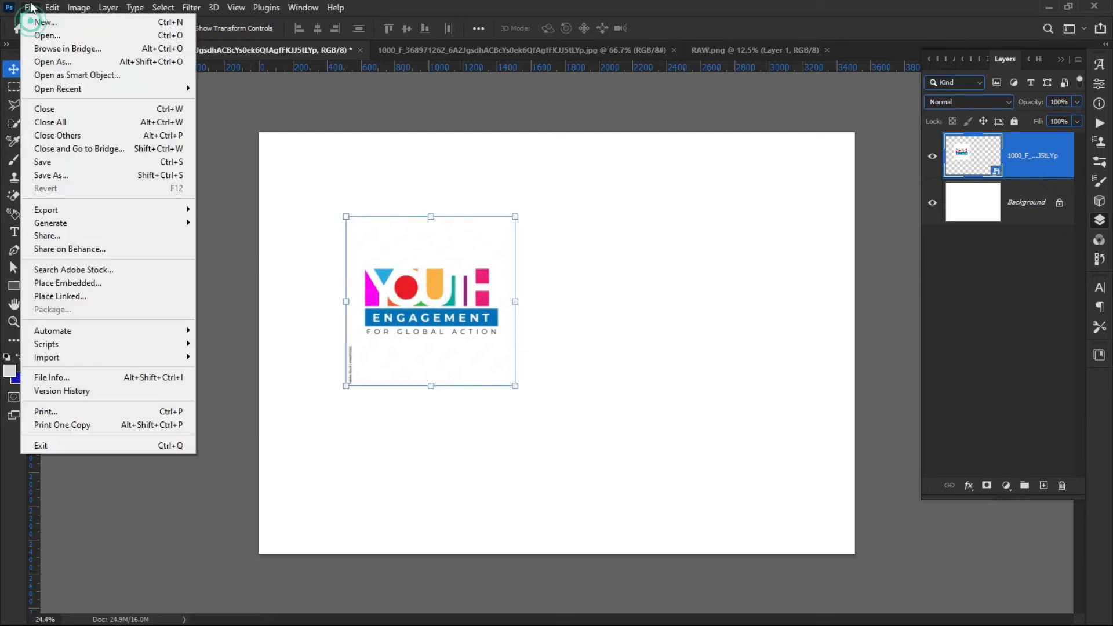
pyautogui.click(65, 36)
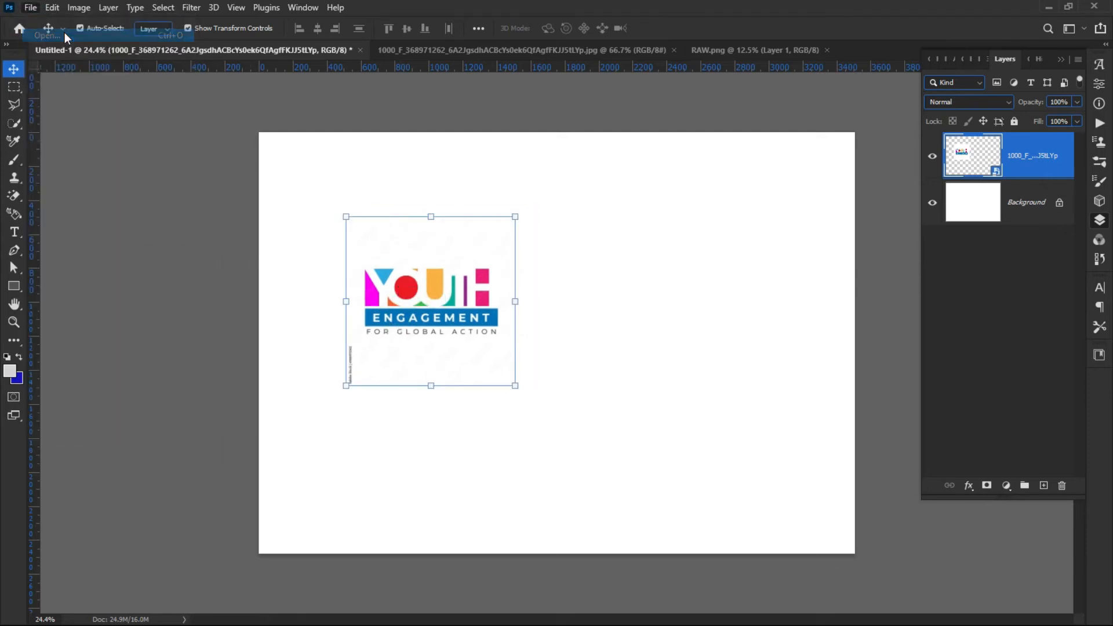
pyautogui.doubleClick(240, 280)
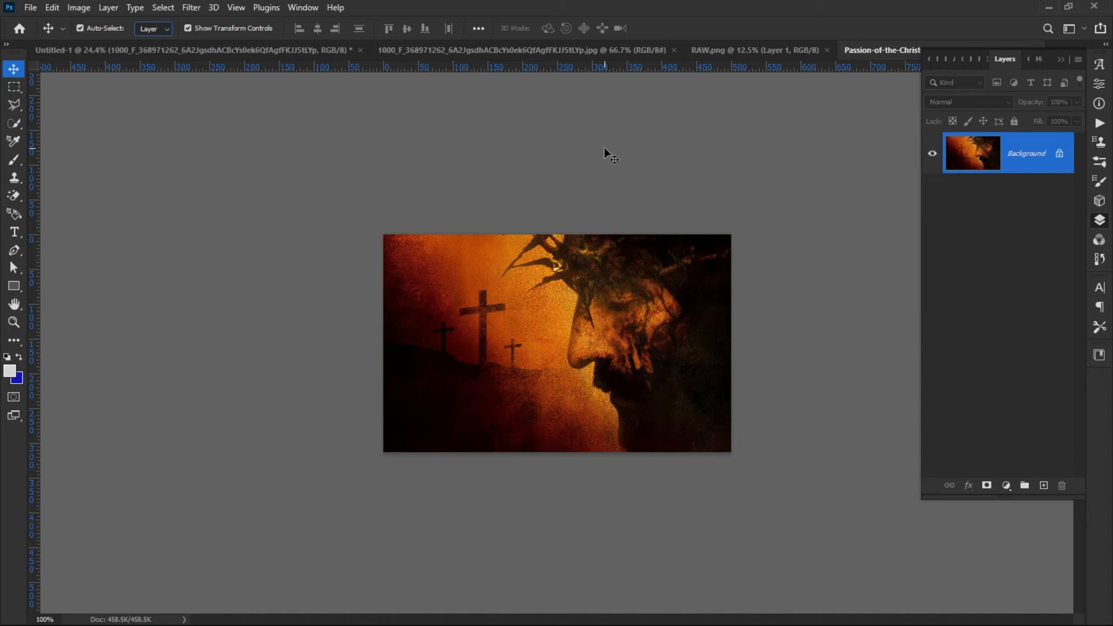
# Close the Youth Engagement JPG, Passion-of-the-Christ-Article and RAW.png documents, keeping only the A4 document.
pyautogui.click(329, 50)
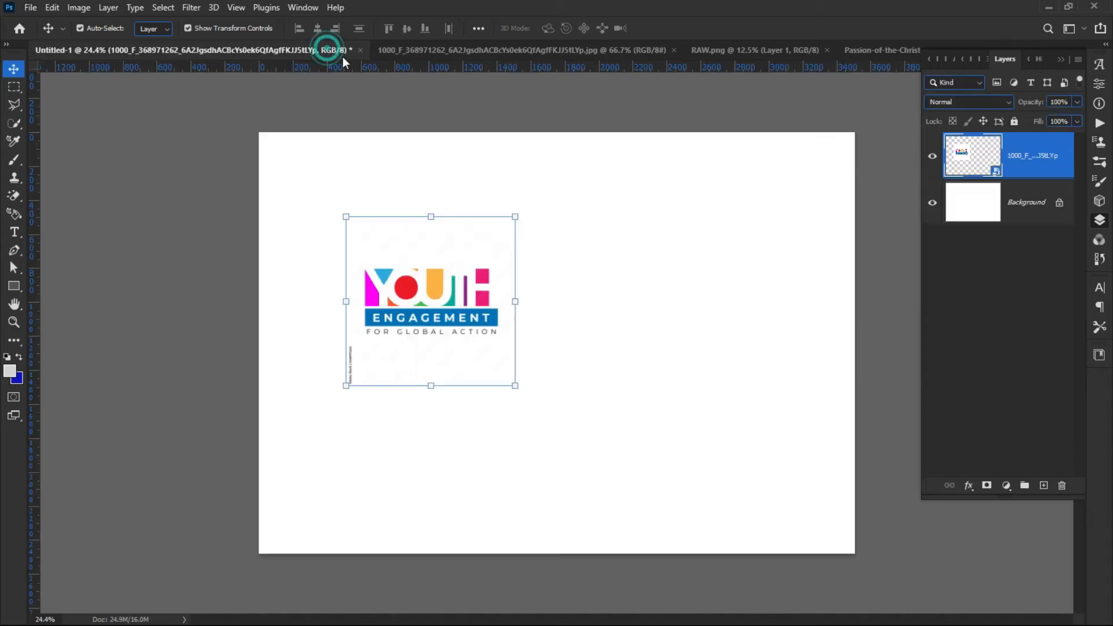
pyautogui.click(409, 50)
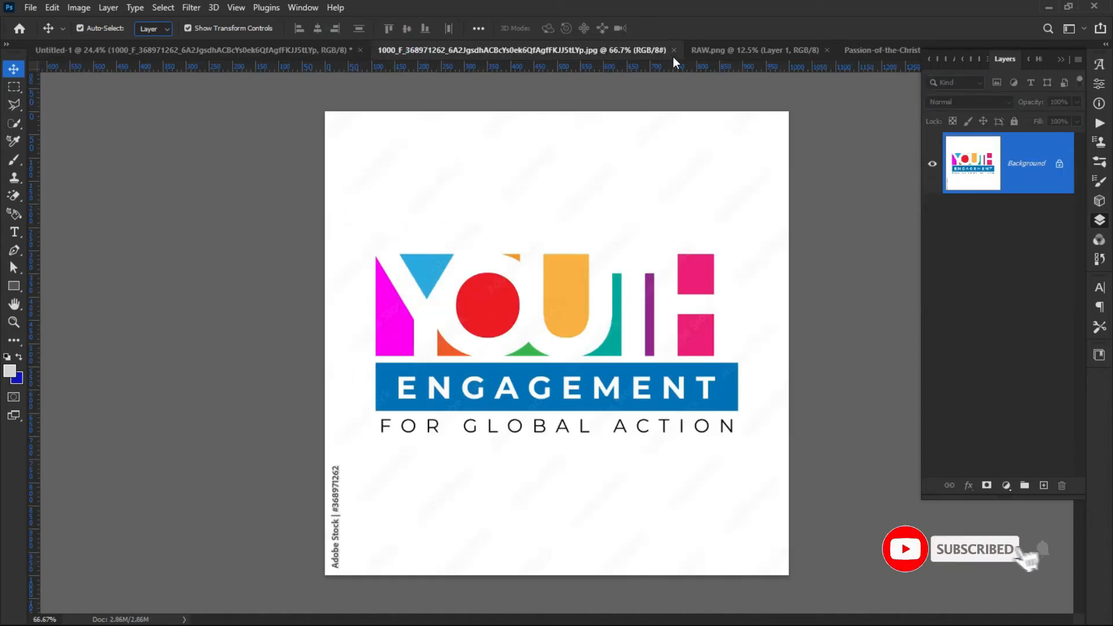
pyautogui.click(675, 50)
pyautogui.click(604, 48)
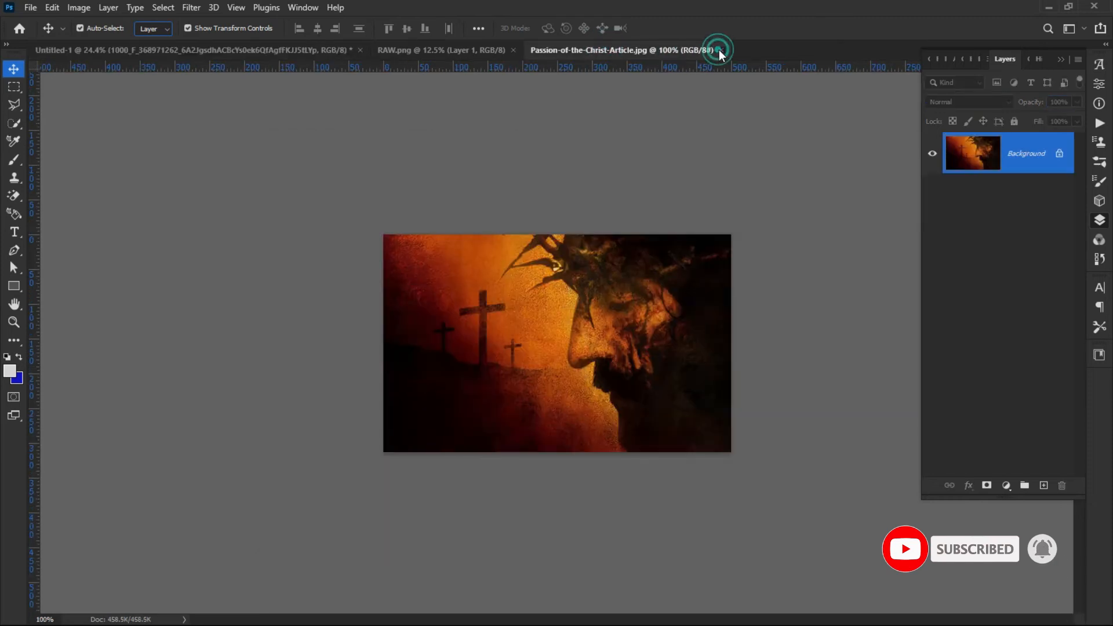
pyautogui.click(719, 50)
pyautogui.click(448, 51)
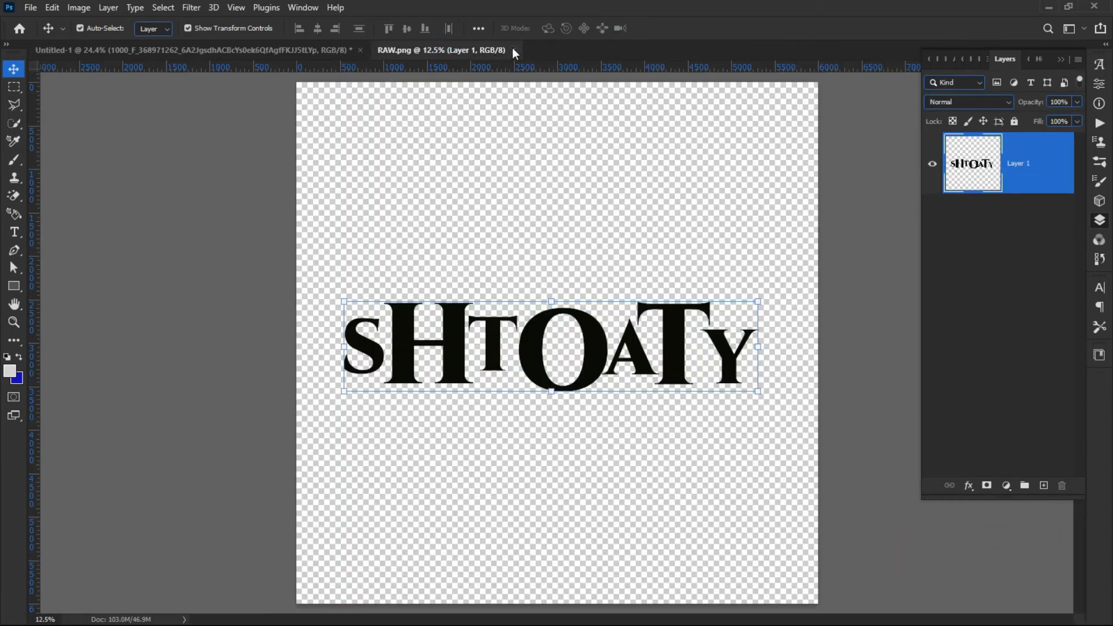
pyautogui.click(513, 50)
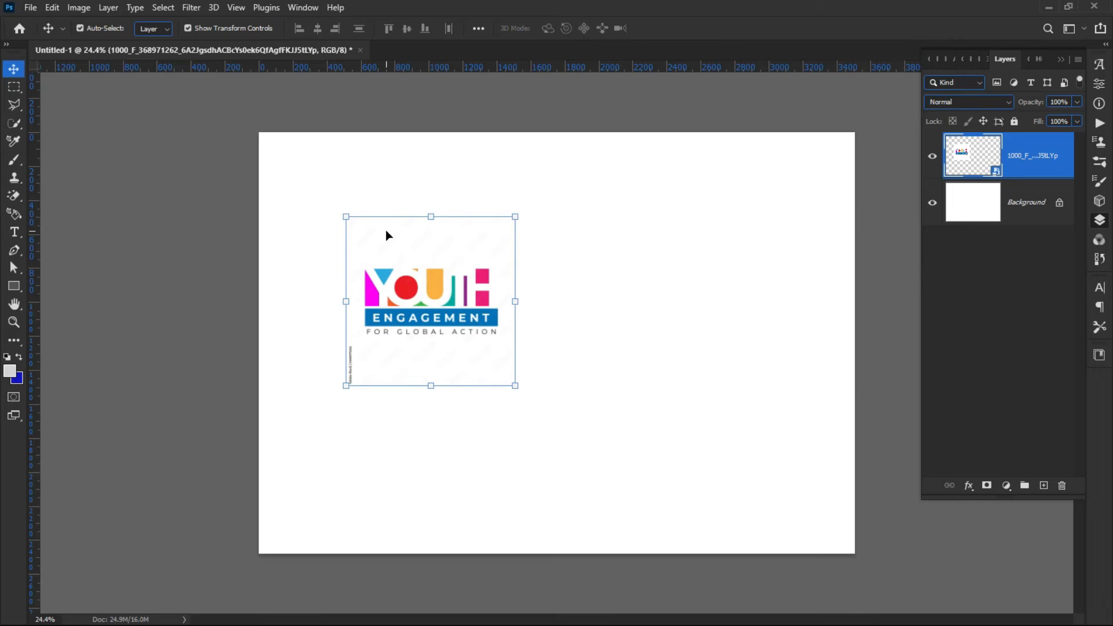
# Move the logo layer further up and to the left on the page.
pyautogui.click(241, 207)
pyautogui.click(345, 311)
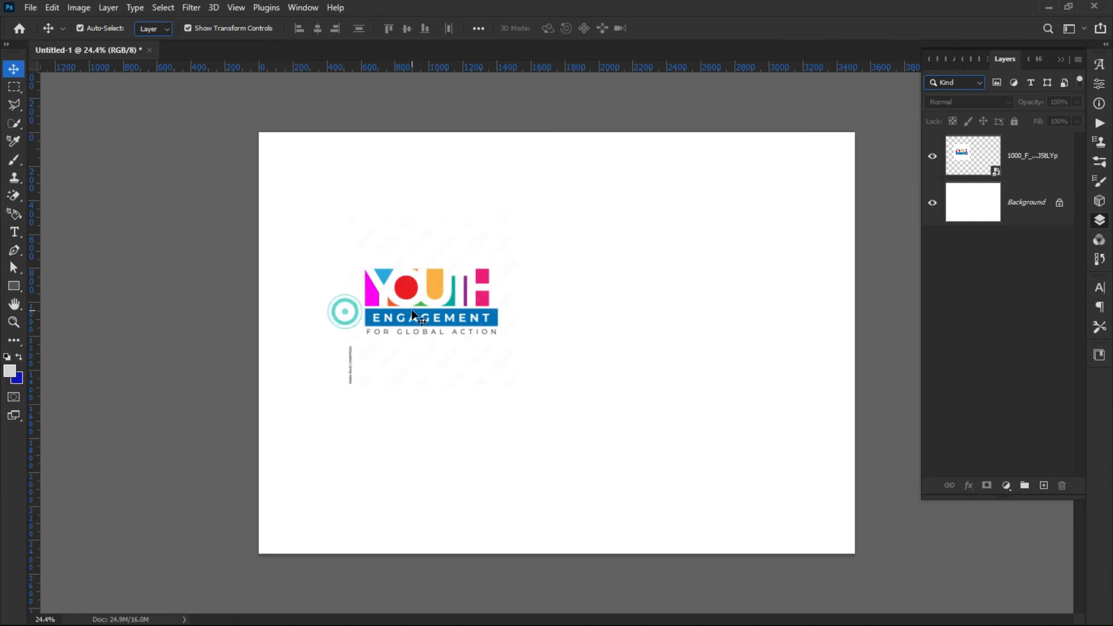
pyautogui.moveTo(413, 315); pyautogui.dragTo(374, 300)
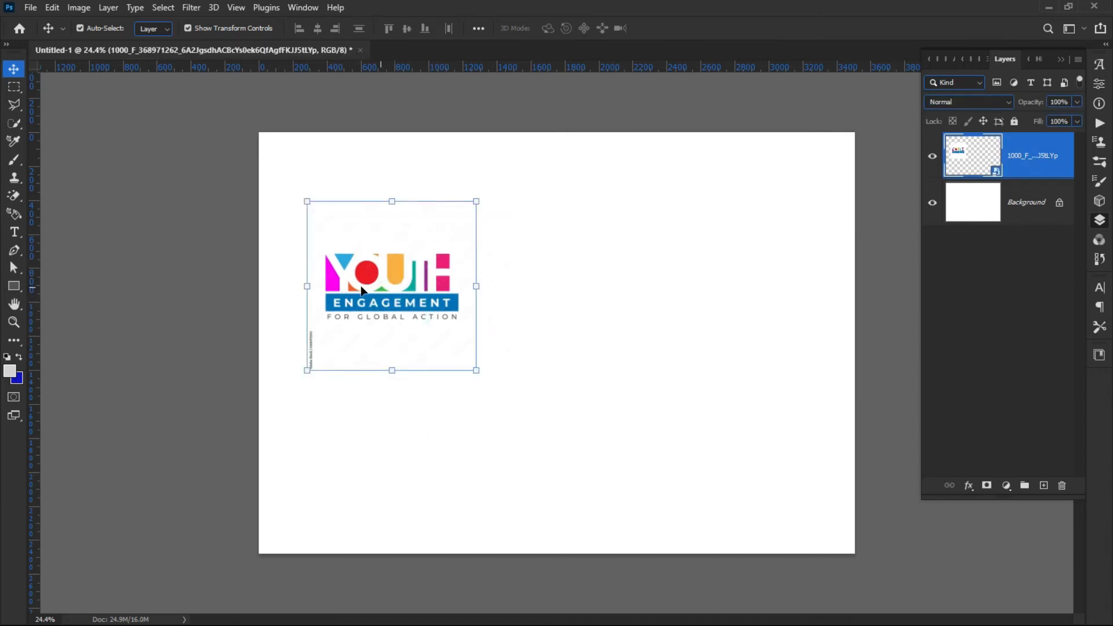
# Place the people logo from Downloads as an embedded layer and scale it up on the page.
pyautogui.click(29, 9)
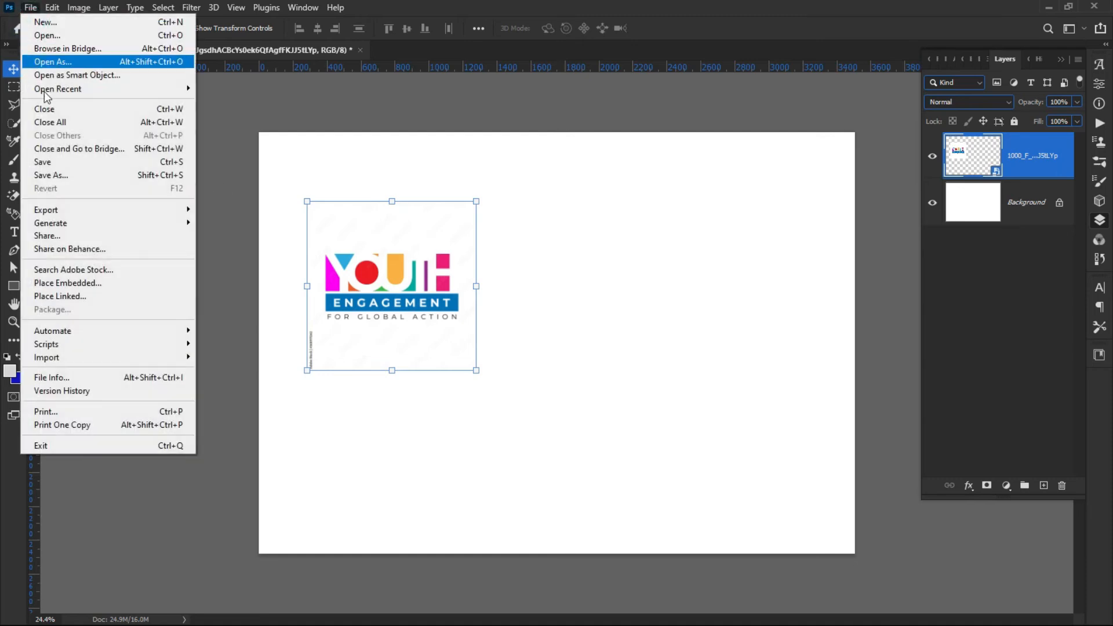
pyautogui.click(73, 283)
pyautogui.doubleClick(320, 335)
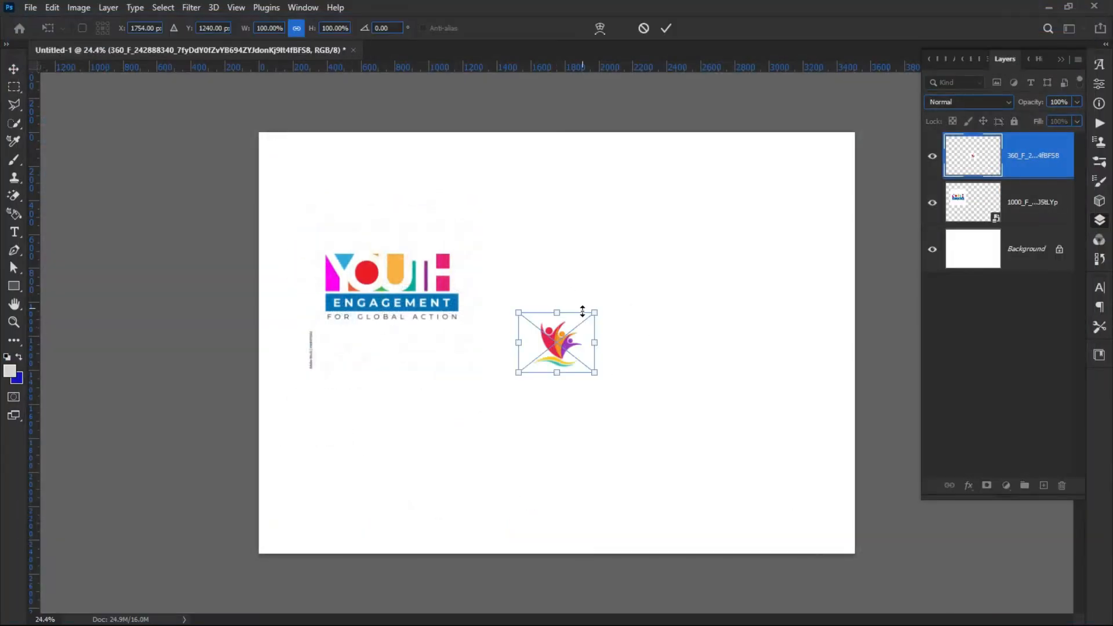
pyautogui.moveTo(592, 317); pyautogui.dragTo(765, 176)
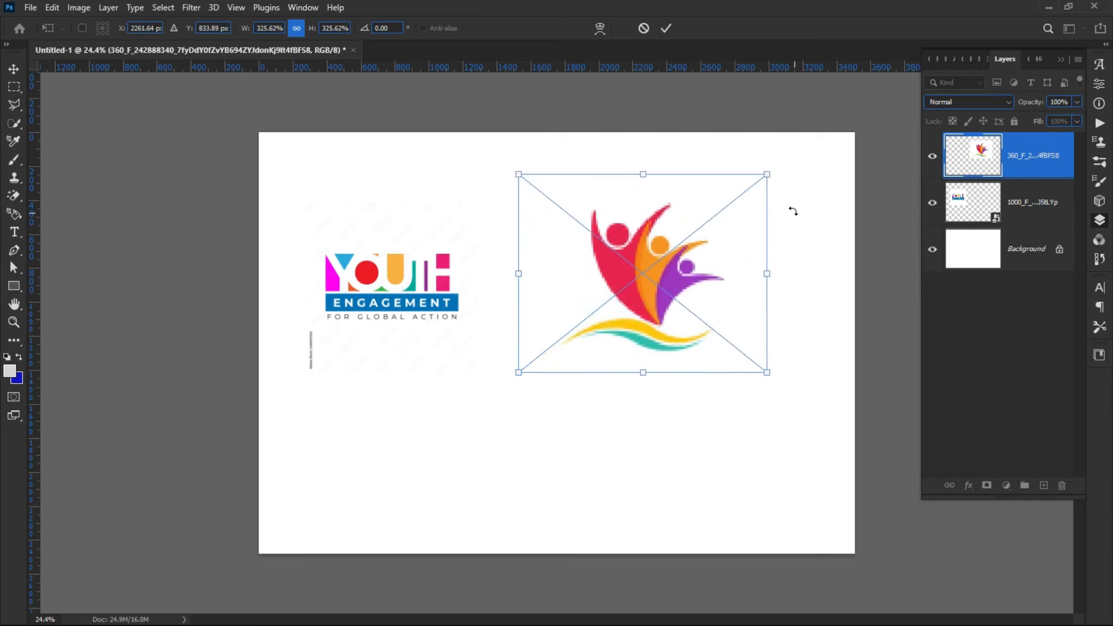
pyautogui.click(665, 27)
# Rearrange both logos on the page, then delete both logo layers.
pyautogui.moveTo(615, 284); pyautogui.dragTo(595, 311)
pyautogui.moveTo(384, 290); pyautogui.dragTo(359, 288)
pyautogui.moveTo(587, 288); pyautogui.dragTo(632, 265)
pyautogui.moveTo(334, 304); pyautogui.dragTo(403, 296)
pyautogui.moveTo(691, 284); pyautogui.dragTo(666, 298)
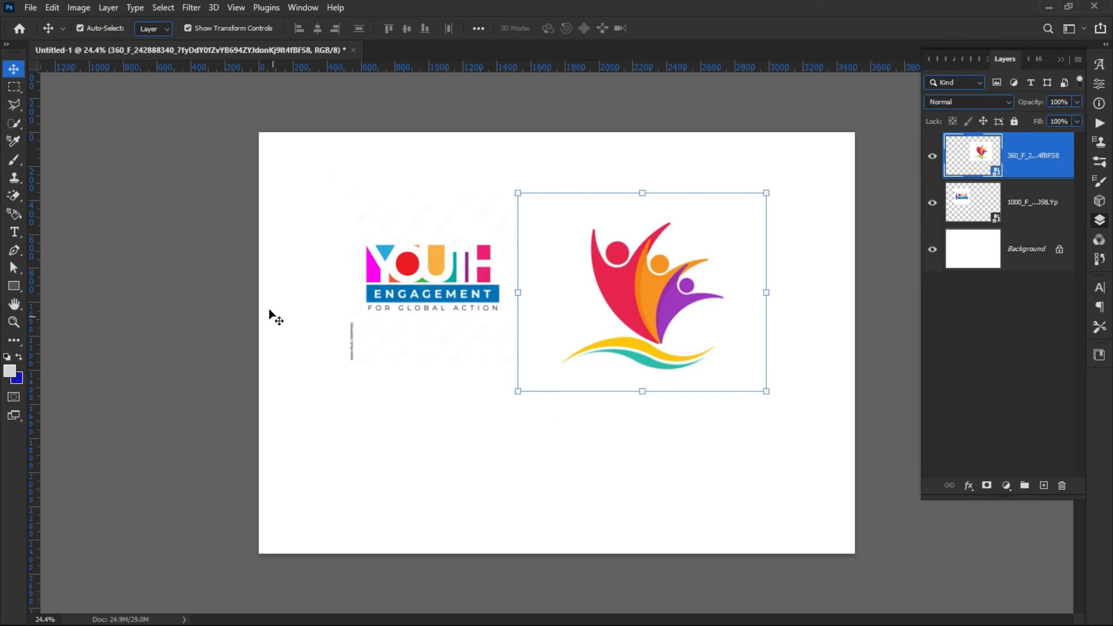
pyautogui.press('Delete')
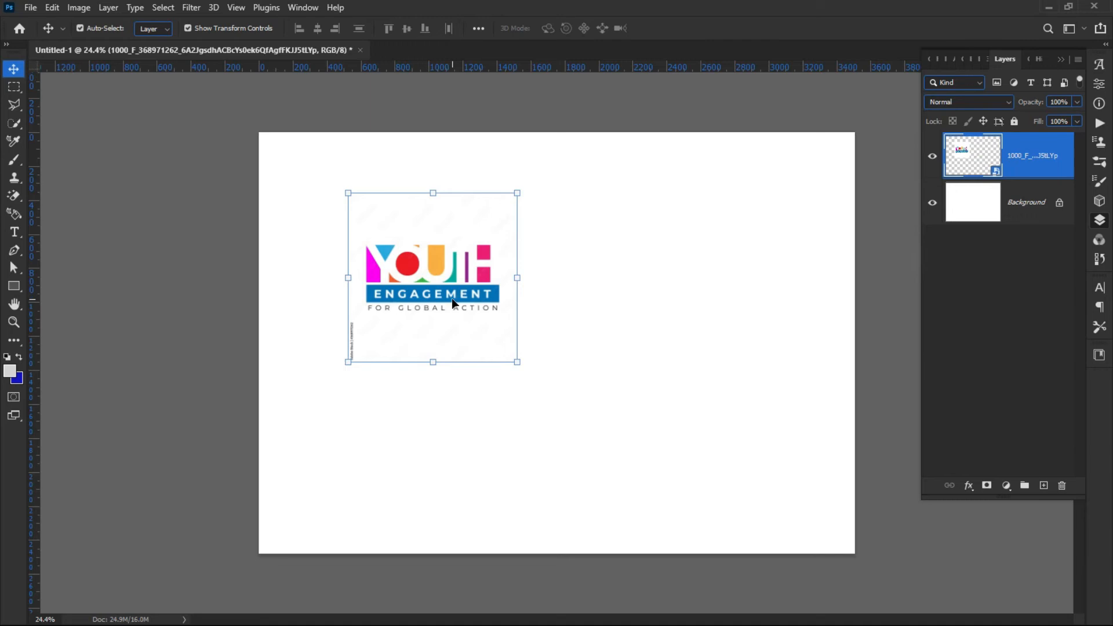
pyautogui.press('Delete')
# Place the people logo embedded again, enlarge it around the page centre, then delete its layer.
pyautogui.click(30, 7)
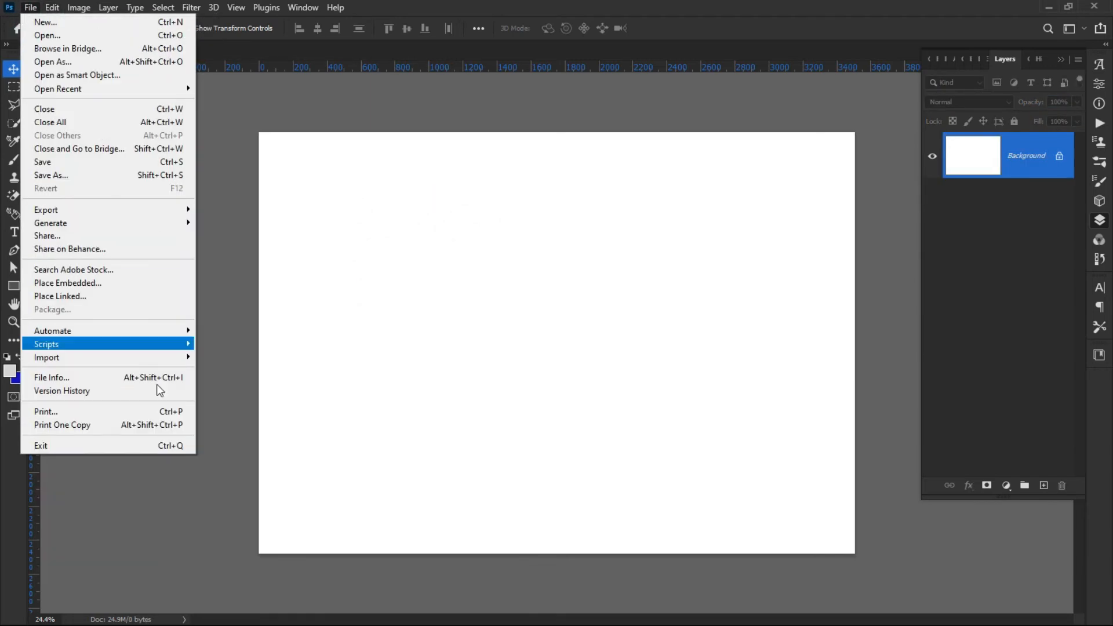
pyautogui.click(97, 284)
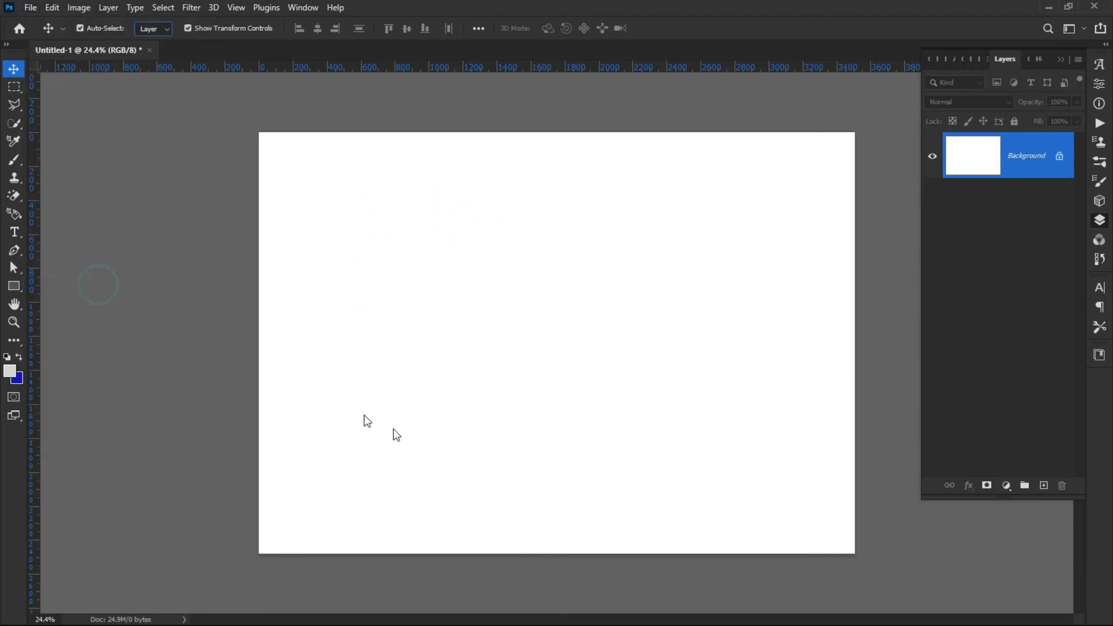
pyautogui.click(313, 276)
pyautogui.doubleClick(313, 276)
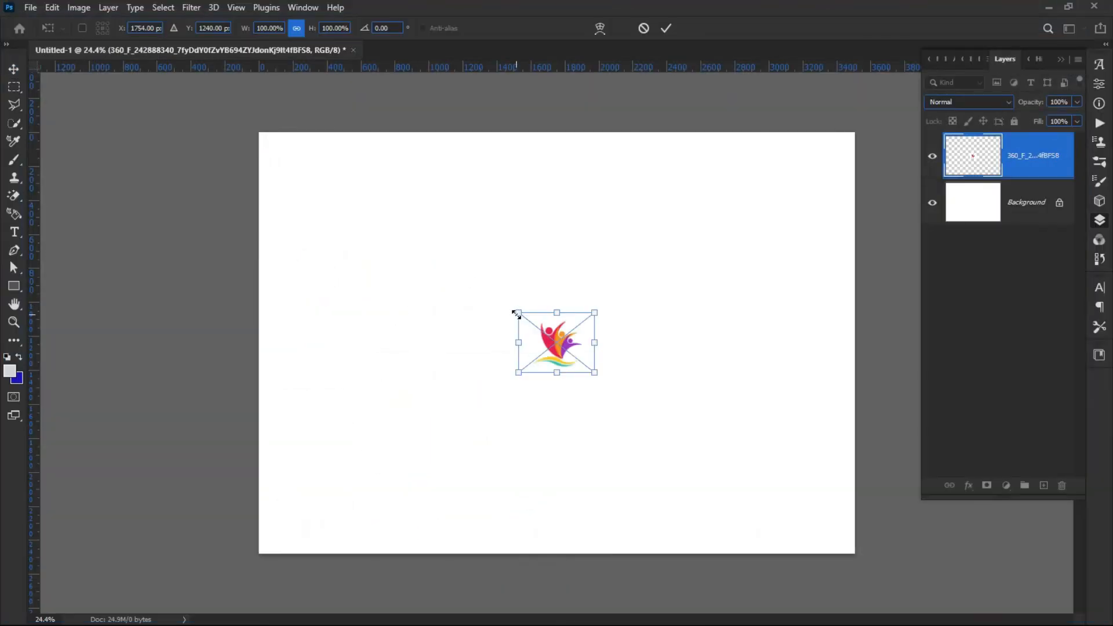
pyautogui.moveTo(515, 314); pyautogui.dragTo(423, 273)
pyautogui.press('Return')
pyautogui.click(243, 201)
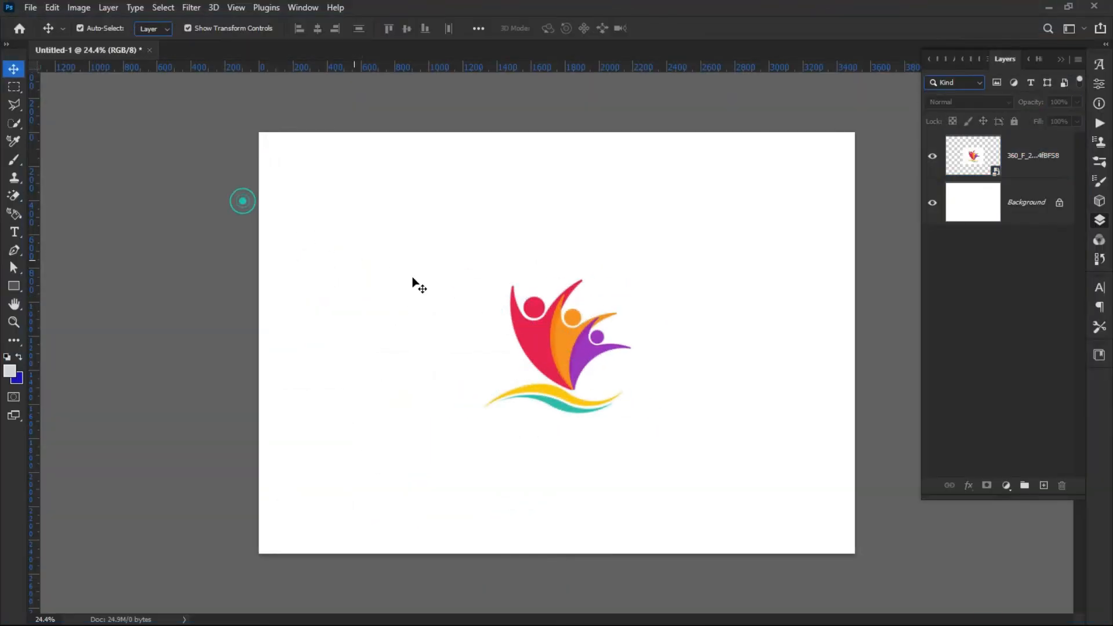
pyautogui.click(561, 341)
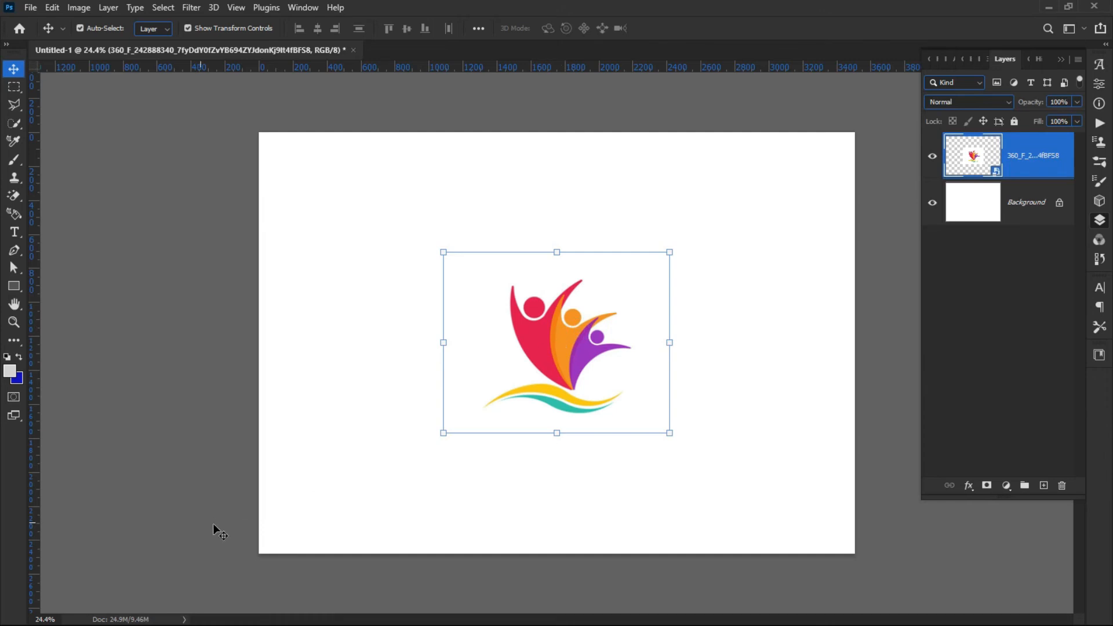
pyautogui.press('Delete')
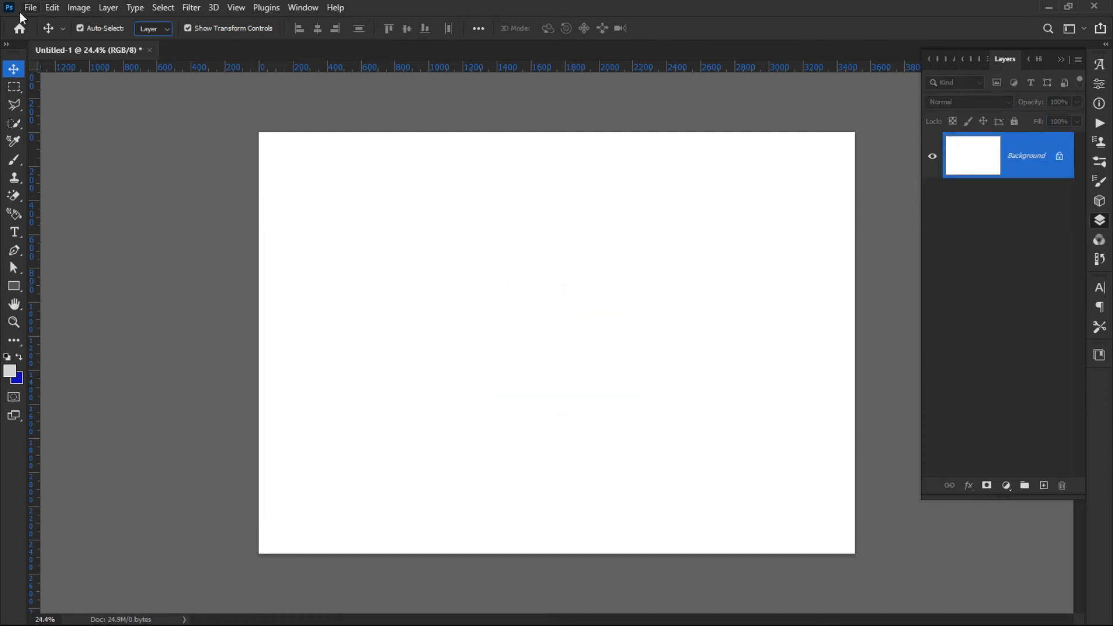
# Save the document on the computer as a Photoshop PSD named g gf n bc.
pyautogui.click(31, 8)
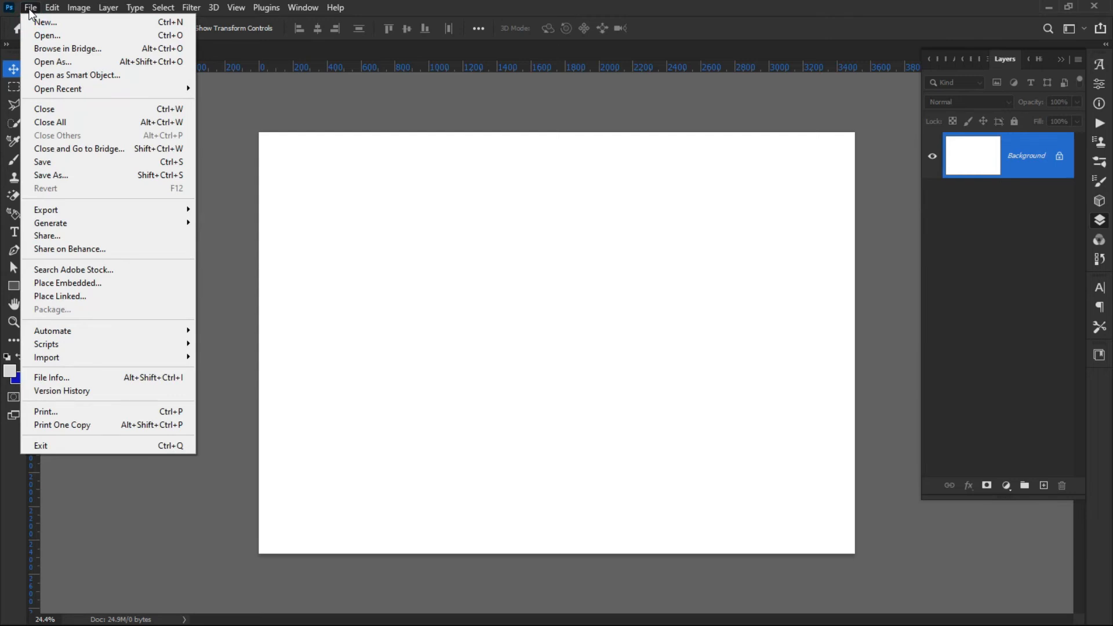
pyautogui.click(30, 8)
pyautogui.click(30, 8)
pyautogui.click(82, 179)
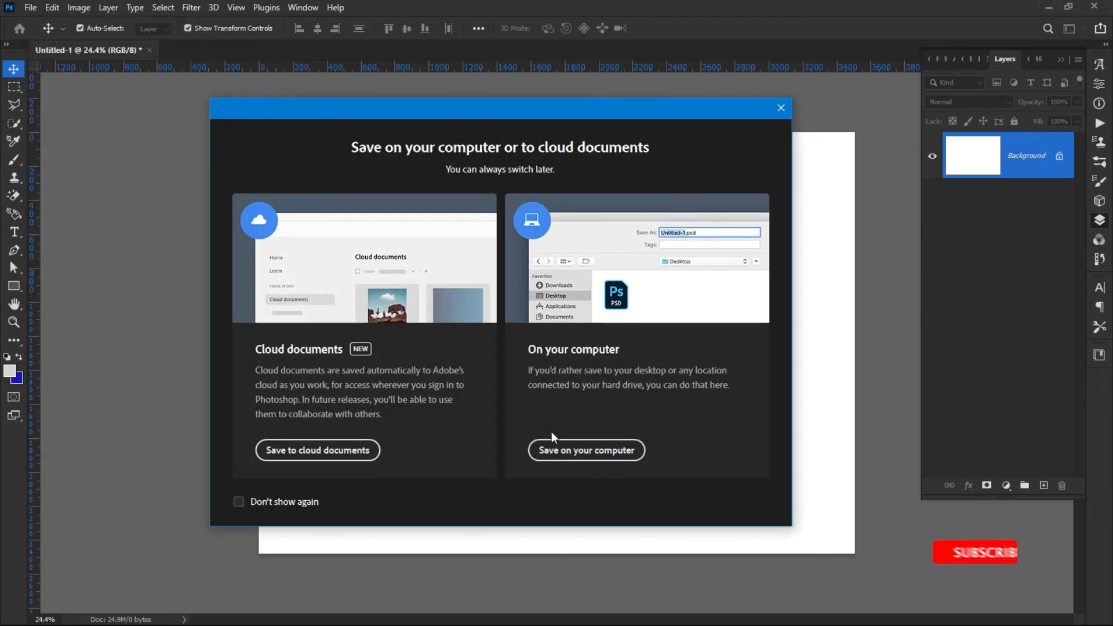
pyautogui.click(561, 456)
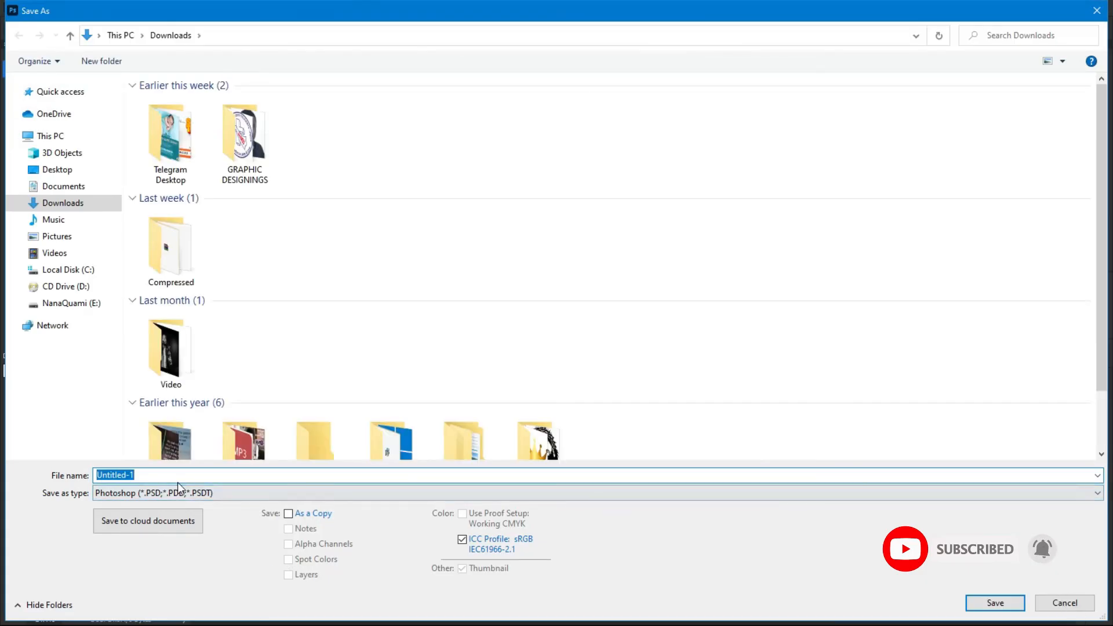
pyautogui.write('g gf')
pyautogui.write('n bc')
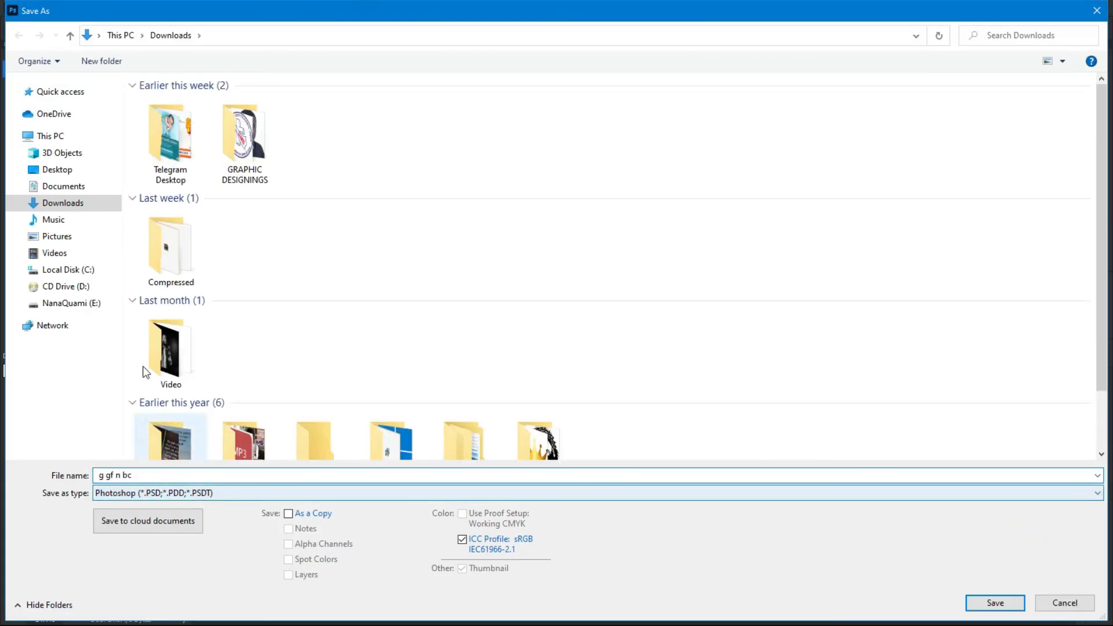
pyautogui.press('Escape')
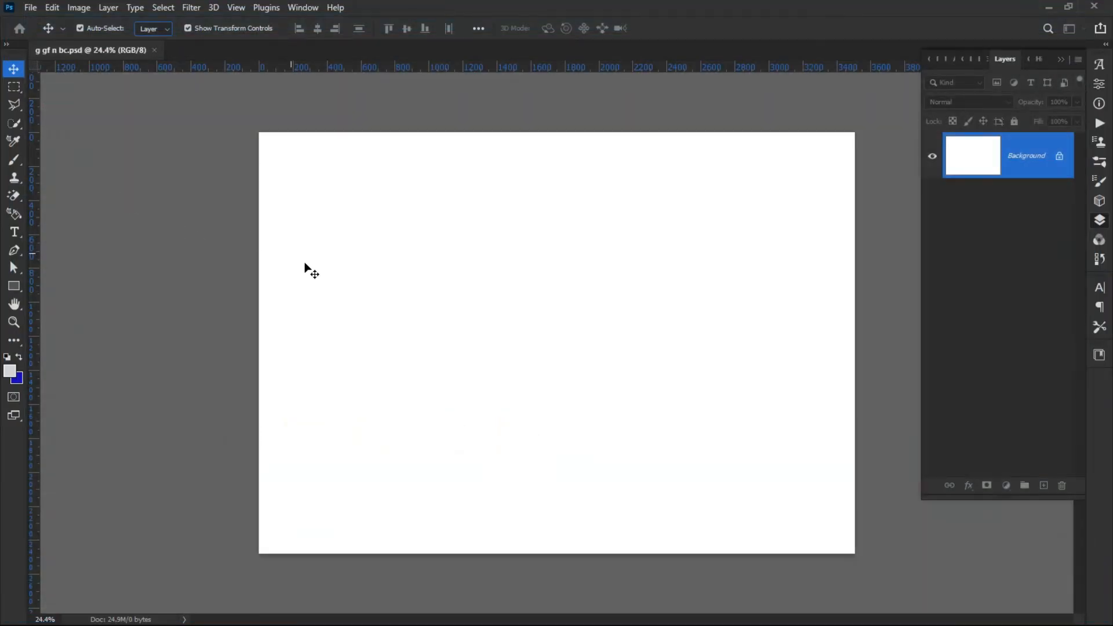
pyautogui.click(47, 9)
pyautogui.press('Escape')
pyautogui.click(31, 8)
pyautogui.press('Escape')
# Draw a grey rectangle shape about 1057 × 1143 px and move it down to the right of centre.
pyautogui.press('u')
pyautogui.moveTo(433, 165); pyautogui.dragTo(611, 358)
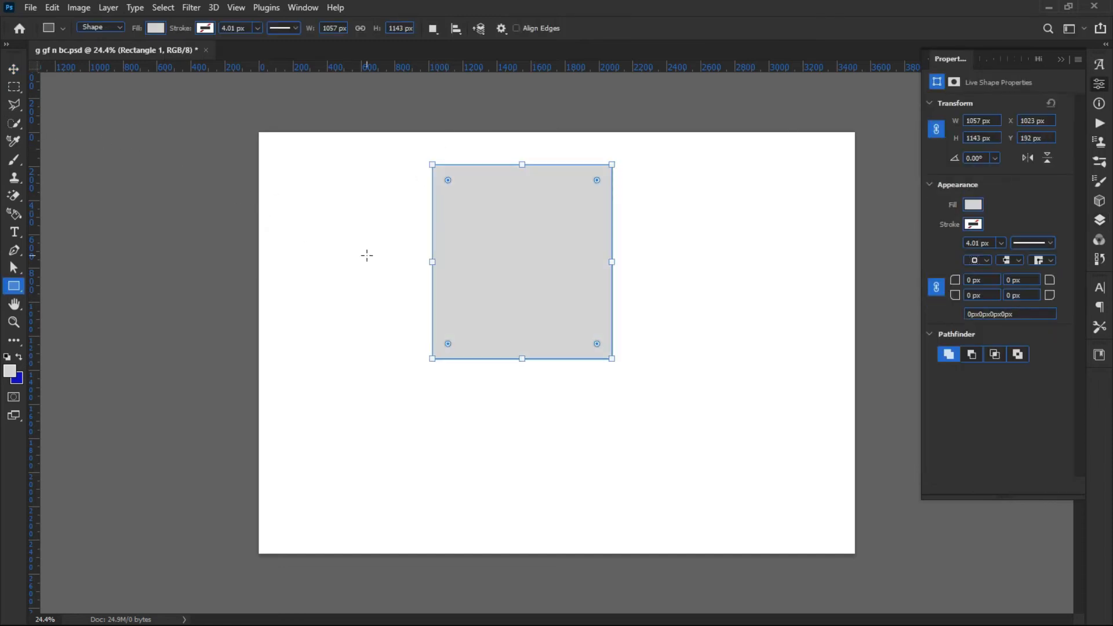
pyautogui.press('v')
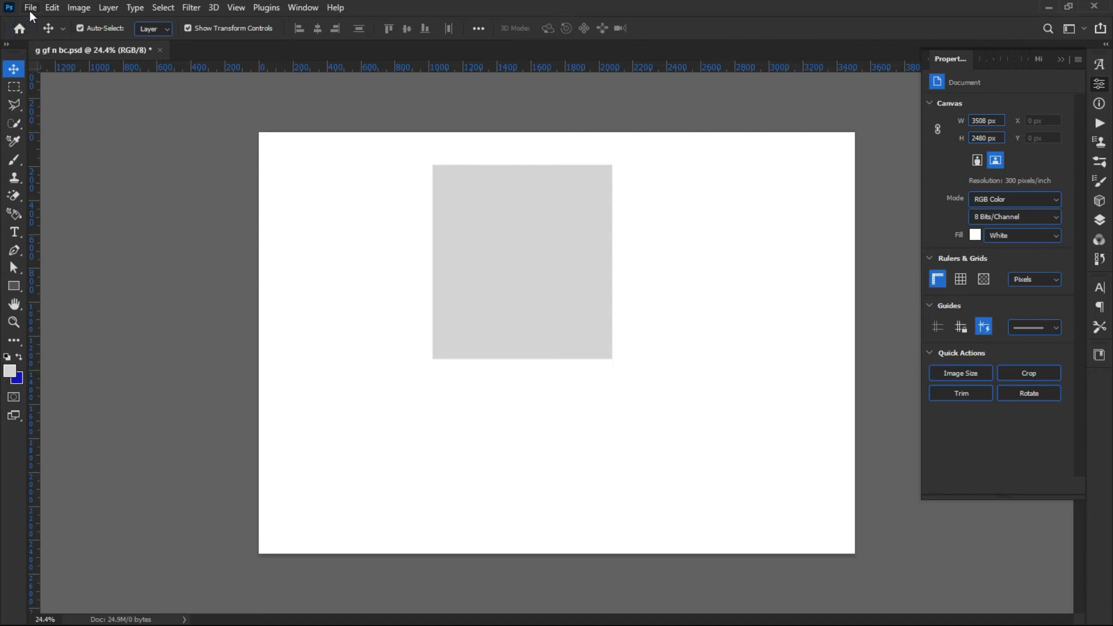
pyautogui.click(504, 275)
pyautogui.moveTo(456, 233); pyautogui.dragTo(512, 301)
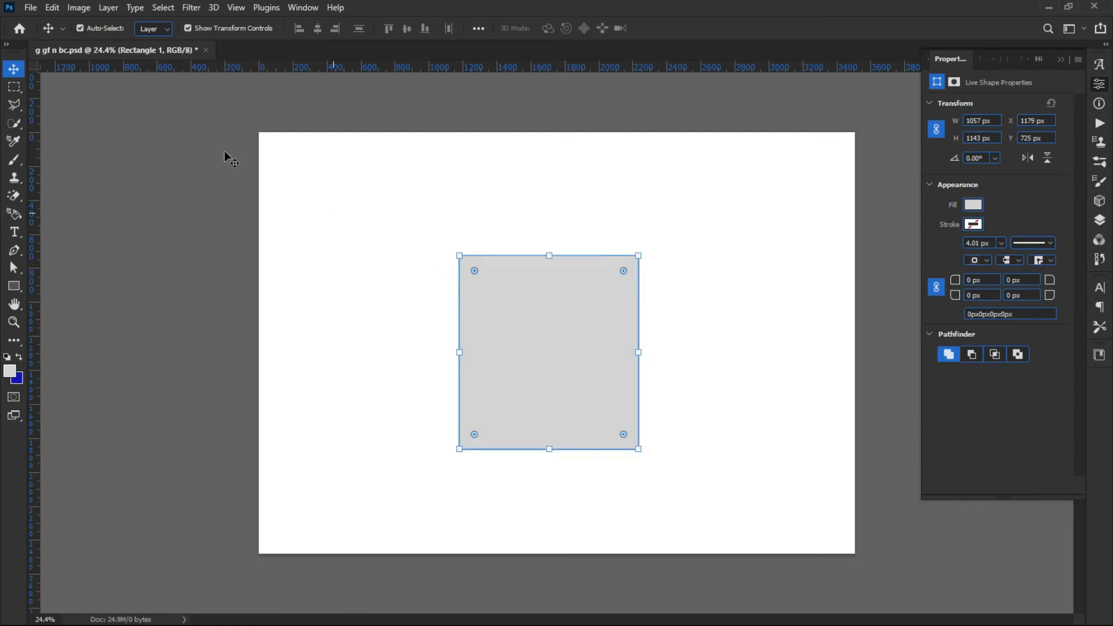
# Save the document.
pyautogui.click(29, 9)
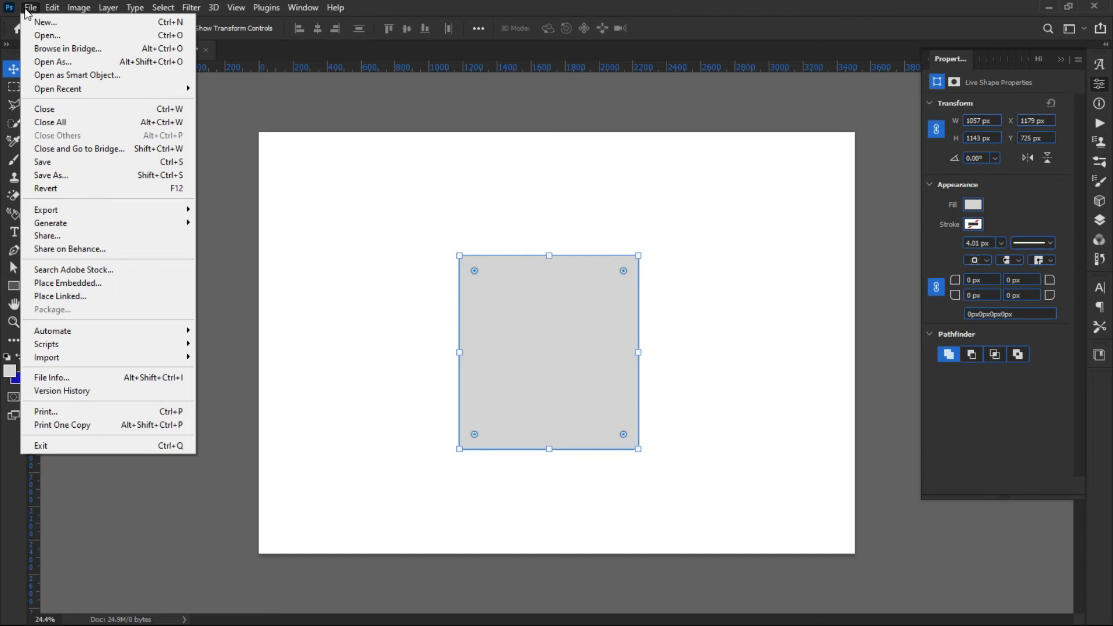
pyautogui.click(65, 164)
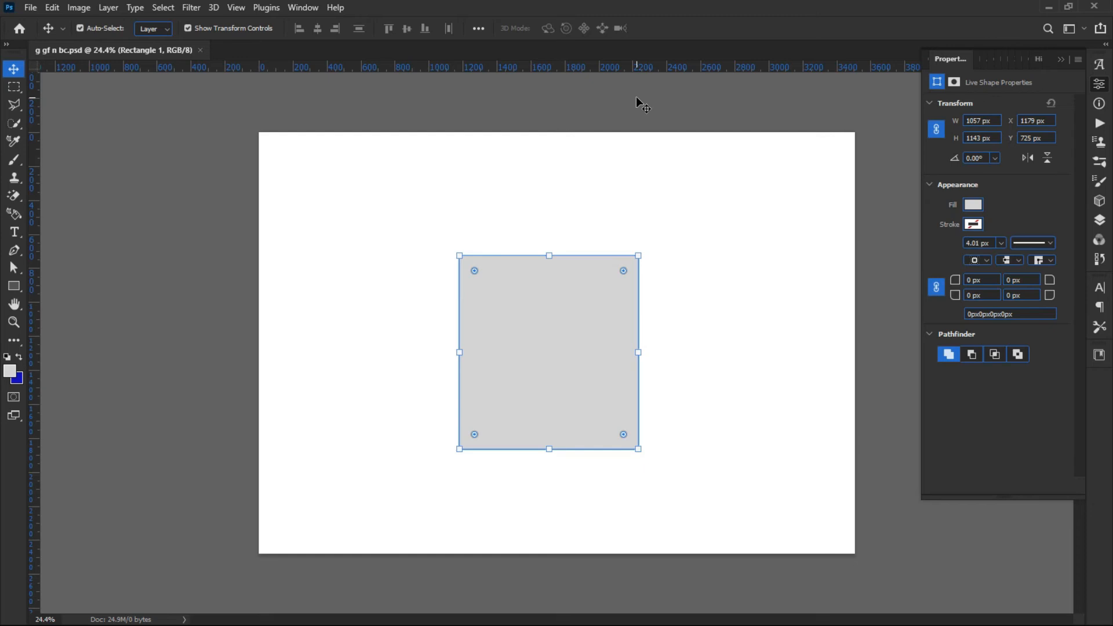
pyautogui.click(404, 206)
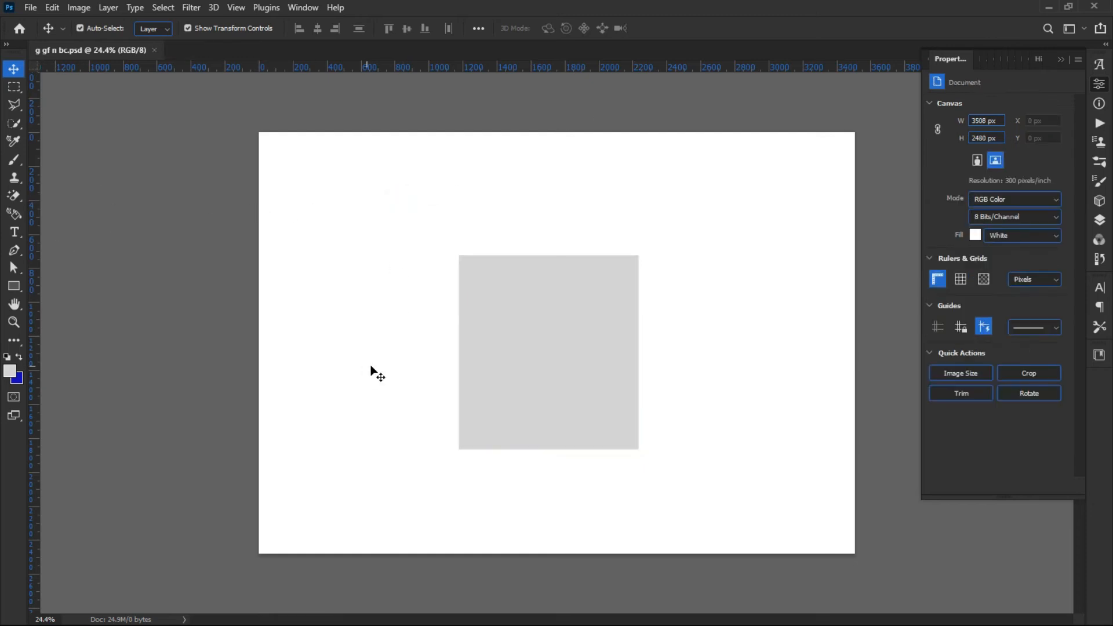
pyautogui.click(156, 51)
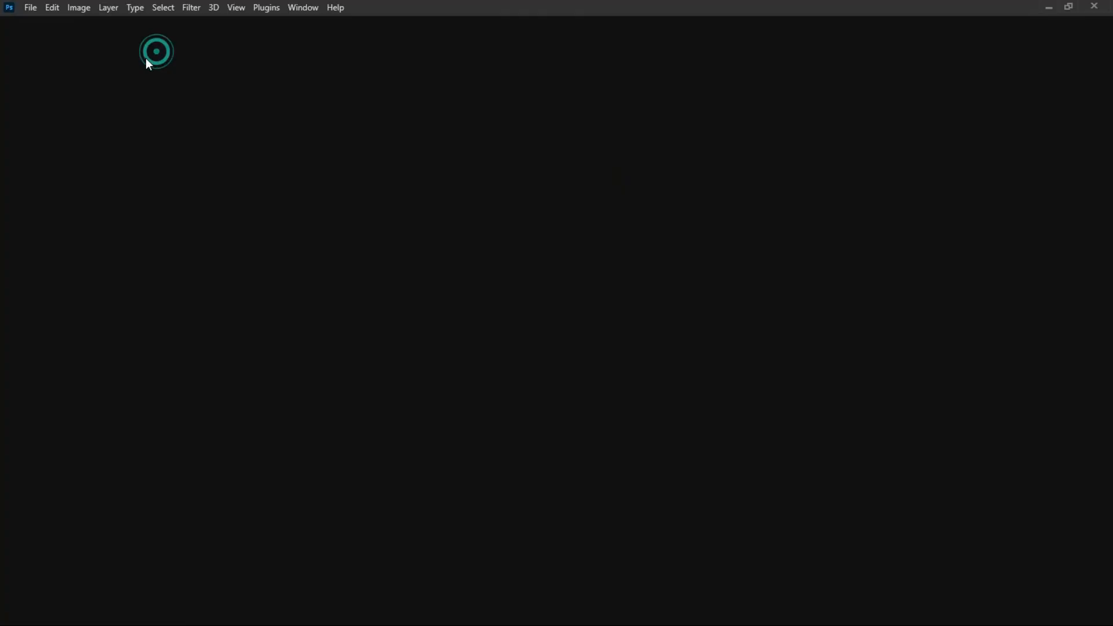
pyautogui.click(792, 272)
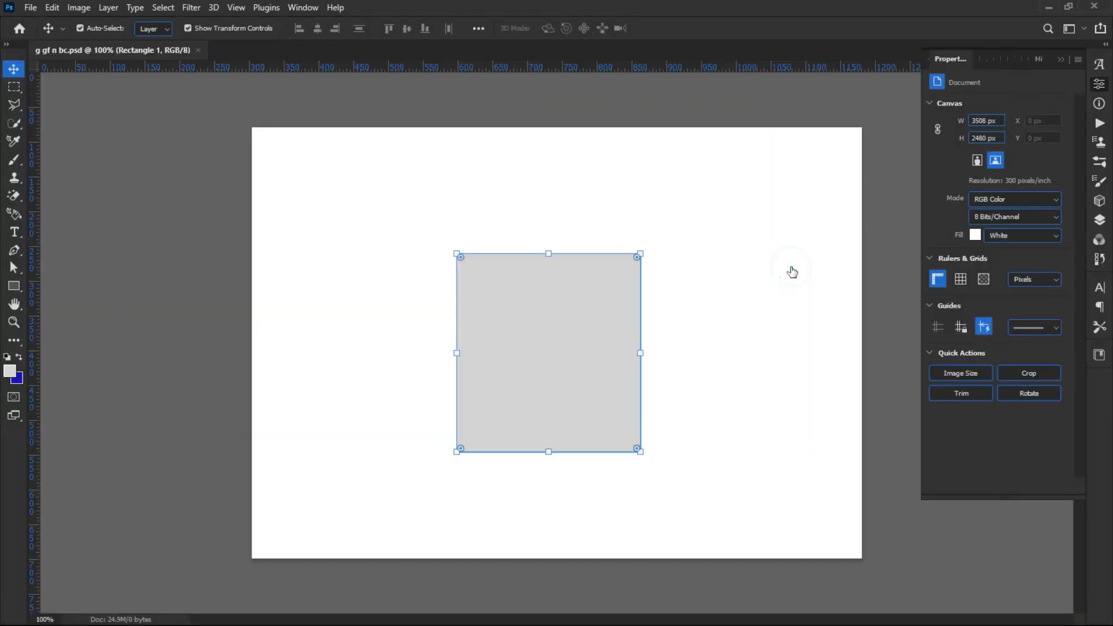
pyautogui.click(351, 221)
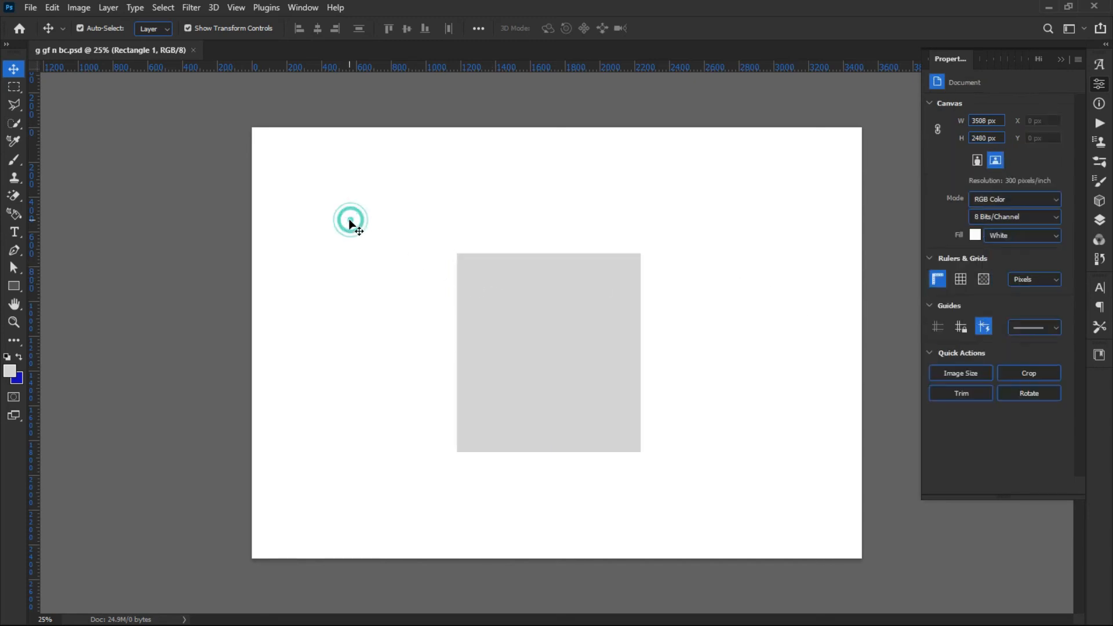
# Draw a second rectangle shape about 492 × 816 px near the page's upper-left corner.
pyautogui.click(13, 286)
pyautogui.moveTo(313, 159); pyautogui.dragTo(398, 300)
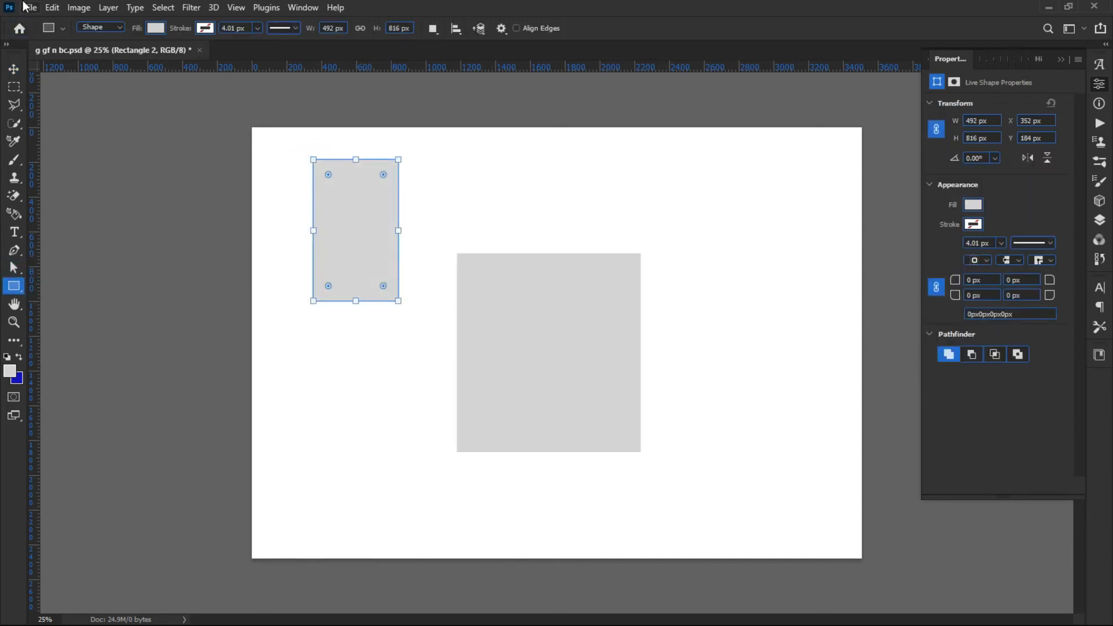
pyautogui.click(9, 69)
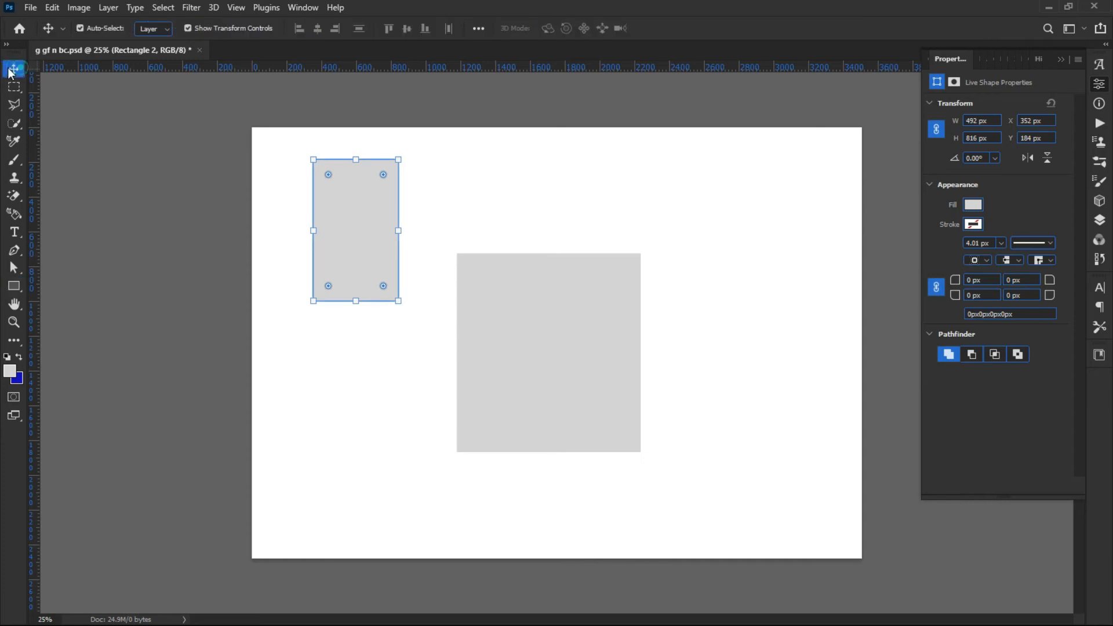
pyautogui.click(23, 8)
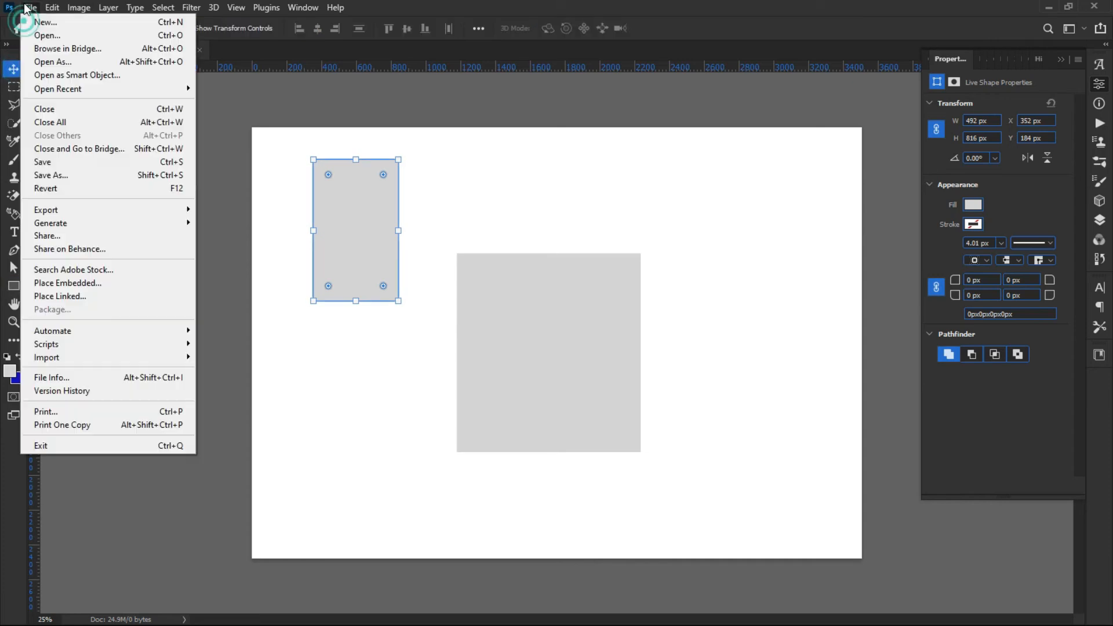
pyautogui.click(121, 179)
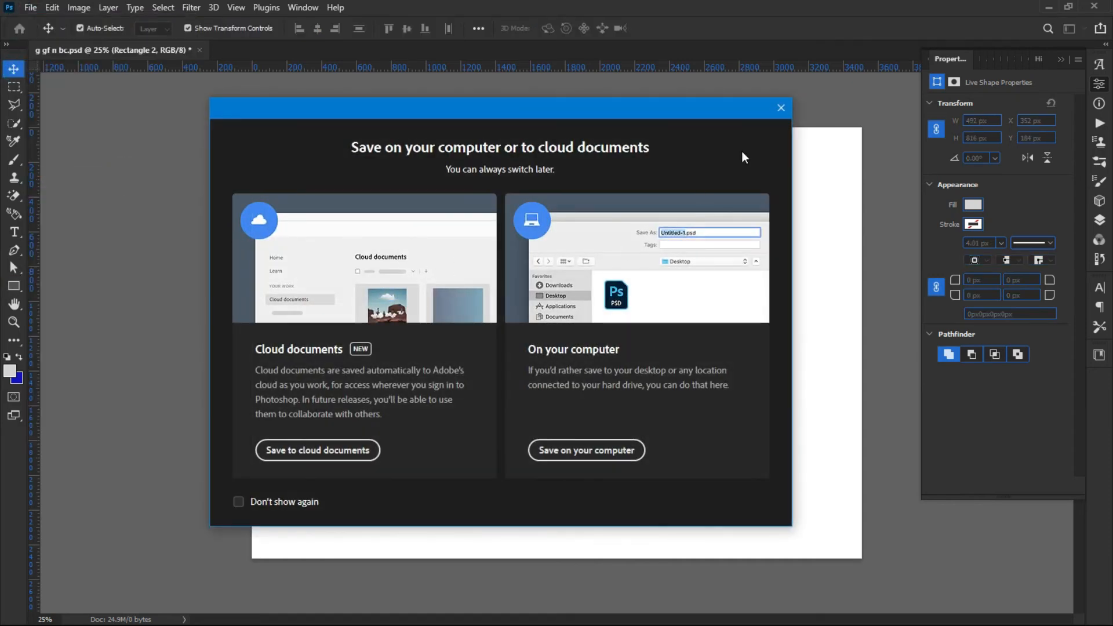
pyautogui.click(779, 109)
# Save the document.
pyautogui.click(30, 7)
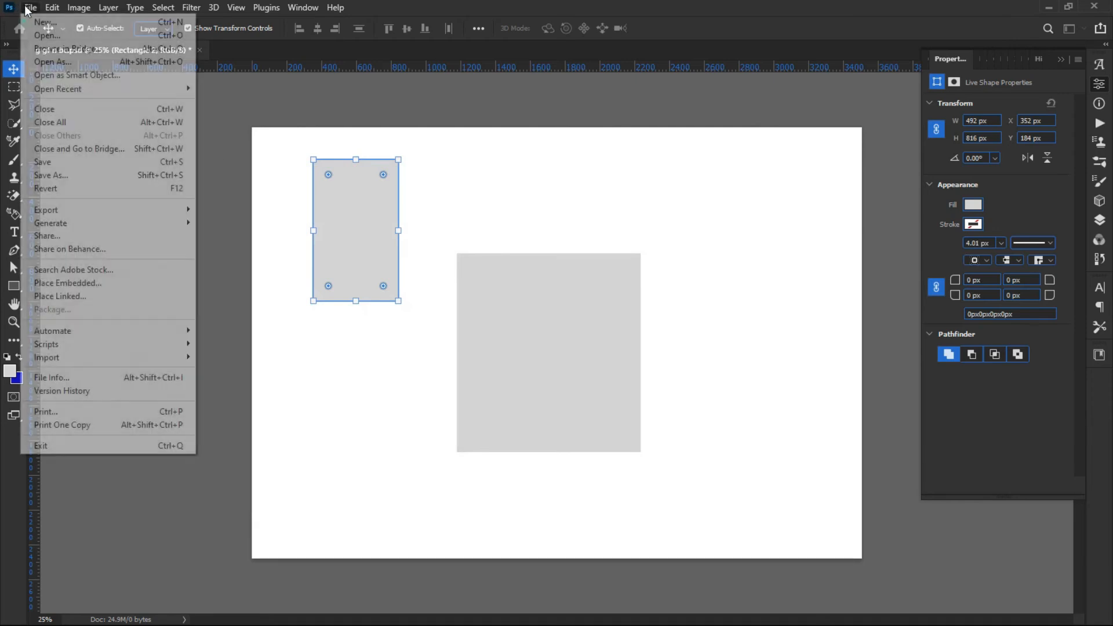
pyautogui.click(49, 163)
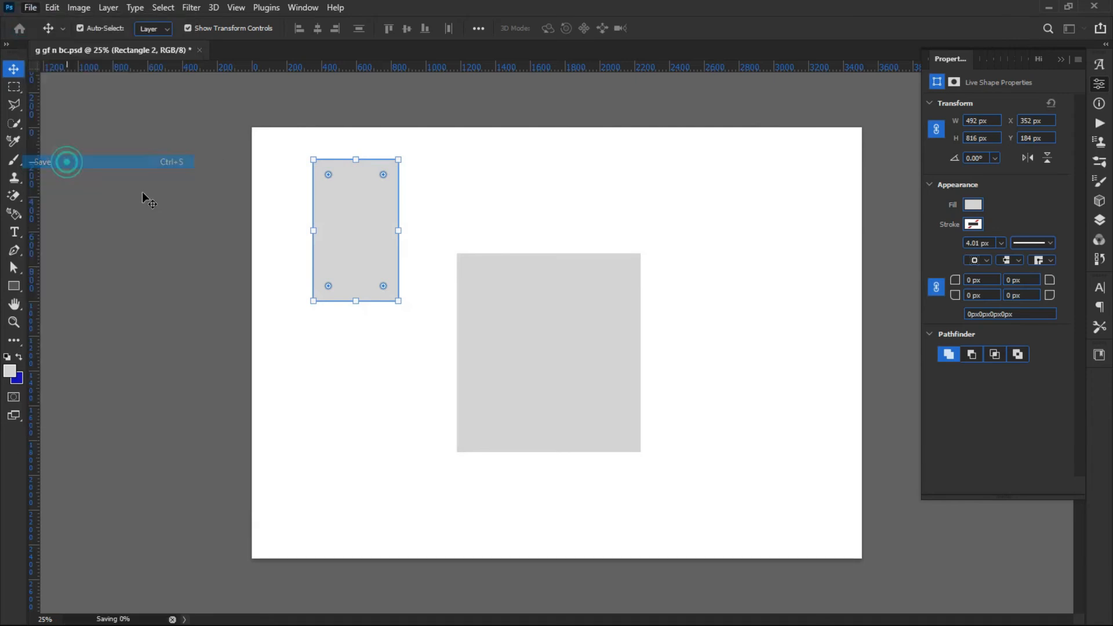
pyautogui.click(223, 241)
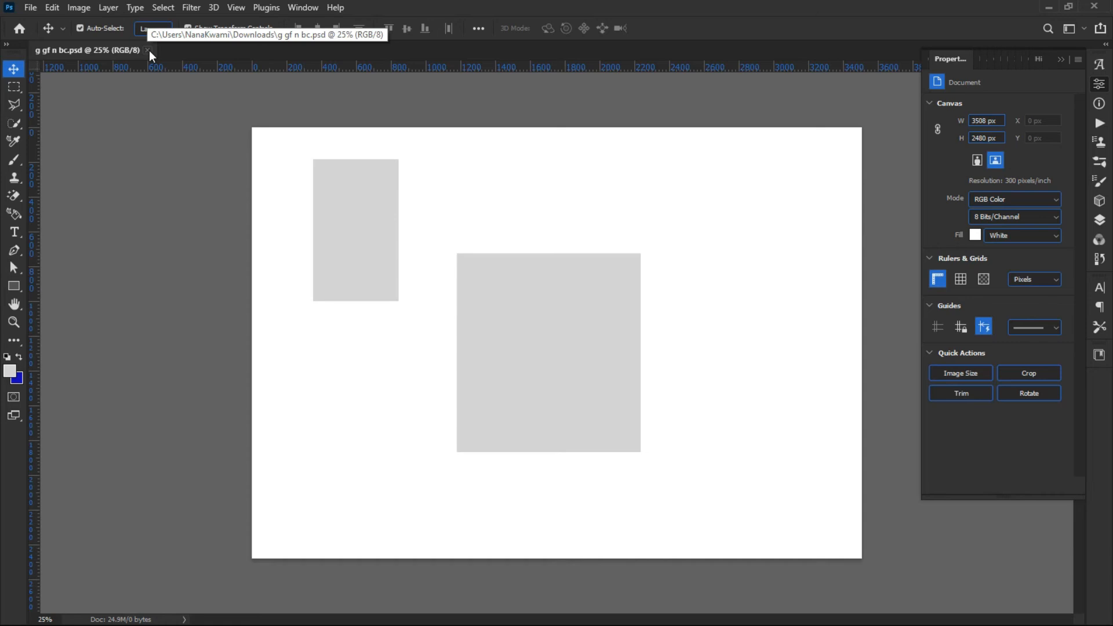
# Delete both rectangle shapes from the page.
pyautogui.click(365, 206)
pyautogui.press('Delete')
pyautogui.press('Delete')
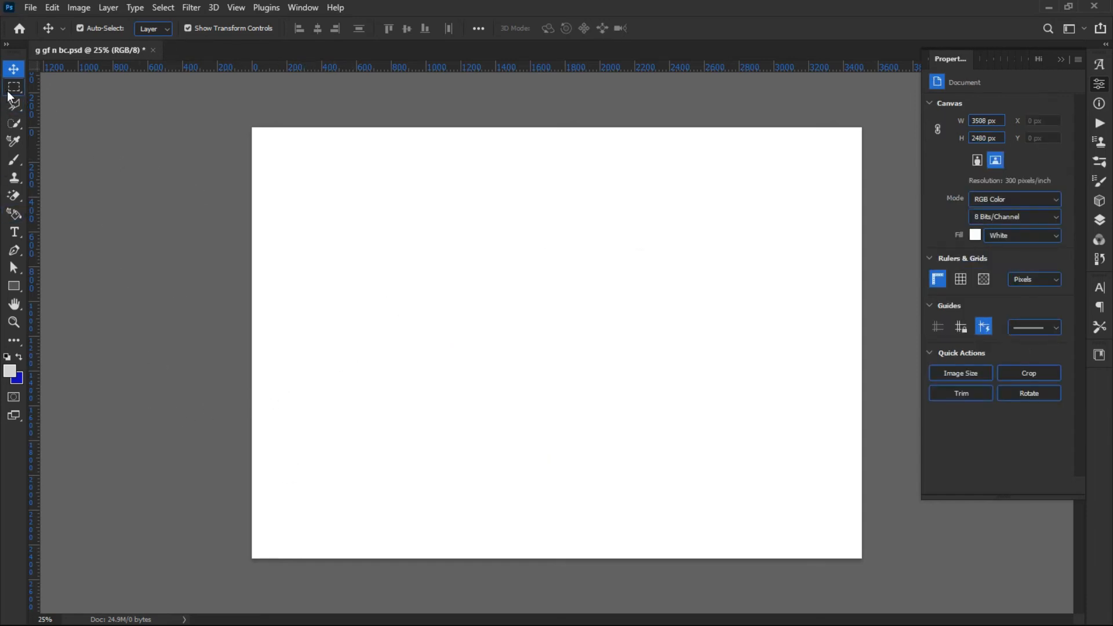
# Add a new blank layer above the background.
pyautogui.click(1102, 225)
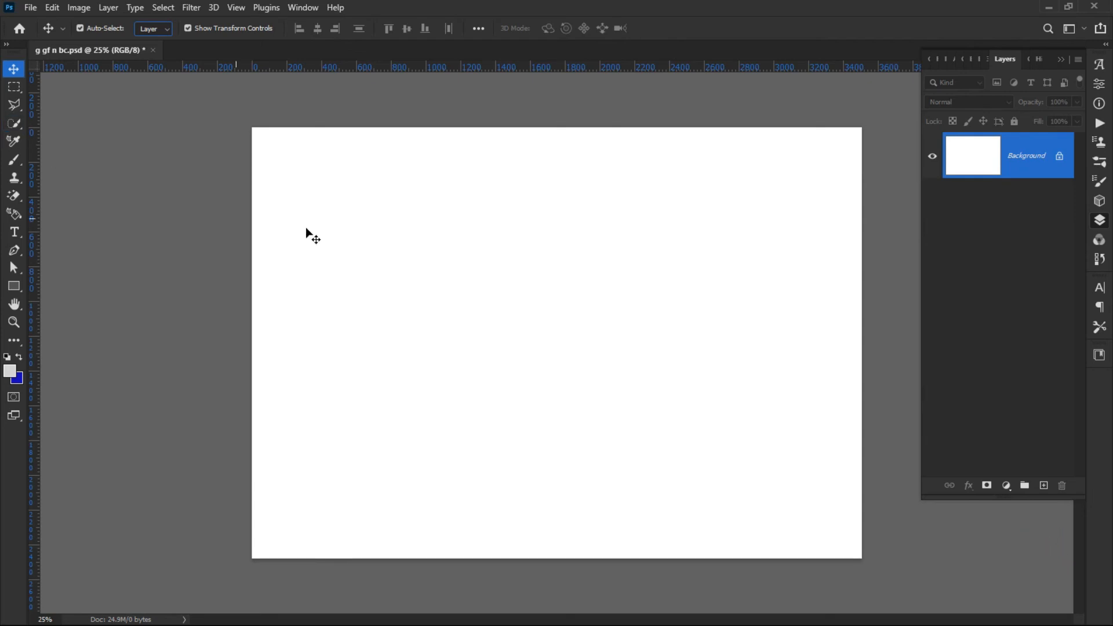
pyautogui.click(17, 88)
pyautogui.rightClick(17, 89)
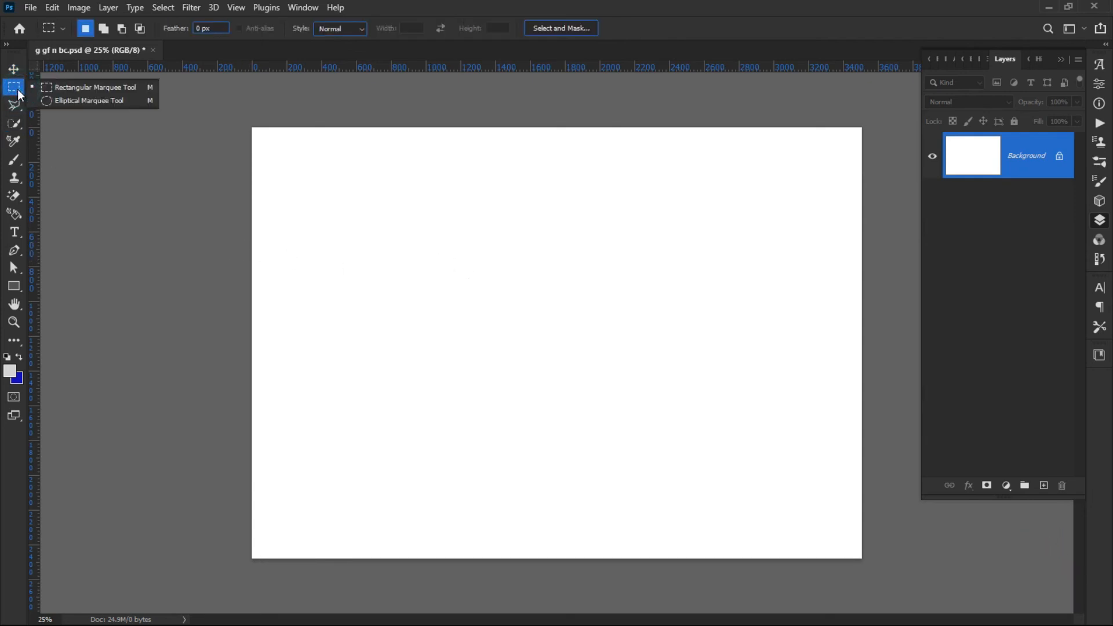
pyautogui.click(92, 92)
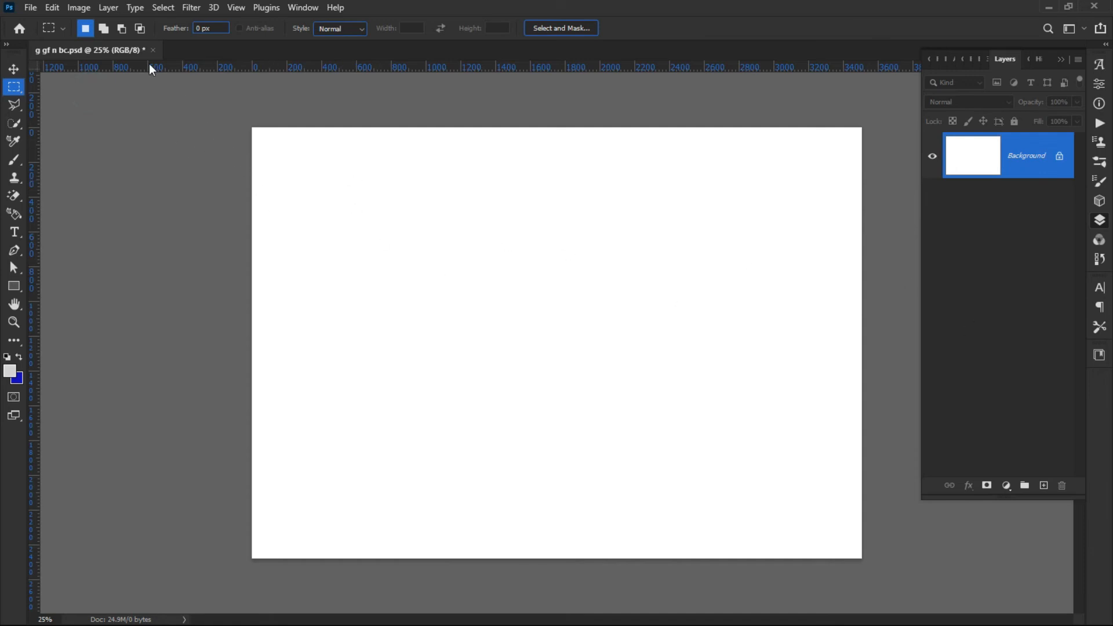
pyautogui.click(110, 8)
pyautogui.click(662, 364)
pyautogui.click(1045, 488)
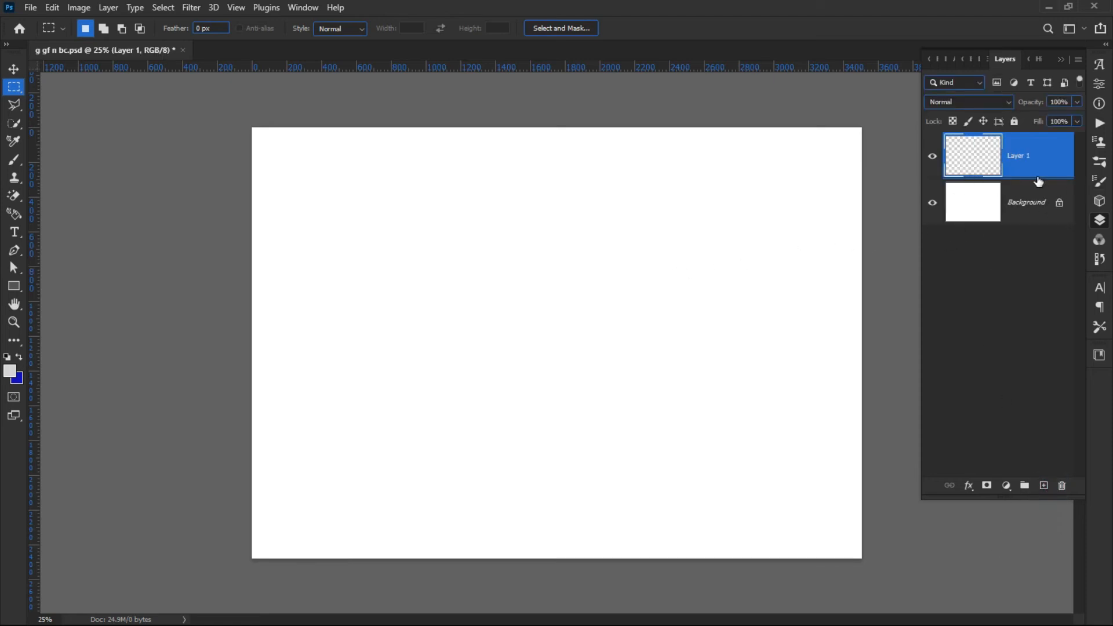
# Rename the new layer as easybt.
pyautogui.doubleClick(1018, 155)
pyautogui.write('easybt')
pyautogui.click(1052, 155)
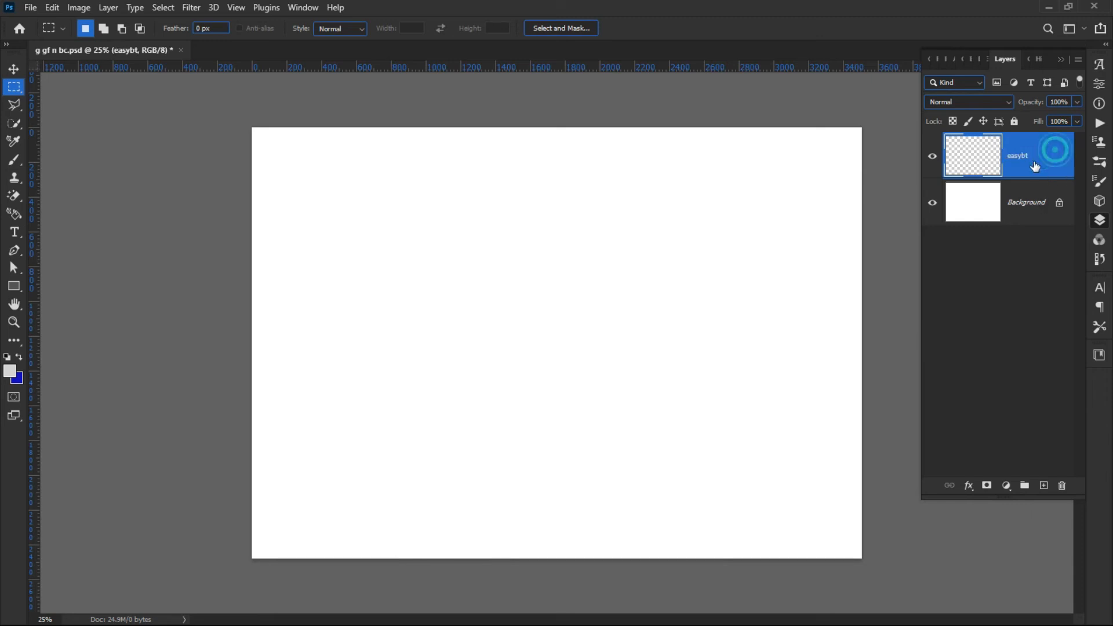
# Draw a rectangular marquee selection across the middle of the page with the Rectangular Marquee Tool.
pyautogui.rightClick(15, 88)
pyautogui.click(51, 89)
pyautogui.moveTo(361, 176); pyautogui.dragTo(706, 409)
# Set the background colour to purple 7e14c8.
pyautogui.click(17, 378)
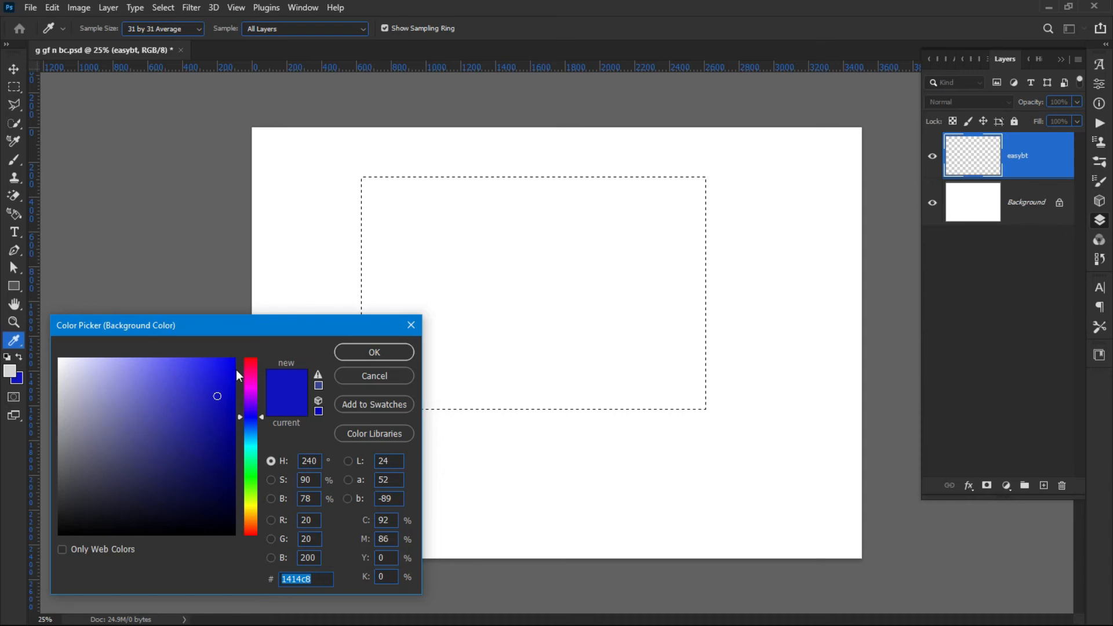
pyautogui.click(254, 385)
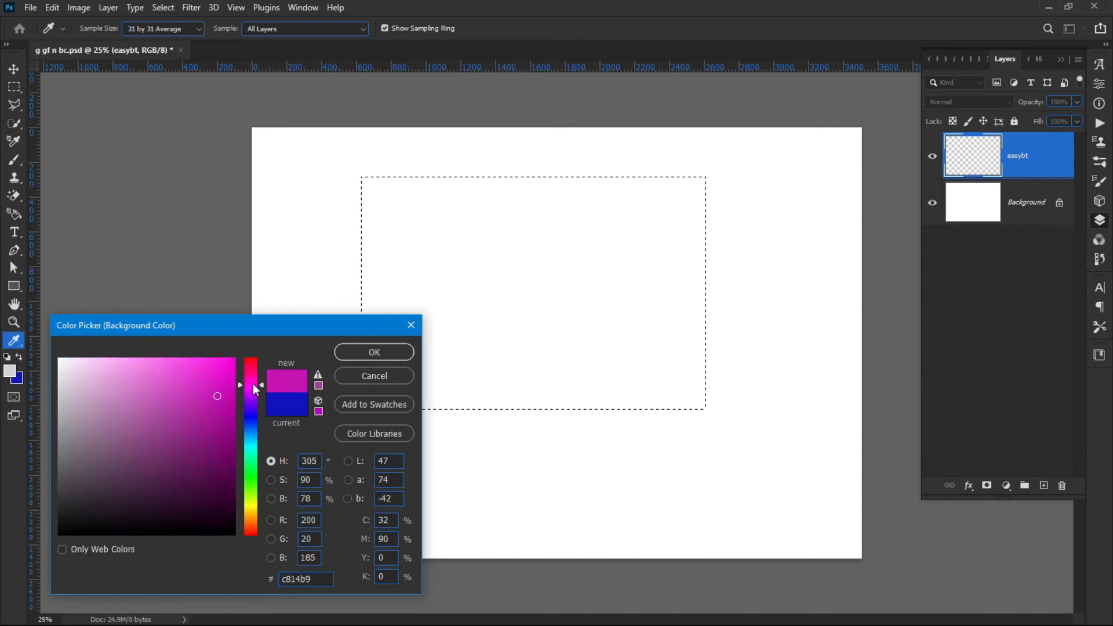
pyautogui.moveTo(243, 374); pyautogui.dragTo(241, 461)
pyautogui.moveTo(257, 501); pyautogui.dragTo(257, 399)
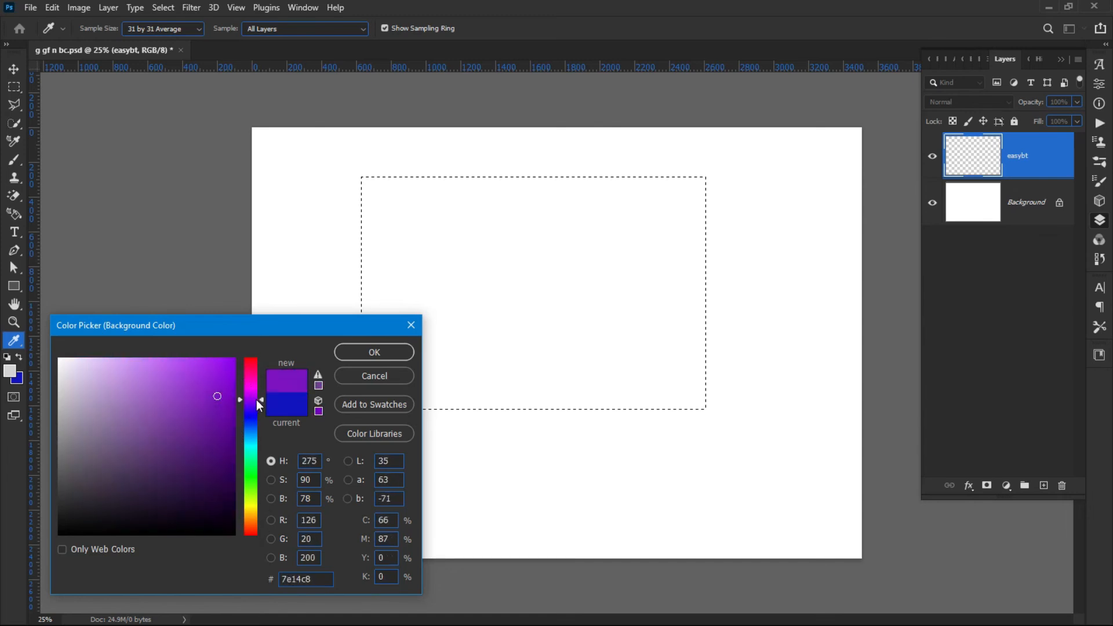
pyautogui.click(375, 353)
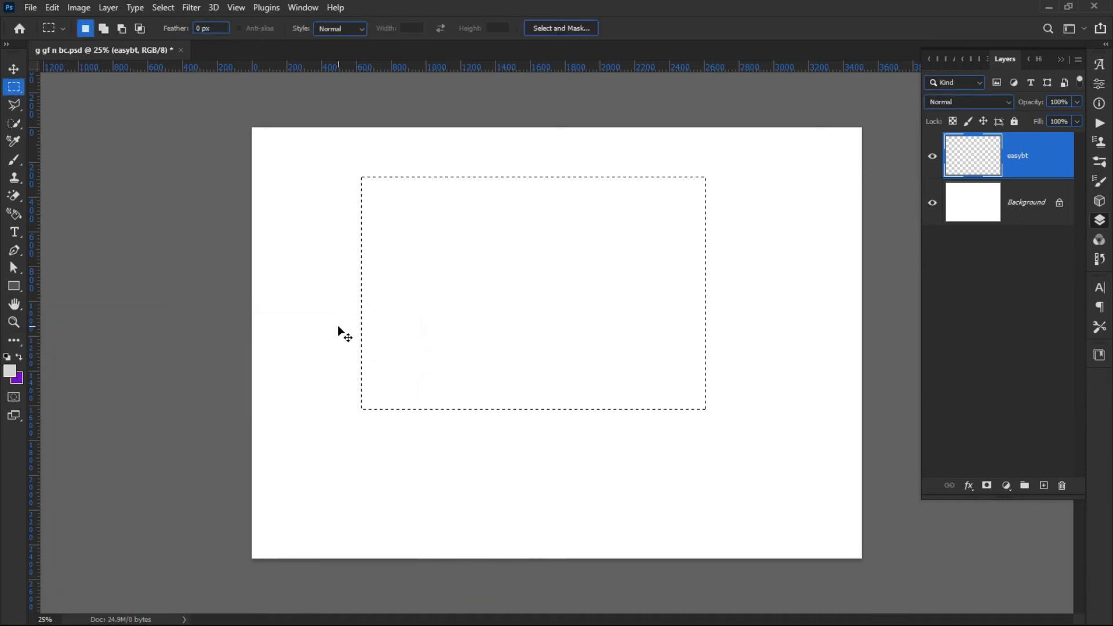
# Fill the selection with the background colour and deselect it.
pyautogui.hotkey('ctrl', 'BackSpace')
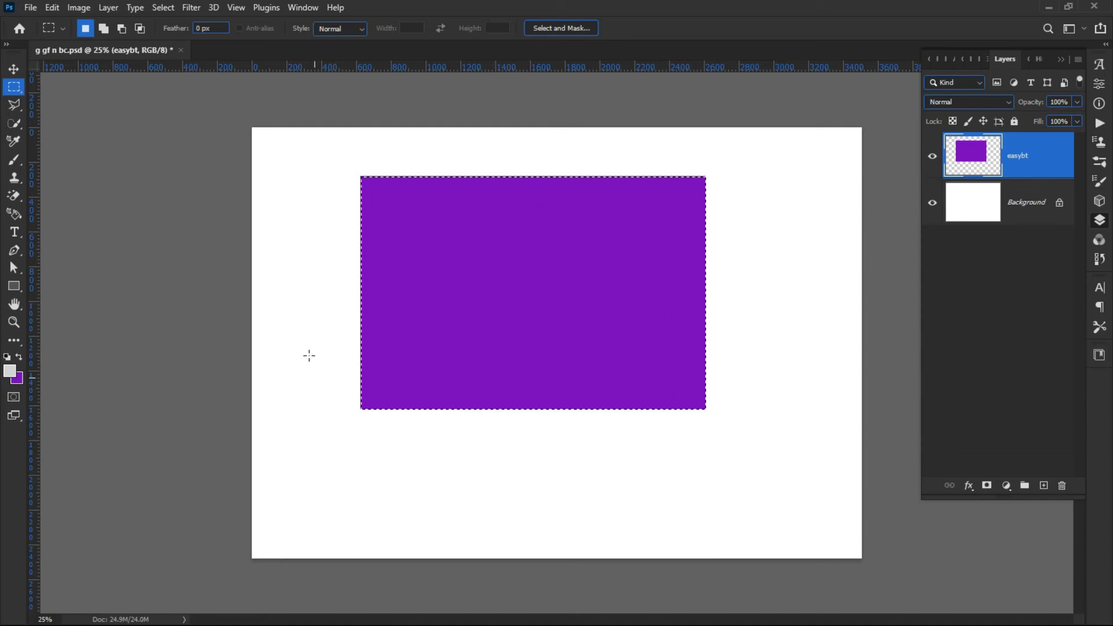
pyautogui.click(156, 7)
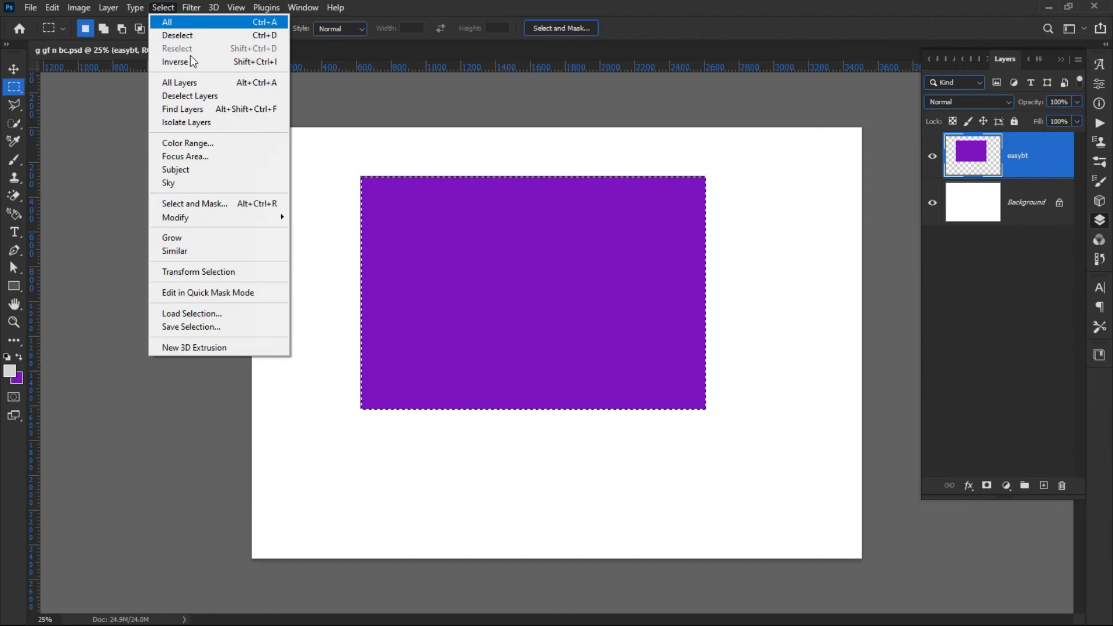
pyautogui.click(218, 39)
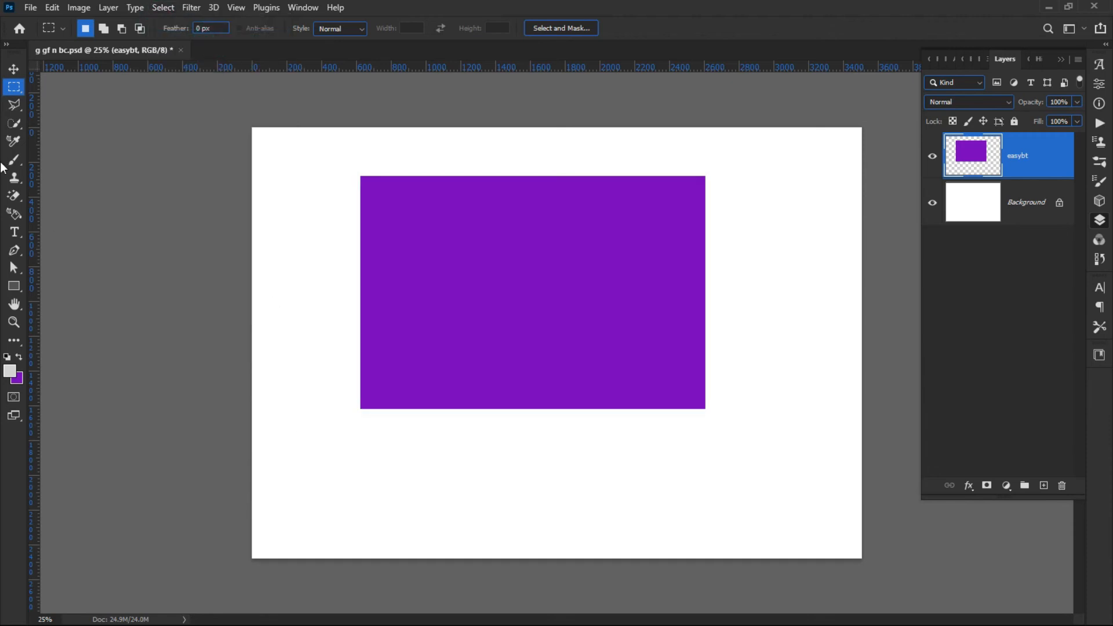
# Move the purple rectangle slightly down on the page.
pyautogui.click(15, 70)
pyautogui.click(82, 186)
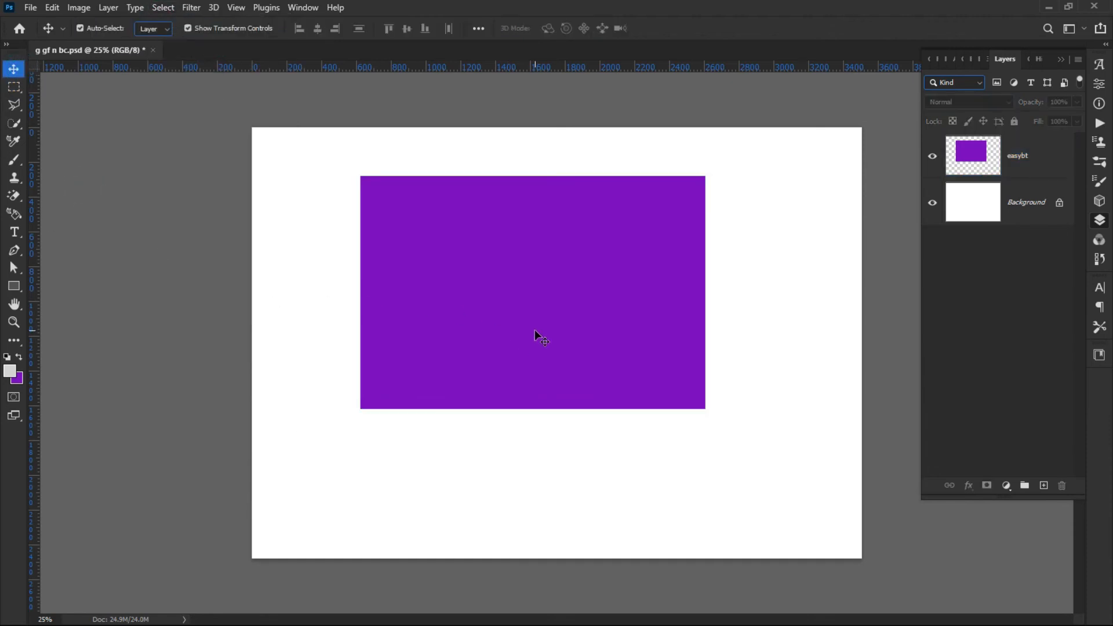
pyautogui.moveTo(497, 348); pyautogui.dragTo(492, 400)
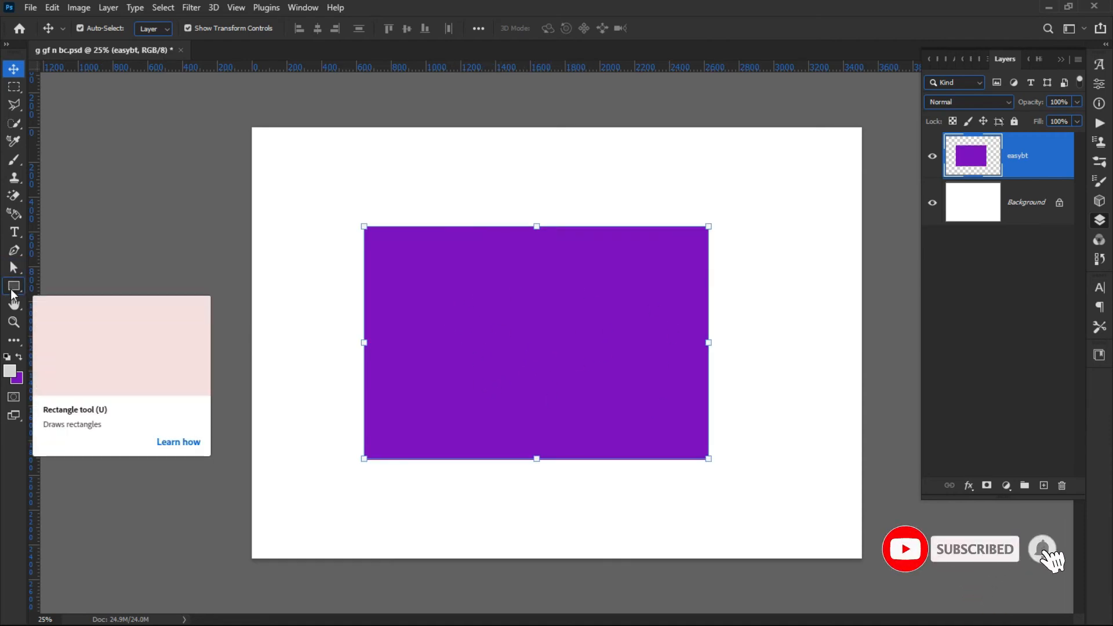
# Select an area over the purple rectangle's lower-left corner and cut it to a new layer with Layer Via Cut.
pyautogui.click(11, 91)
pyautogui.rightClick(12, 91)
pyautogui.click(56, 88)
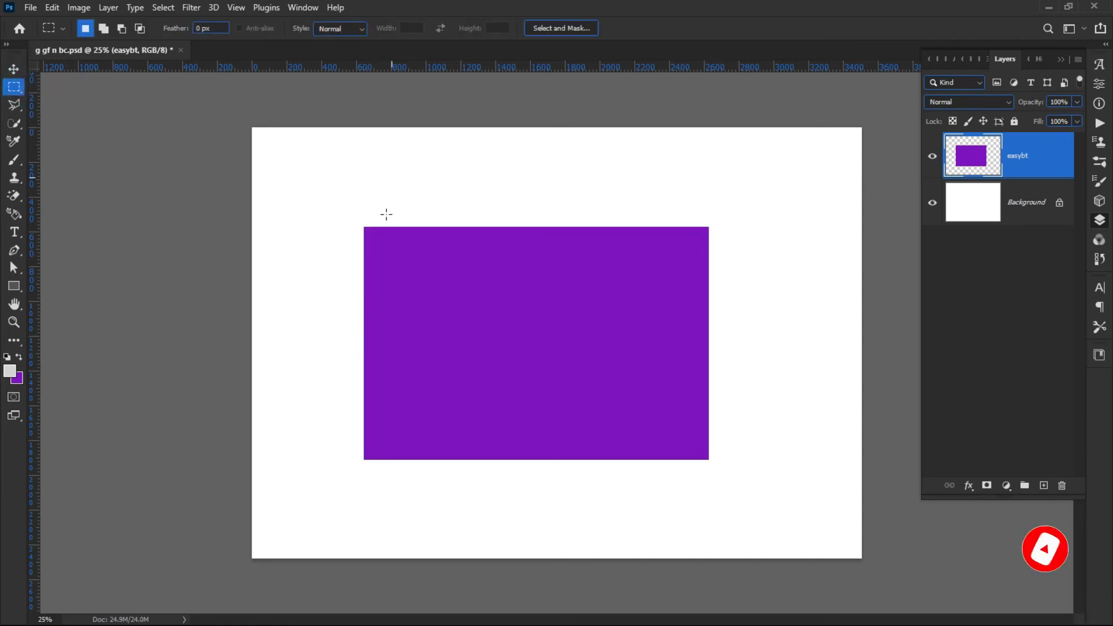
pyautogui.moveTo(294, 332); pyautogui.dragTo(467, 460)
pyautogui.click(325, 356)
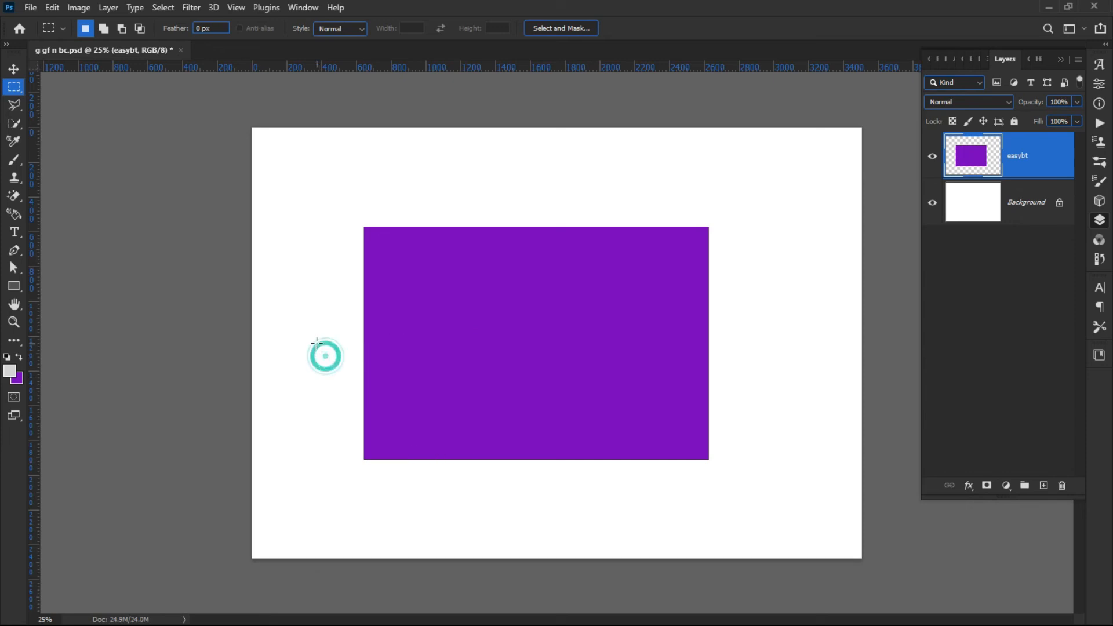
pyautogui.moveTo(316, 331); pyautogui.dragTo(524, 501)
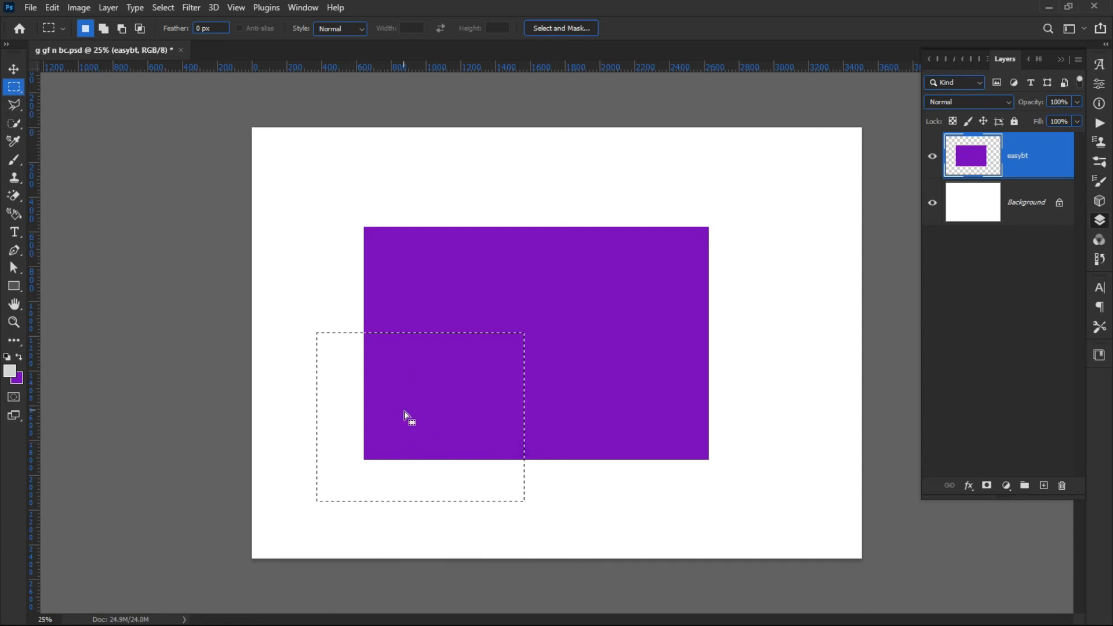
pyautogui.rightClick(463, 409)
pyautogui.click(398, 380)
pyautogui.rightClick(400, 387)
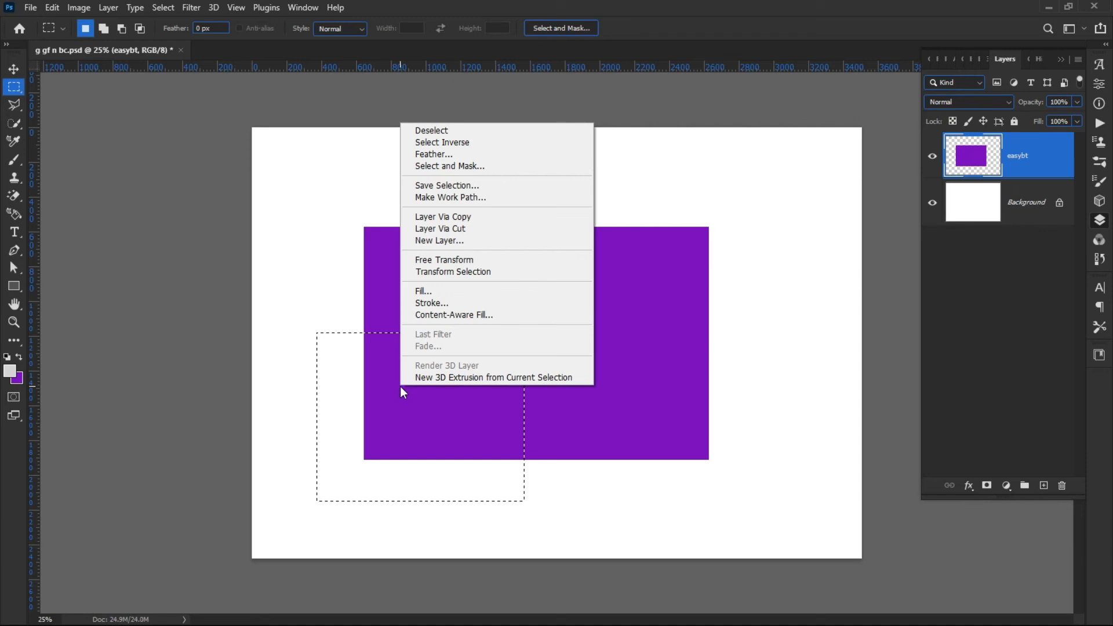
pyautogui.click(457, 232)
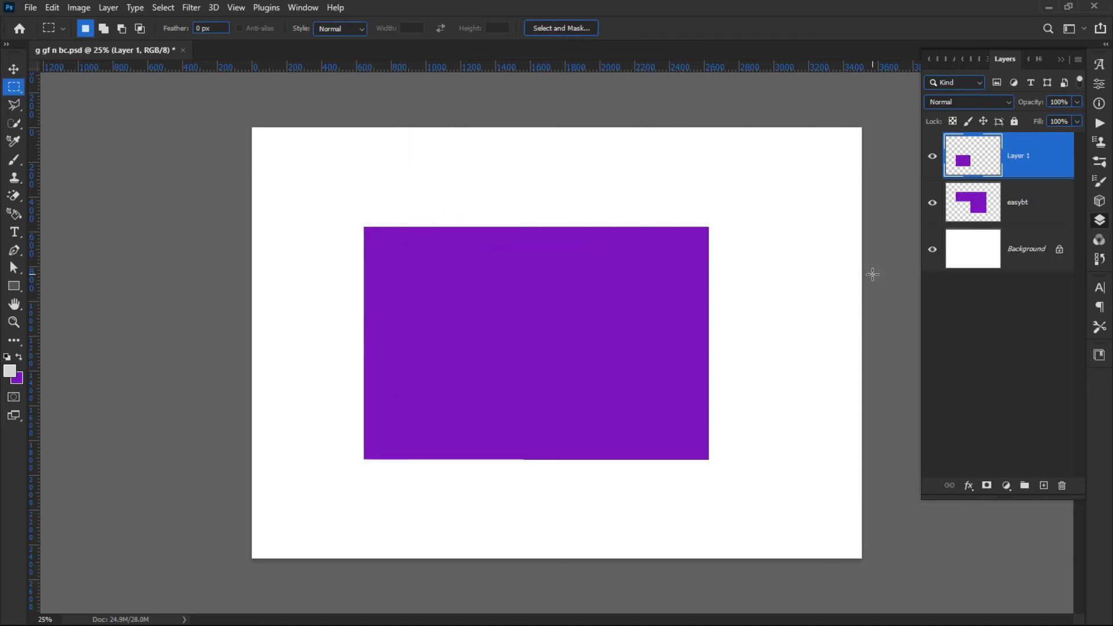
# Move the cut lower-left piece slightly left and down.
pyautogui.click(13, 69)
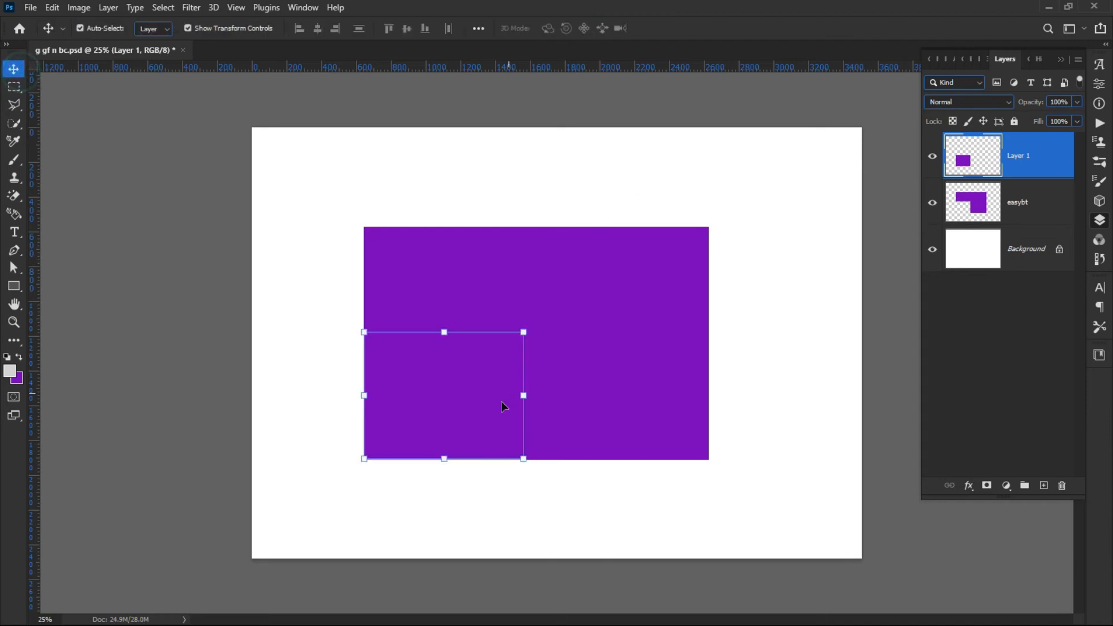
pyautogui.click(440, 466)
pyautogui.click(437, 397)
pyautogui.click(91, 210)
pyautogui.moveTo(443, 379)
pyautogui.mouseDown()
pyautogui.moveTo(406, 401)
pyautogui.moveTo(425, 391)
pyautogui.mouseUp()
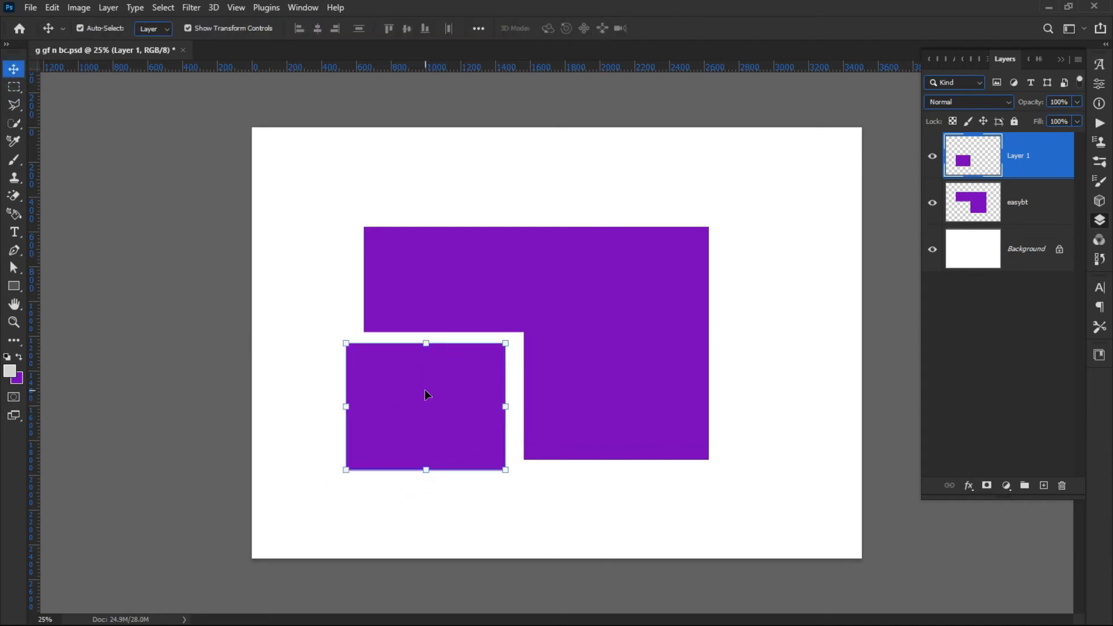
pyautogui.click(451, 525)
# Select an area over the rectangle's right edge on the easybt layer and cut it to a new layer.
pyautogui.click(14, 86)
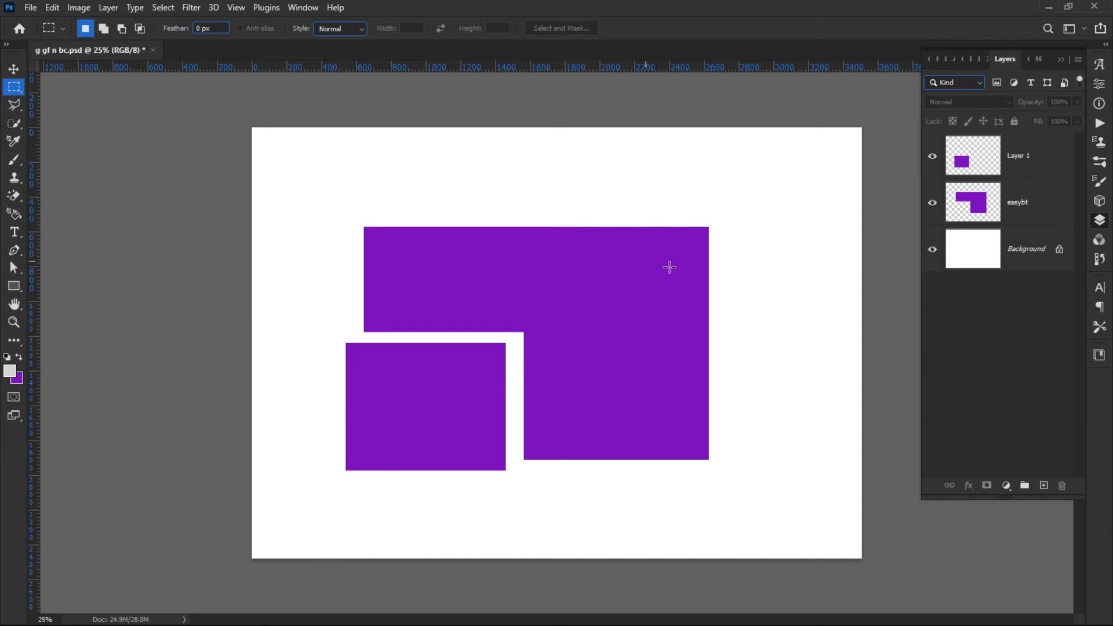
pyautogui.moveTo(652, 271); pyautogui.dragTo(795, 403)
pyautogui.rightClick(688, 317)
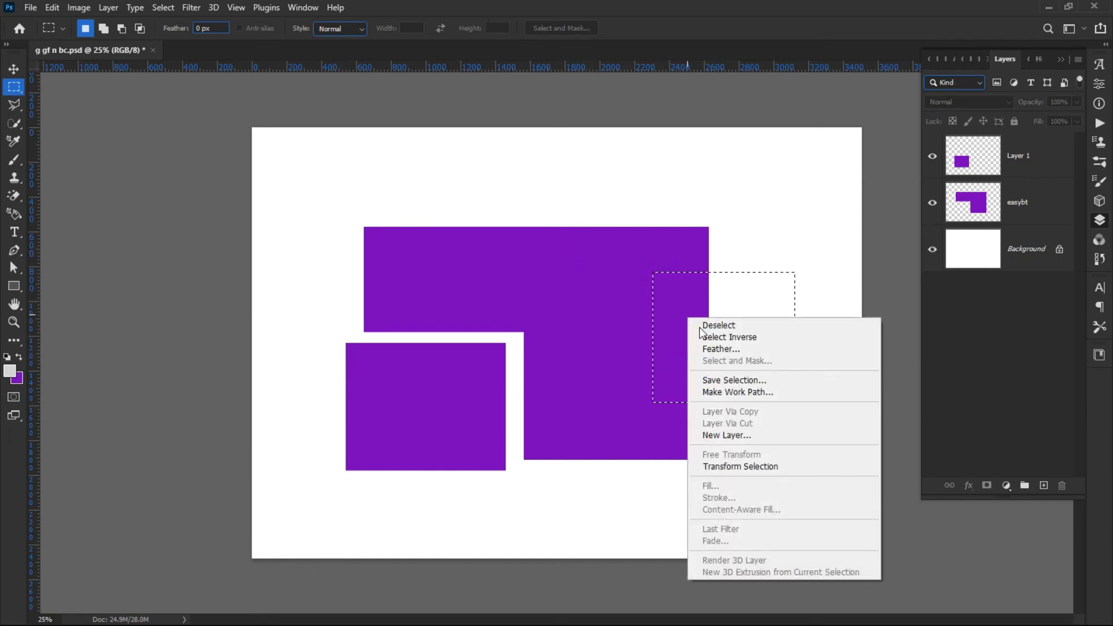
pyautogui.click(1005, 206)
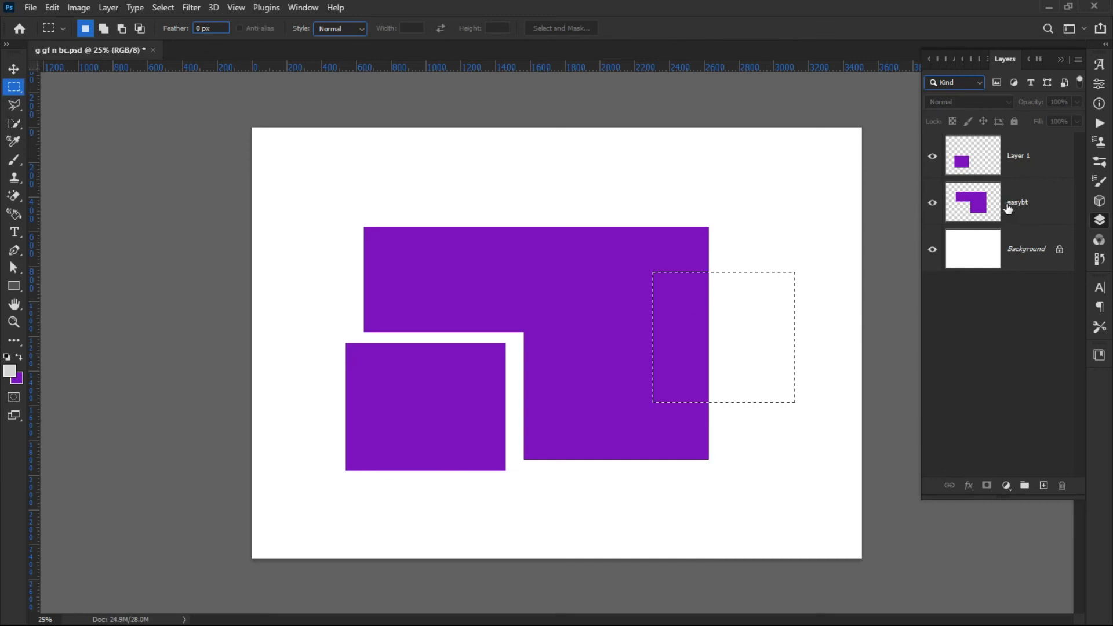
pyautogui.click(1043, 210)
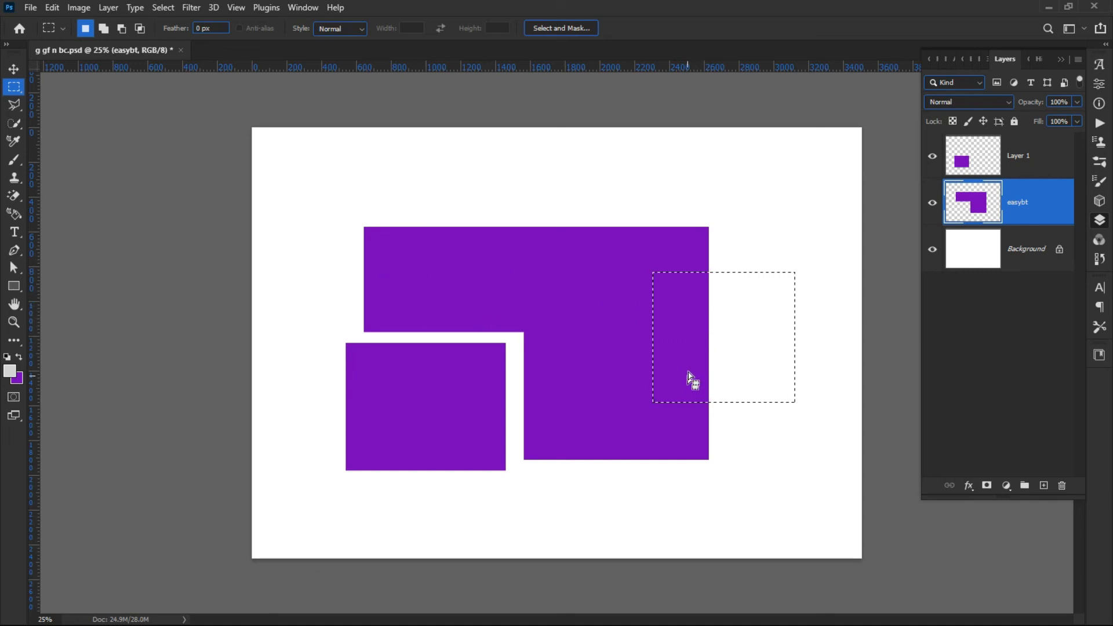
pyautogui.rightClick(684, 316)
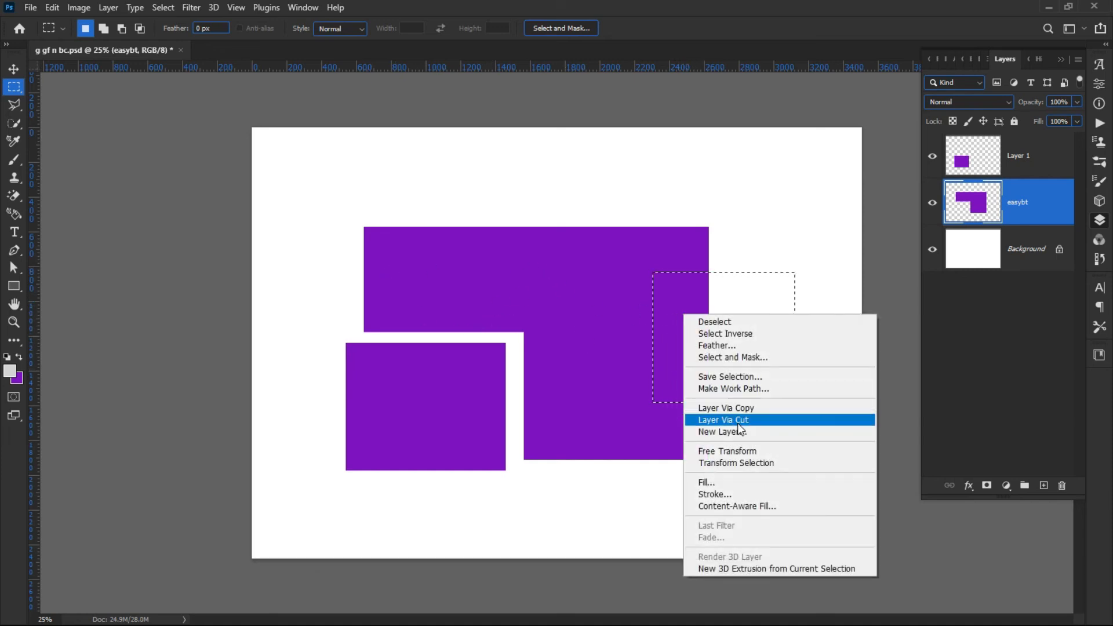
pyautogui.click(734, 419)
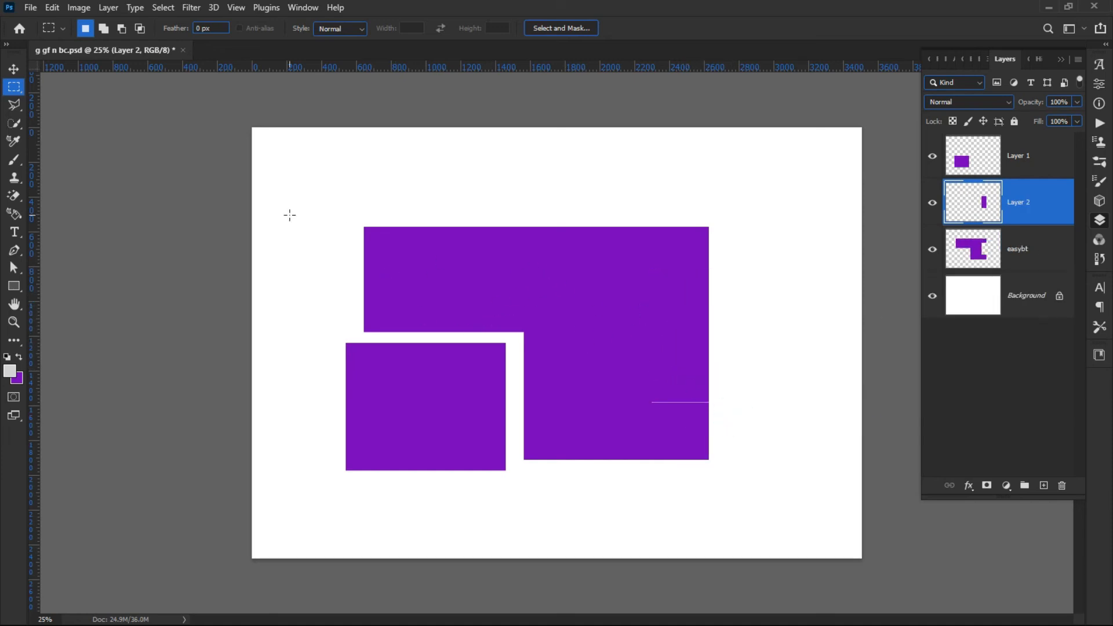
# Move the cut strip to the right, away from the rectangle.
pyautogui.click(13, 70)
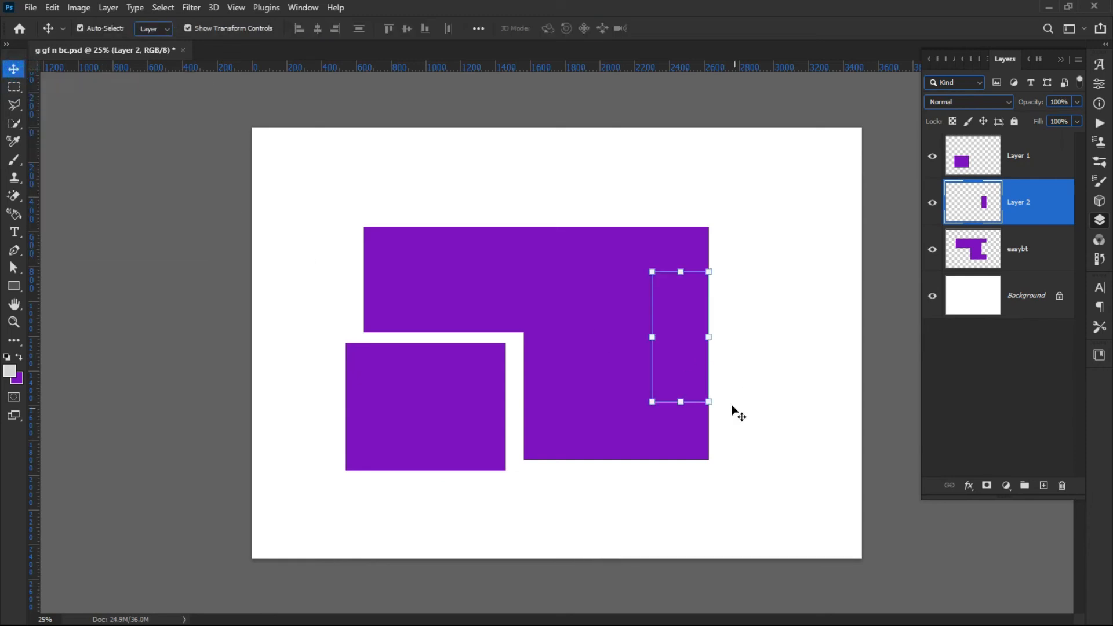
pyautogui.moveTo(684, 354); pyautogui.dragTo(771, 363)
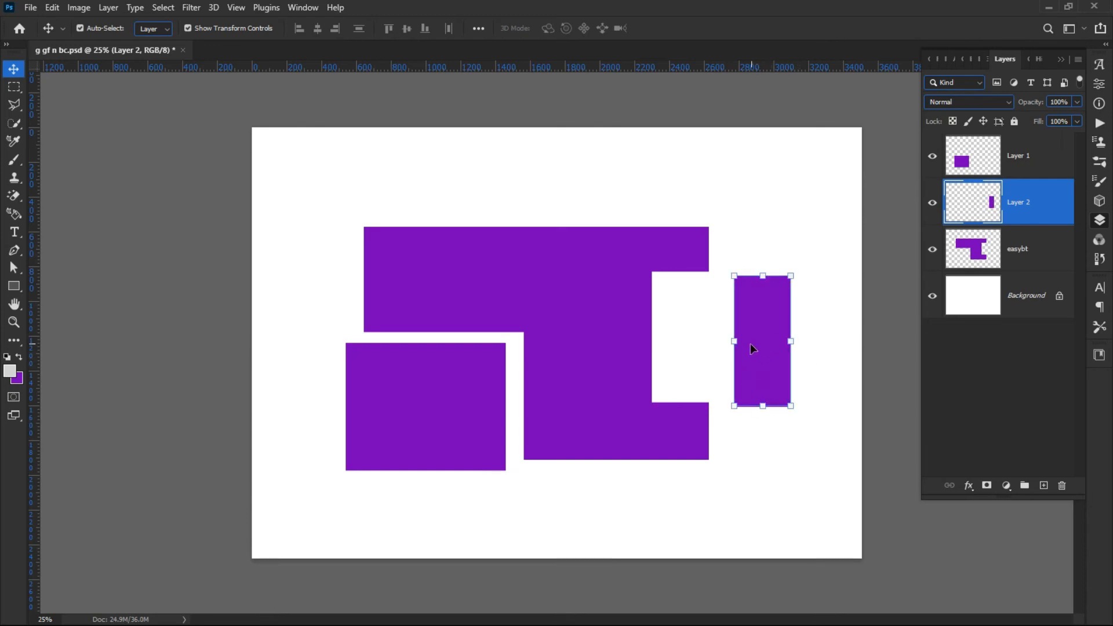
# Select a small area at the rectangle's bottom edge on the easybt layer and cut it to a new layer.
pyautogui.click(974, 255)
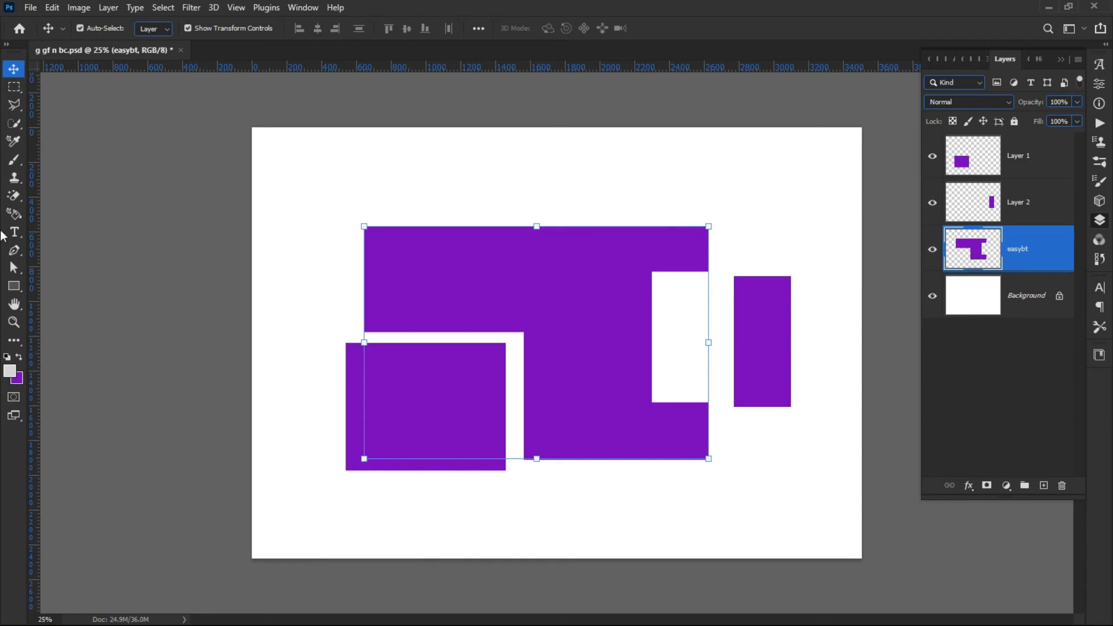
pyautogui.click(14, 90)
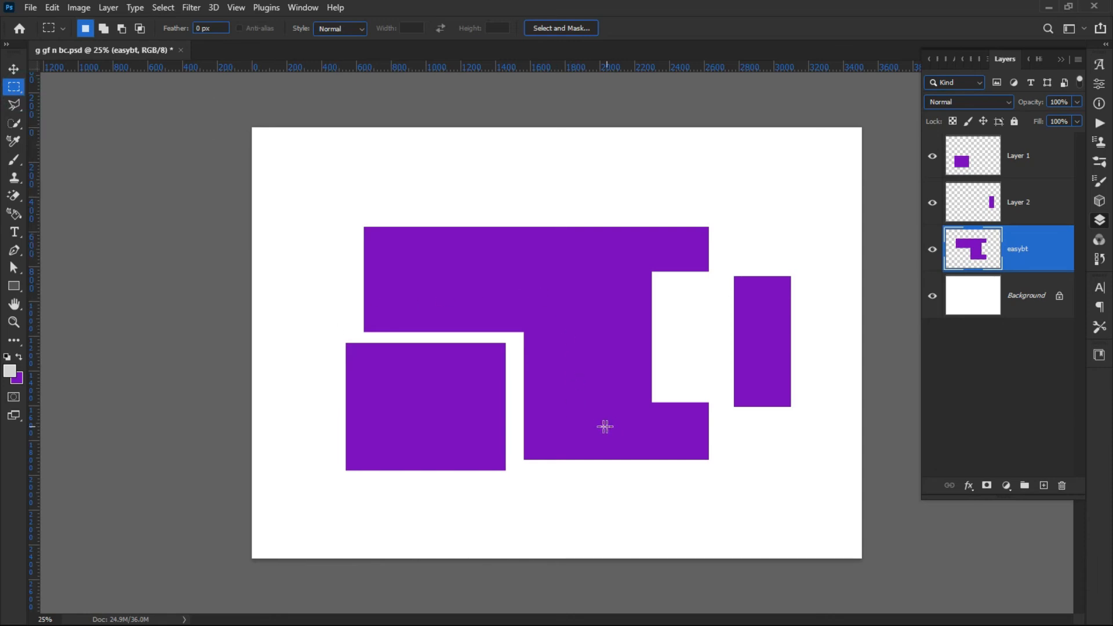
pyautogui.moveTo(583, 415); pyautogui.dragTo(625, 448)
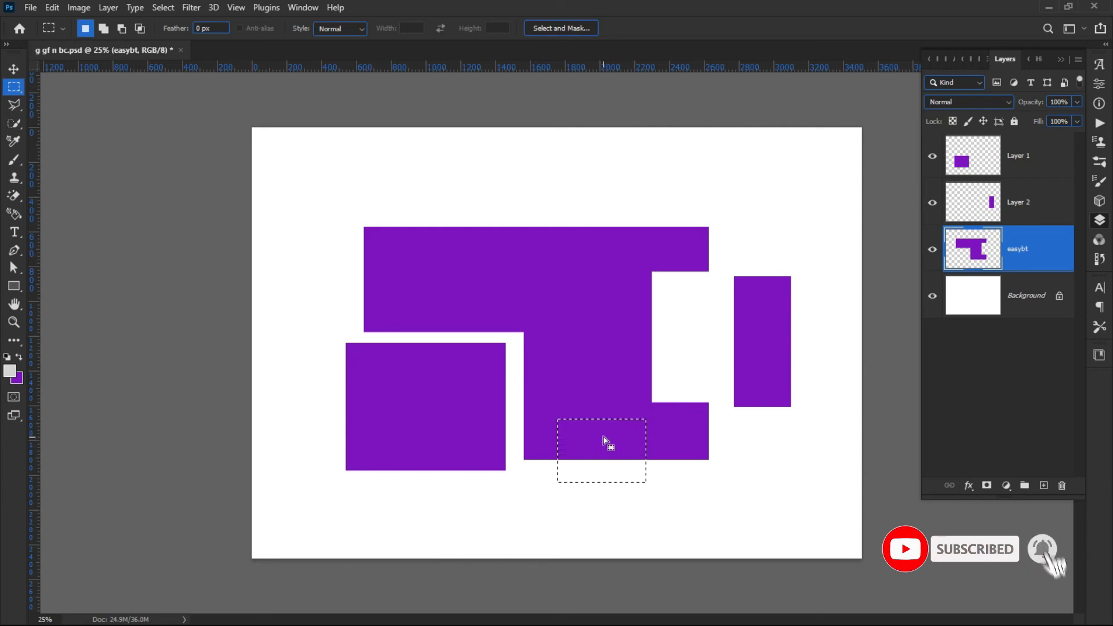
pyautogui.rightClick(607, 437)
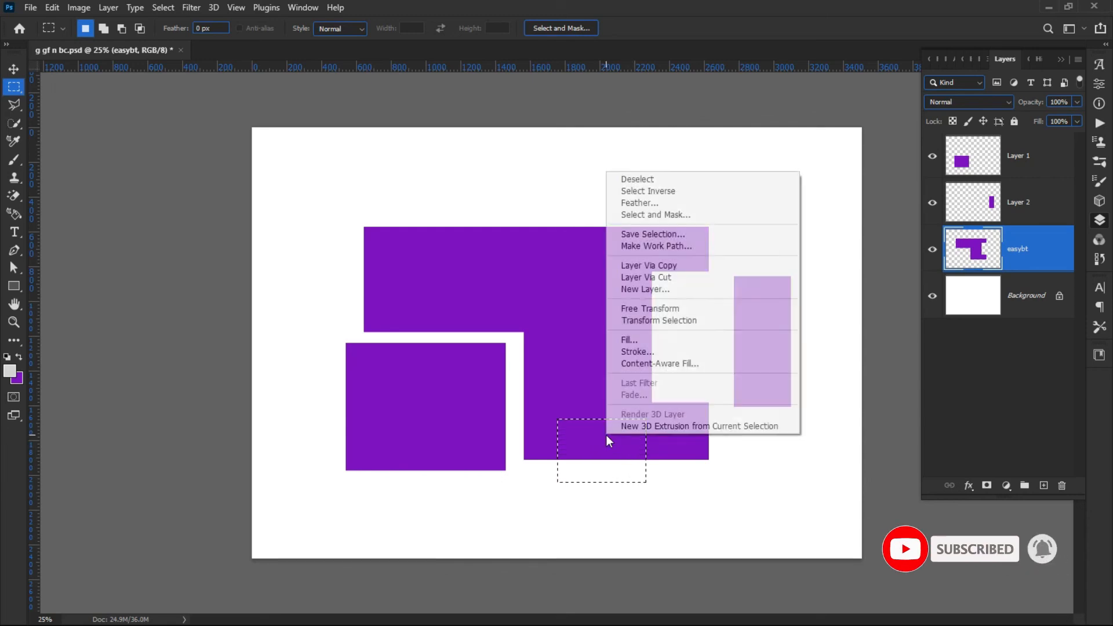
pyautogui.click(658, 278)
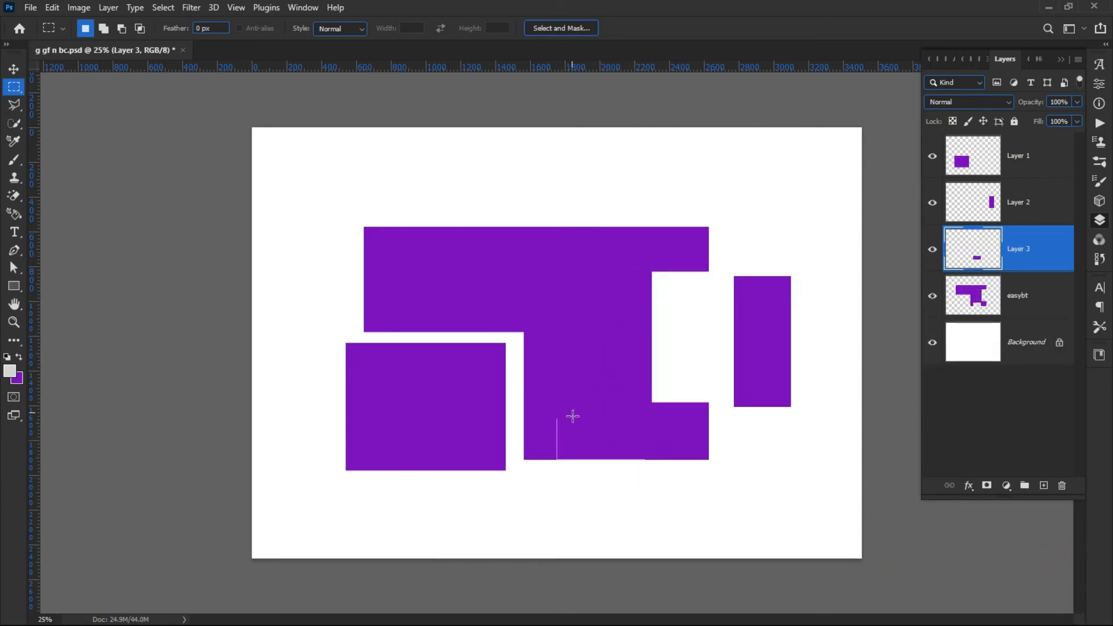
# Move the cut bottom piece down below the rectangle.
pyautogui.click(11, 70)
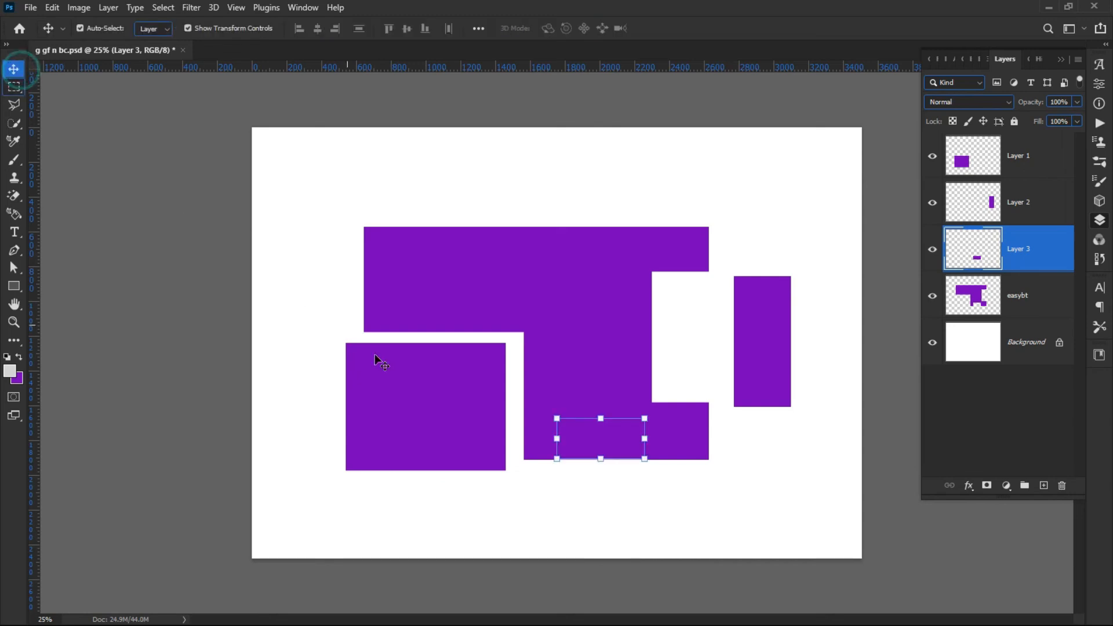
pyautogui.moveTo(582, 441); pyautogui.dragTo(583, 486)
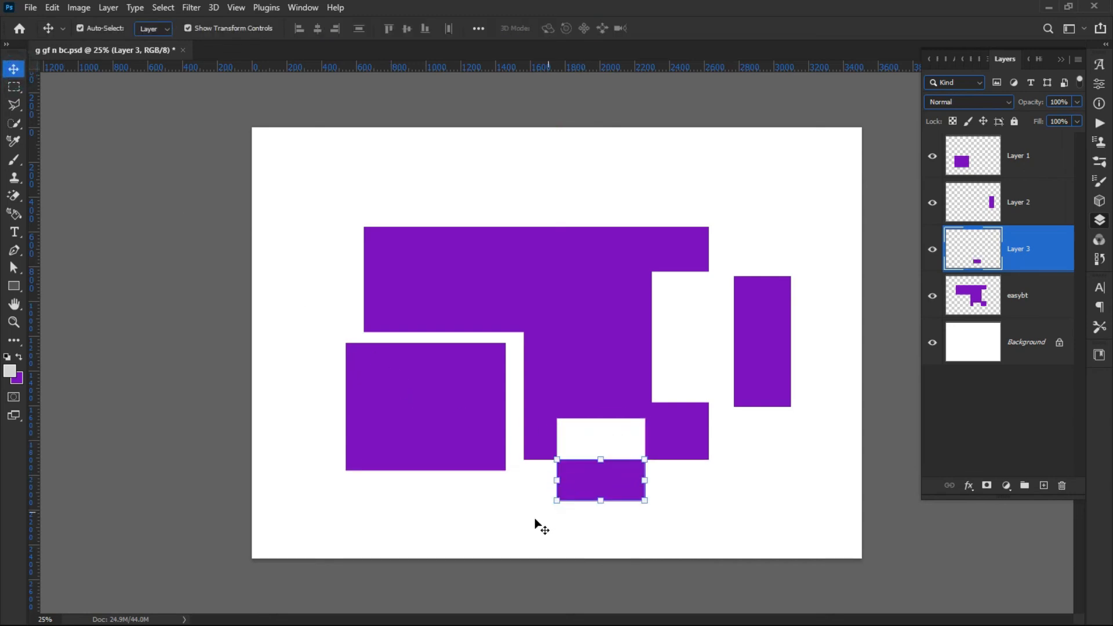
# Move the cut right-edge strip back against the rectangle's right side.
pyautogui.click(518, 525)
pyautogui.click(786, 345)
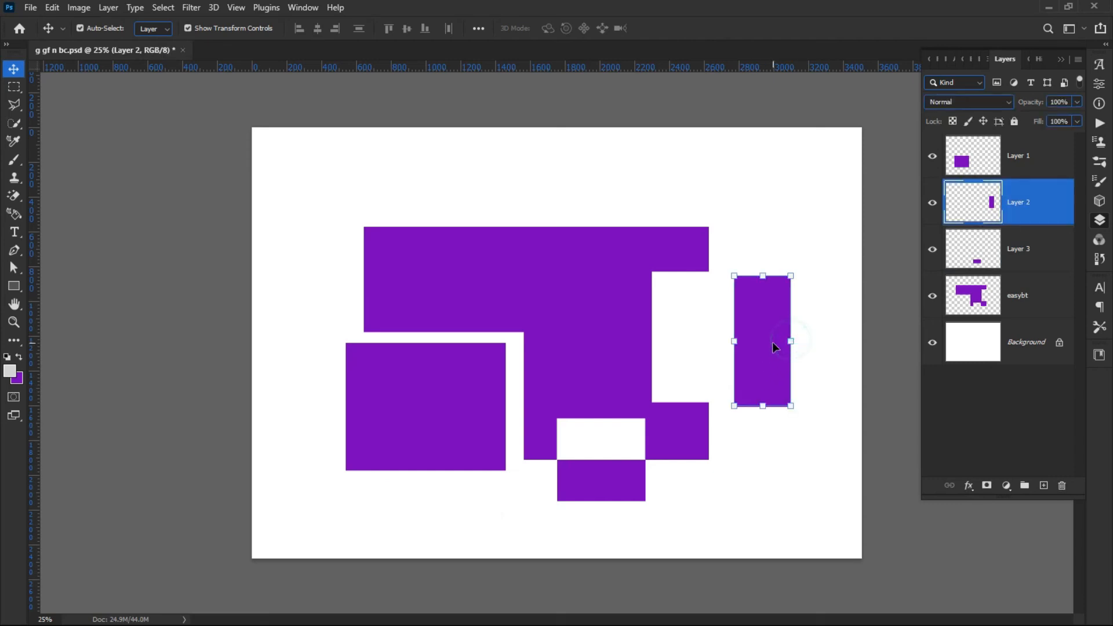
pyautogui.moveTo(776, 349); pyautogui.dragTo(745, 330)
pyautogui.click(747, 338)
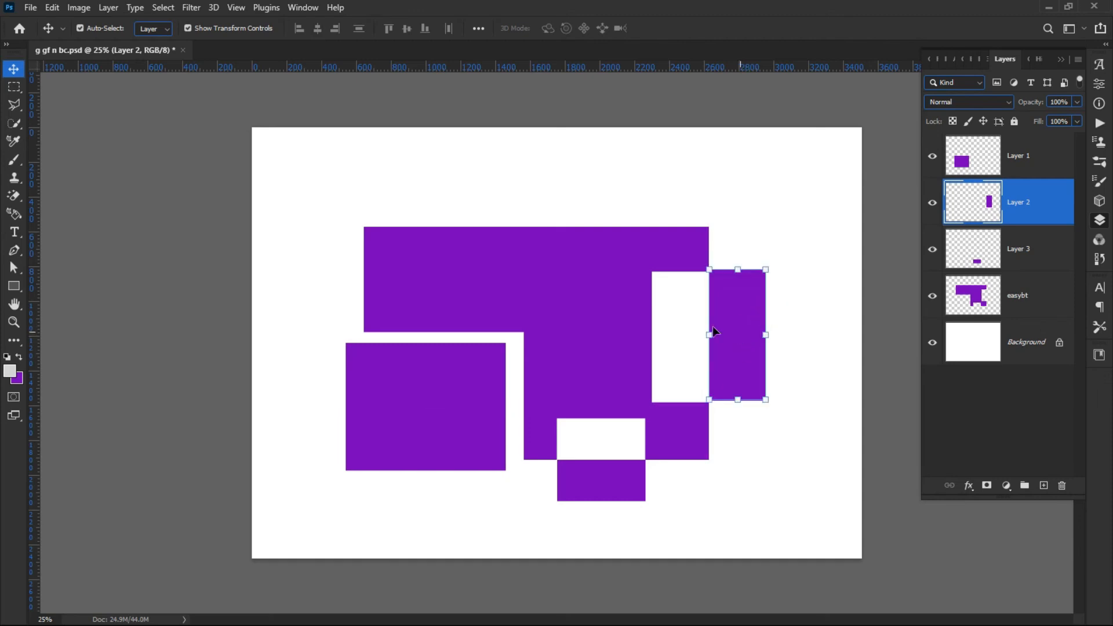
# Select an area over the rectangle's top-left corner on the easybt layer and cut it to a new layer.
pyautogui.click(165, 344)
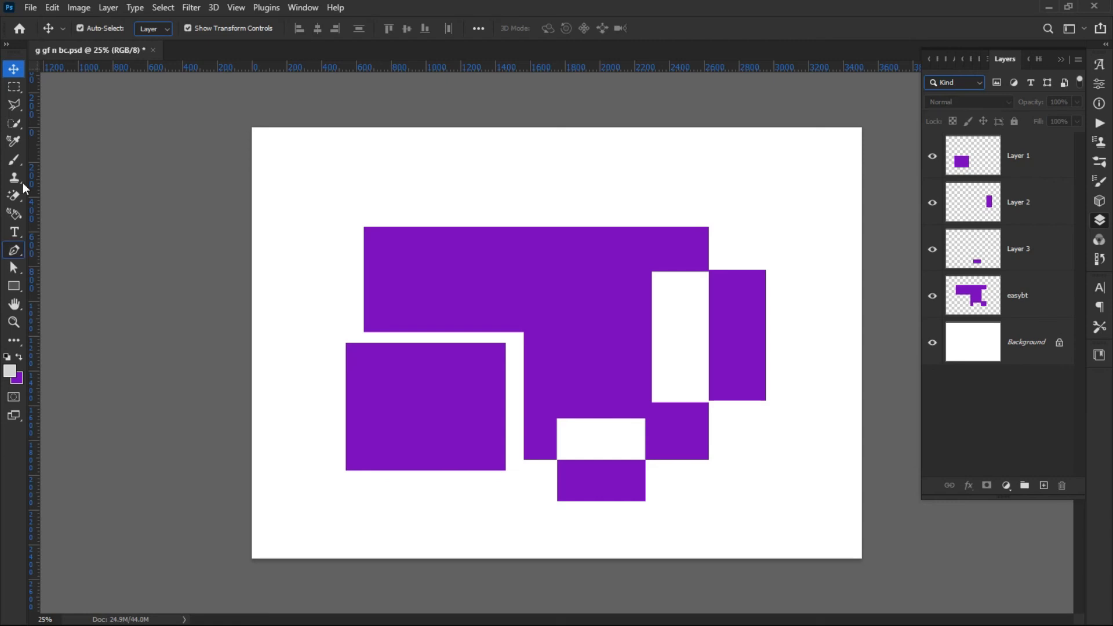
pyautogui.click(587, 275)
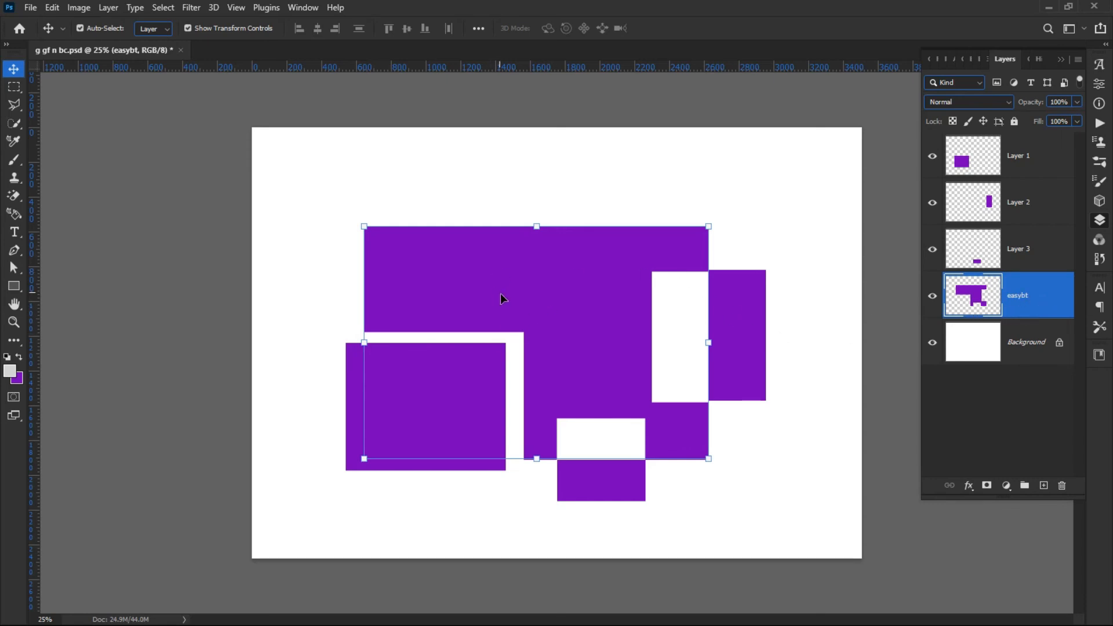
pyautogui.click(14, 86)
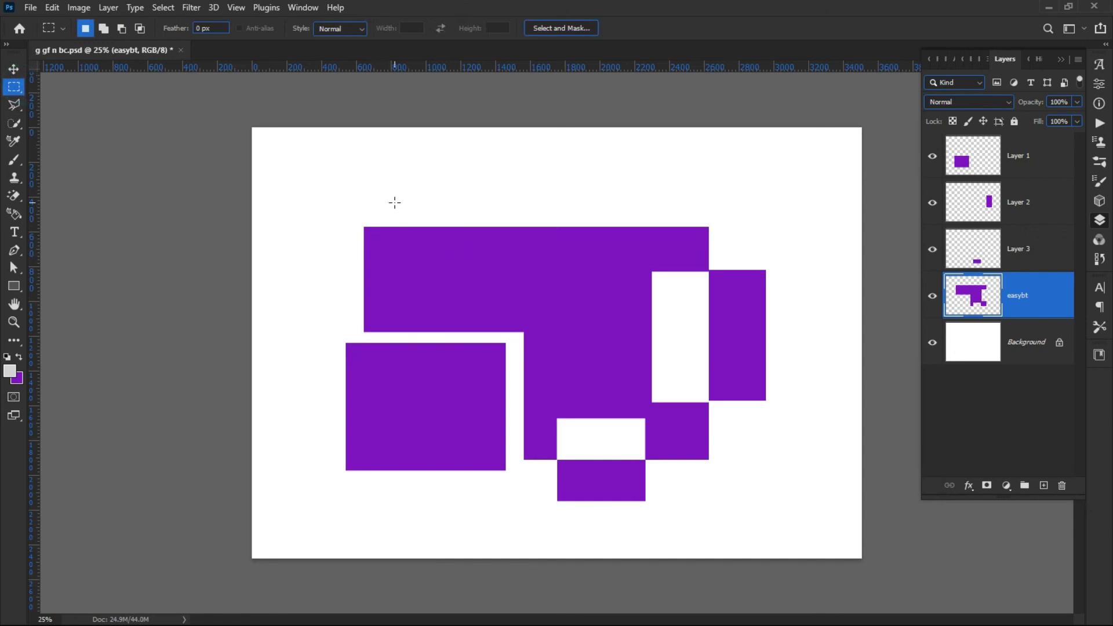
pyautogui.moveTo(294, 181); pyautogui.dragTo(498, 323)
pyautogui.moveTo(322, 197); pyautogui.dragTo(381, 243)
pyautogui.moveTo(297, 168); pyautogui.dragTo(445, 293)
pyautogui.rightClick(396, 255)
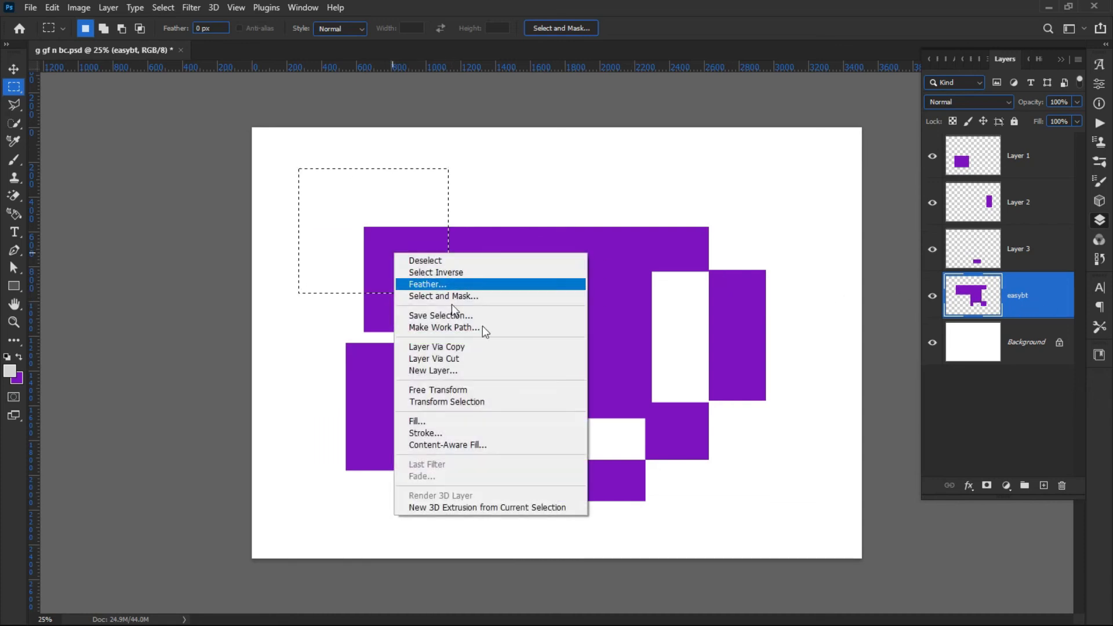
pyautogui.click(448, 360)
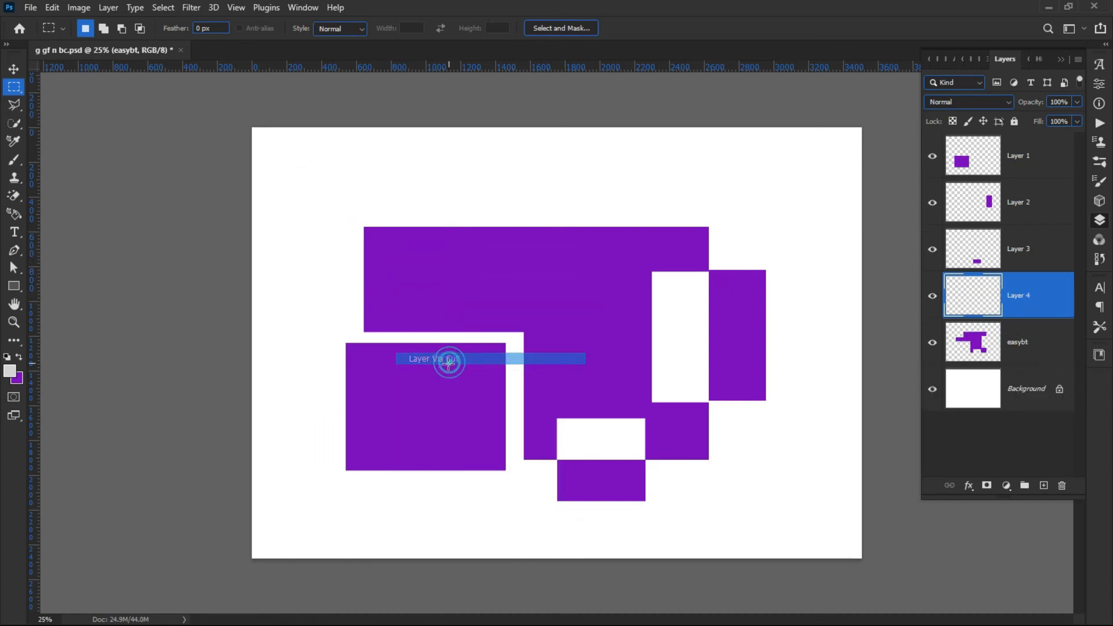
# Move the cut corner piece up and left, away from the rectangle.
pyautogui.click(13, 68)
pyautogui.moveTo(395, 276); pyautogui.dragTo(386, 272)
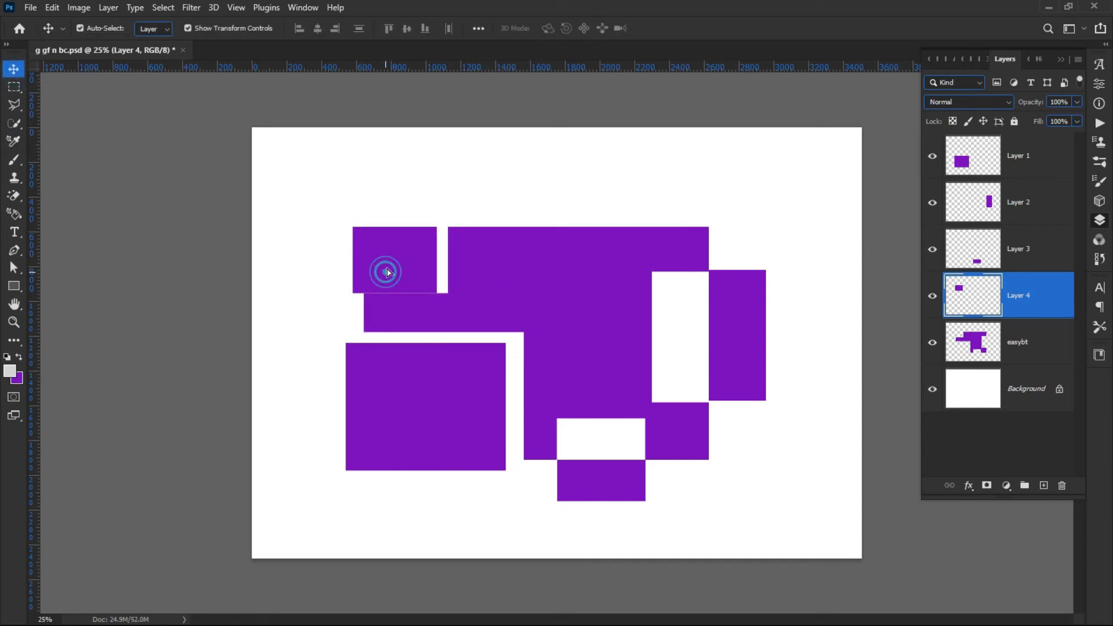
pyautogui.click(235, 249)
# Move the left purple rectangle up and right to fill the notch in the large shape.
pyautogui.scroll(-1, 449, 335)
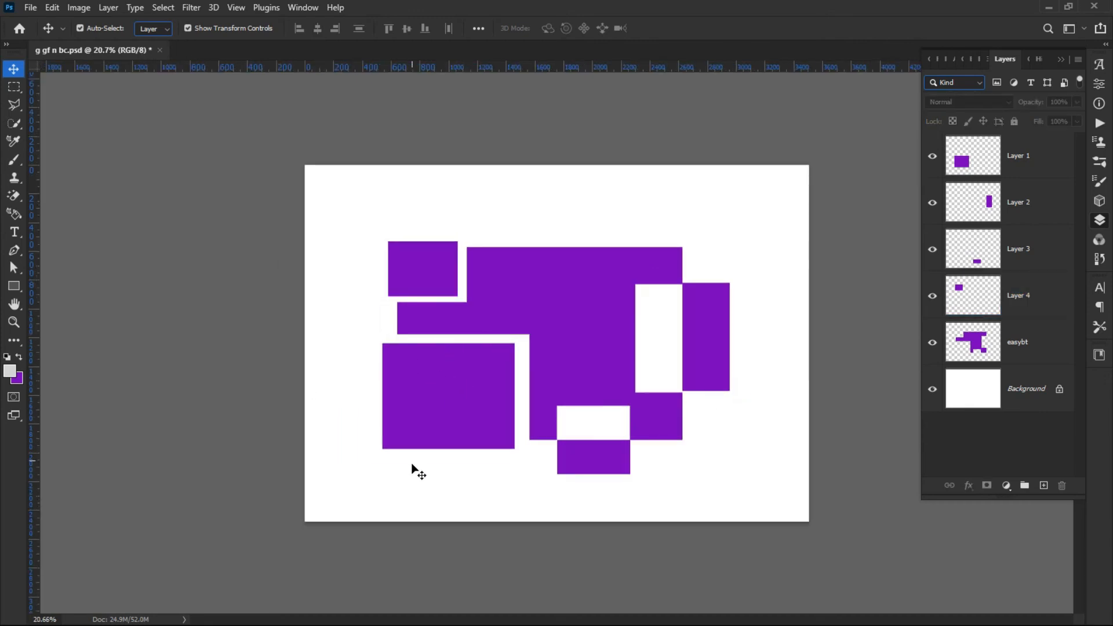
pyautogui.scroll(2, 442, 450)
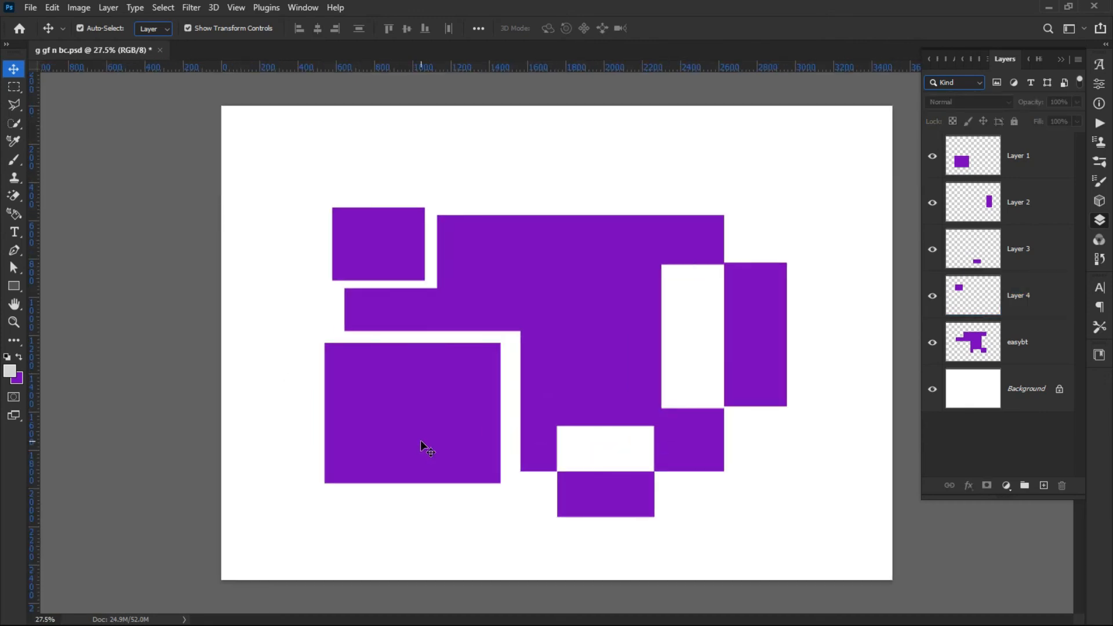
pyautogui.click(415, 437)
pyautogui.moveTo(425, 436); pyautogui.dragTo(438, 429)
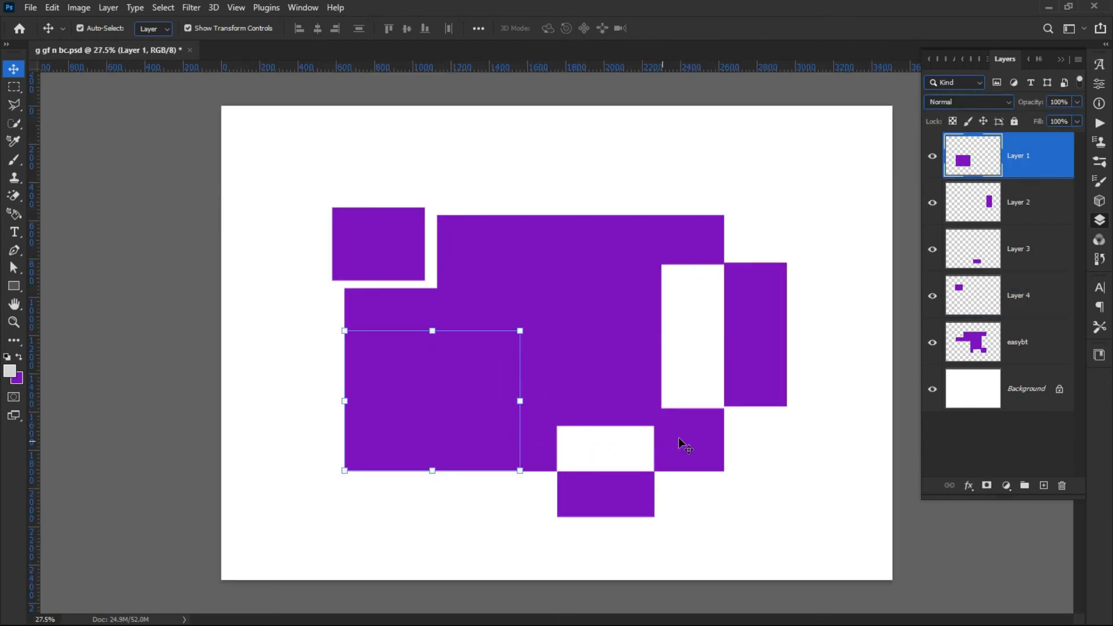
# Move the right strip back into its gap in the shape and nudge it vertically into alignment.
pyautogui.moveTo(745, 359); pyautogui.dragTo(682, 360)
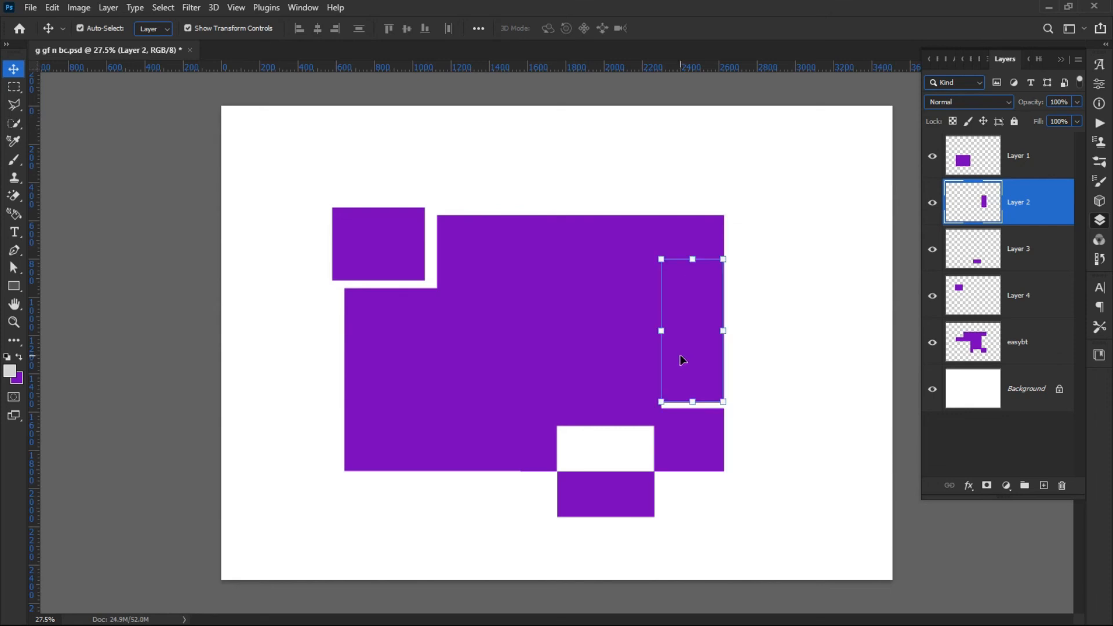
pyautogui.hotkey('shift', 'Down')
pyautogui.hotkey('shift', 'Down')
pyautogui.hotkey('shift', 'Down')
pyautogui.hotkey('shift', 'Down')
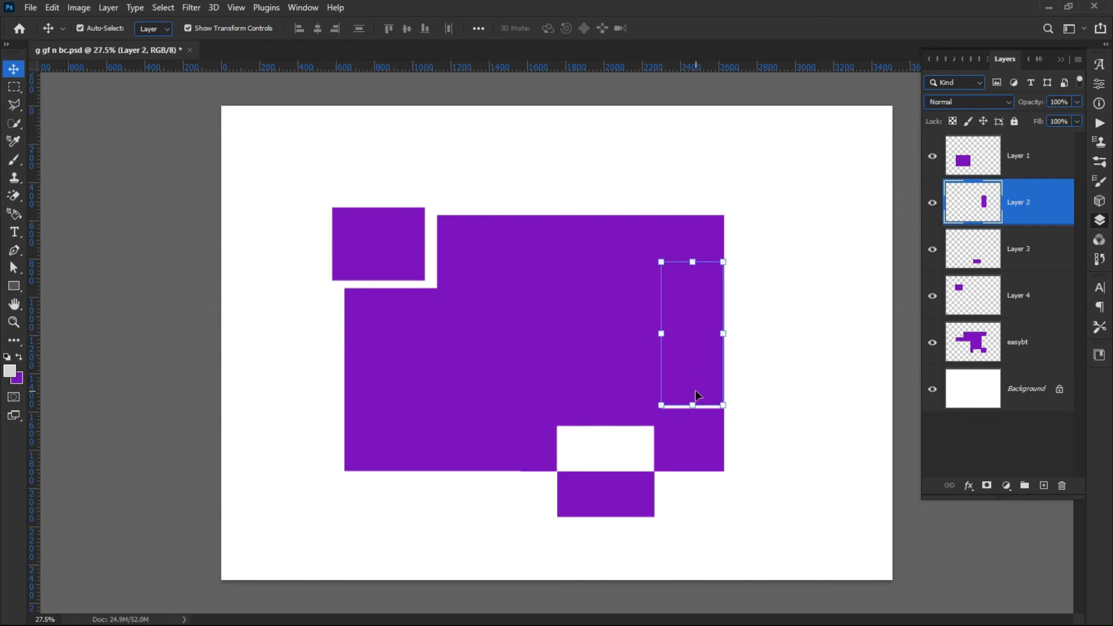
pyautogui.hotkey('shift', 'Up')
pyautogui.click(800, 360)
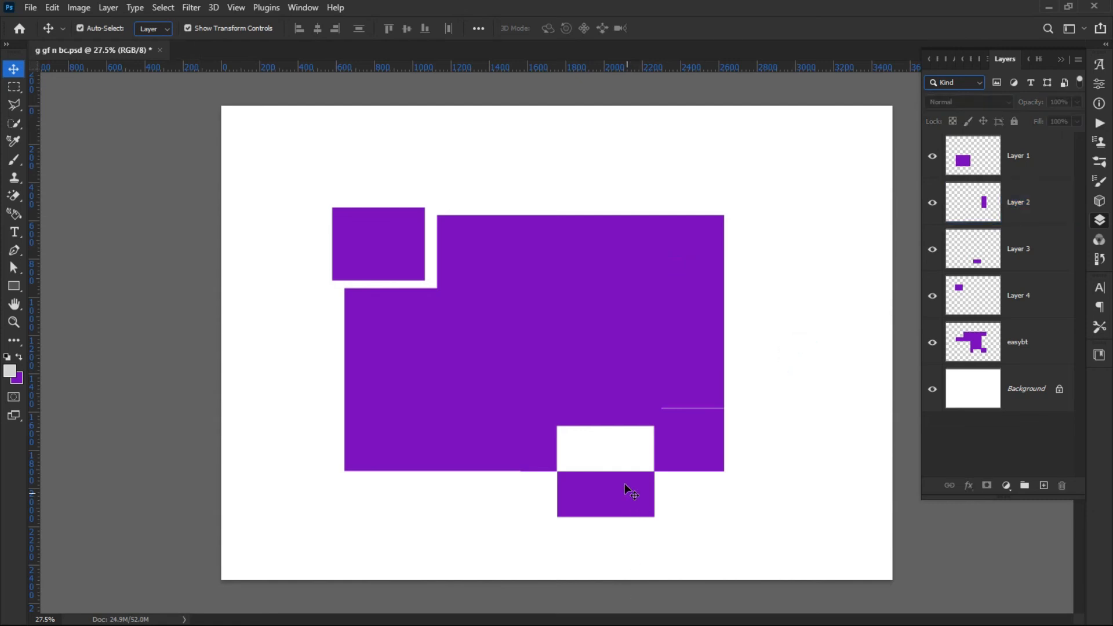
# Move the bottom piece and the top-left corner piece back into their places in the shape.
pyautogui.moveTo(594, 500); pyautogui.dragTo(597, 461)
pyautogui.moveTo(378, 246); pyautogui.dragTo(390, 257)
pyautogui.click(212, 236)
# Select the corner and bottom pieces in turn and nudge the bottom piece one step left and up.
pyautogui.click(392, 259)
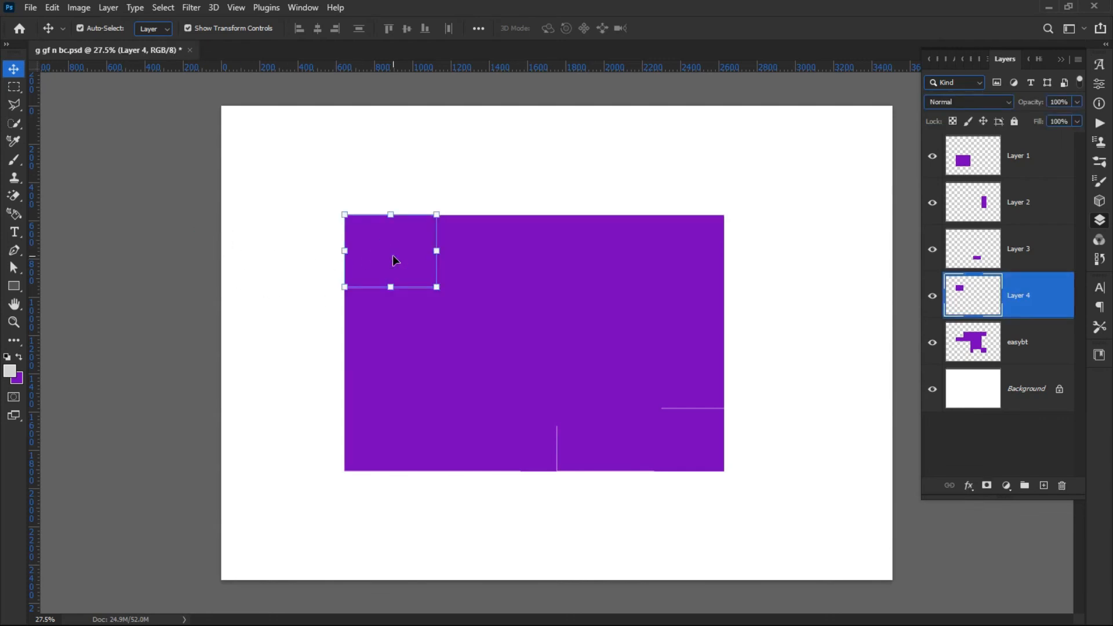
pyautogui.click(267, 232)
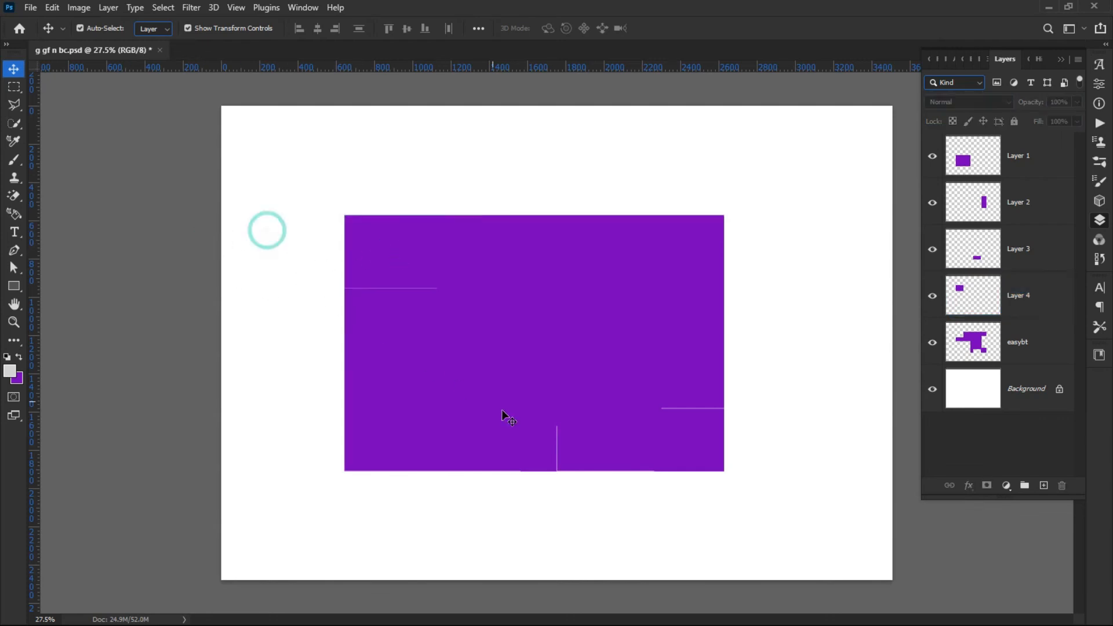
pyautogui.click(378, 262)
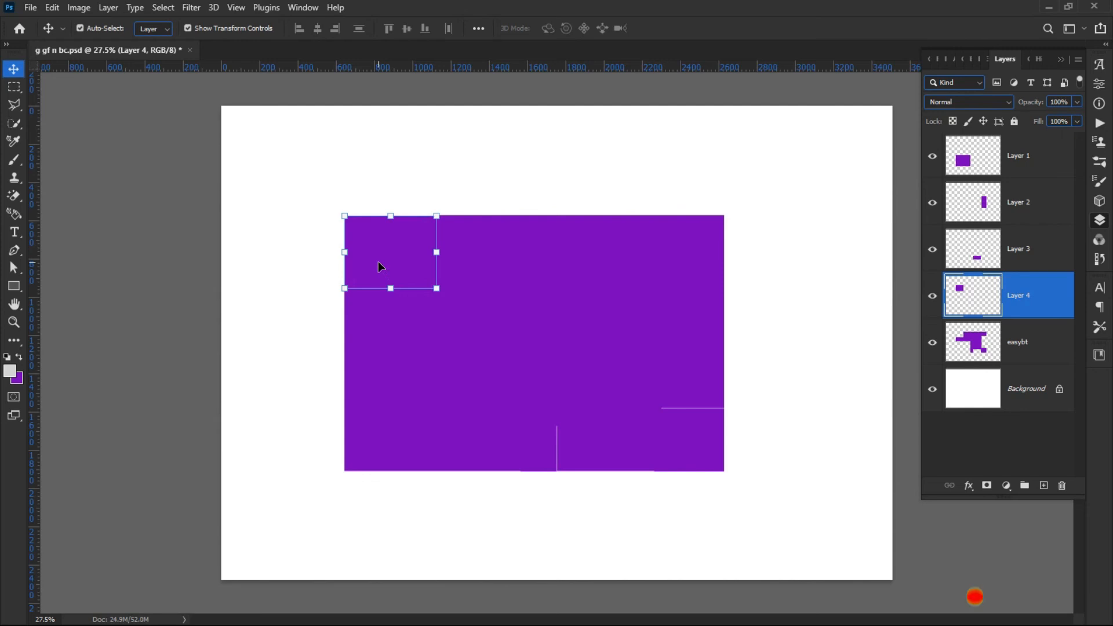
pyautogui.click(284, 262)
pyautogui.click(575, 447)
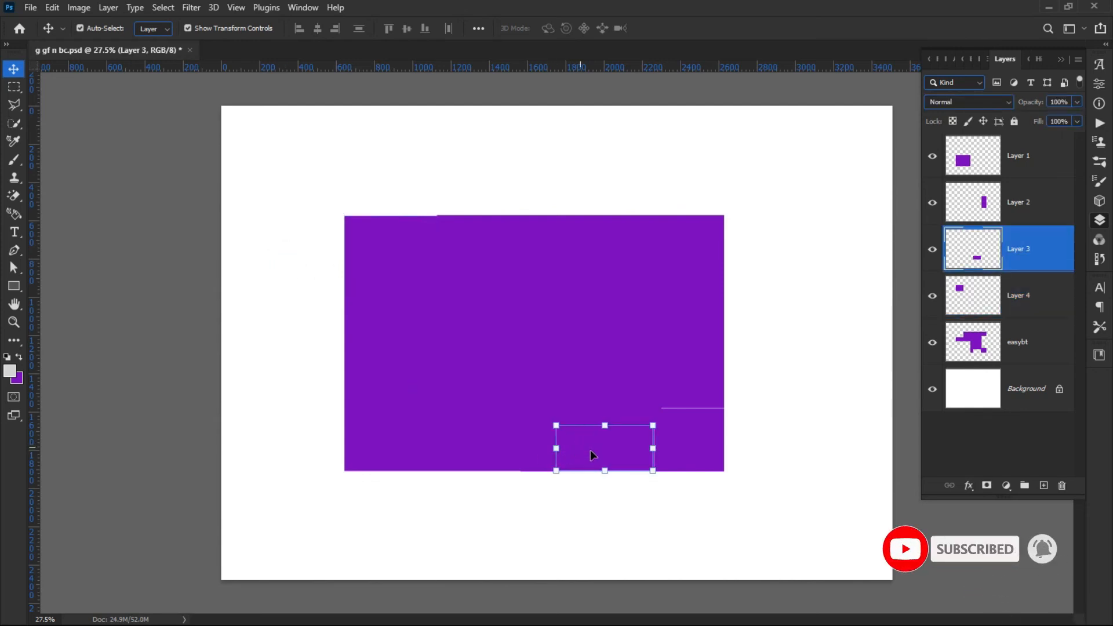
pyautogui.click(641, 509)
pyautogui.click(623, 450)
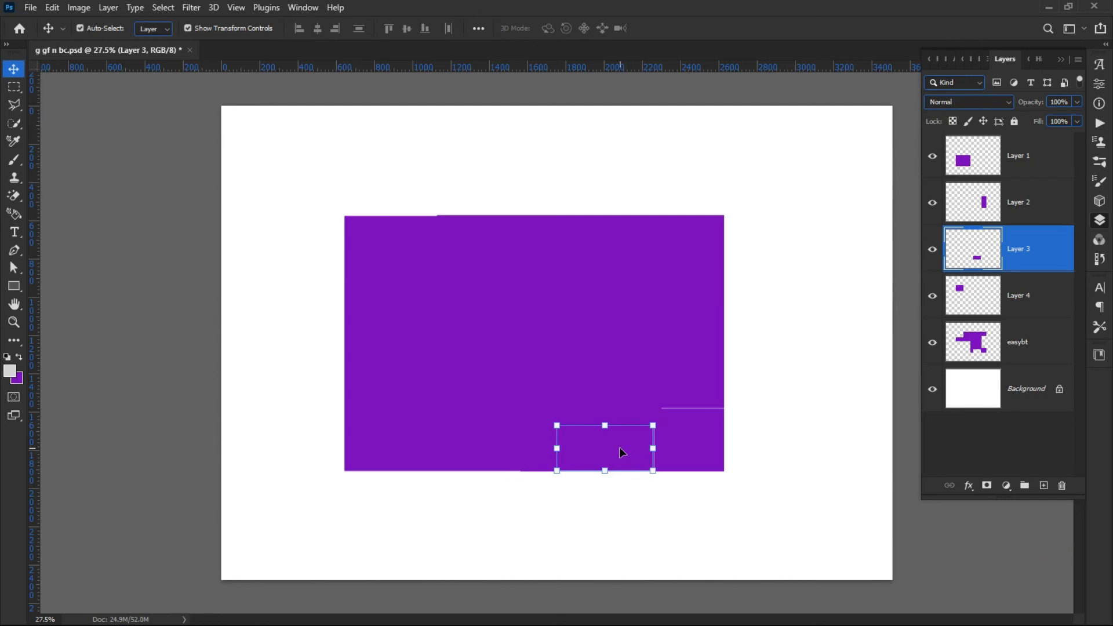
pyautogui.press('Left')
pyautogui.press('Up')
pyautogui.click(602, 513)
# Move the easybt shape up and right and the left rectangle down and left to separate the pieces.
pyautogui.scroll(4, 630, 453)
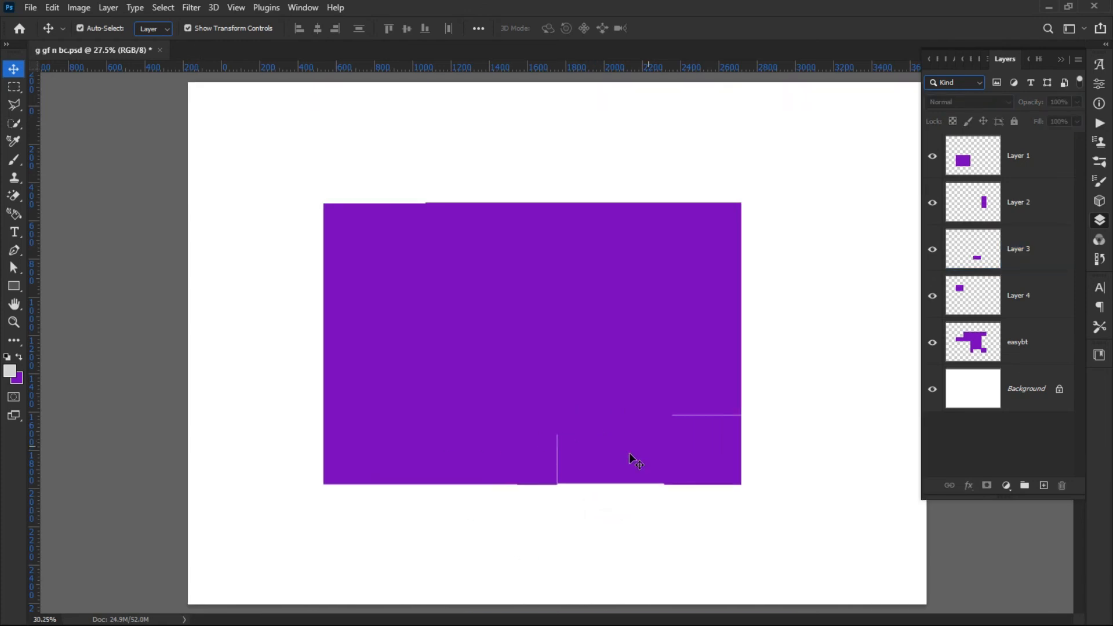
pyautogui.scroll(-6, 571, 485)
pyautogui.scroll(-1, 496, 499)
pyautogui.scroll(3, 500, 494)
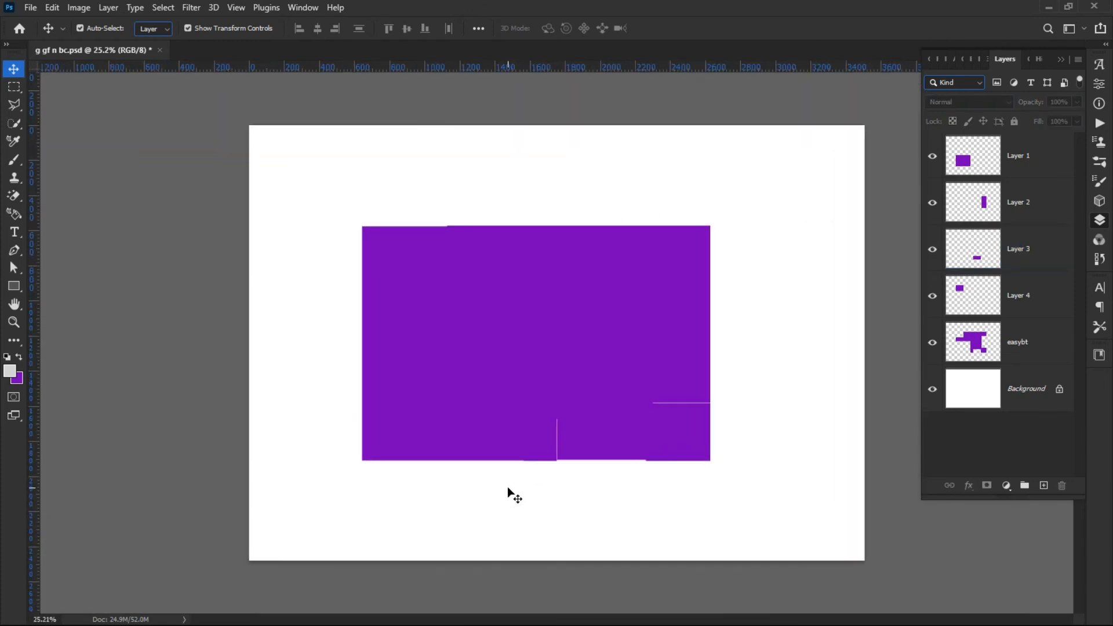
pyautogui.scroll(-3, 510, 492)
pyautogui.scroll(-1, 520, 489)
pyautogui.moveTo(537, 443); pyautogui.dragTo(690, 318)
pyautogui.moveTo(430, 431); pyautogui.dragTo(384, 467)
# Place the silhouette-man clip-art image as an embedded object, scale it down and commit it near the centre.
pyautogui.click(152, 266)
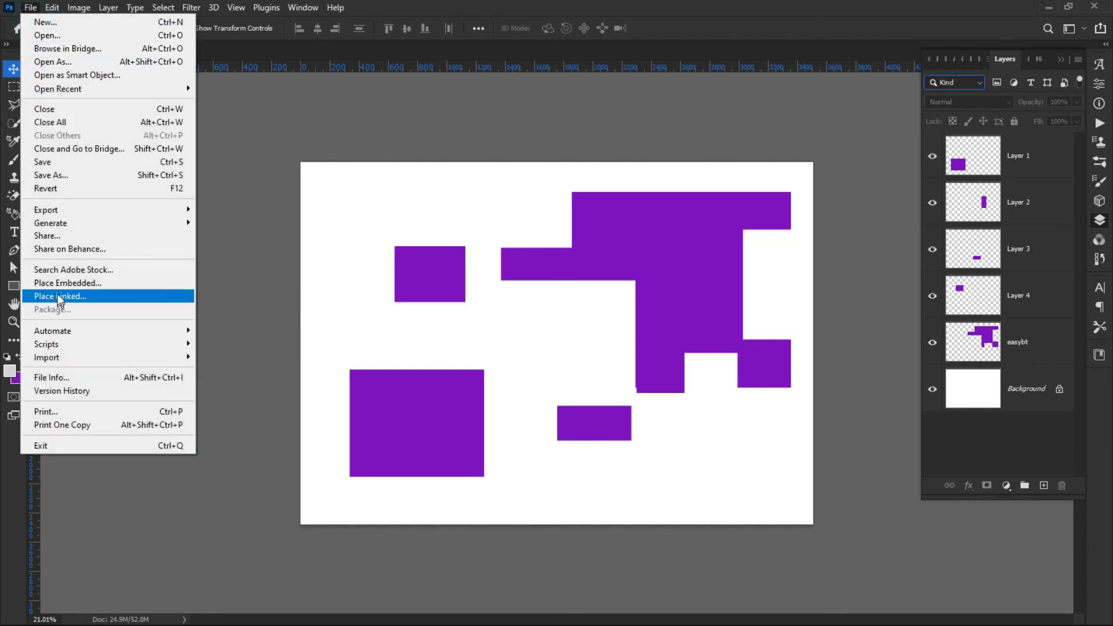
pyautogui.click(35, 283)
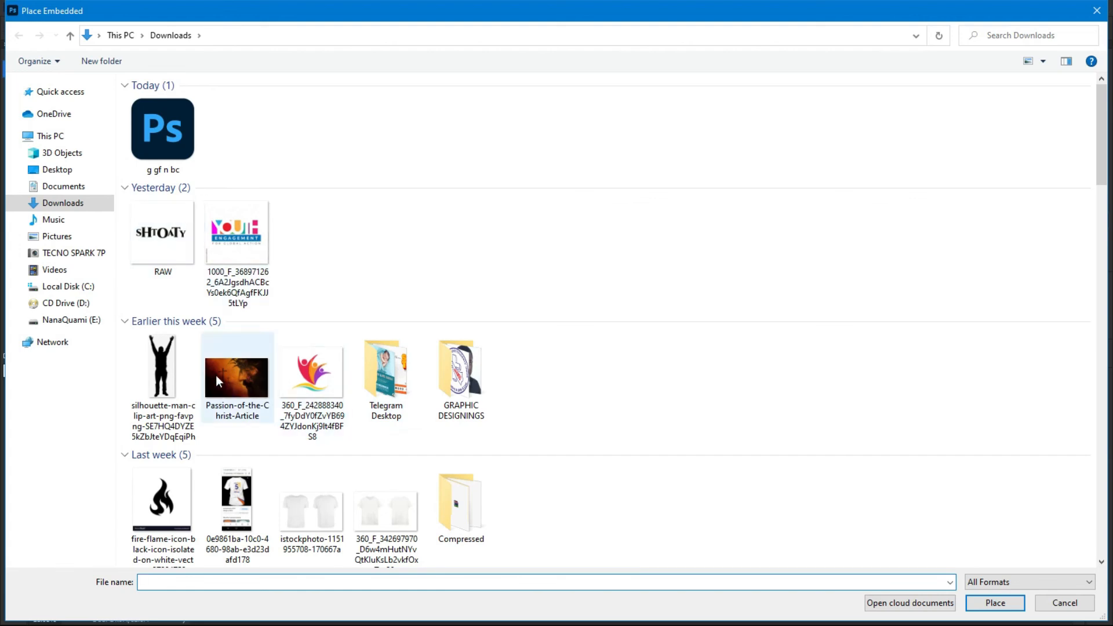
pyautogui.doubleClick(162, 375)
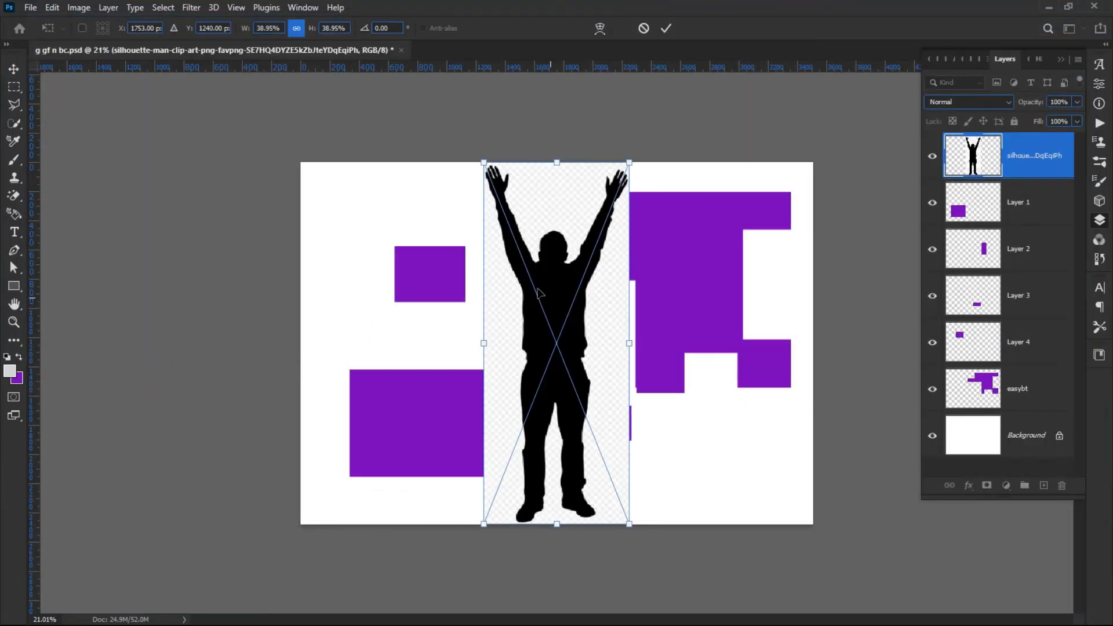
pyautogui.moveTo(555, 163); pyautogui.dragTo(538, 302)
pyautogui.moveTo(548, 342); pyautogui.dragTo(558, 279)
pyautogui.click(663, 29)
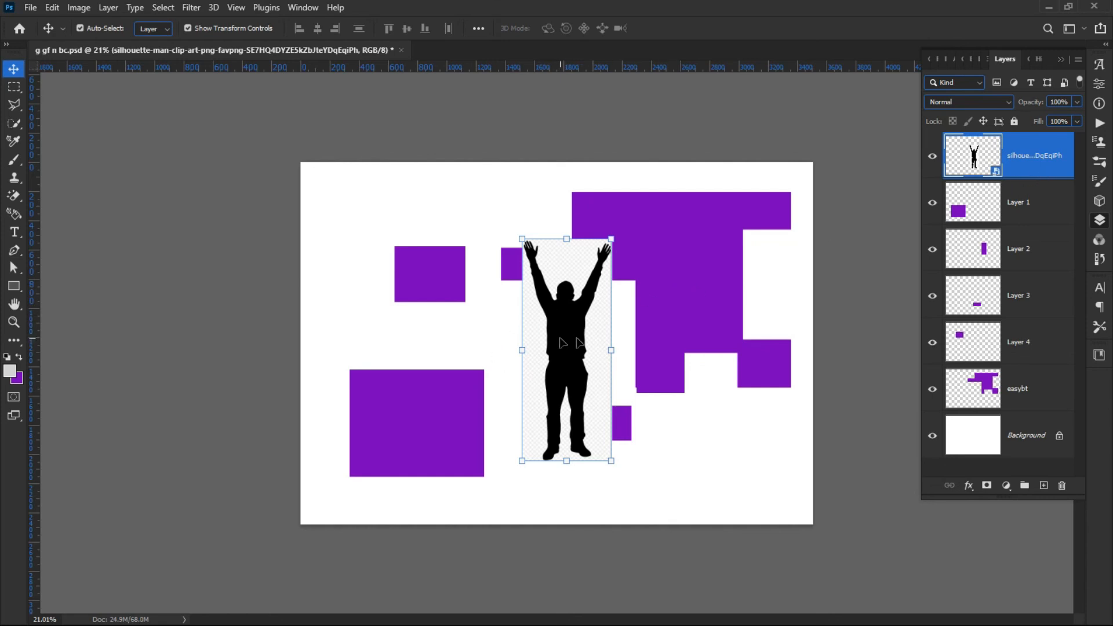
# Open the silhouette smart object's contents in its own tab and close it again.
pyautogui.doubleClick(988, 174)
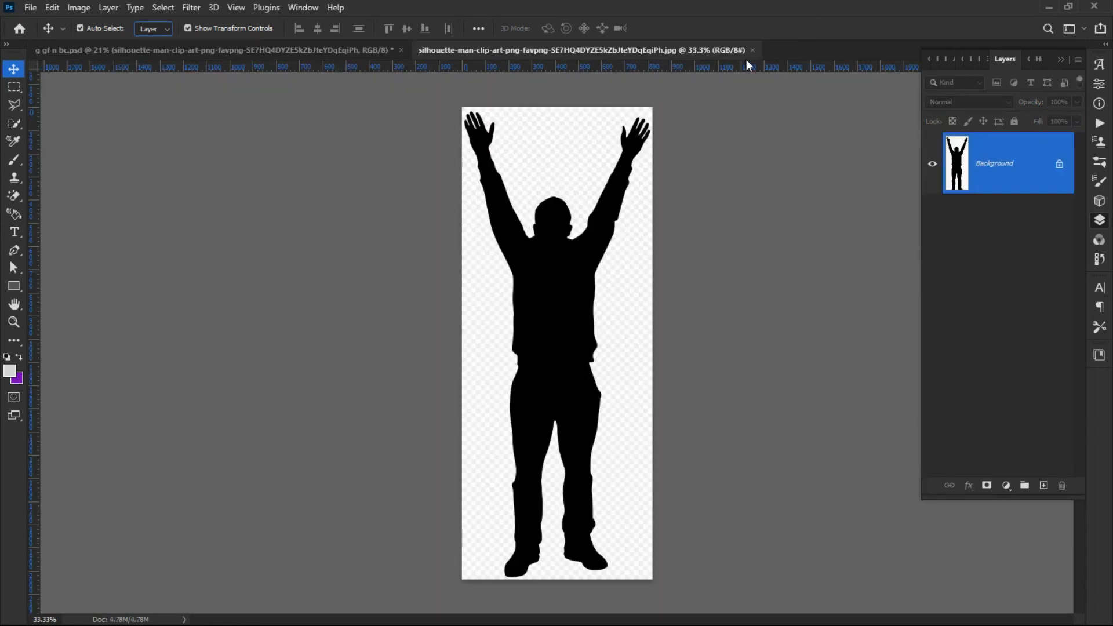
pyautogui.click(753, 51)
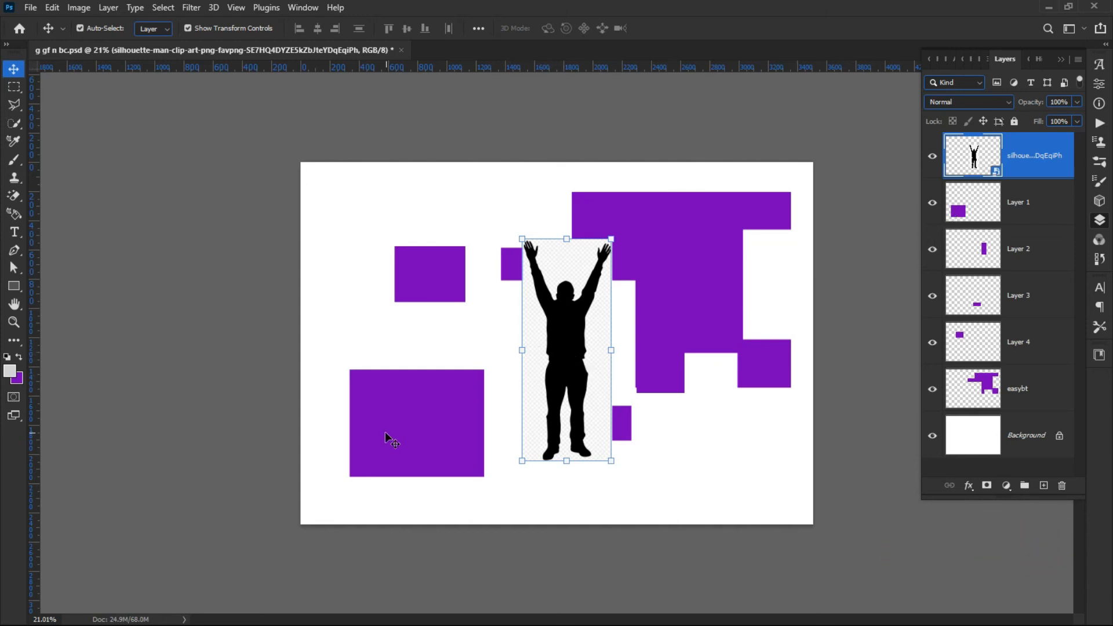
pyautogui.click(52, 9)
pyautogui.click(476, 85)
# Reposition the silhouette between the left rectangle and the large purple shape.
pyautogui.moveTo(577, 374); pyautogui.dragTo(531, 351)
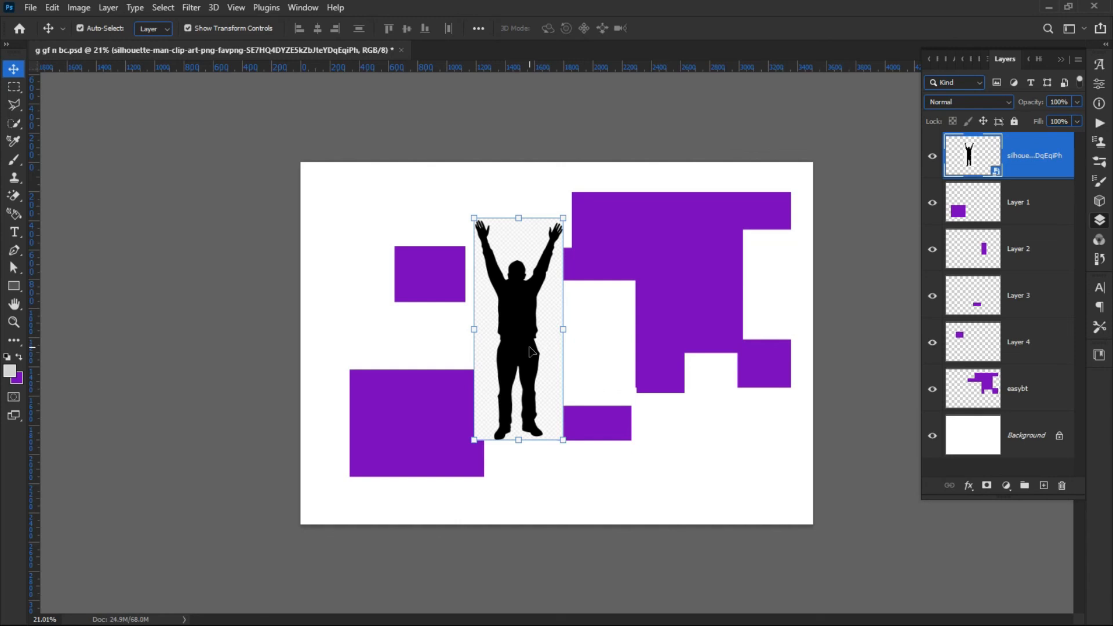
pyautogui.moveTo(486, 315); pyautogui.dragTo(524, 315)
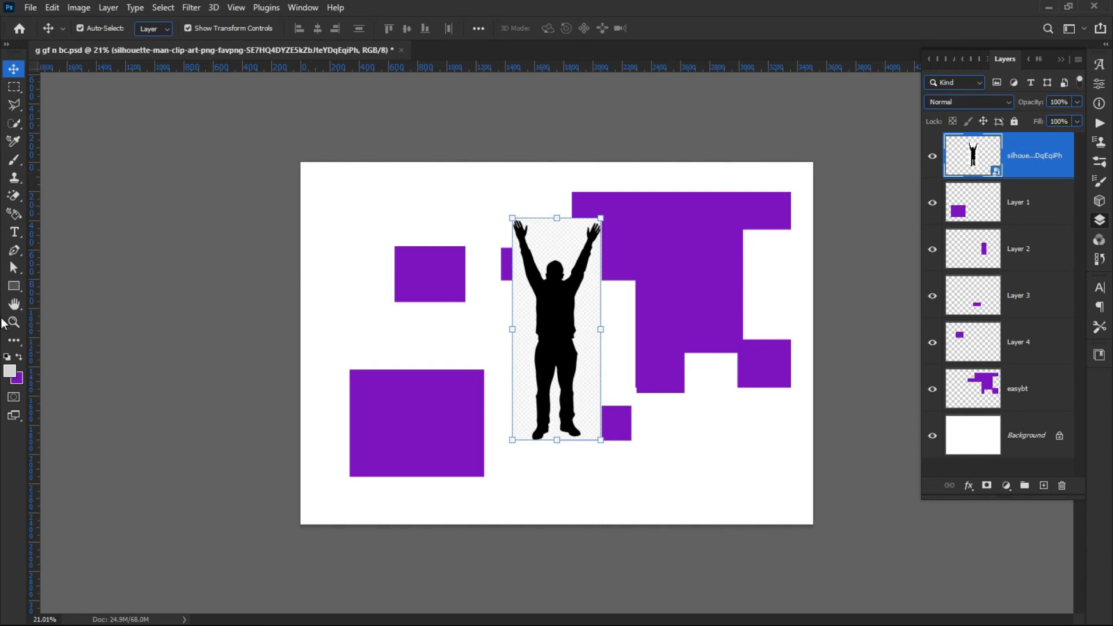
# Select the silhouette's lower half with a rectangular marquee and copy it to a new layer.
pyautogui.click(14, 86)
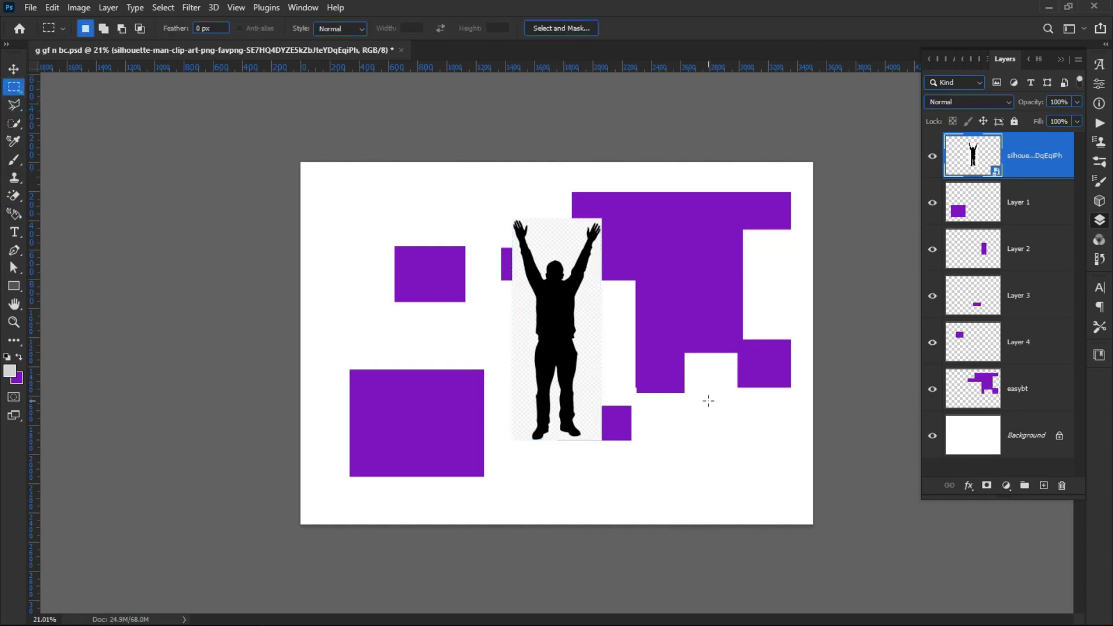
pyautogui.moveTo(644, 493); pyautogui.dragTo(452, 372)
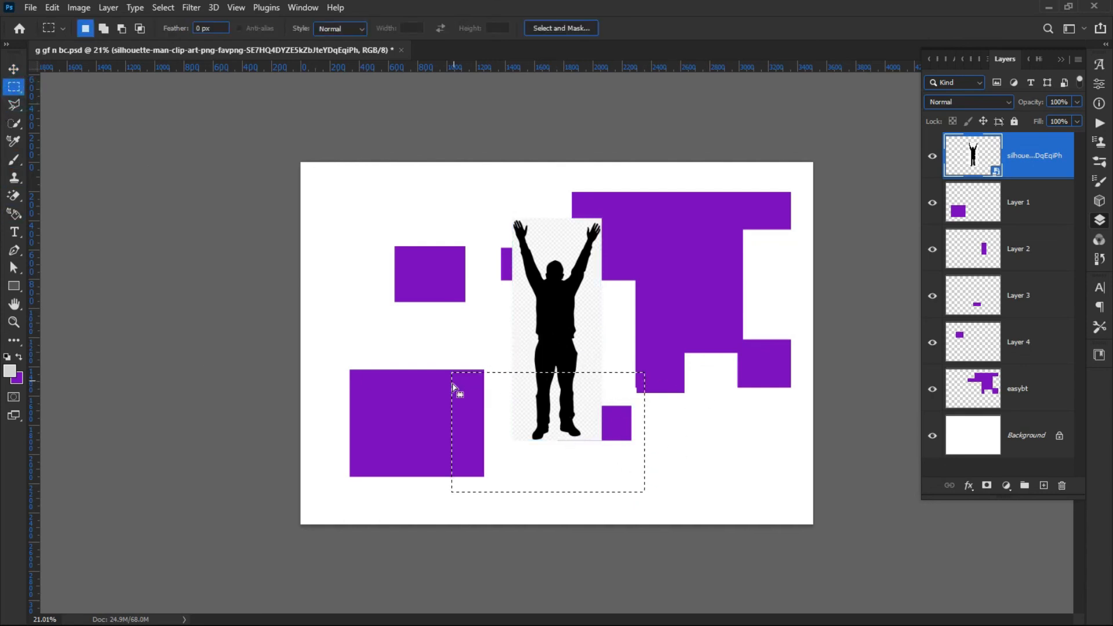
pyautogui.rightClick(554, 413)
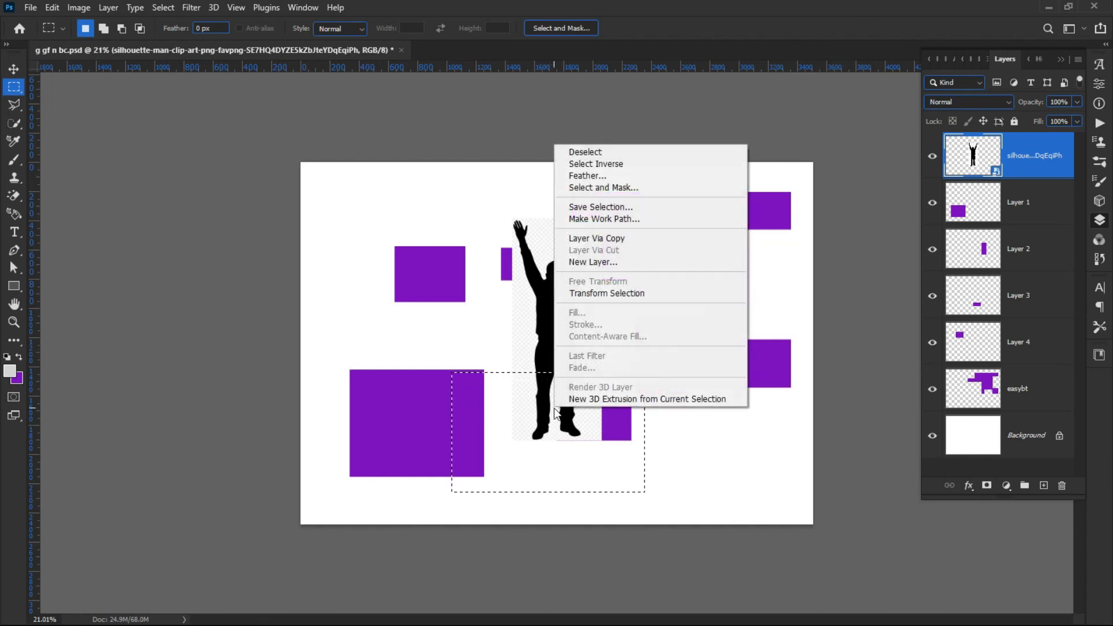
pyautogui.click(598, 238)
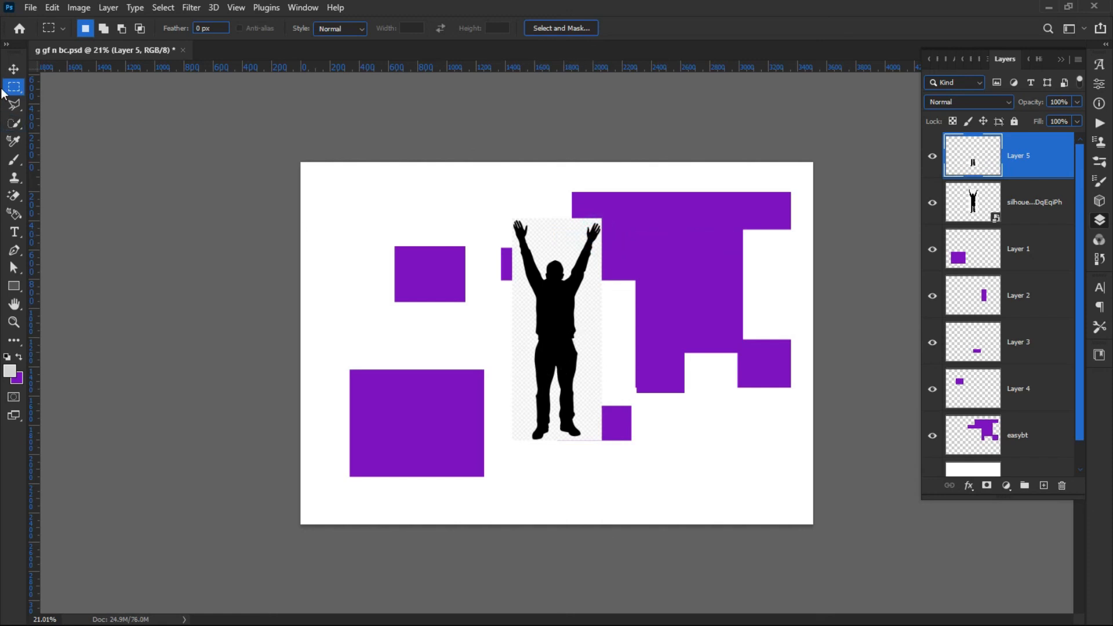
# Move the copied legs layer to the left and delete it.
pyautogui.click(14, 70)
pyautogui.moveTo(551, 417); pyautogui.dragTo(380, 350)
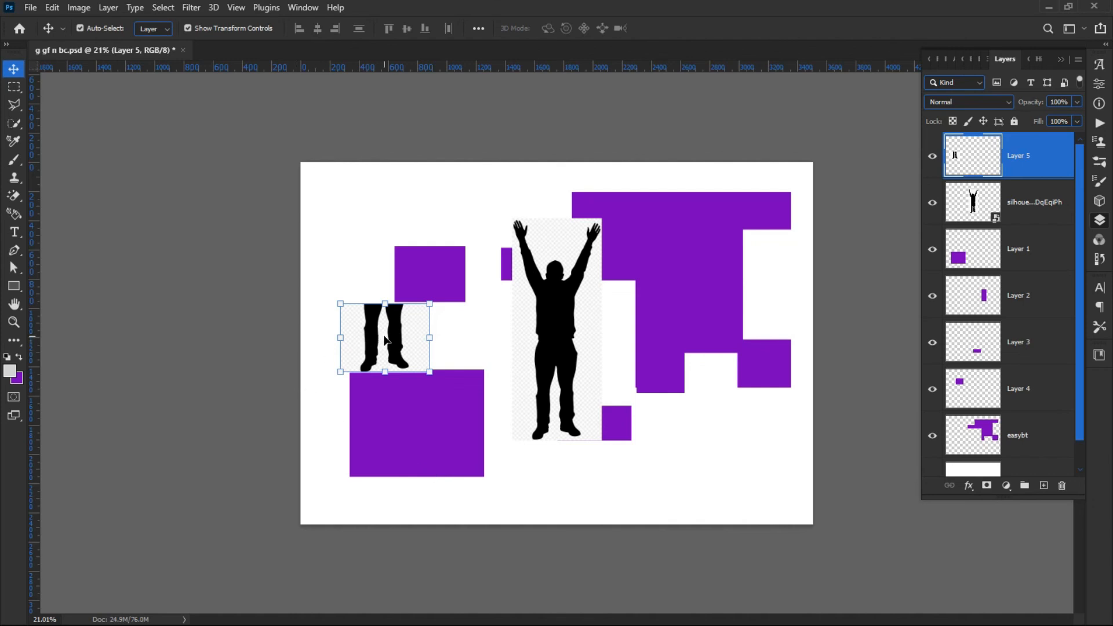
pyautogui.moveTo(384, 339); pyautogui.dragTo(414, 429)
pyautogui.press('Delete')
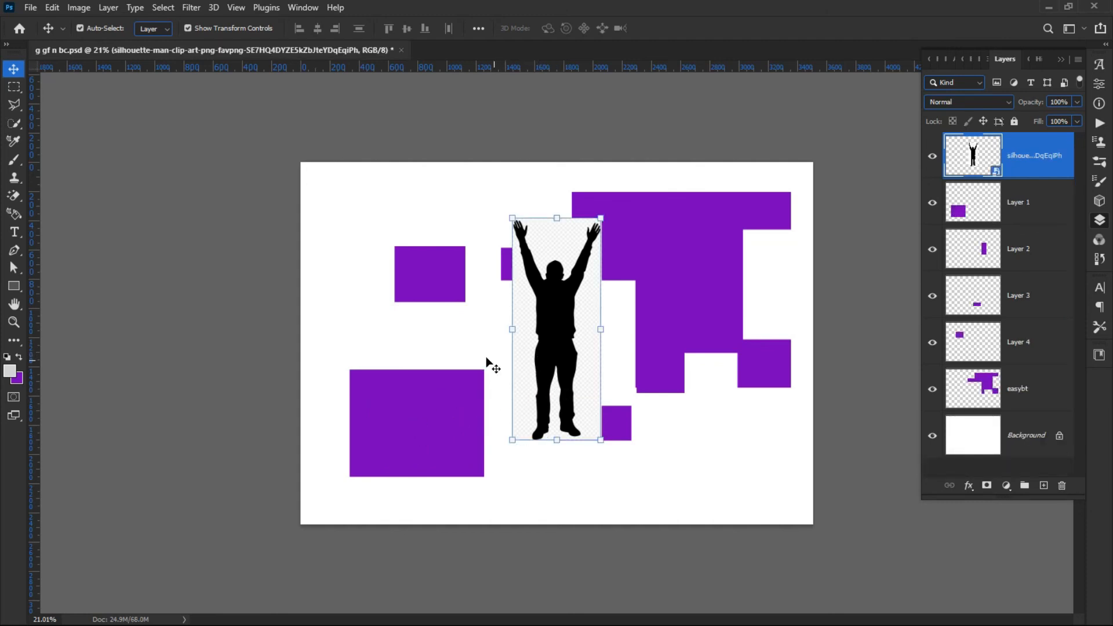
# Rasterize the silhouette layer and cut away its legs with a rectangular marquee selection.
pyautogui.rightClick(1022, 154)
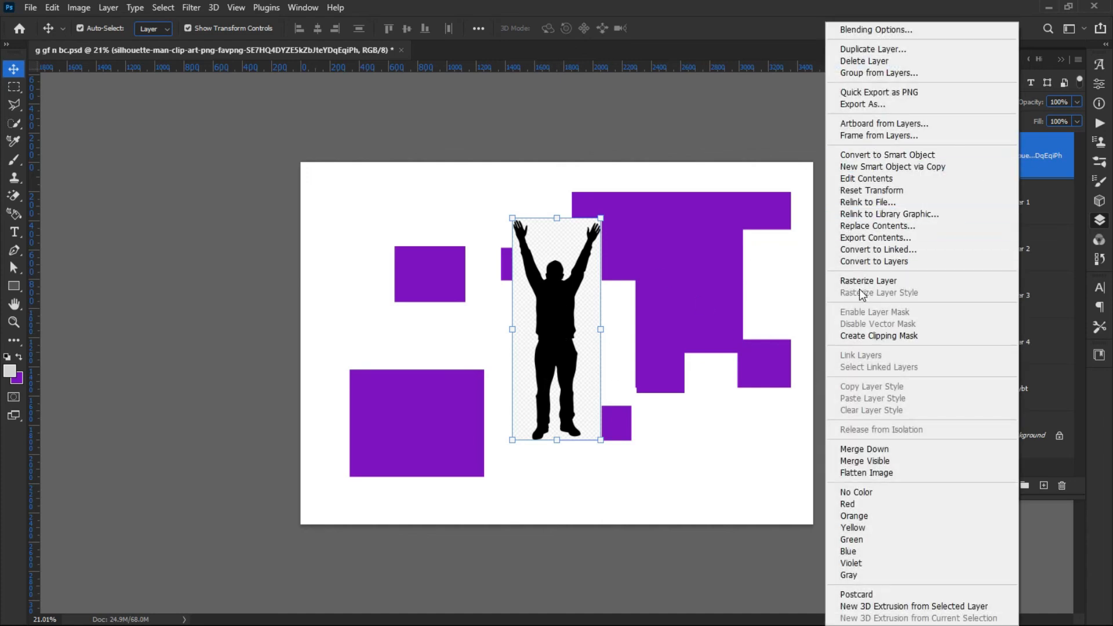
pyautogui.click(887, 282)
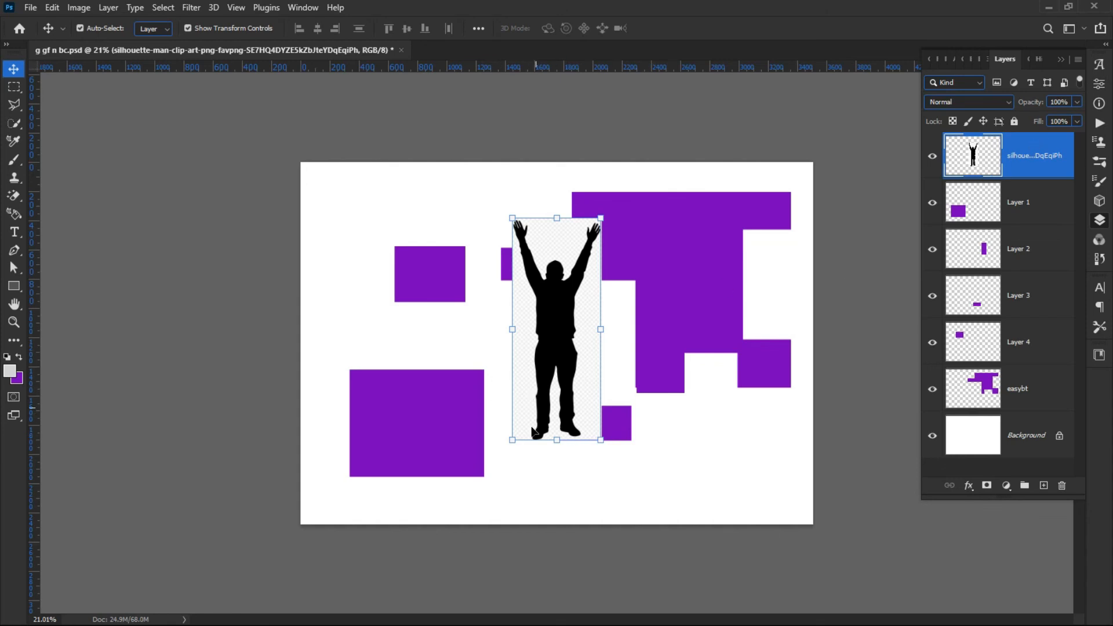
pyautogui.click(17, 91)
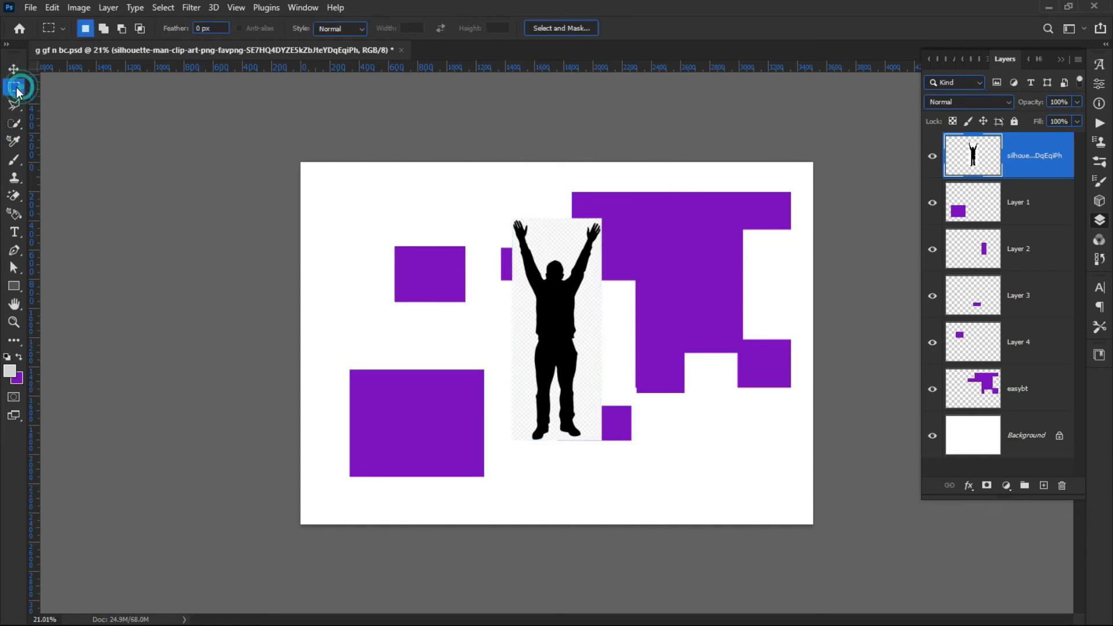
pyautogui.moveTo(663, 492); pyautogui.dragTo(462, 372)
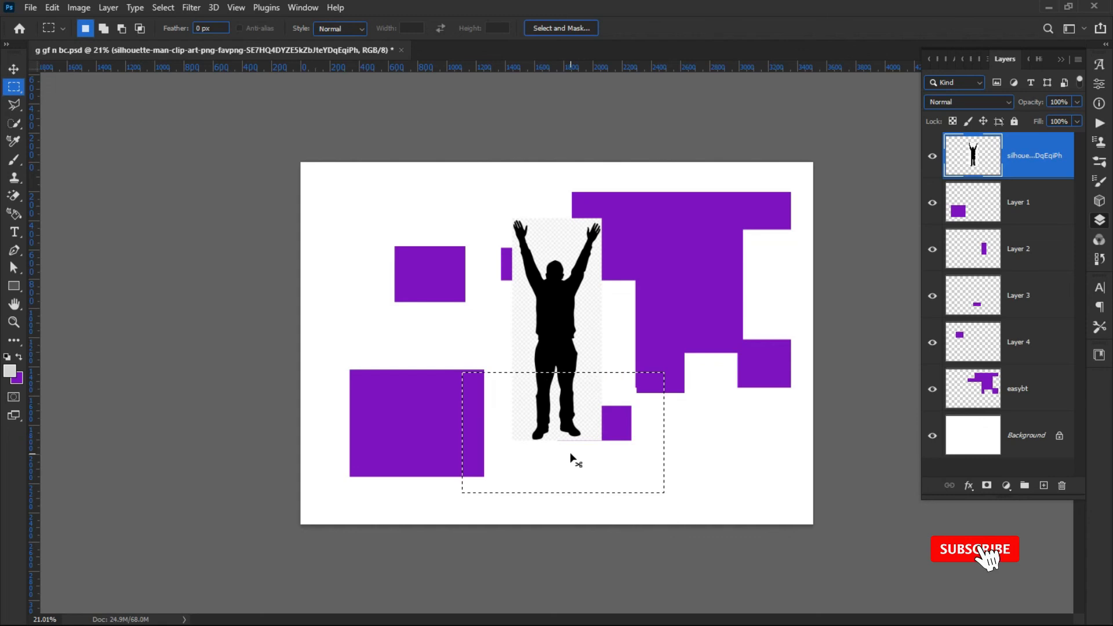
pyautogui.hotkey('ctrl', 'x')
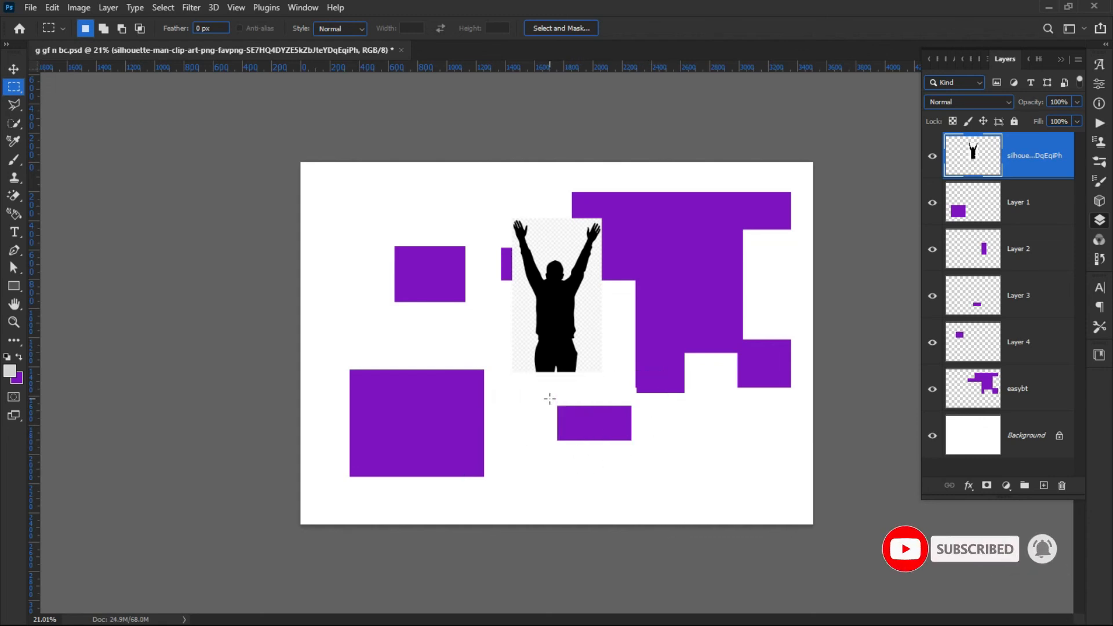
# Delete the right side of the silhouette's torso with a rectangular marquee selection, then deselect.
pyautogui.moveTo(564, 270); pyautogui.dragTo(627, 397)
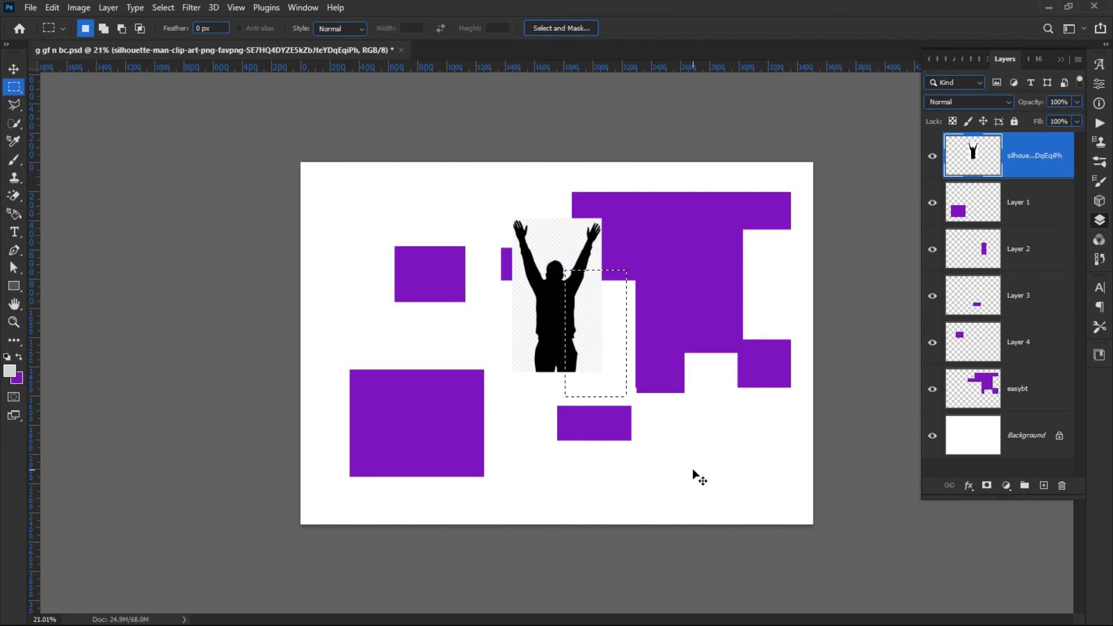
pyautogui.press('Delete')
pyautogui.hotkey('ctrl', 'd')
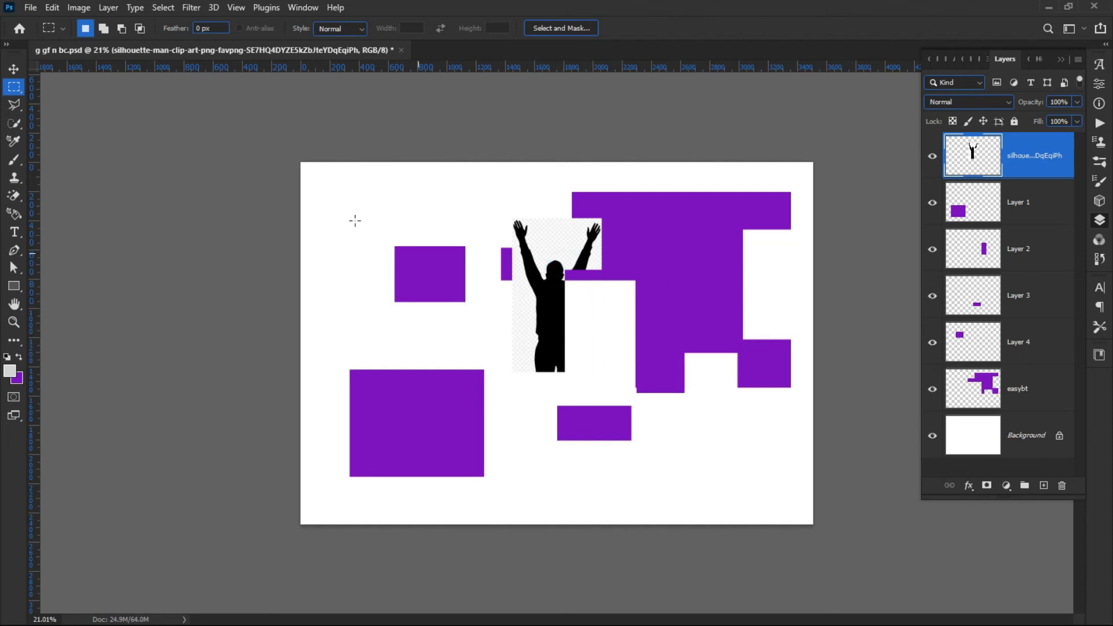
# Move the trimmed silhouette into the canvas's top-left corner.
pyautogui.click(11, 70)
pyautogui.moveTo(539, 313); pyautogui.dragTo(394, 280)
pyautogui.click(229, 247)
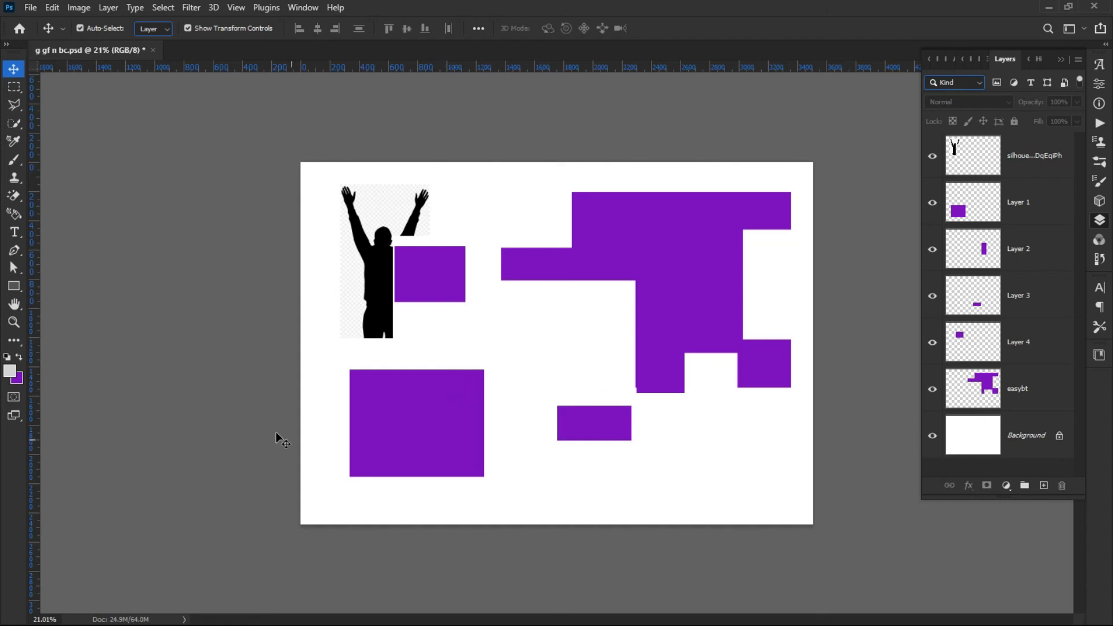
pyautogui.moveTo(383, 276); pyautogui.dragTo(369, 279)
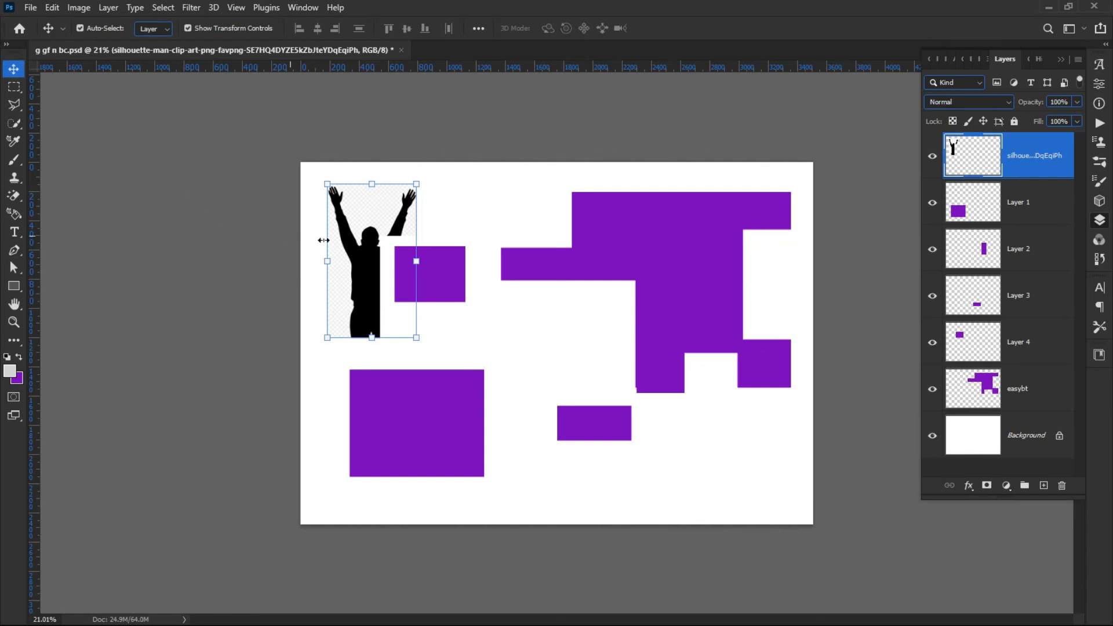
pyautogui.moveTo(362, 258); pyautogui.dragTo(341, 242)
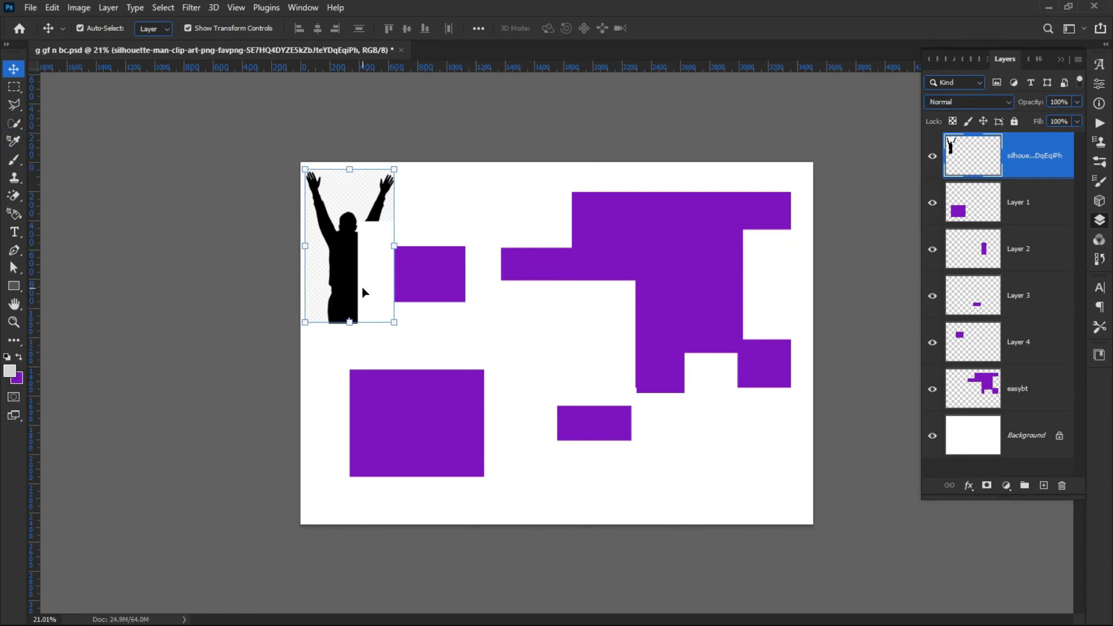
# Rearrange the small purple rectangles and the large purple shape toward the middle of the canvas.
pyautogui.click(435, 274)
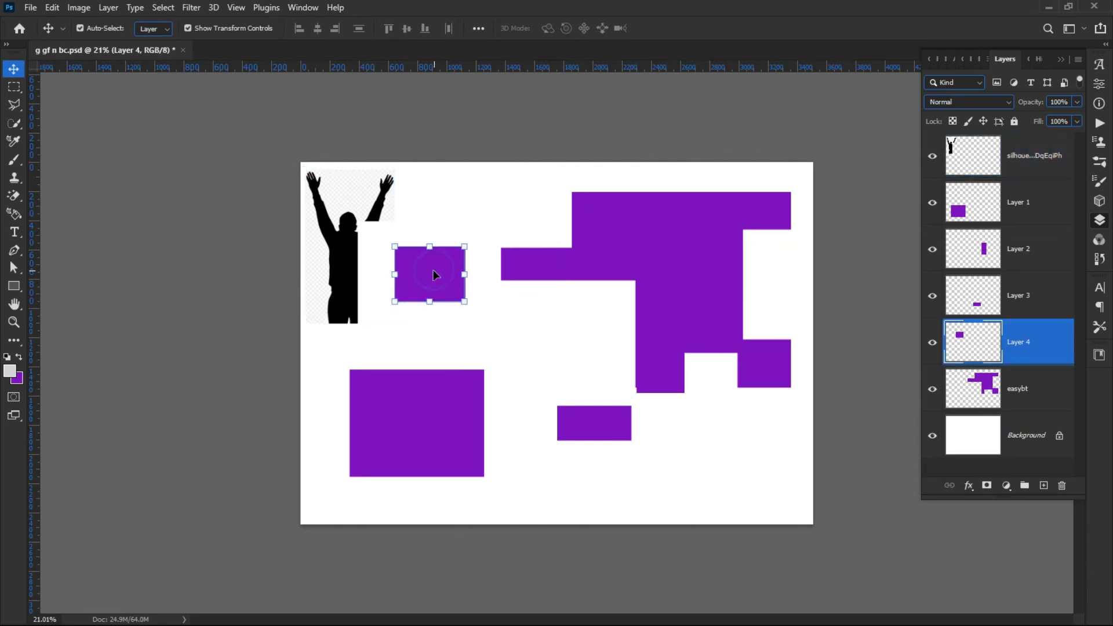
pyautogui.moveTo(430, 274); pyautogui.dragTo(560, 359)
pyautogui.click(455, 412)
pyautogui.moveTo(429, 423); pyautogui.dragTo(513, 343)
pyautogui.moveTo(640, 259); pyautogui.dragTo(534, 292)
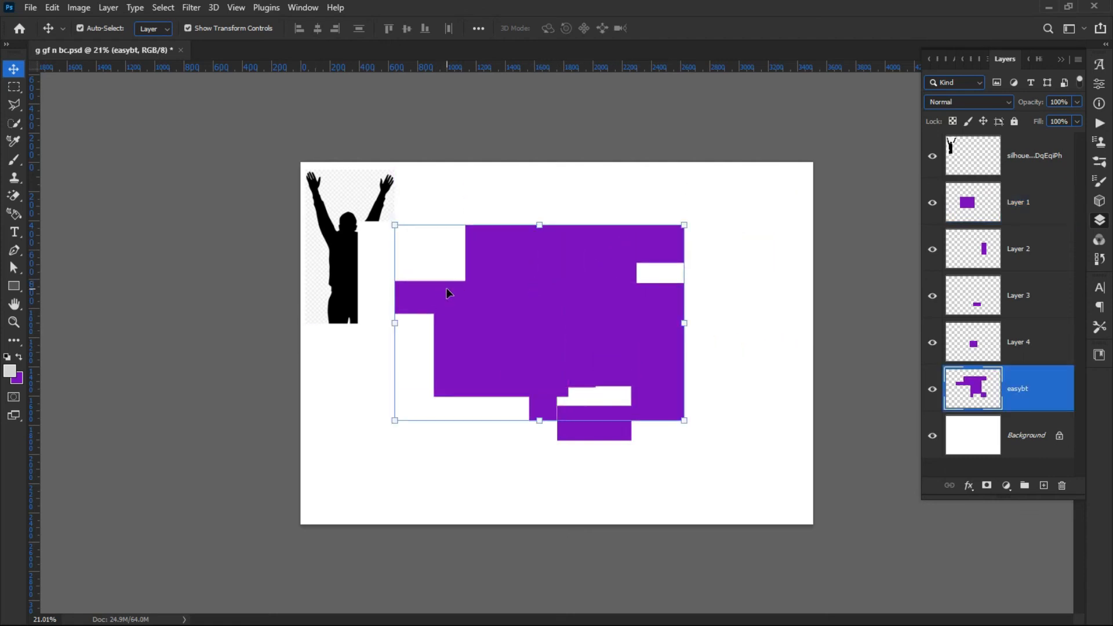
# Try to cut a rectangular marquee selection from the large purple shape's lower-left part, then deselect.
pyautogui.click(15, 89)
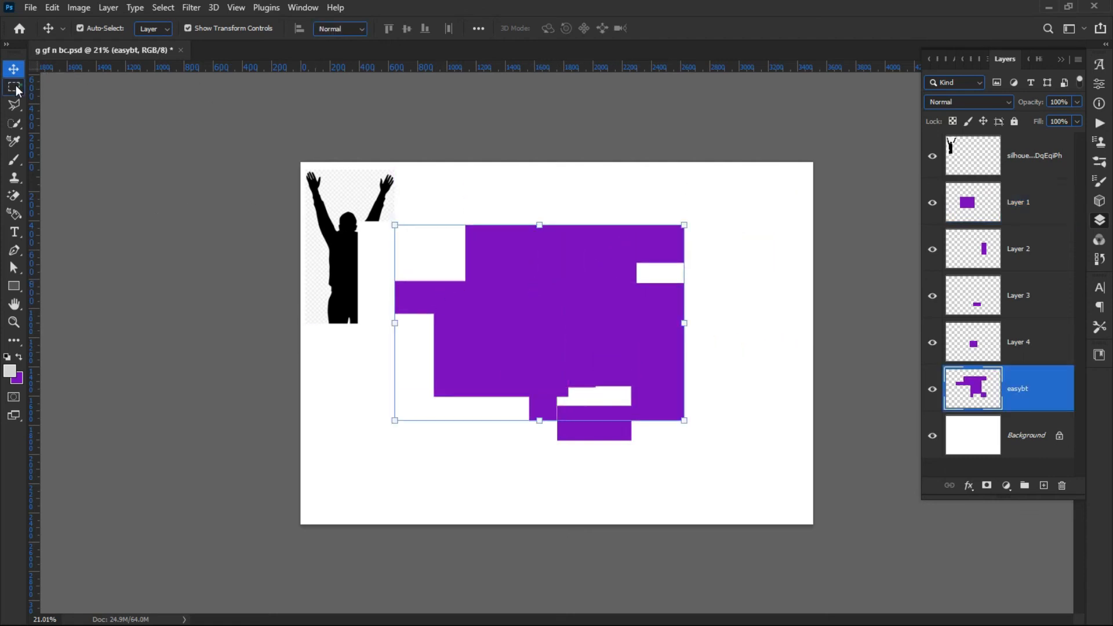
pyautogui.rightClick(15, 88)
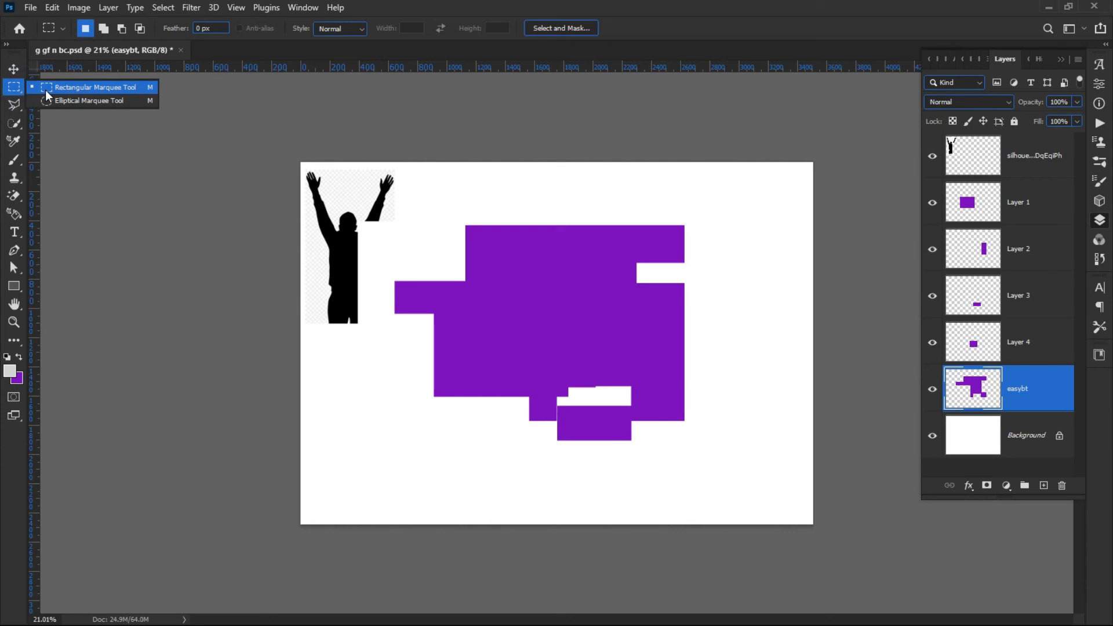
pyautogui.click(47, 95)
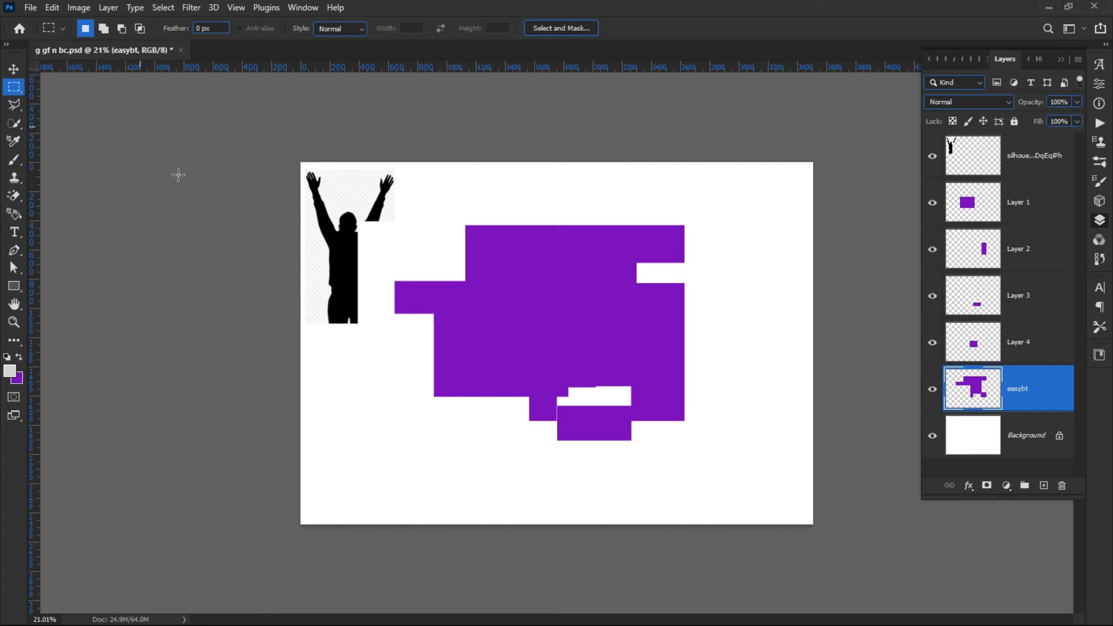
pyautogui.moveTo(348, 427); pyautogui.dragTo(528, 510)
pyautogui.moveTo(421, 335); pyautogui.dragTo(513, 445)
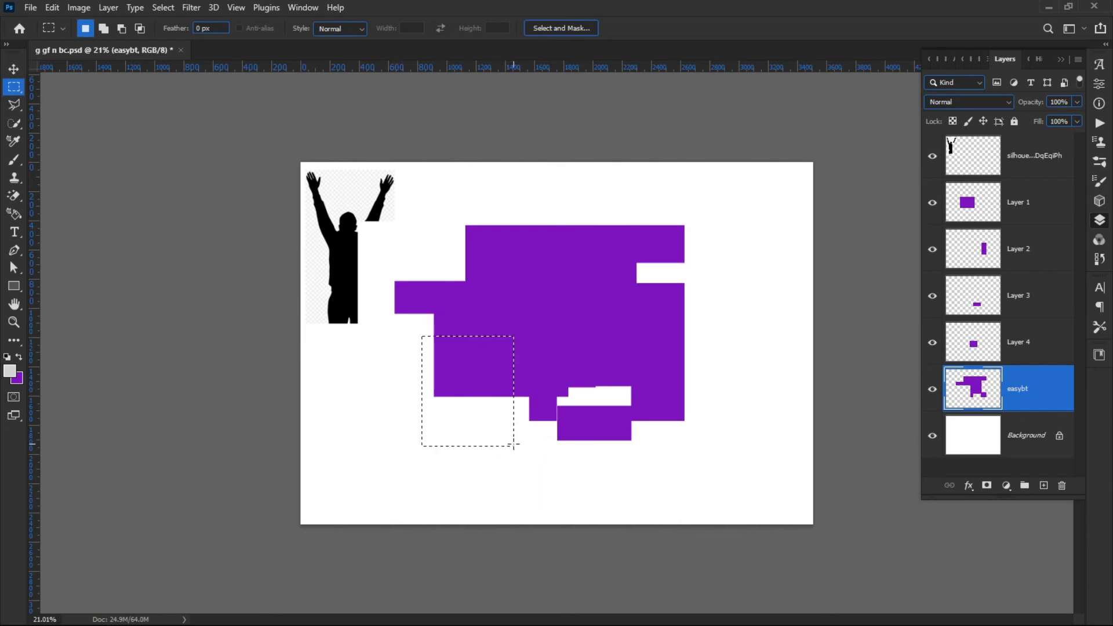
pyautogui.keyDown('ctrl'); pyautogui.click(482, 428); pyautogui.keyUp('ctrl')
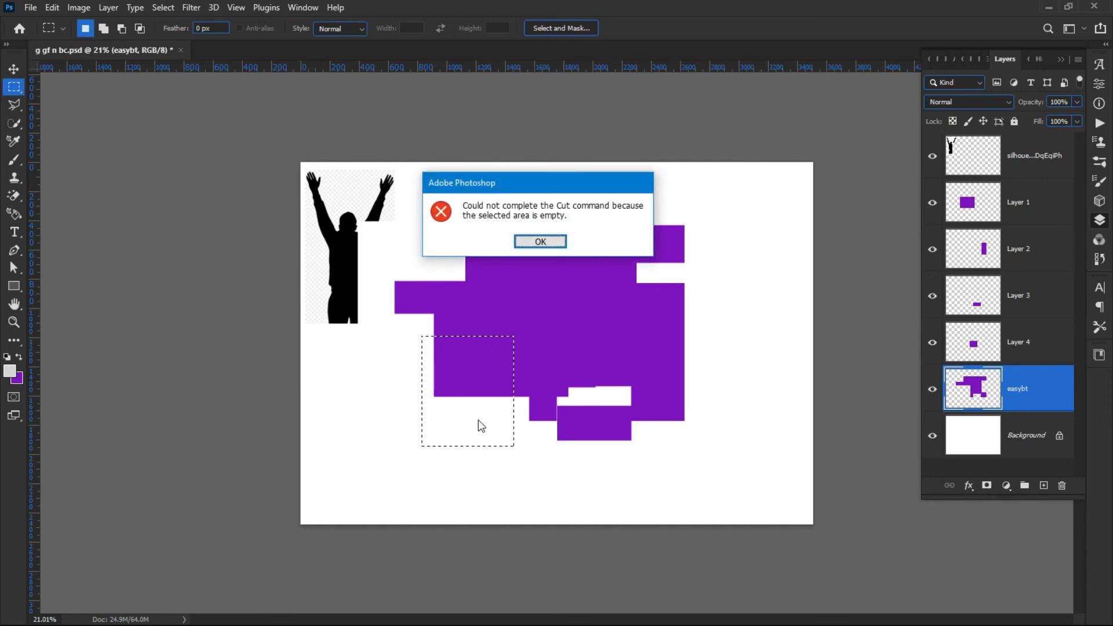
pyautogui.click(528, 249)
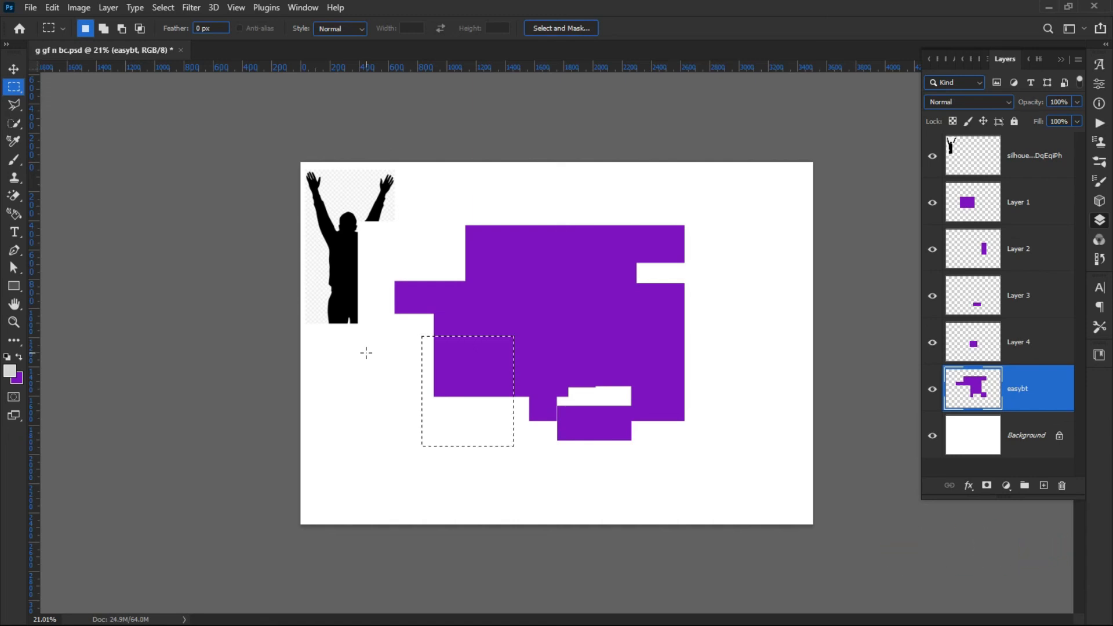
pyautogui.click(13, 106)
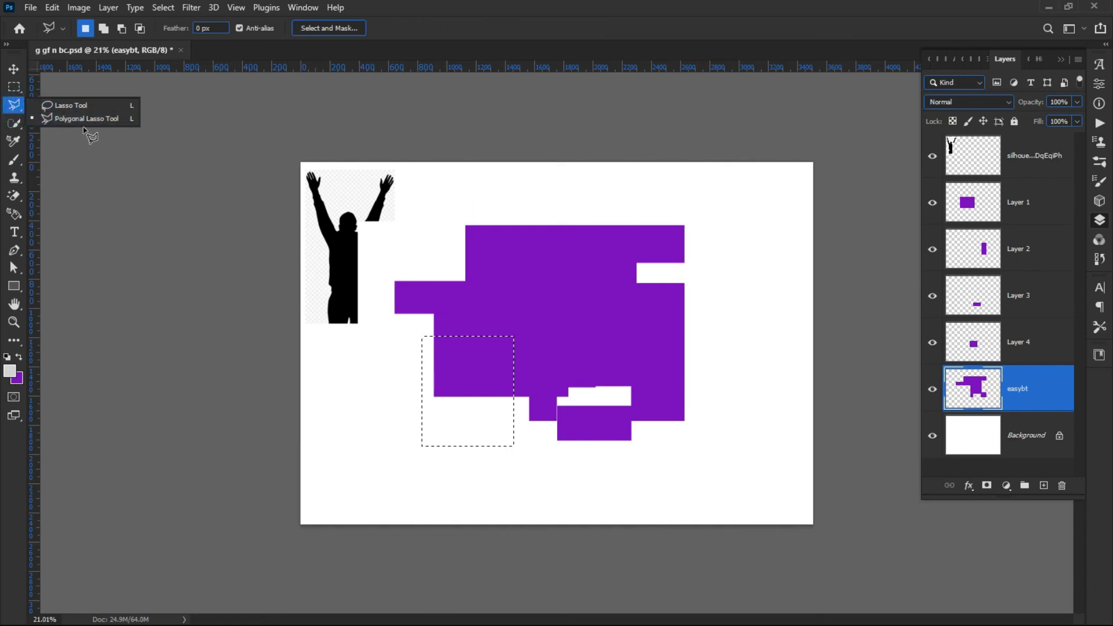
pyautogui.click(456, 6)
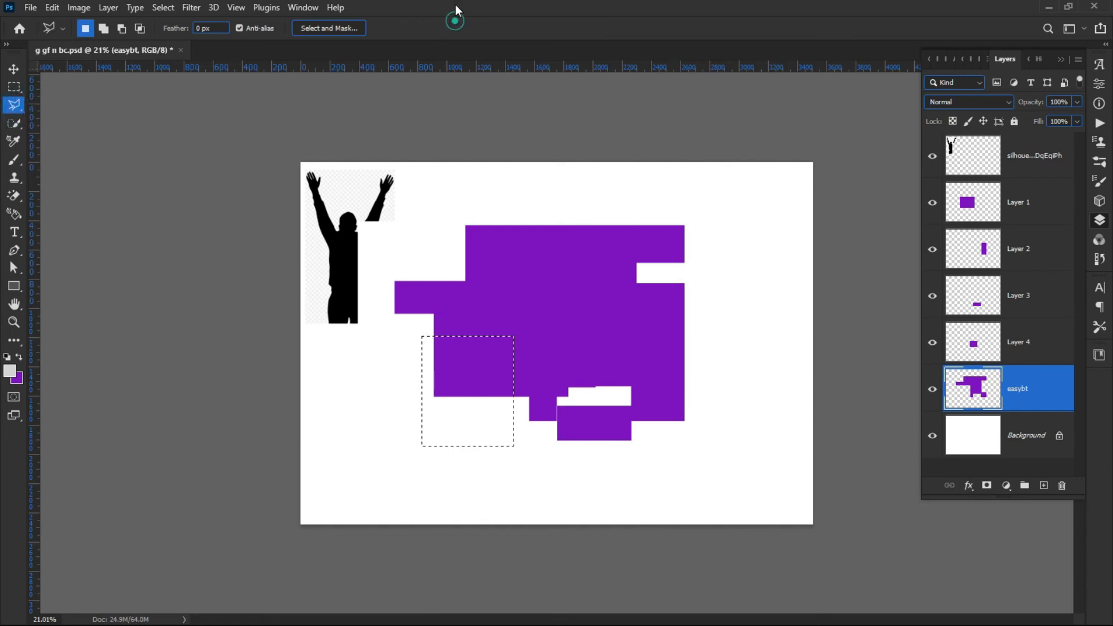
pyautogui.click(14, 69)
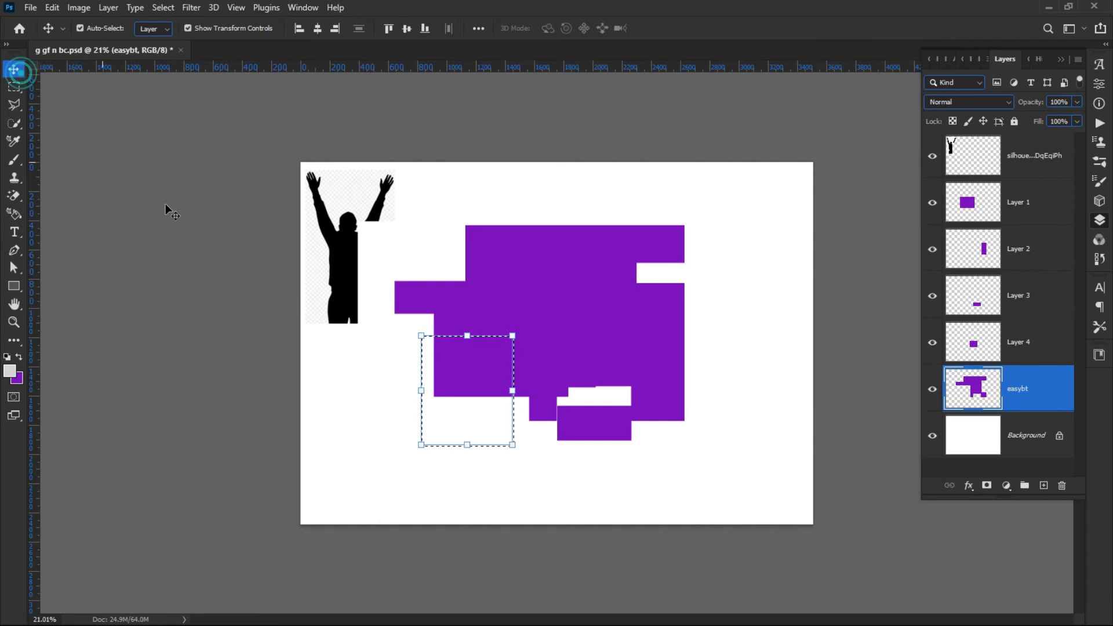
pyautogui.press('ctrl')
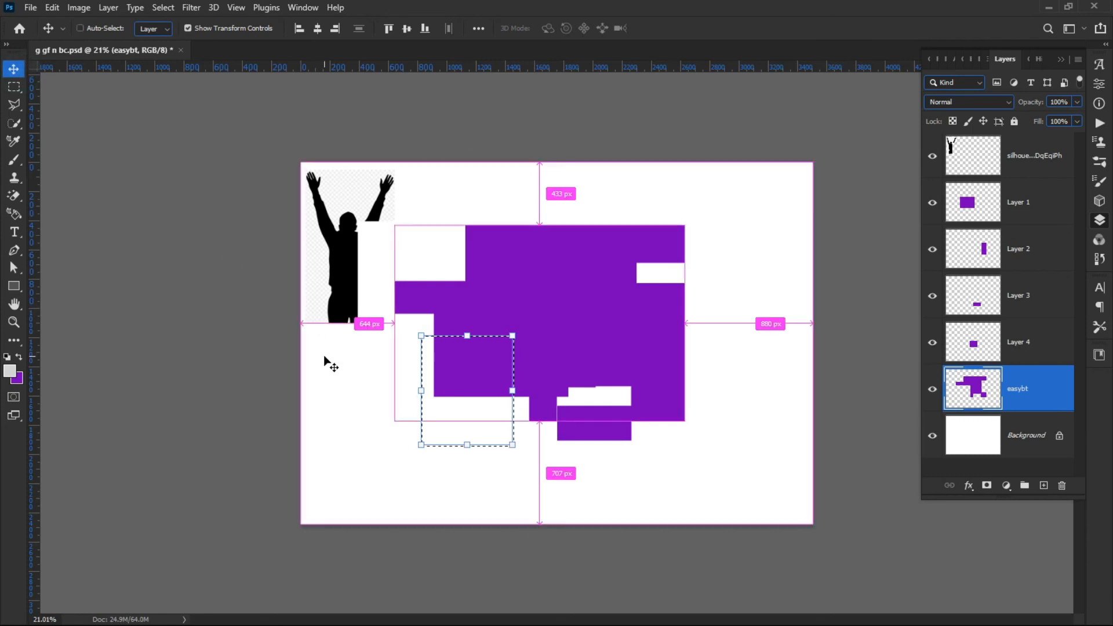
pyautogui.hotkey('ctrl', 'd')
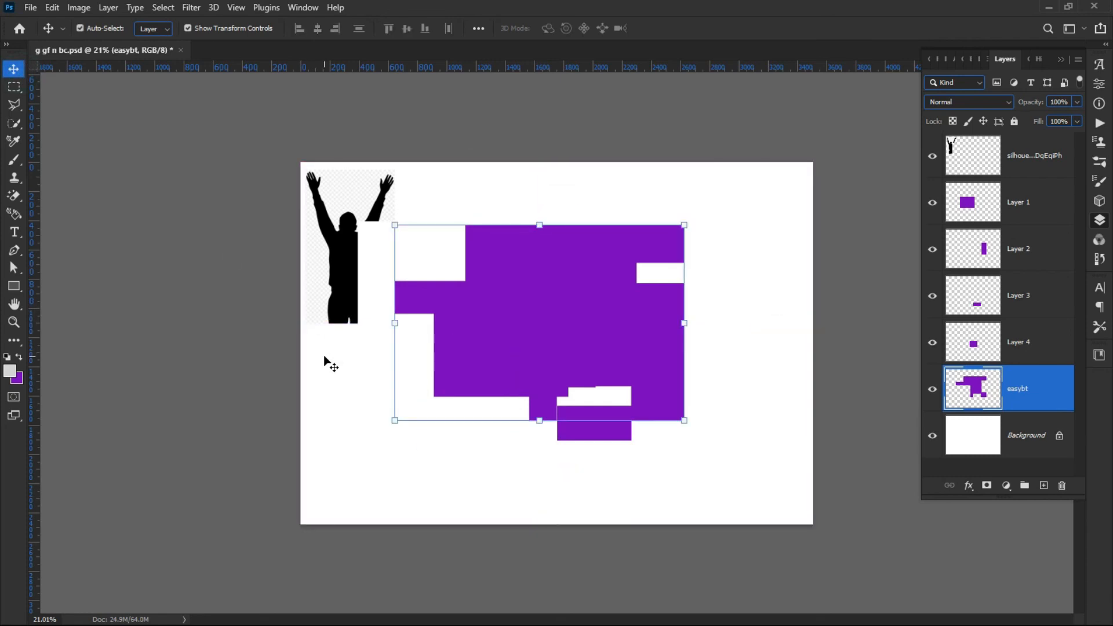